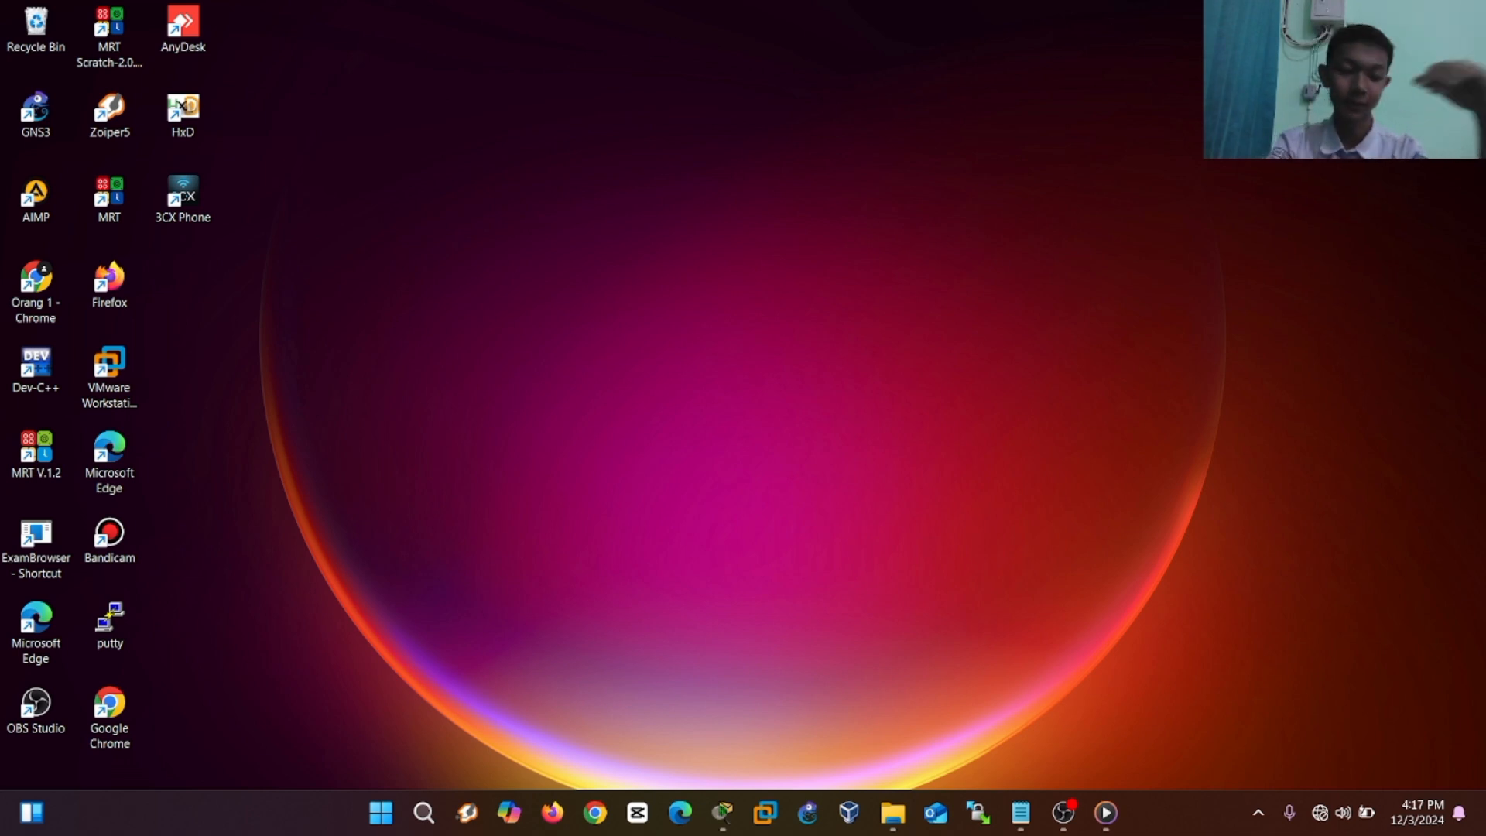
# Launch Cisco Packet Tracer by searching 'cisco' in the Windows Start menu.
pyautogui.press('super')
pyautogui.write('c isco')
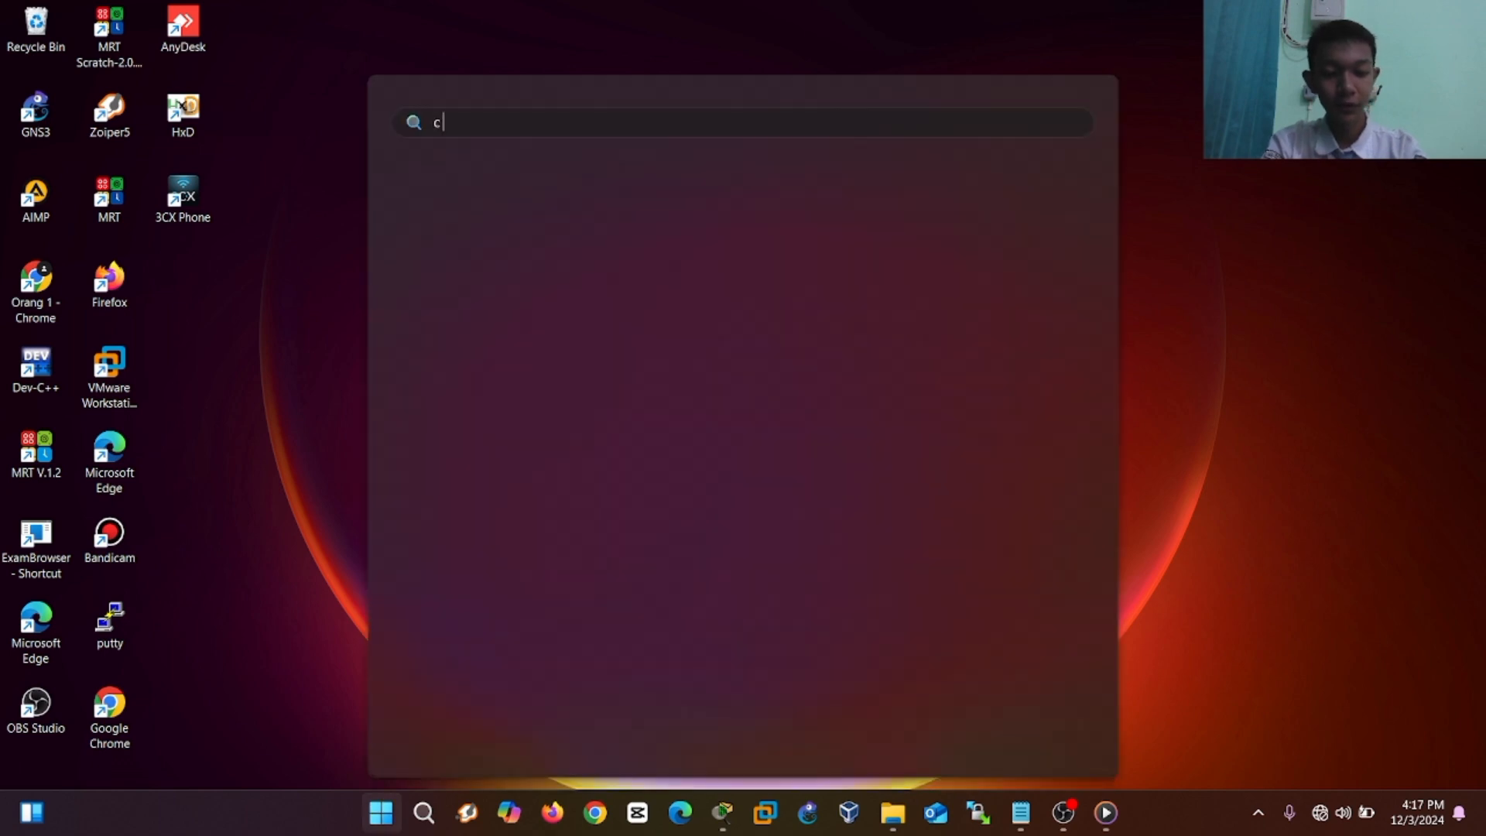
pyautogui.press('BackSpace')
pyautogui.press('BackSpace')
pyautogui.press('BackSpace')
pyautogui.press('BackSpace')
pyautogui.press('BackSpace')
pyautogui.press('BackSpace')
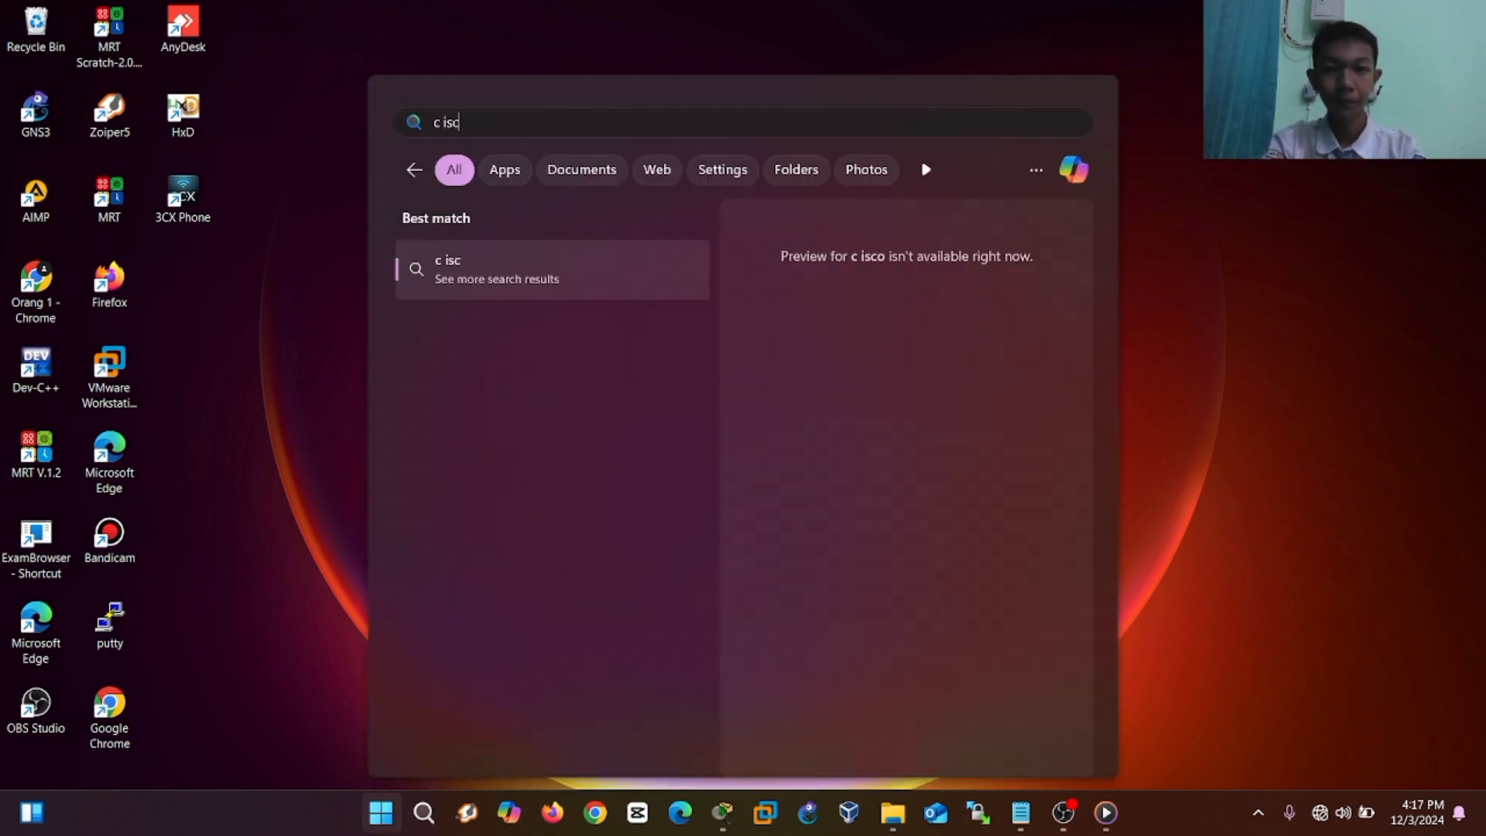
pyautogui.write('cisco')
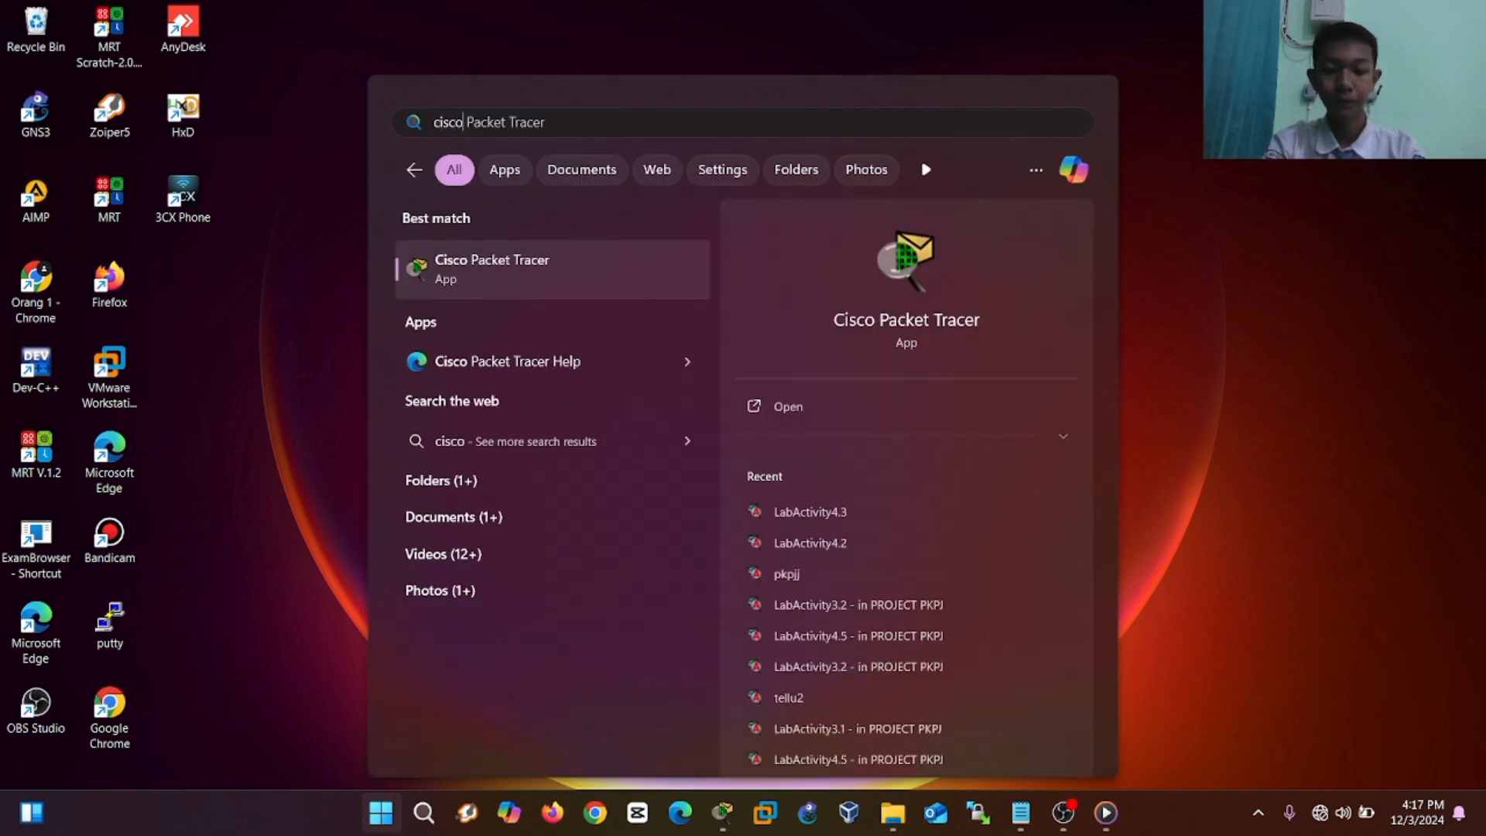
pyautogui.press('Return')
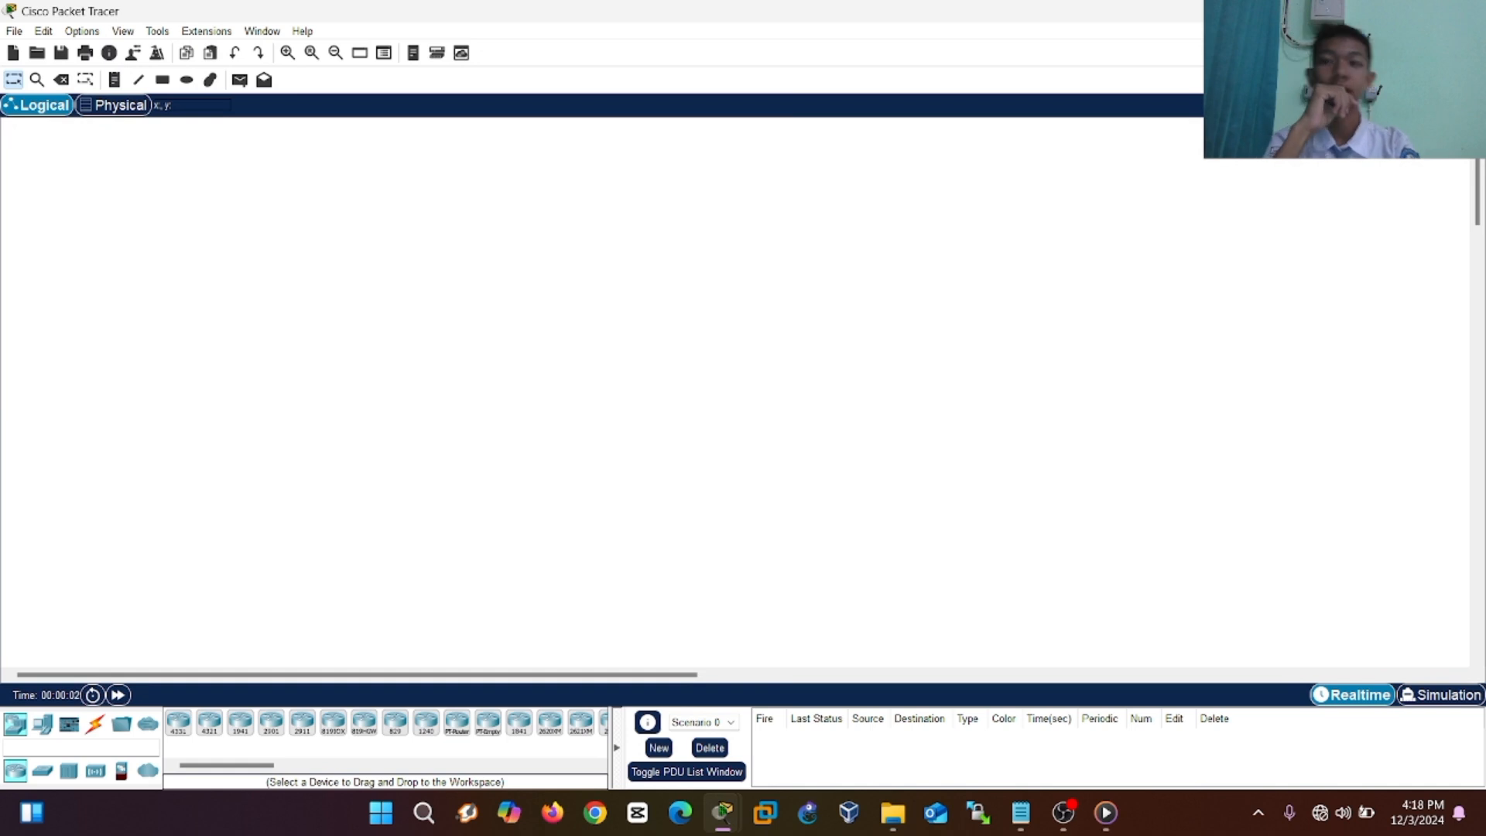
# Open the LabActivity4.4 activity file from the D:\PROJECT PKPJ folder.
pyautogui.click(59, 53)
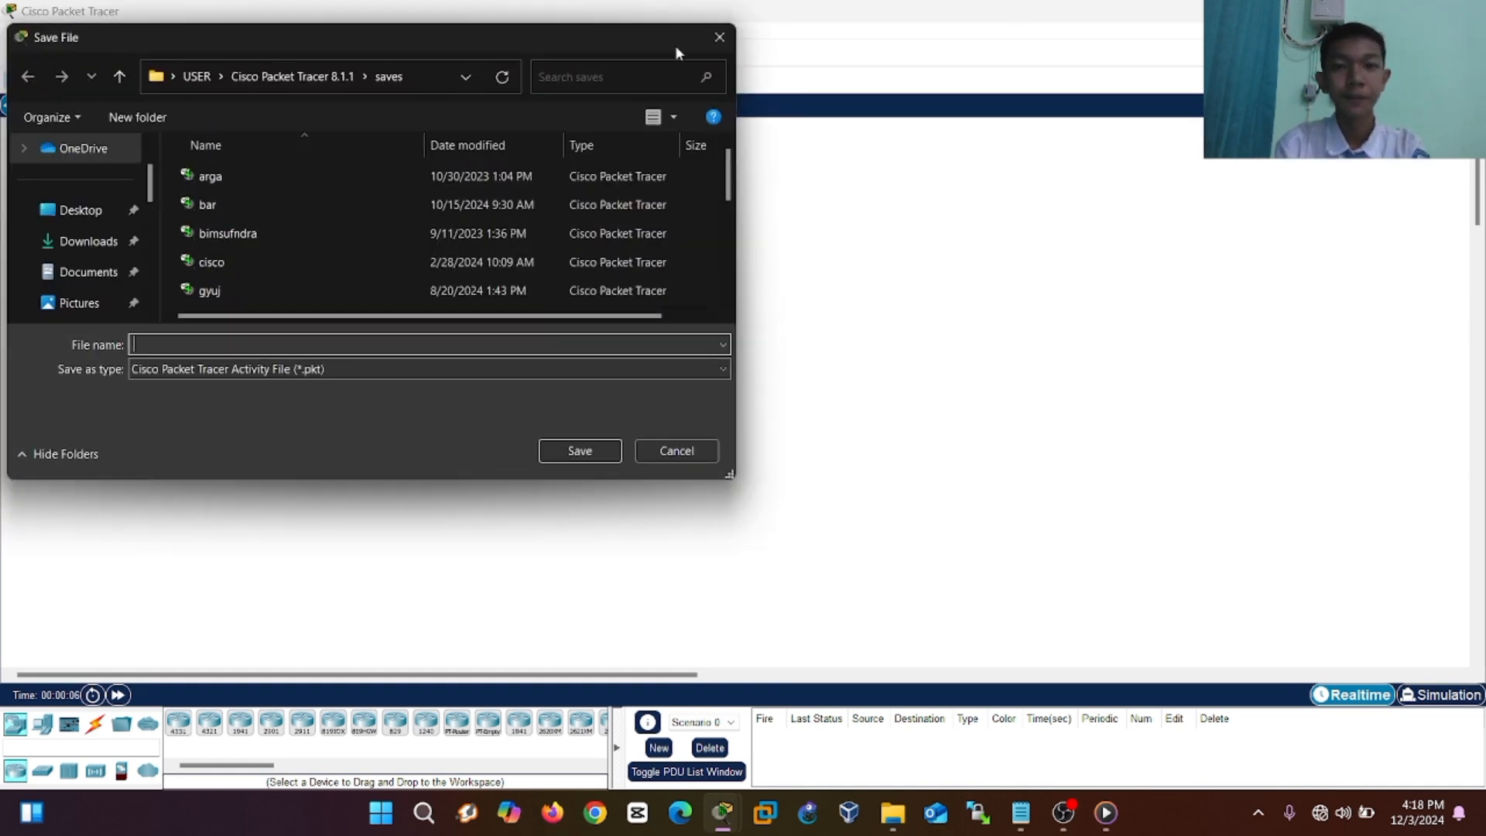
pyautogui.click(706, 45)
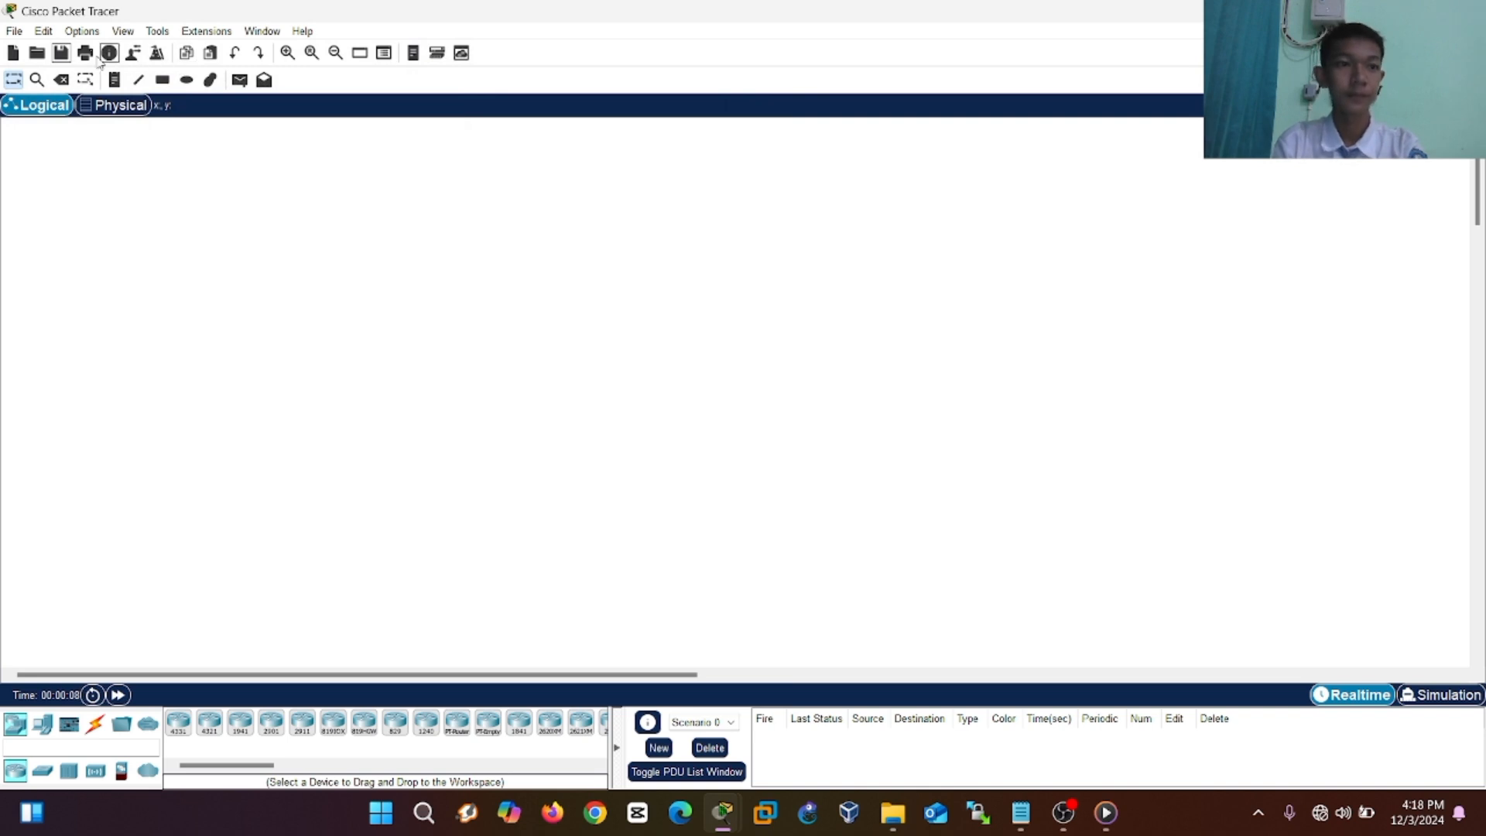
pyautogui.click(37, 55)
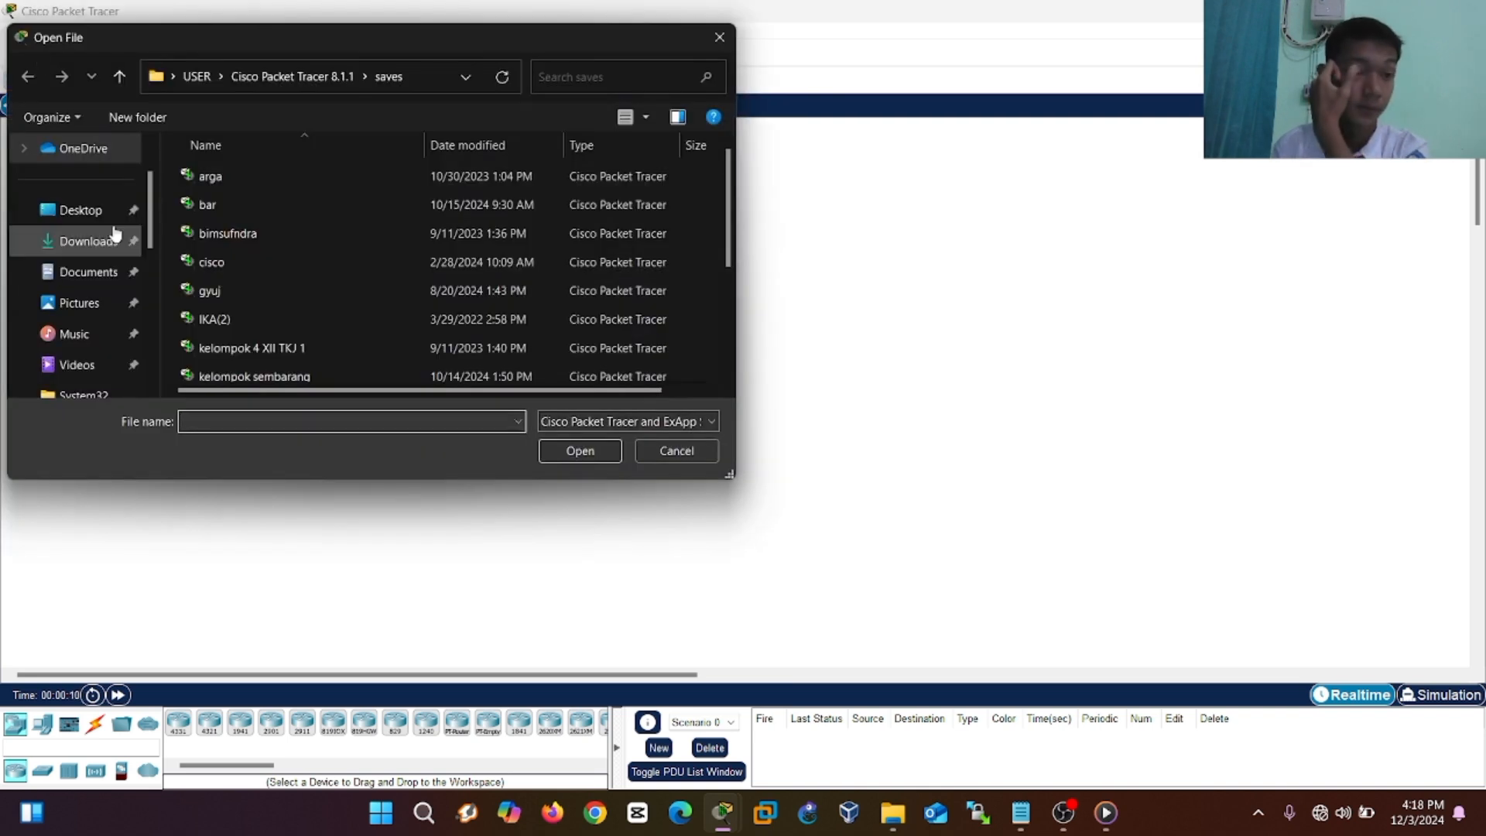
pyautogui.scroll(-1, 131, 362)
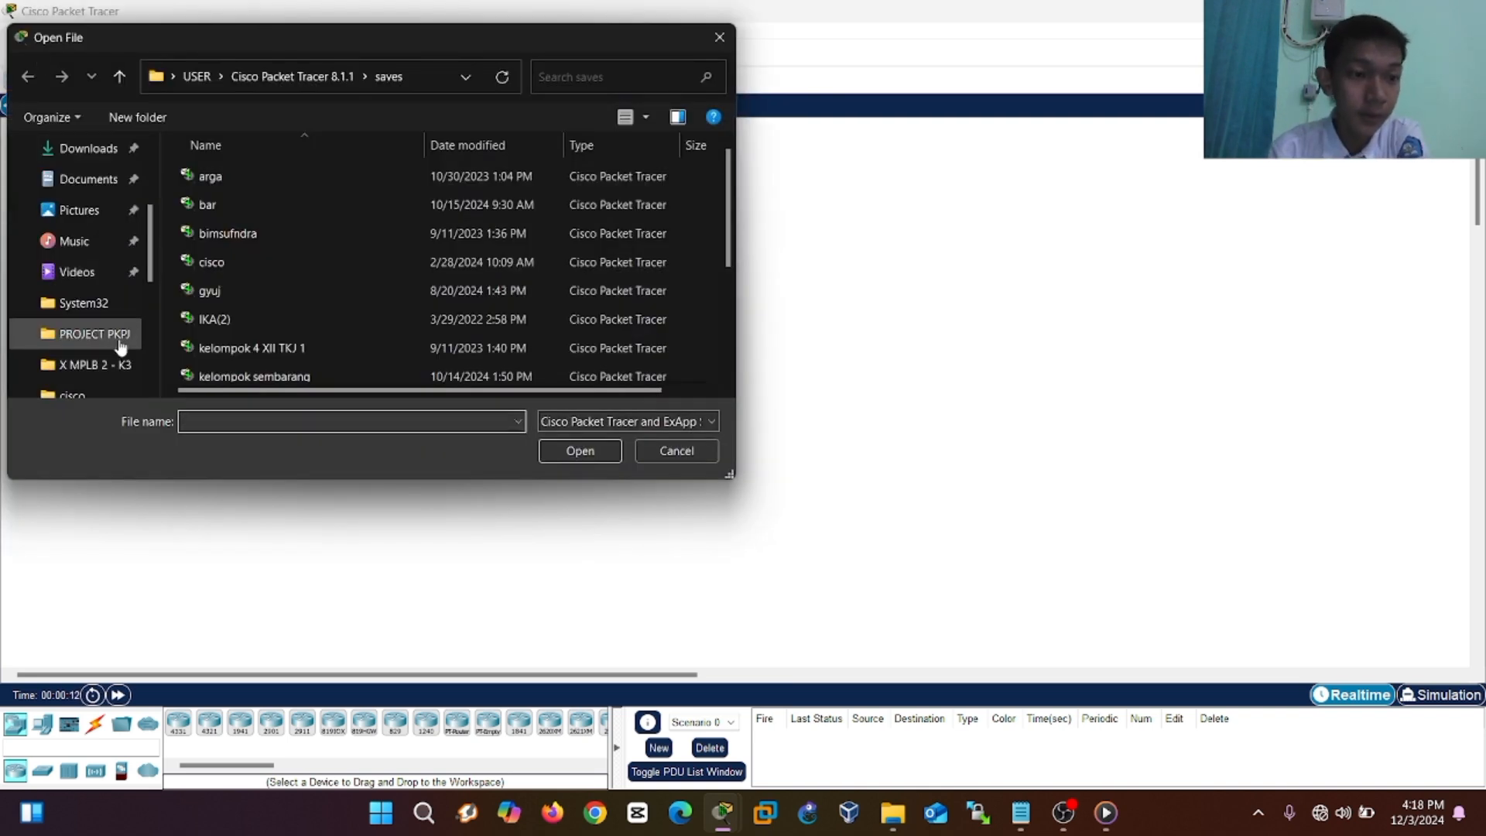
pyautogui.click(128, 334)
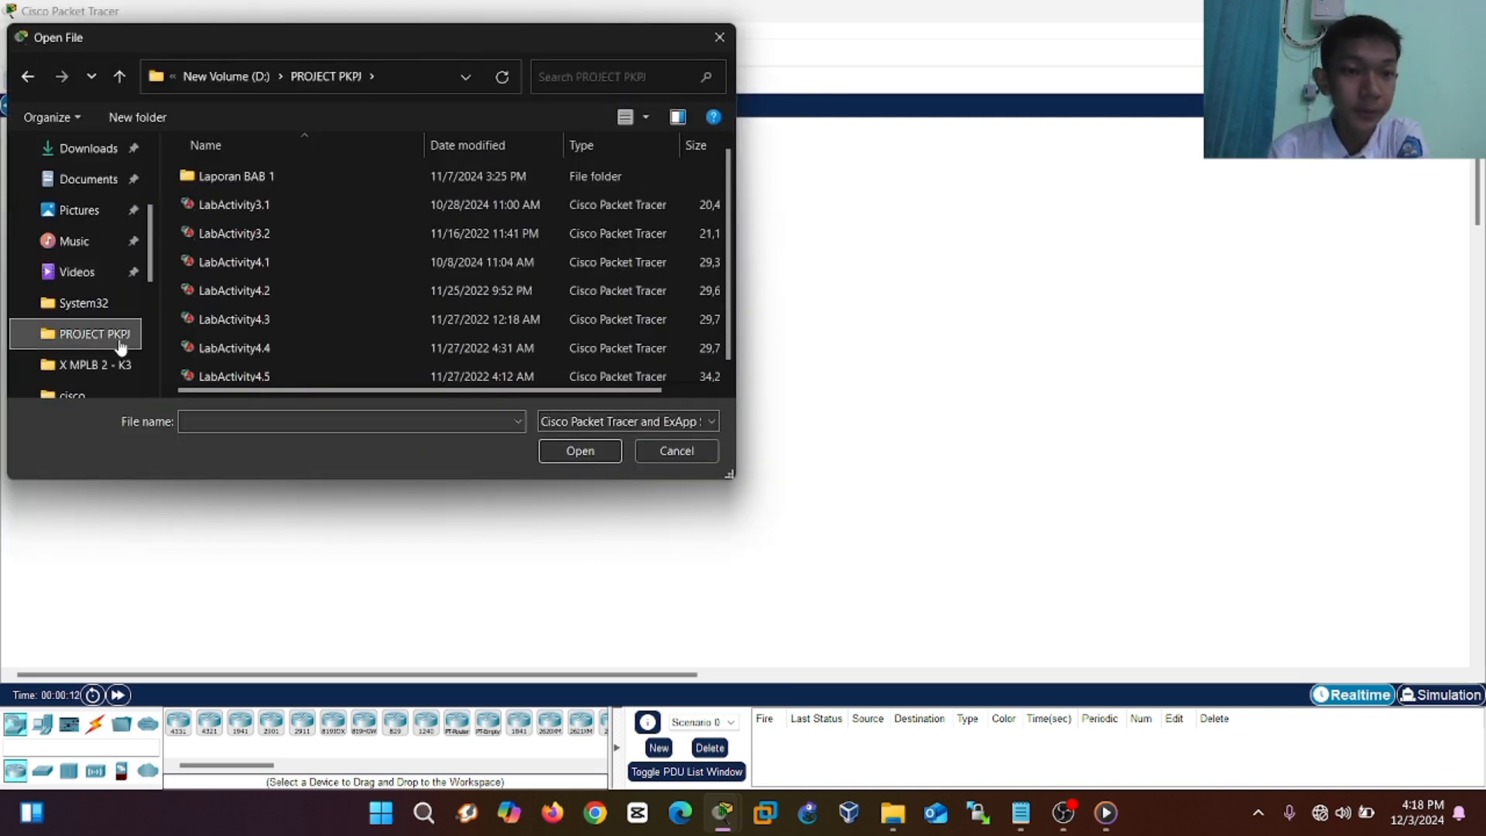
pyautogui.click(267, 348)
pyautogui.click(588, 446)
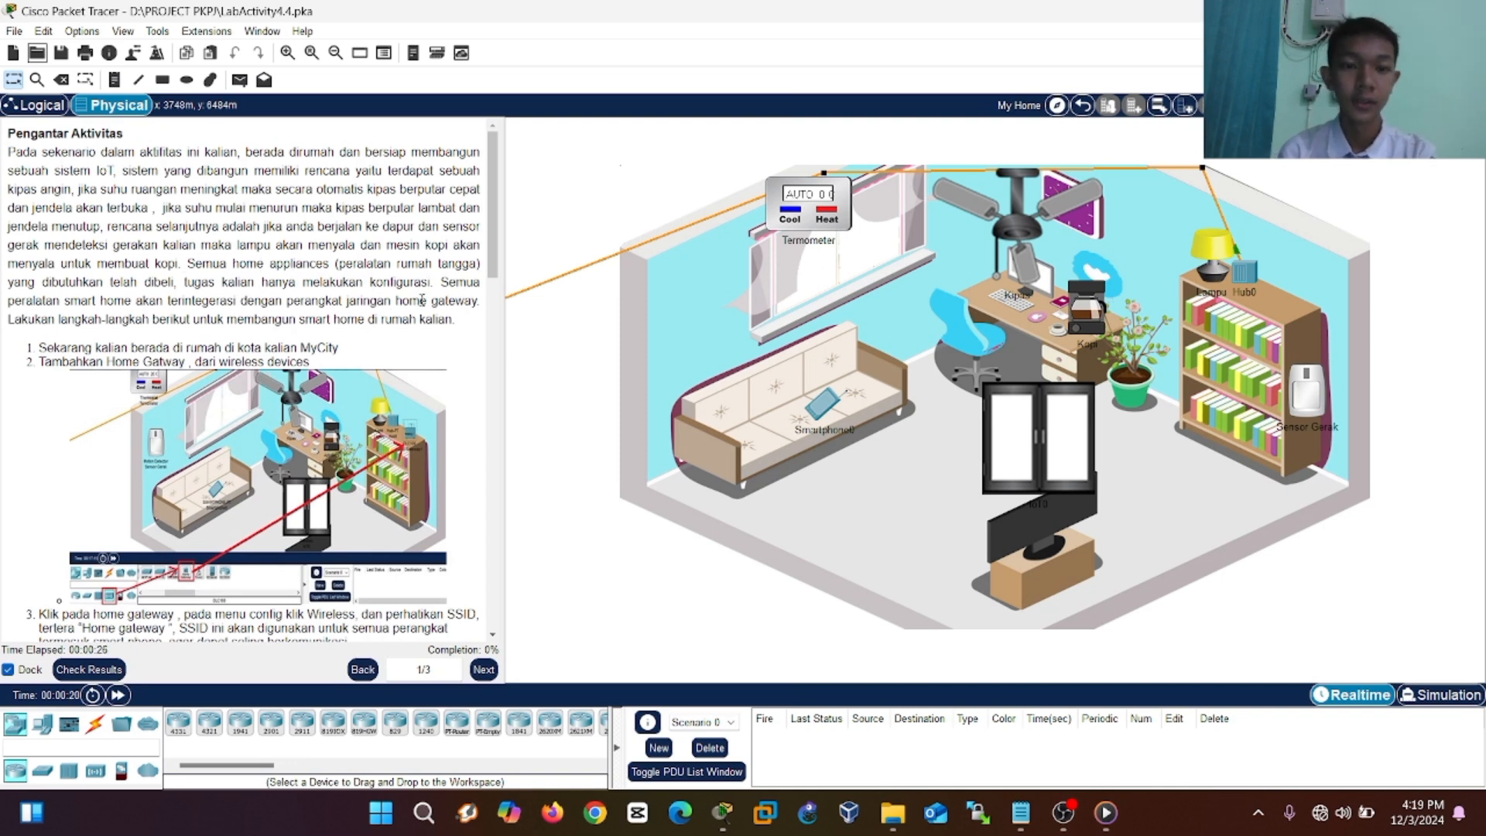
# Place a Home Gateway from Wireless Devices on top of the bookshelf and open its settings.
pyautogui.scroll(-3, 422, 300)
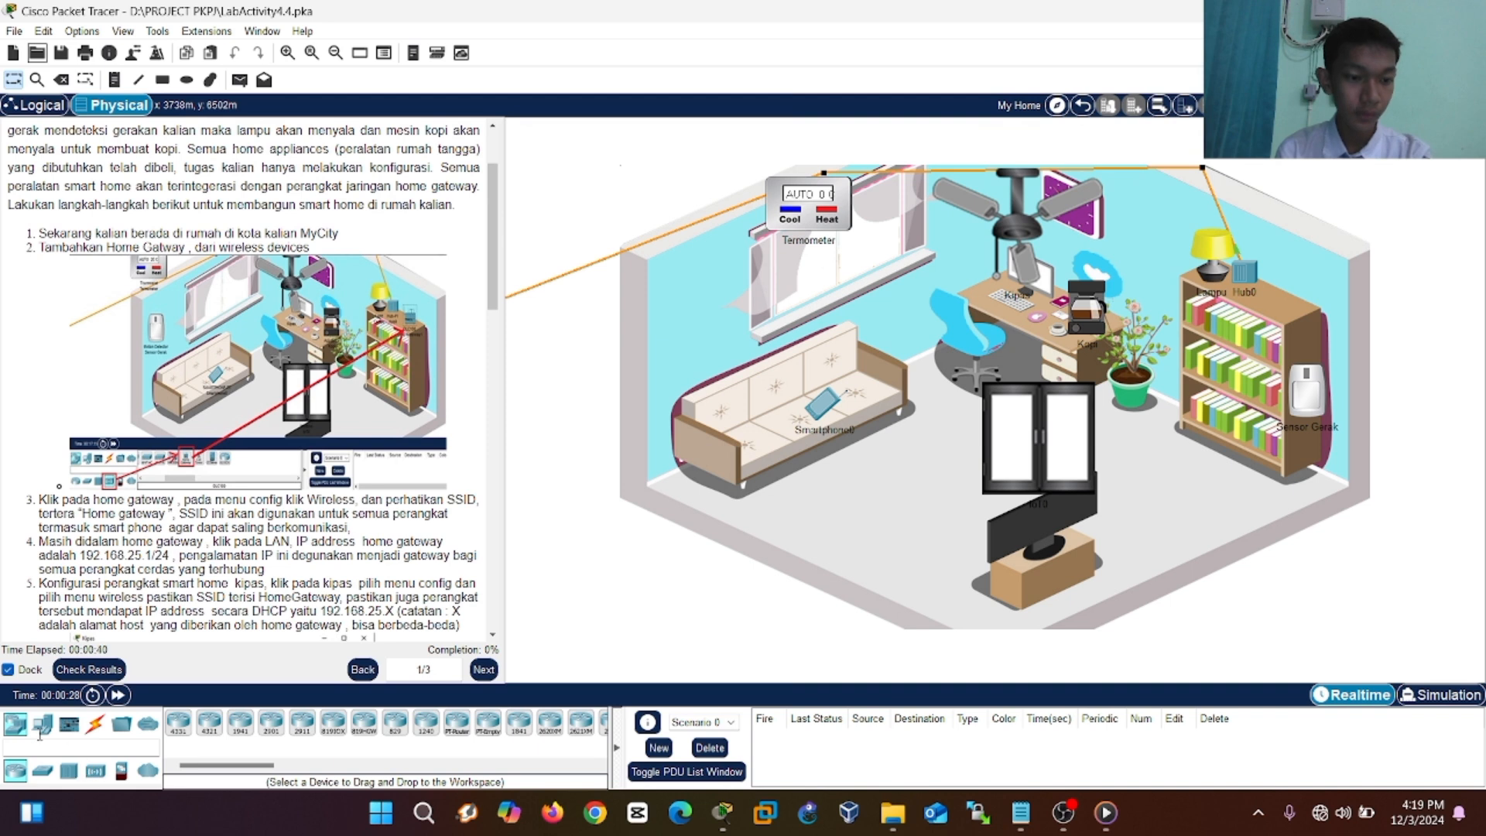
pyautogui.click(101, 780)
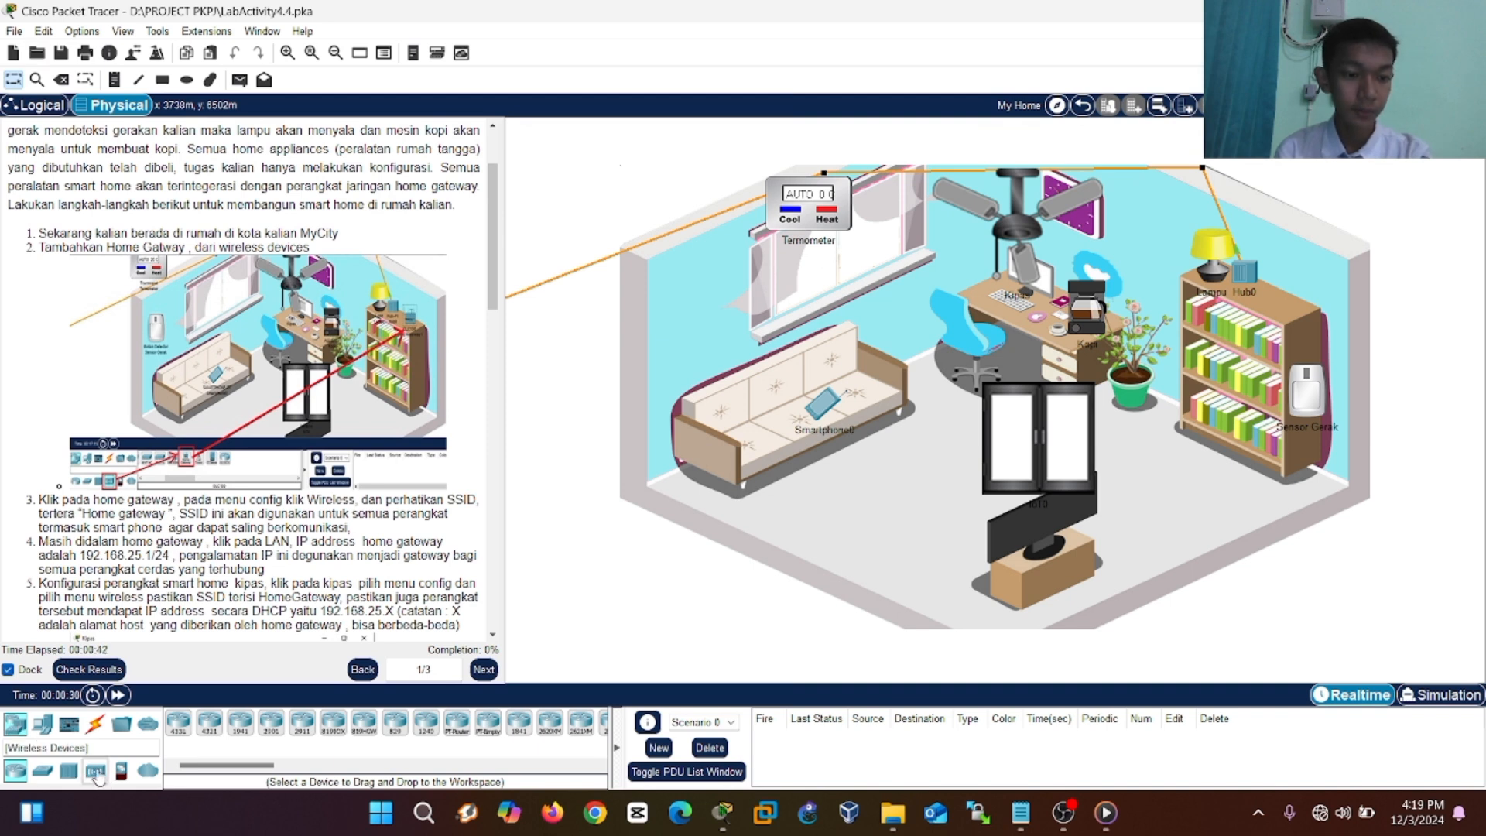
pyautogui.click(547, 727)
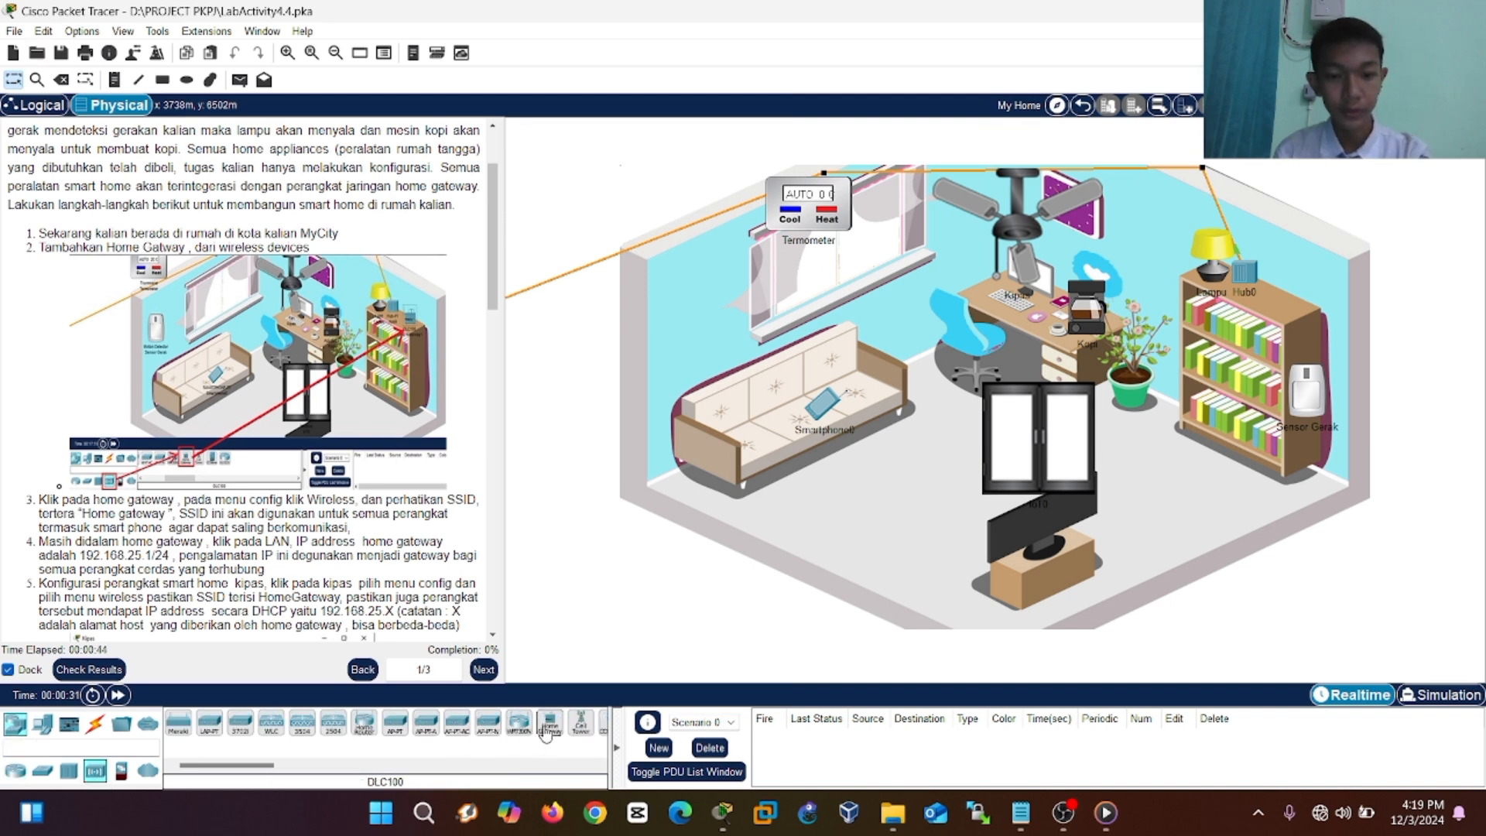
pyautogui.click(1278, 315)
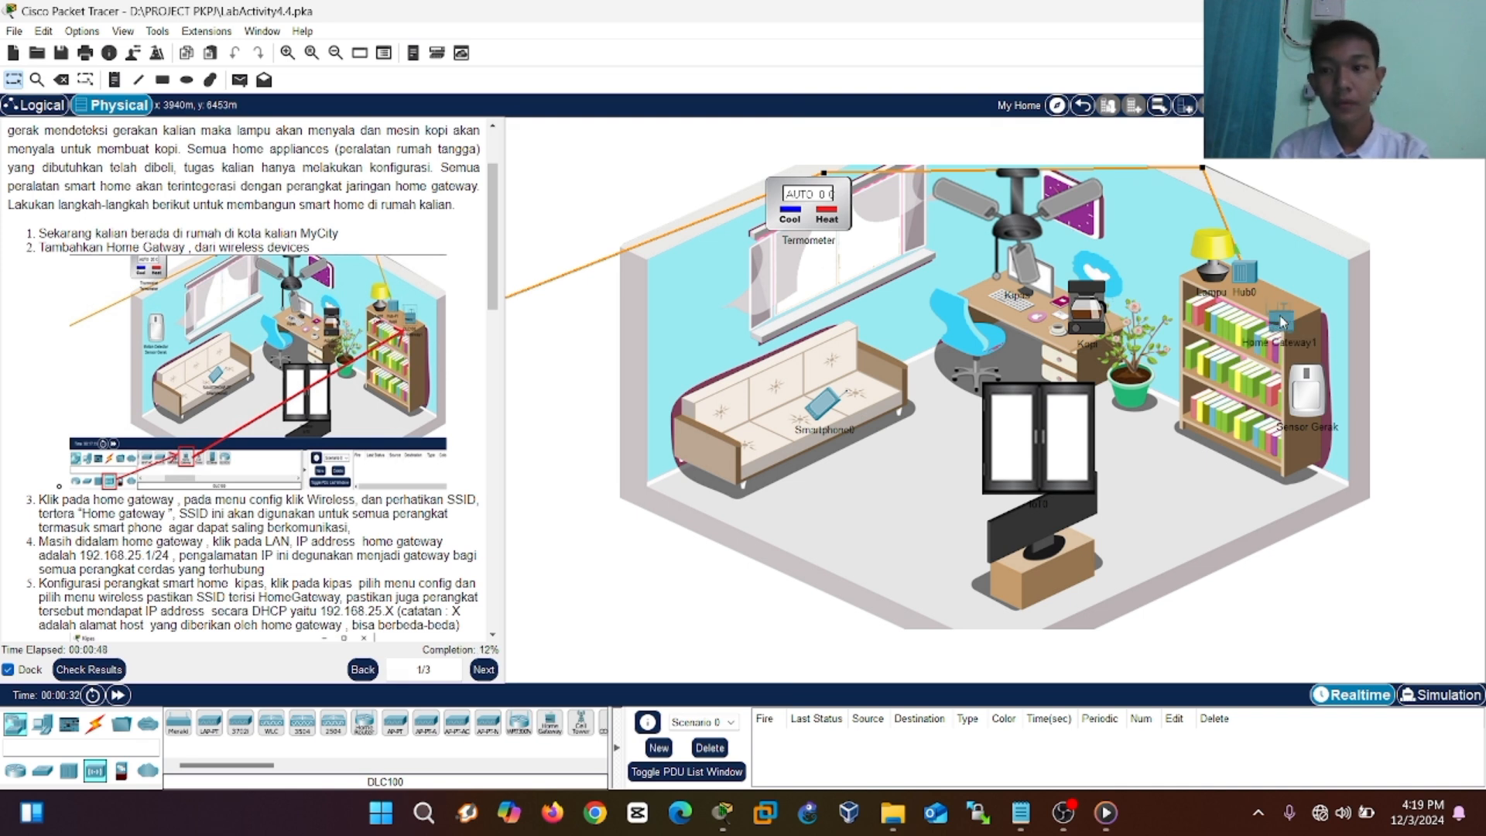
pyautogui.moveTo(1280, 316); pyautogui.dragTo(1281, 296)
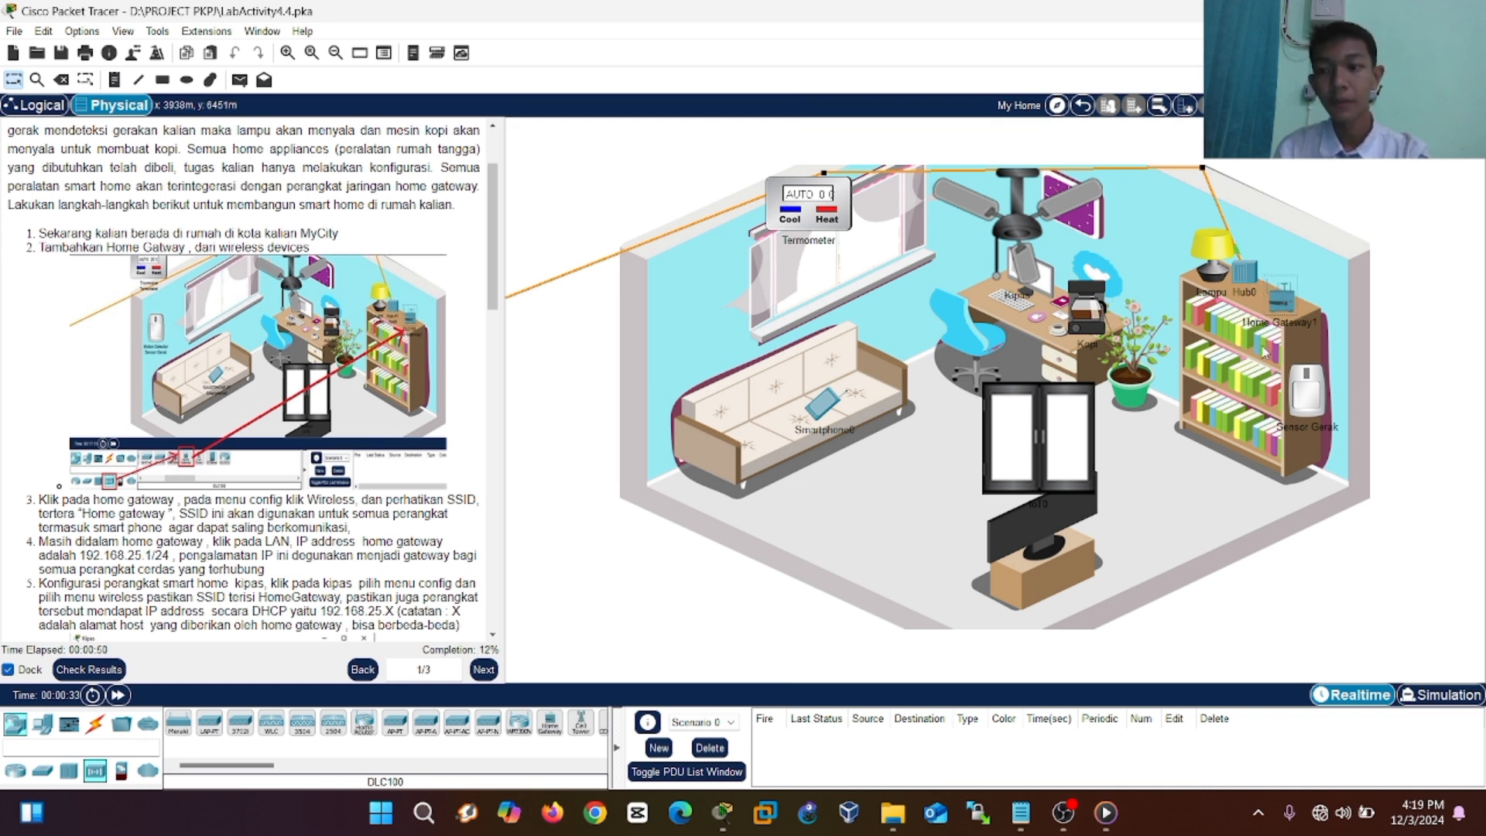
pyautogui.click(1229, 447)
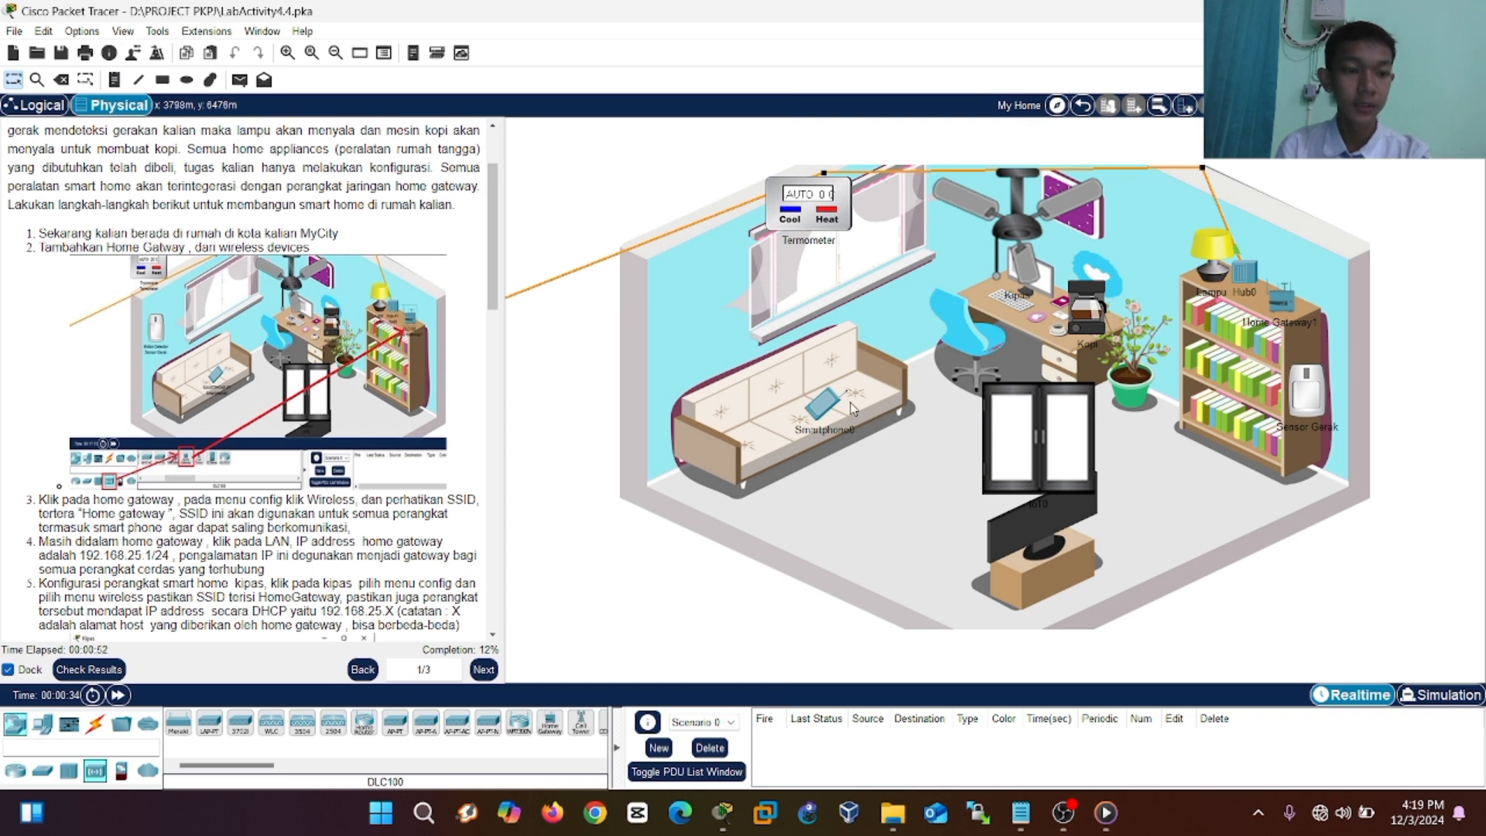
pyautogui.click(1288, 302)
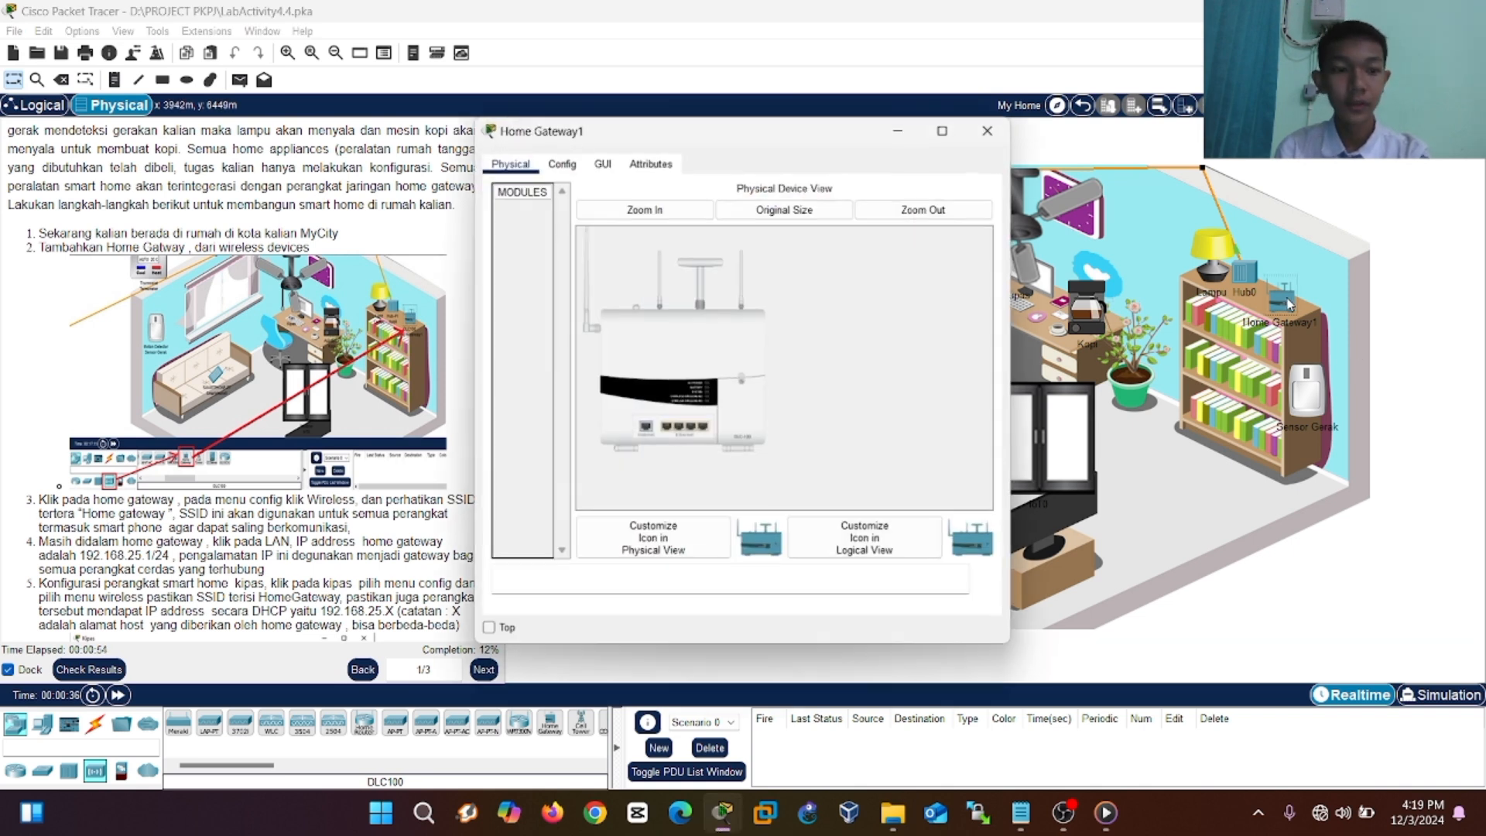
# Verify Home Gateway1's wireless SSID HomeGateway and LAN address 192.168.25.1 in its Config settings.
pyautogui.click(566, 165)
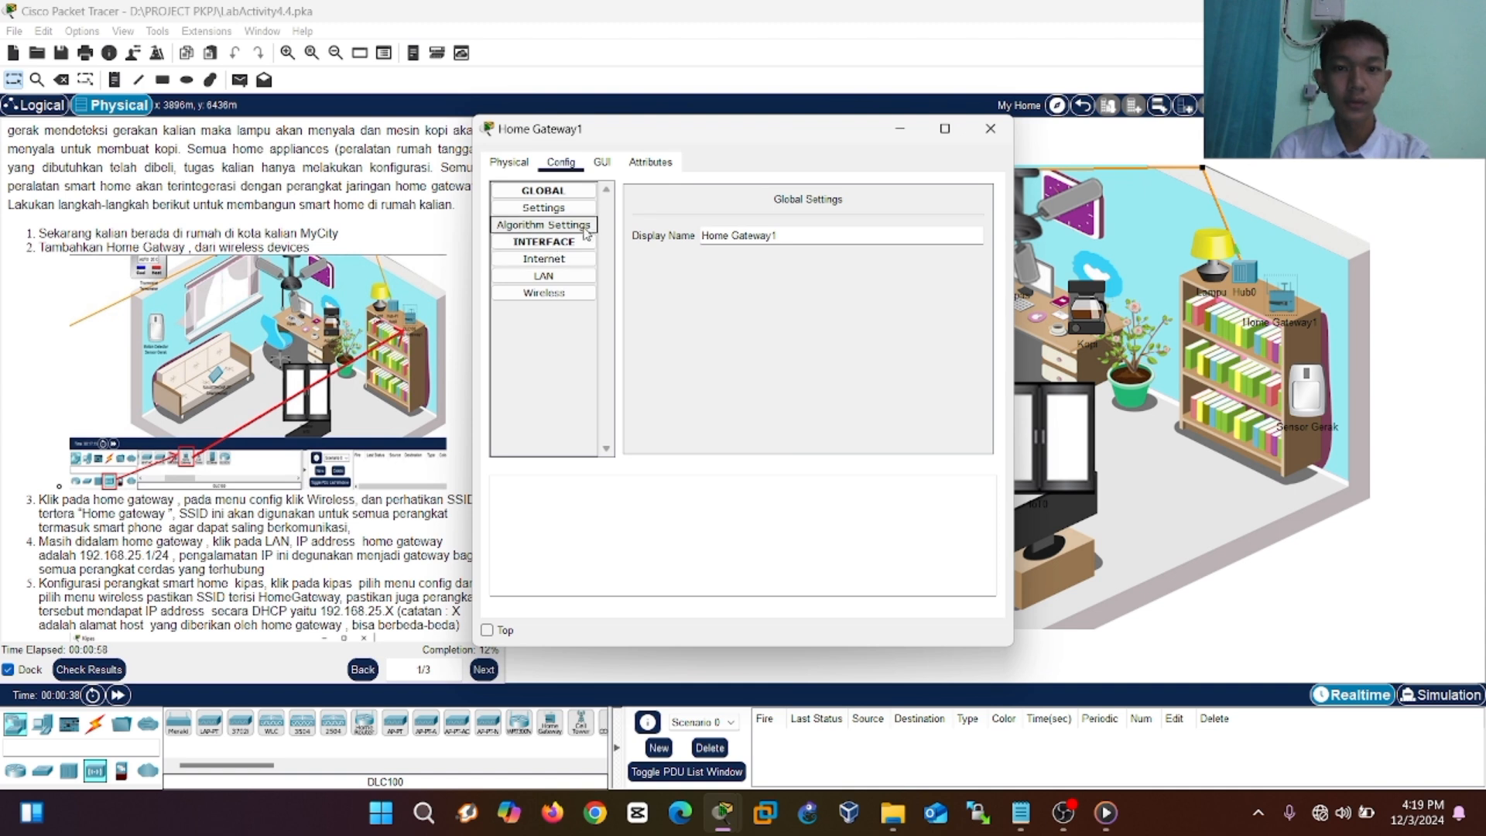
pyautogui.click(544, 300)
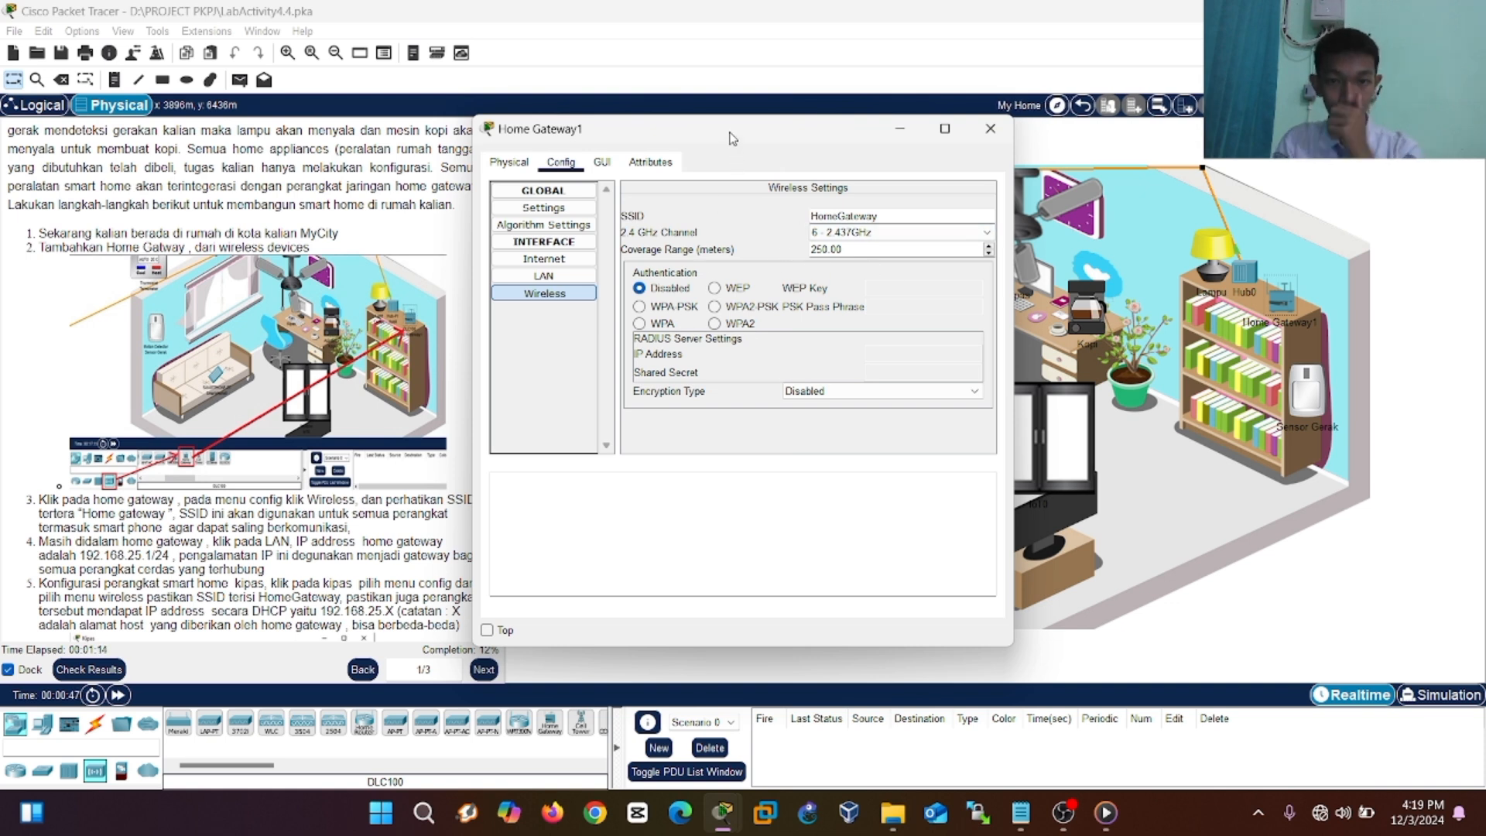
pyautogui.moveTo(729, 135); pyautogui.dragTo(780, 130)
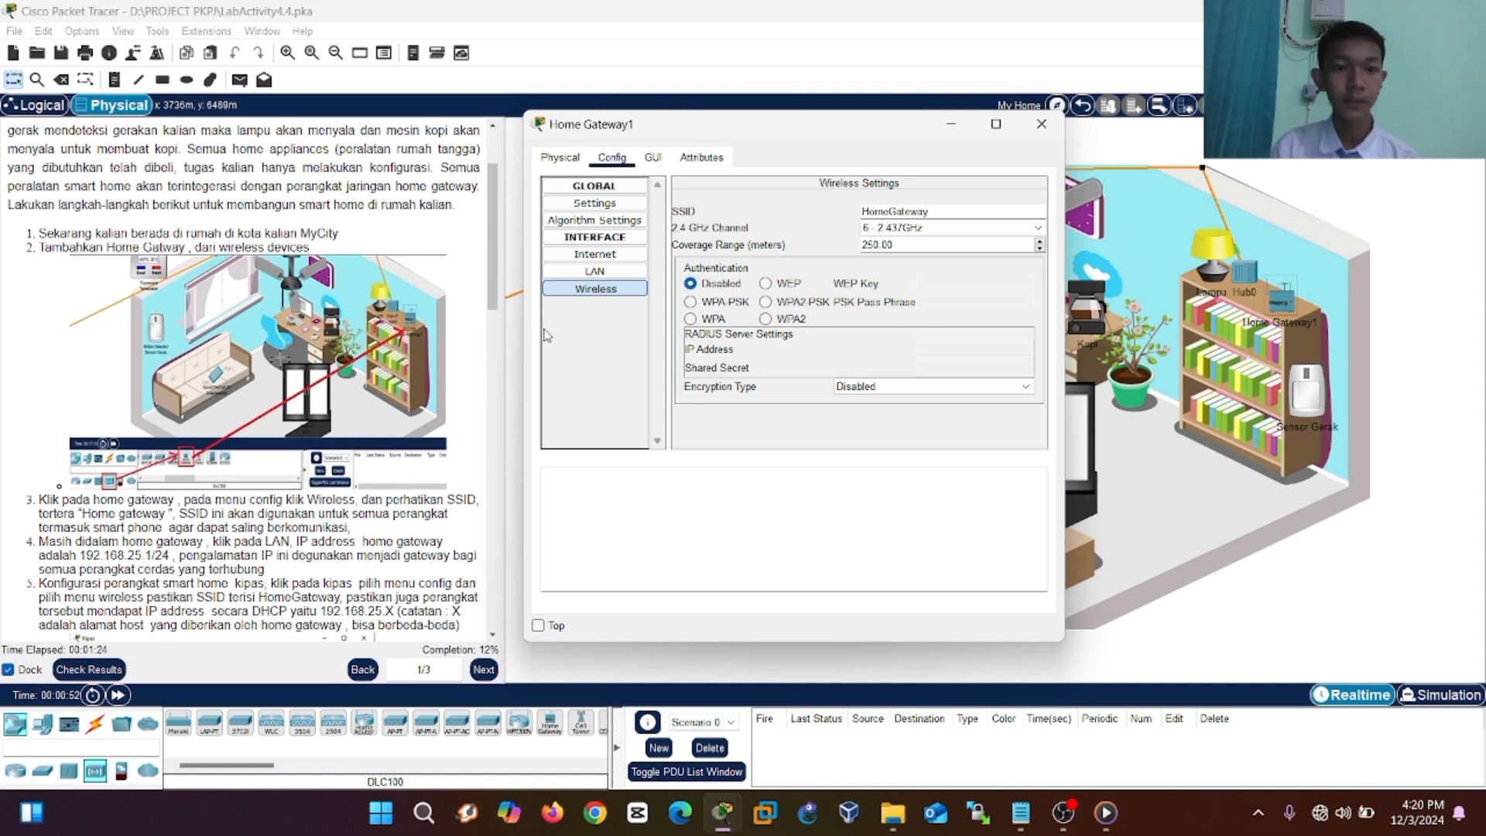
pyautogui.click(573, 270)
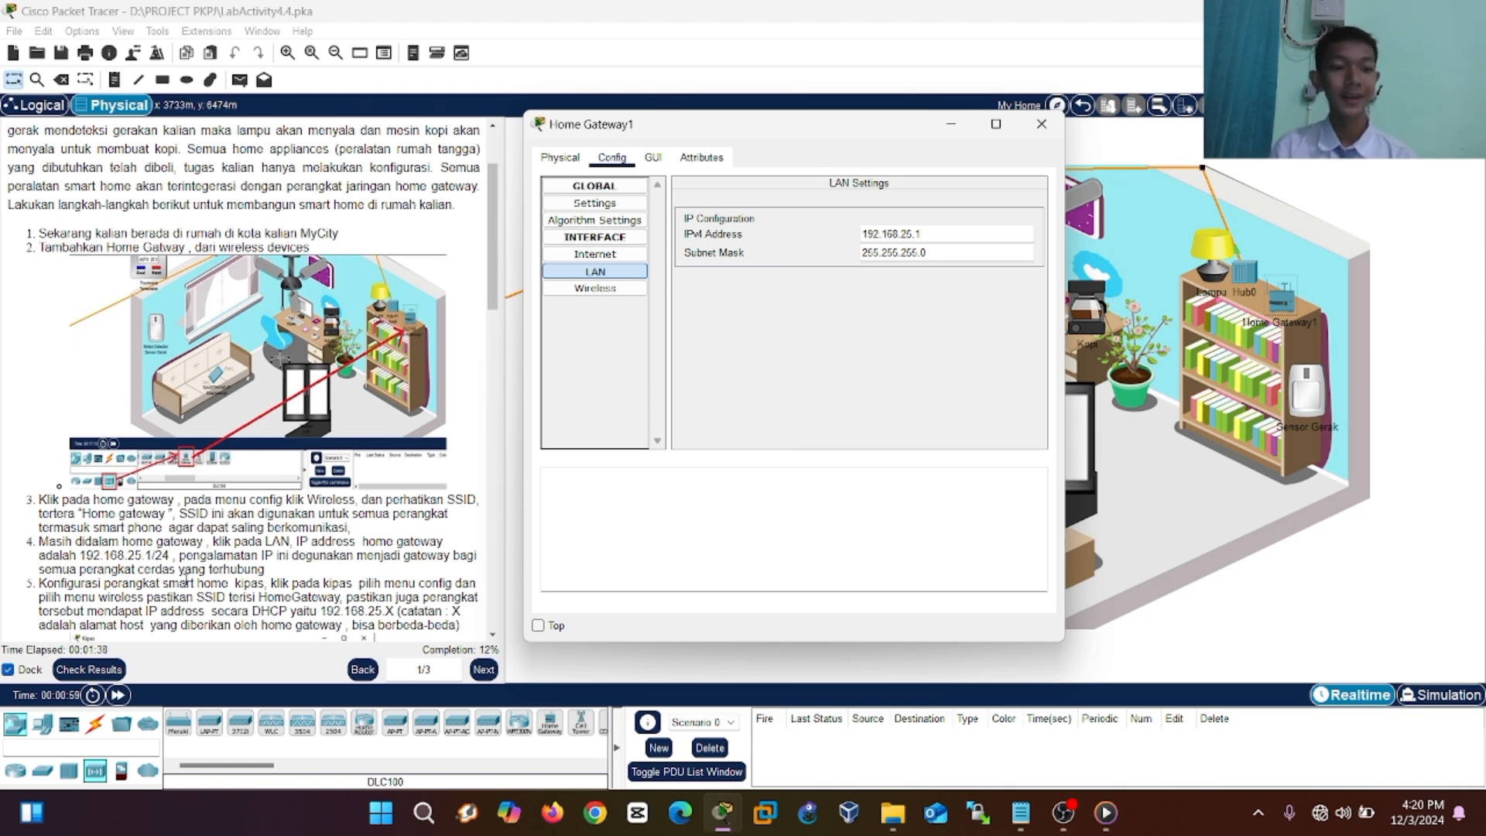
pyautogui.scroll(-4, 253, 379)
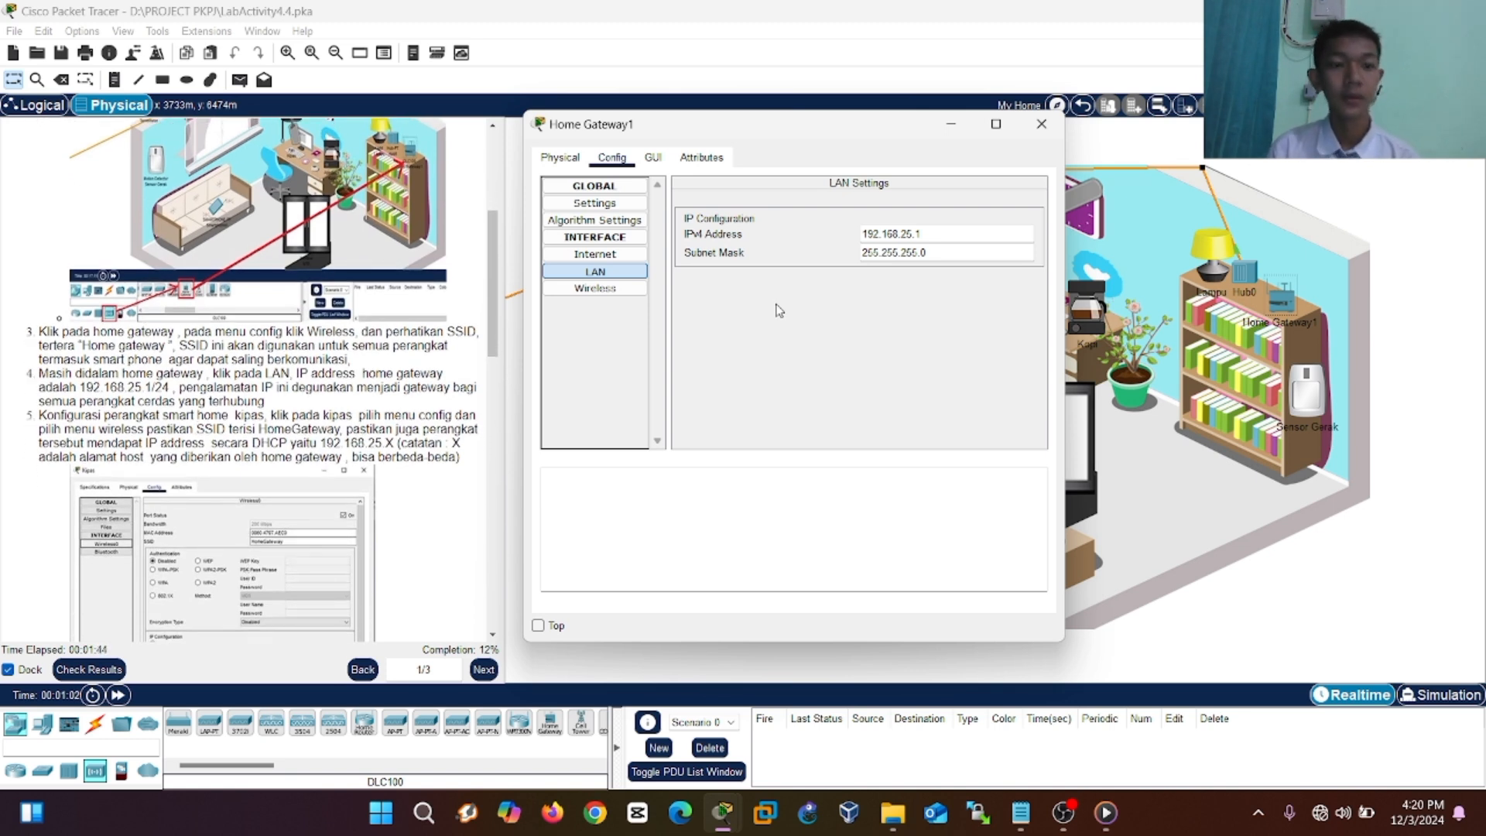
# Set the Kipas fan's Wireless0 interface to DHCP, obtaining 192.168.25.102 with gateway 192.168.25.1.
pyautogui.click(1036, 130)
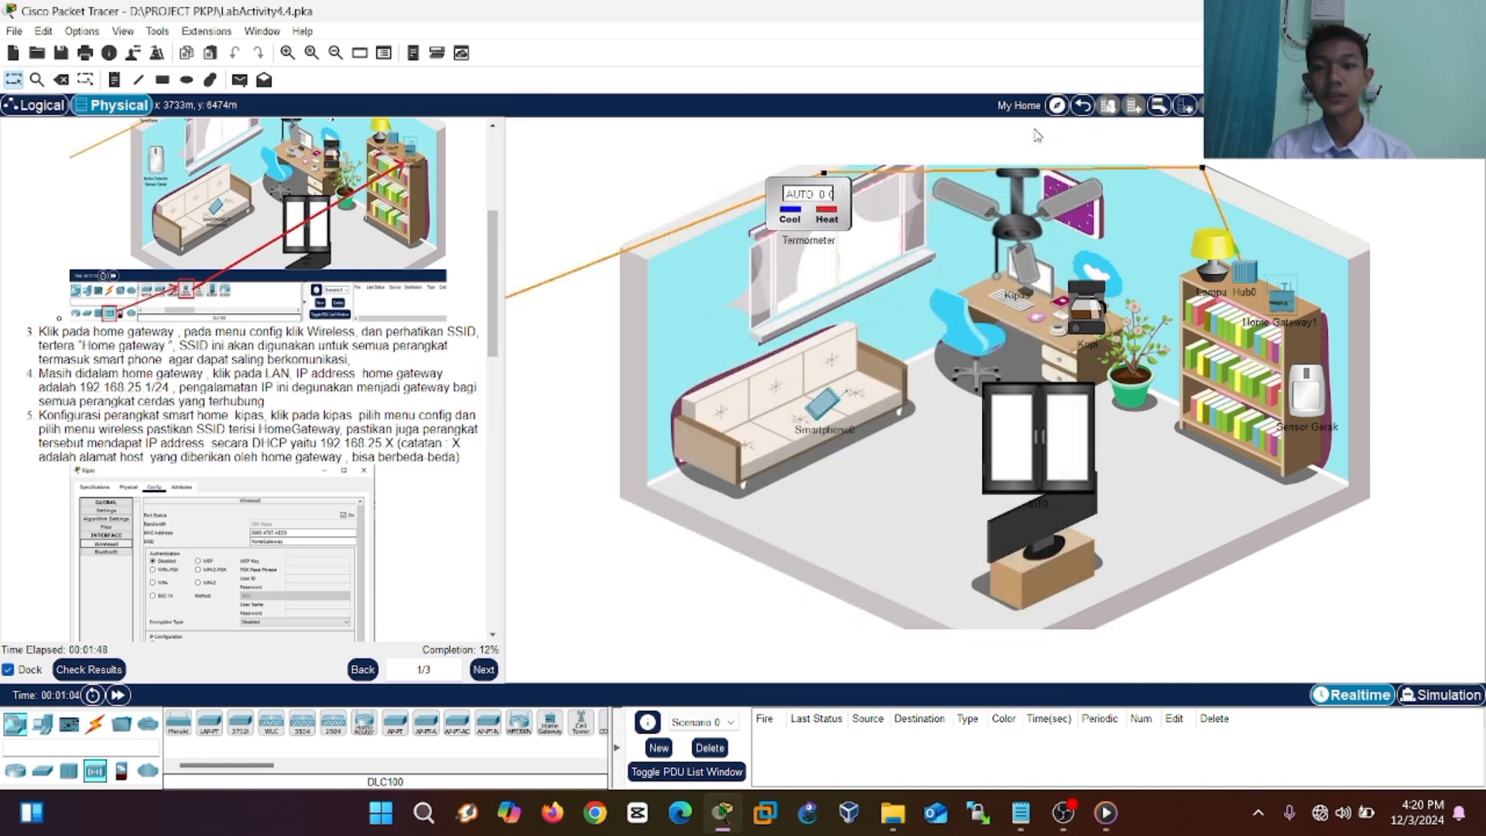
pyautogui.click(1017, 236)
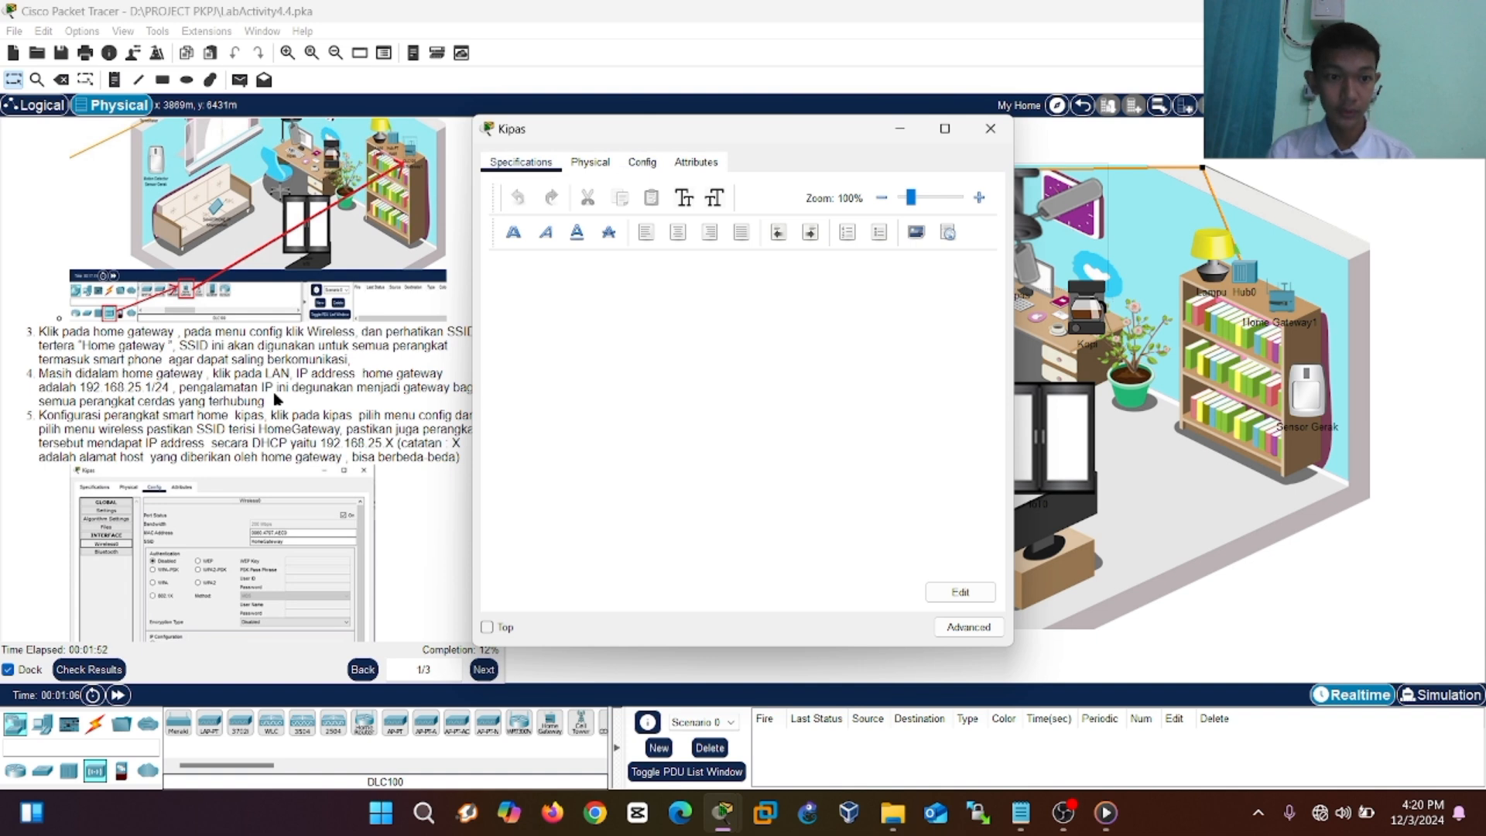
pyautogui.click(635, 168)
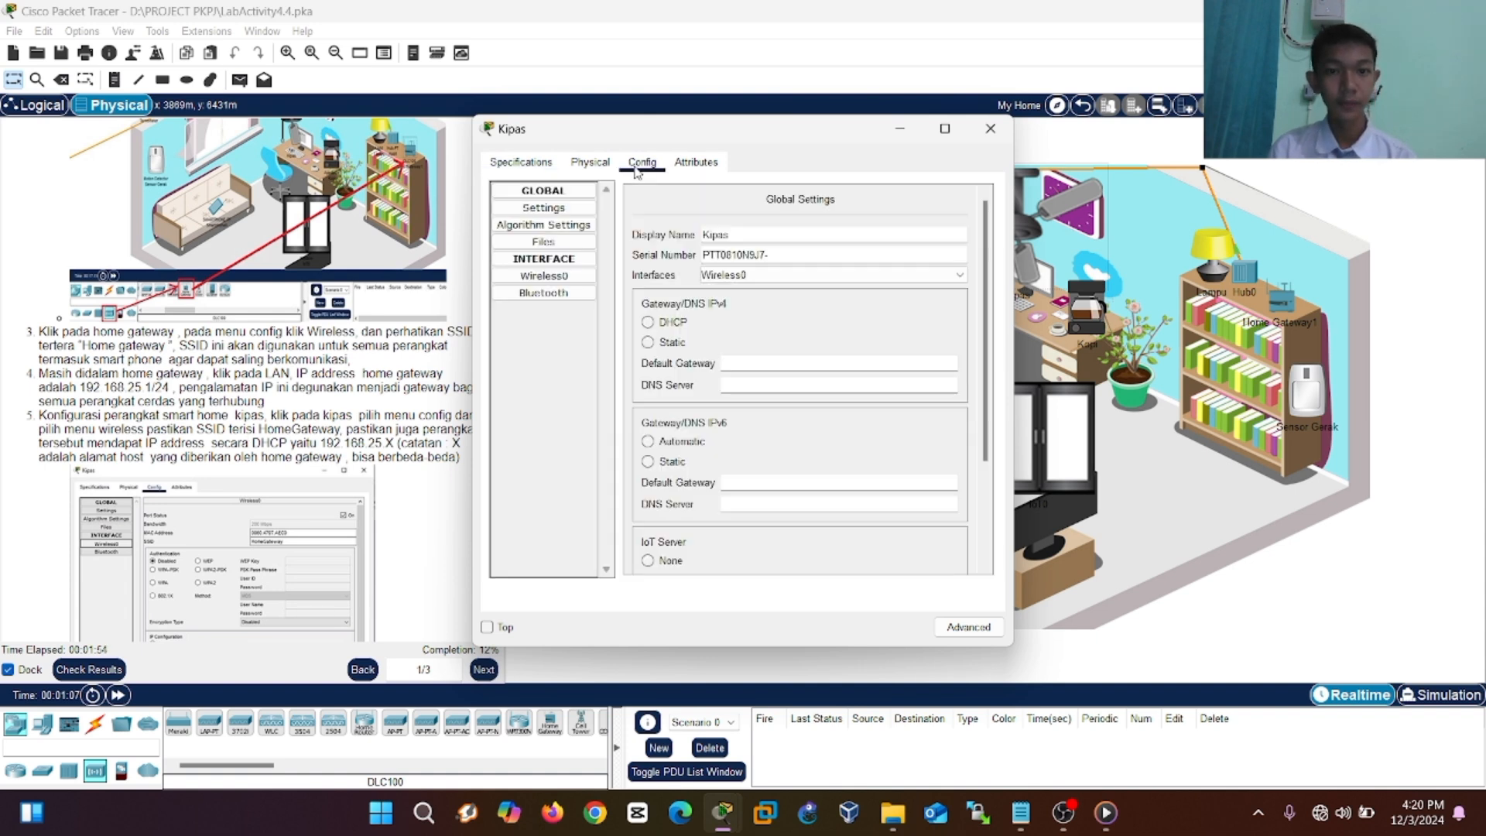
pyautogui.moveTo(658, 133); pyautogui.dragTo(718, 123)
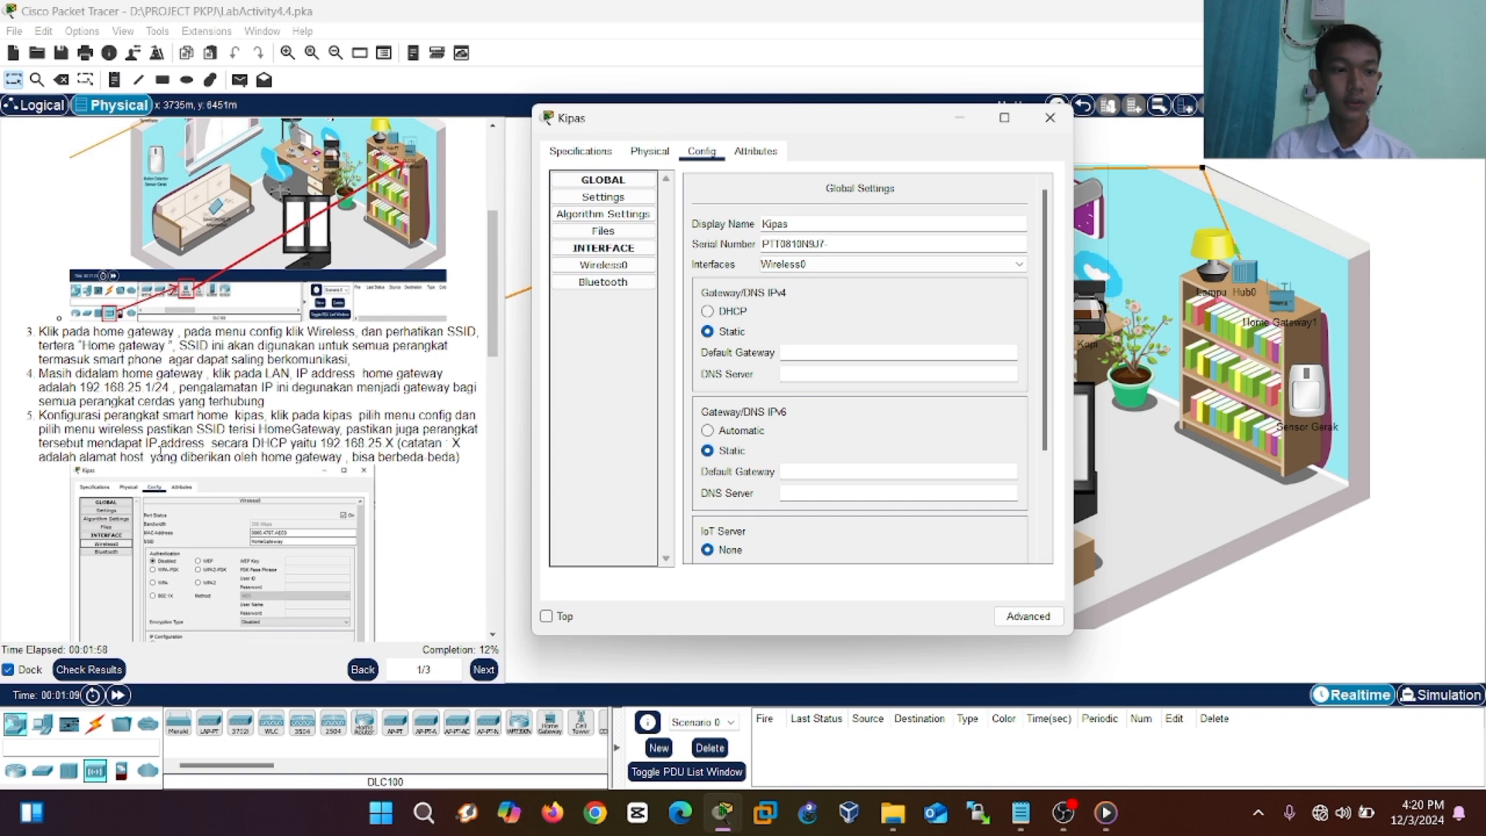
pyautogui.scroll(-3, 162, 451)
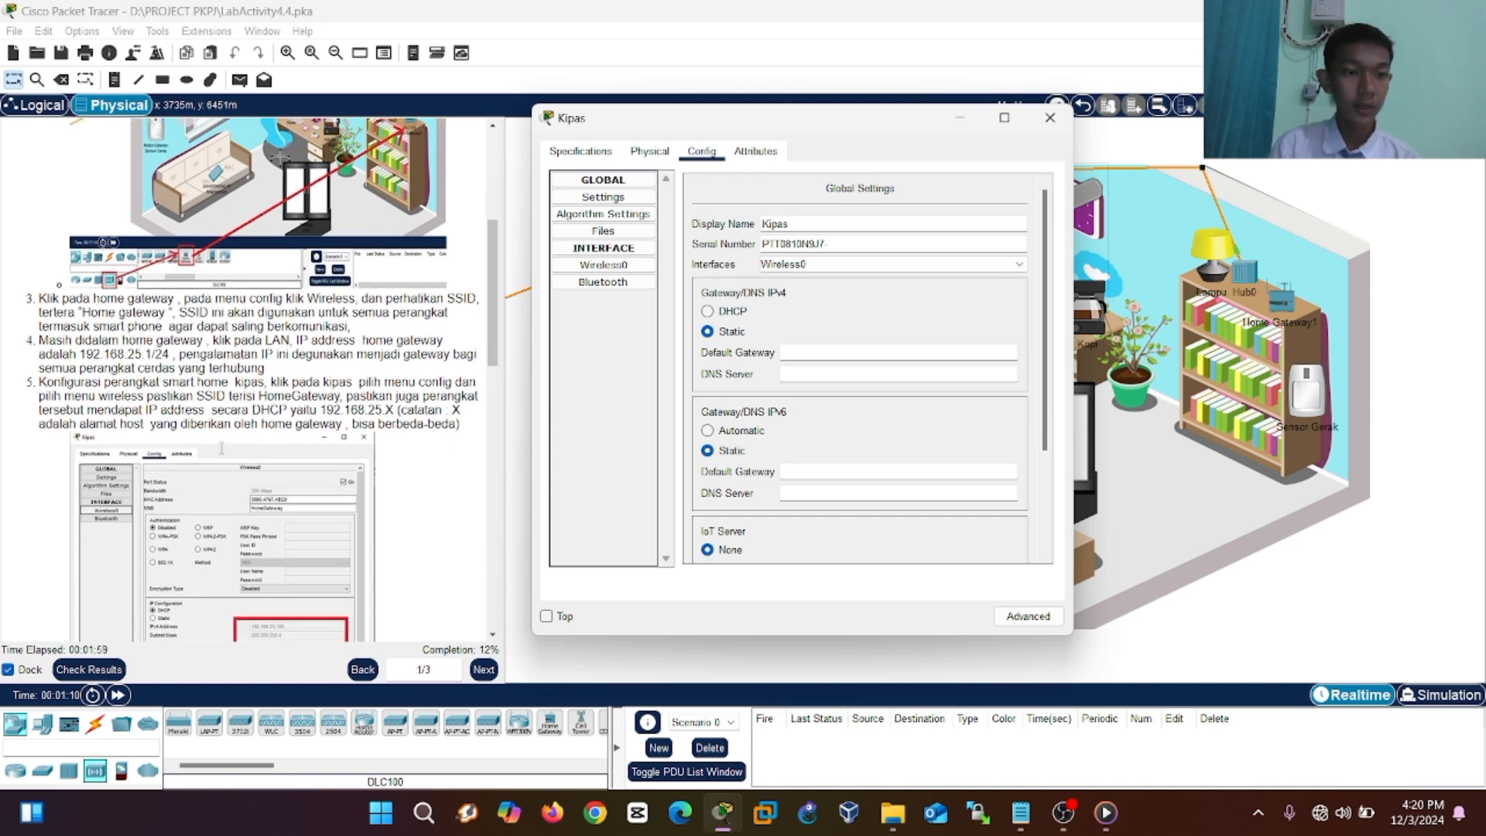
pyautogui.click(636, 268)
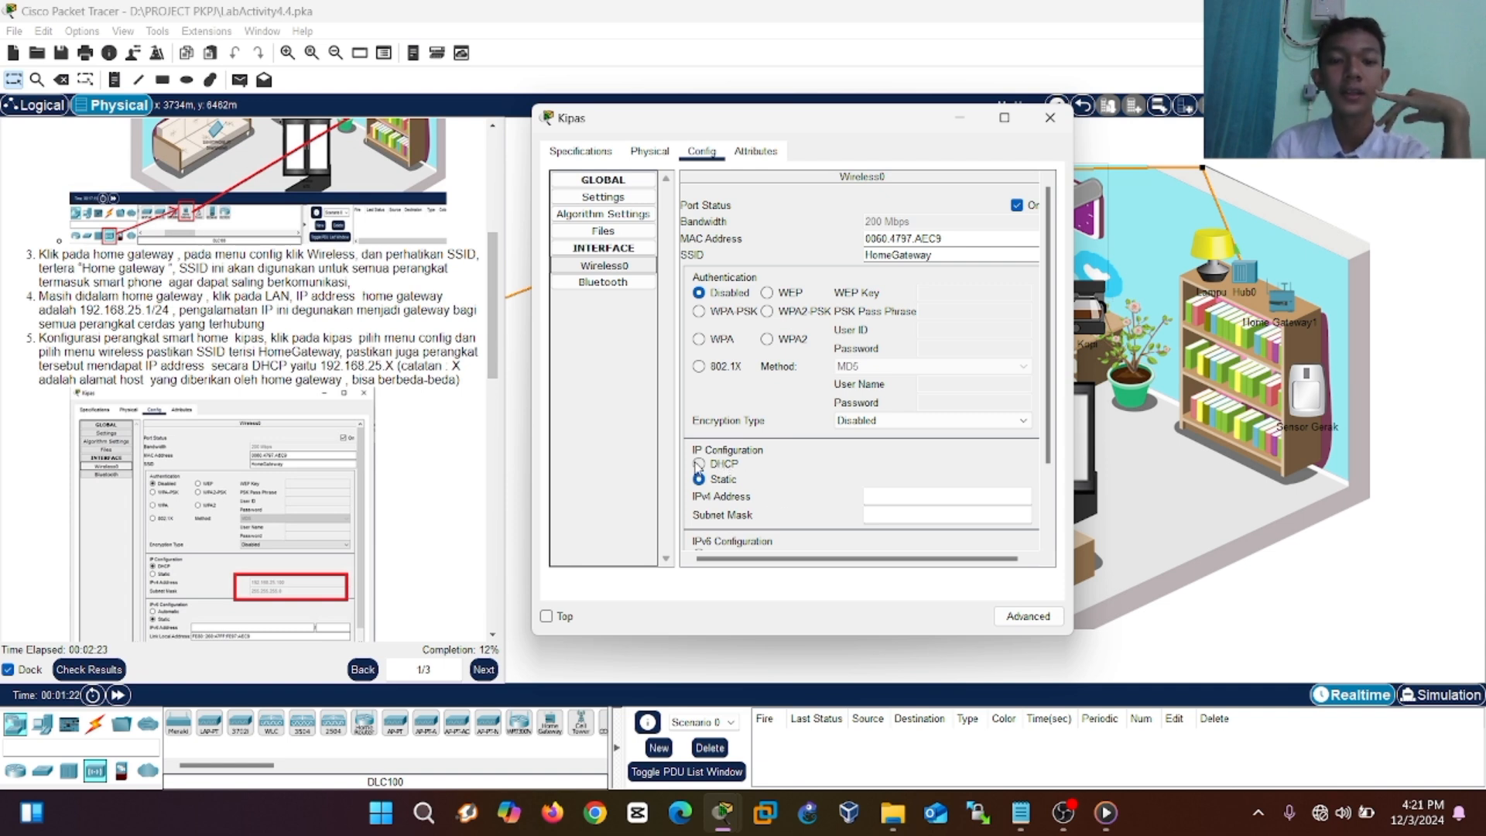
pyautogui.click(717, 465)
pyautogui.scroll(-3, 717, 469)
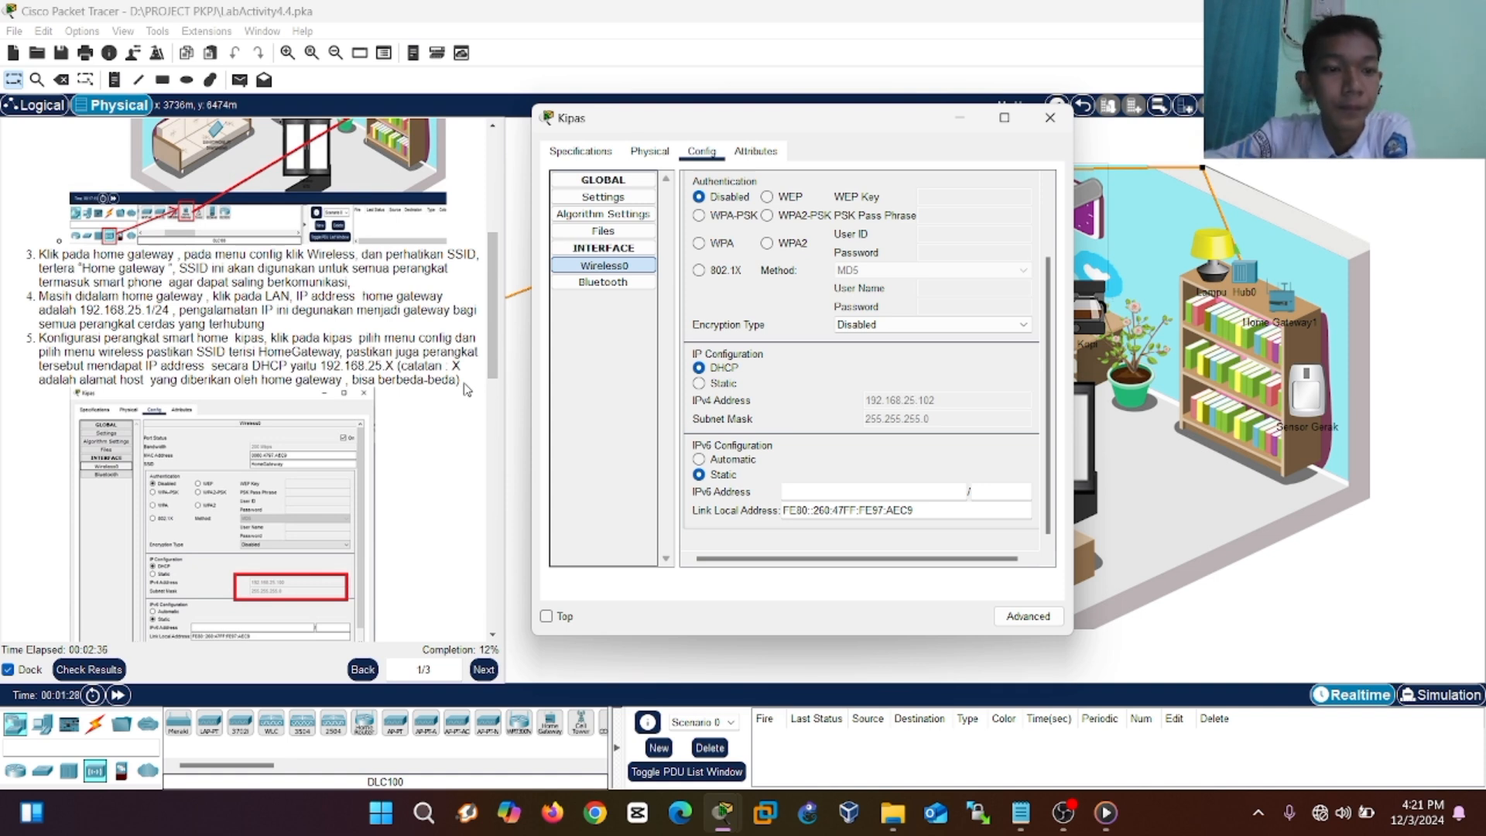
pyautogui.scroll(-3, 384, 374)
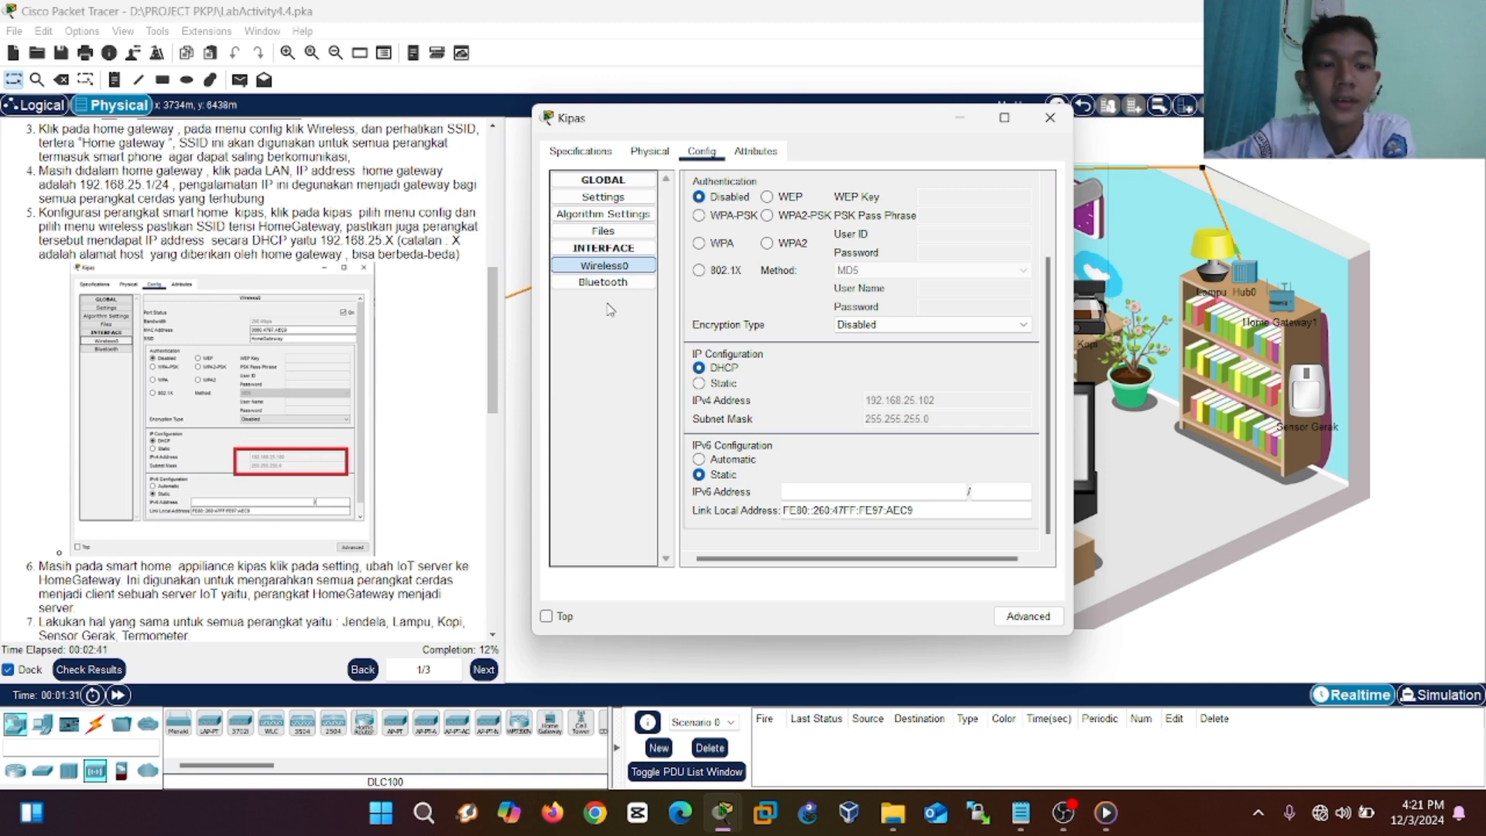
pyautogui.scroll(-3, 347, 325)
pyautogui.scroll(-3, 347, 325)
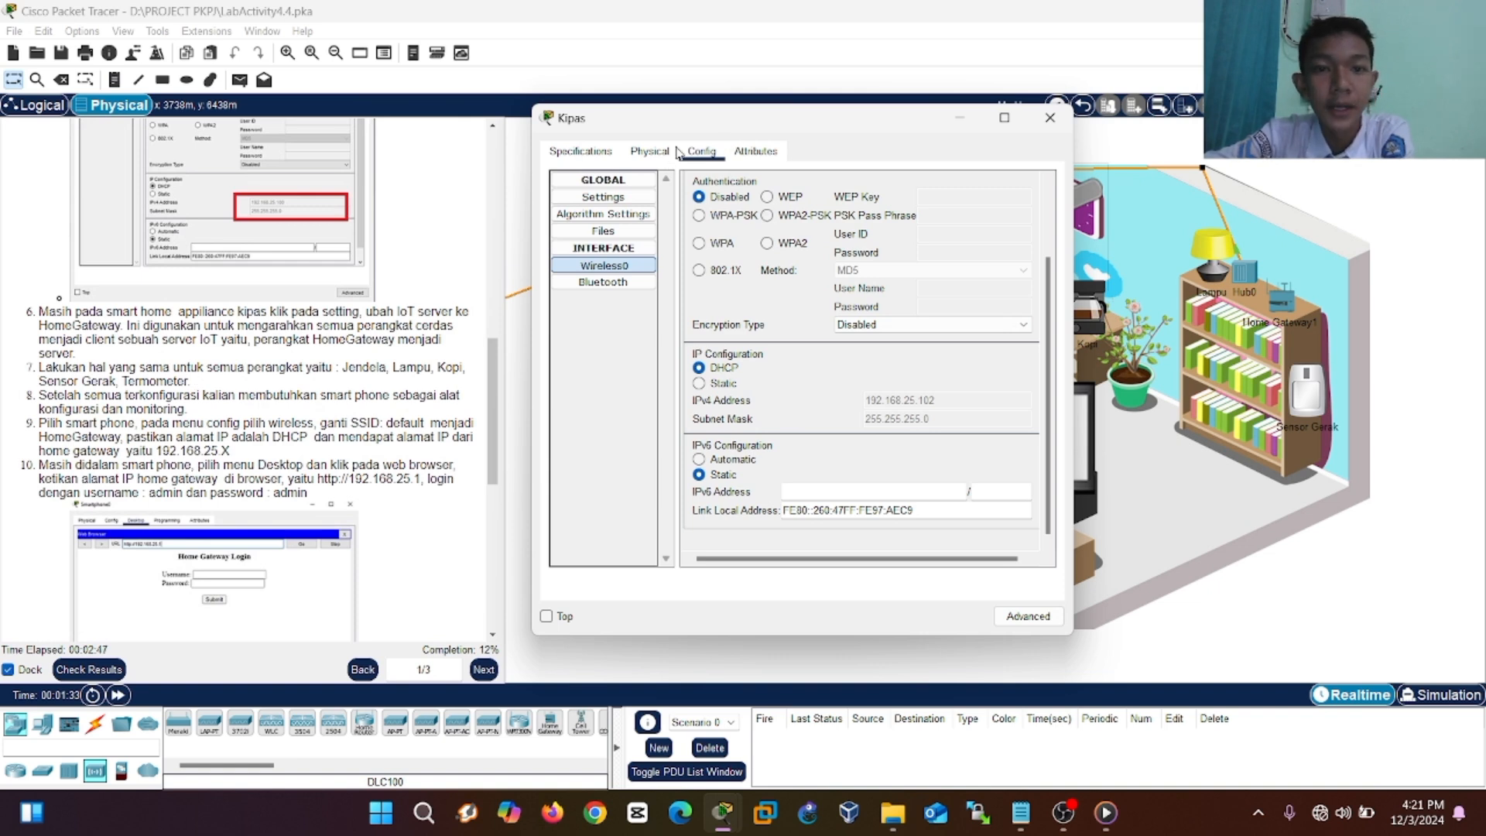
pyautogui.click(627, 200)
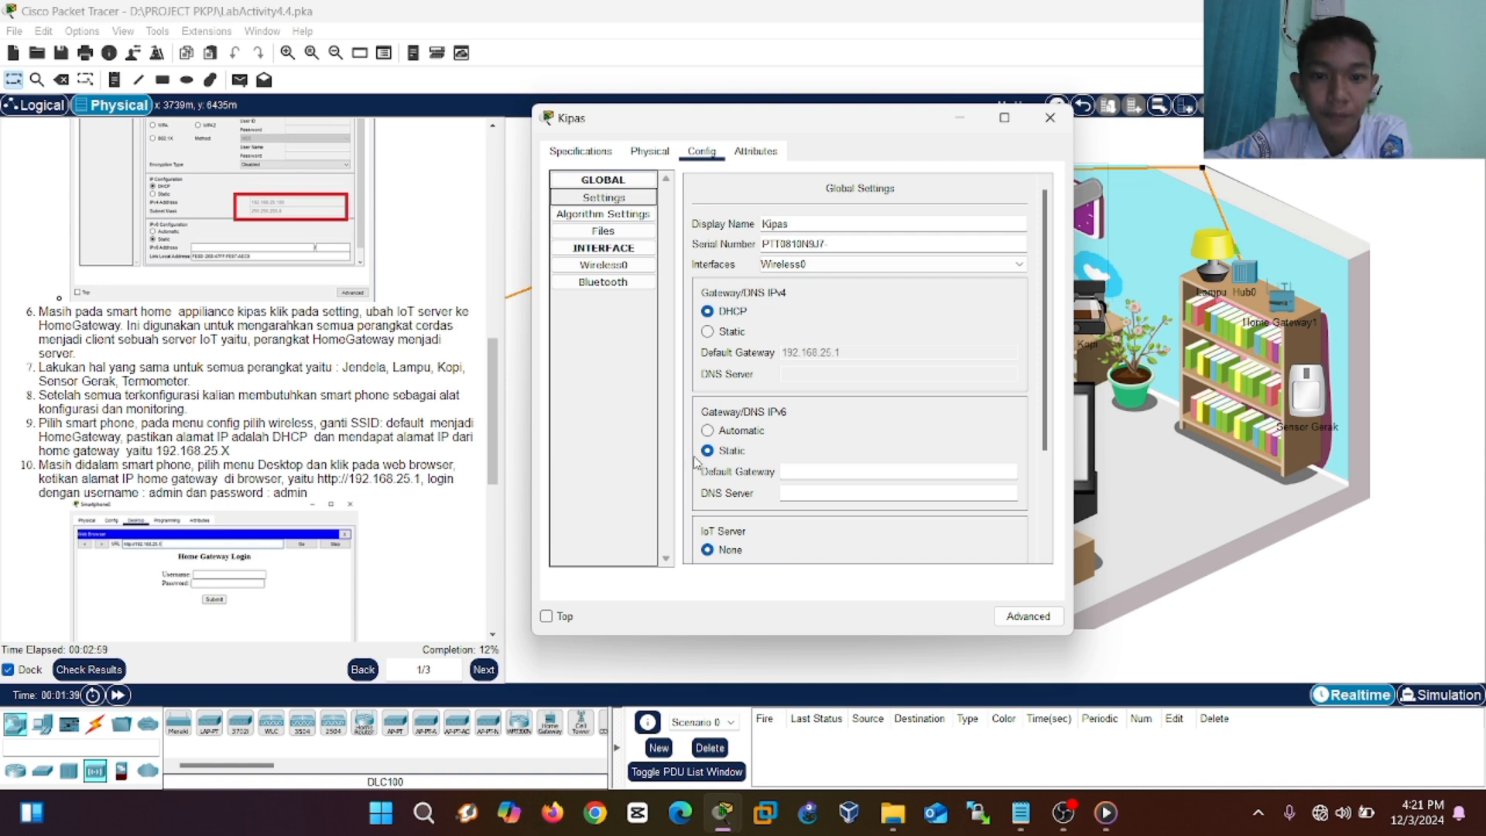
# Point the Kipas fan's IoT Server setting to Home Gateway.
pyautogui.scroll(-3, 695, 462)
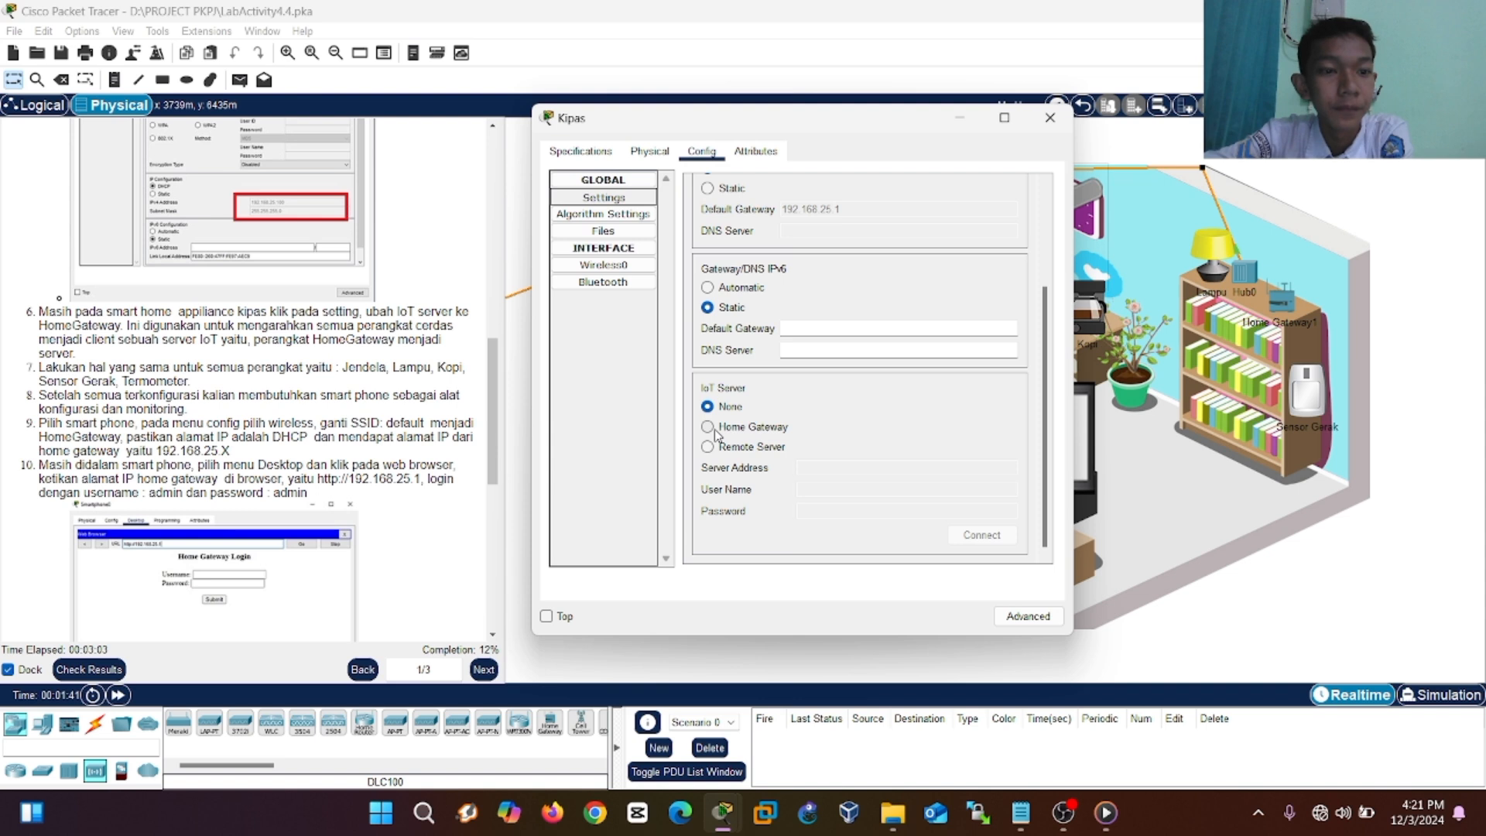
pyautogui.click(707, 427)
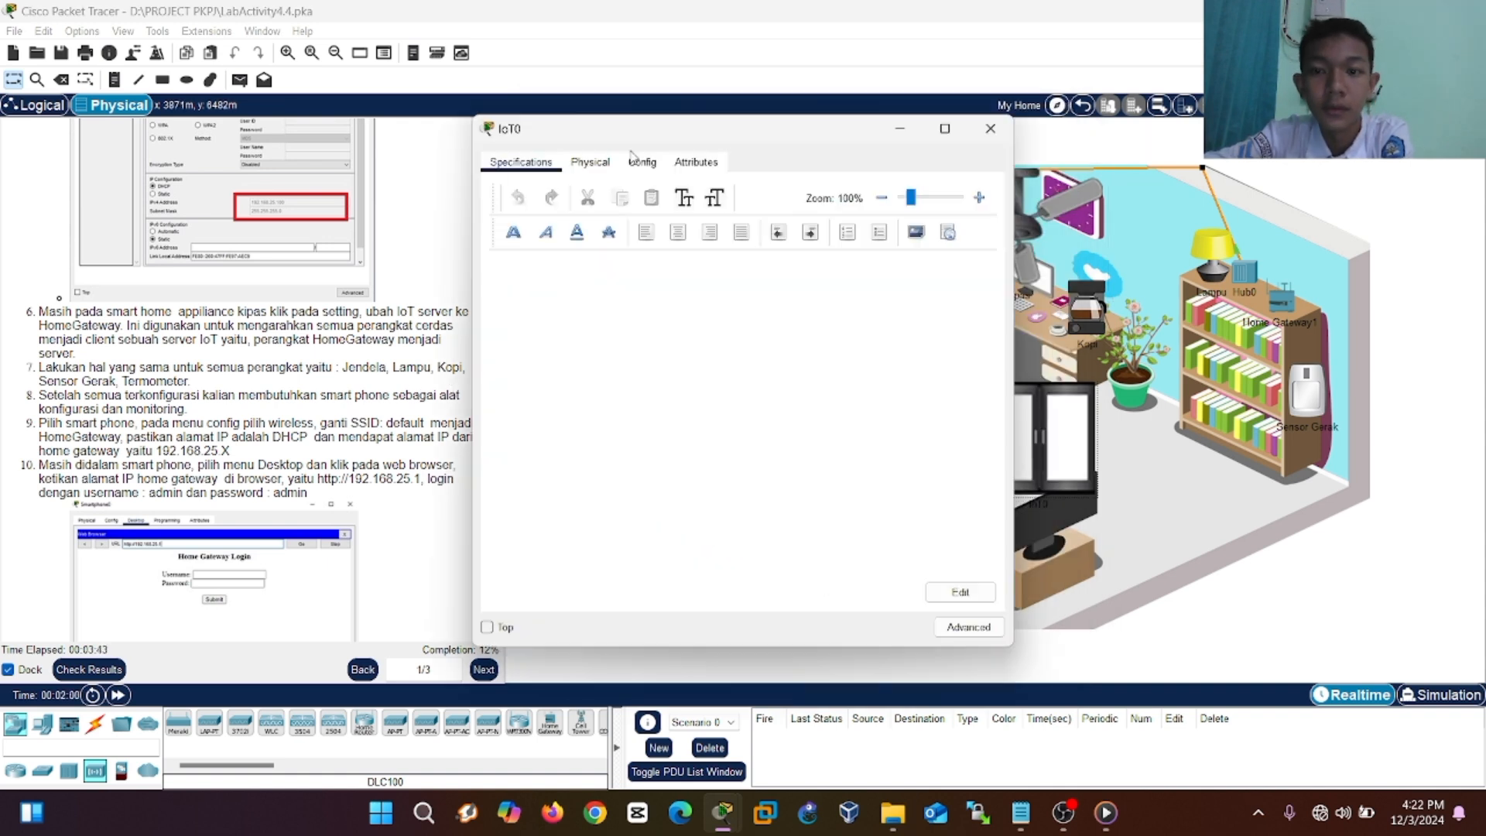
pyautogui.click(640, 161)
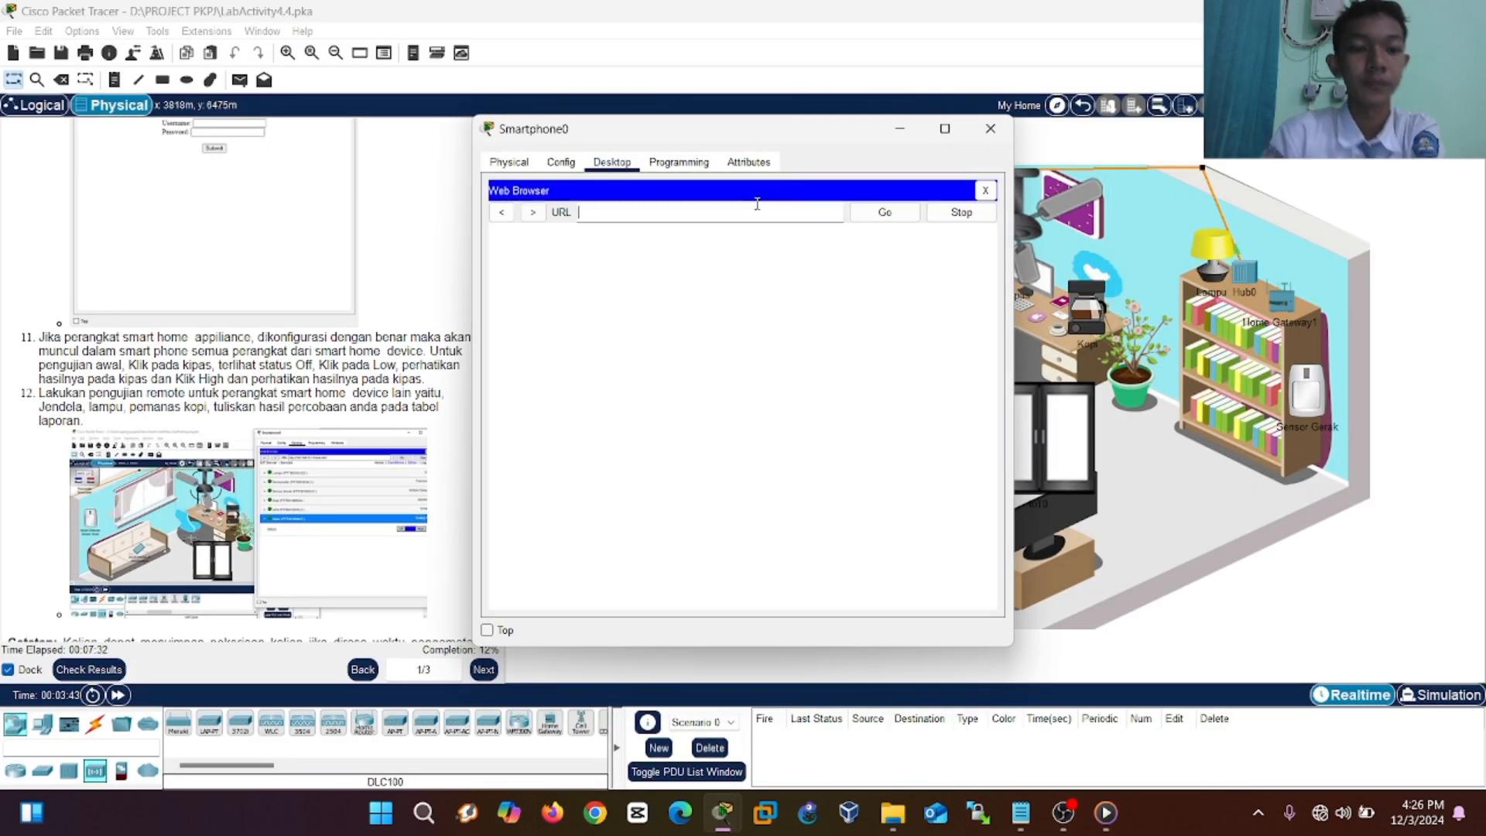
pyautogui.write('http://192.168.25')
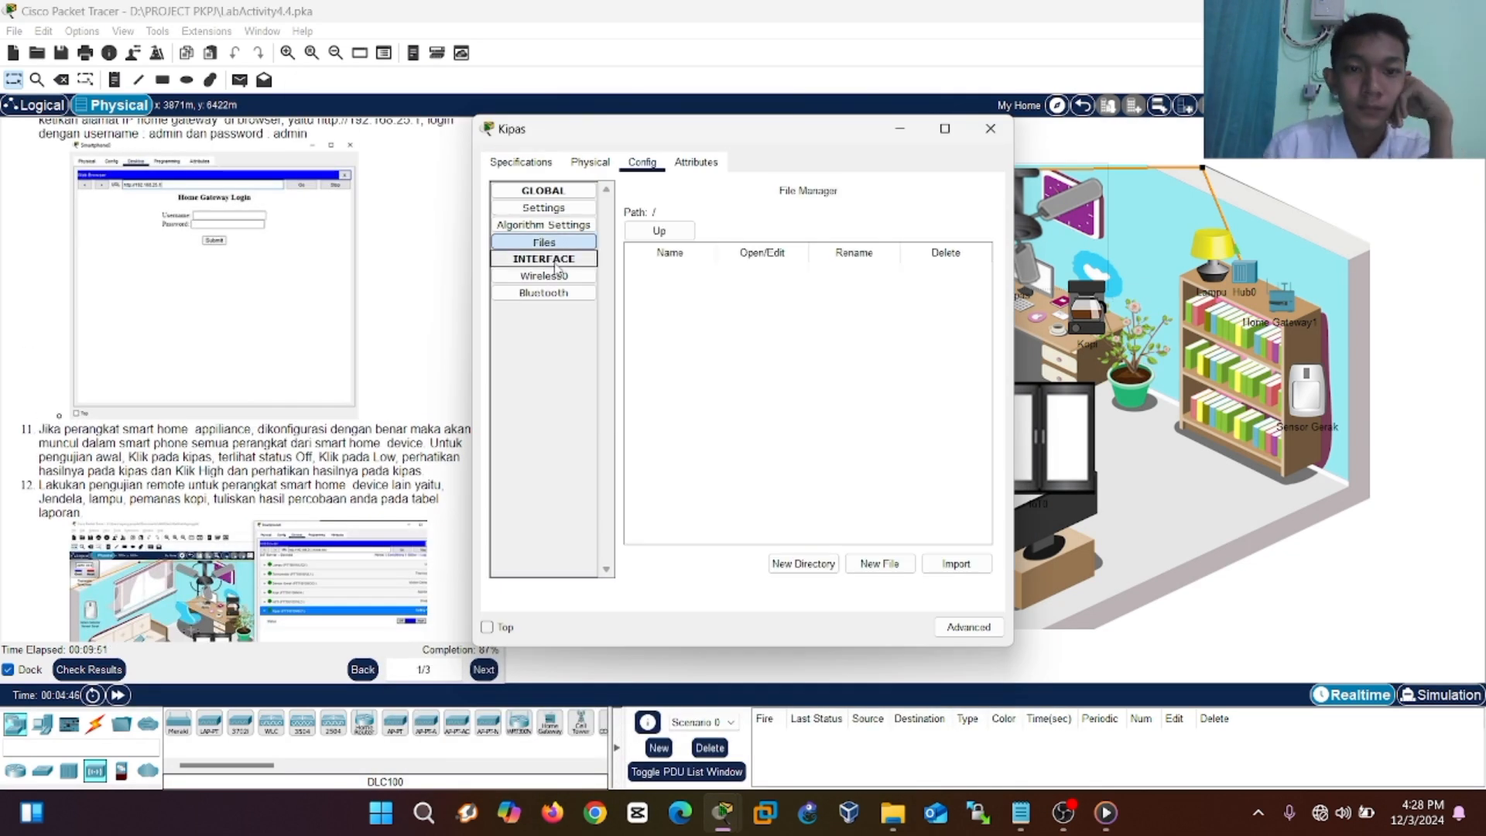
pyautogui.click(554, 272)
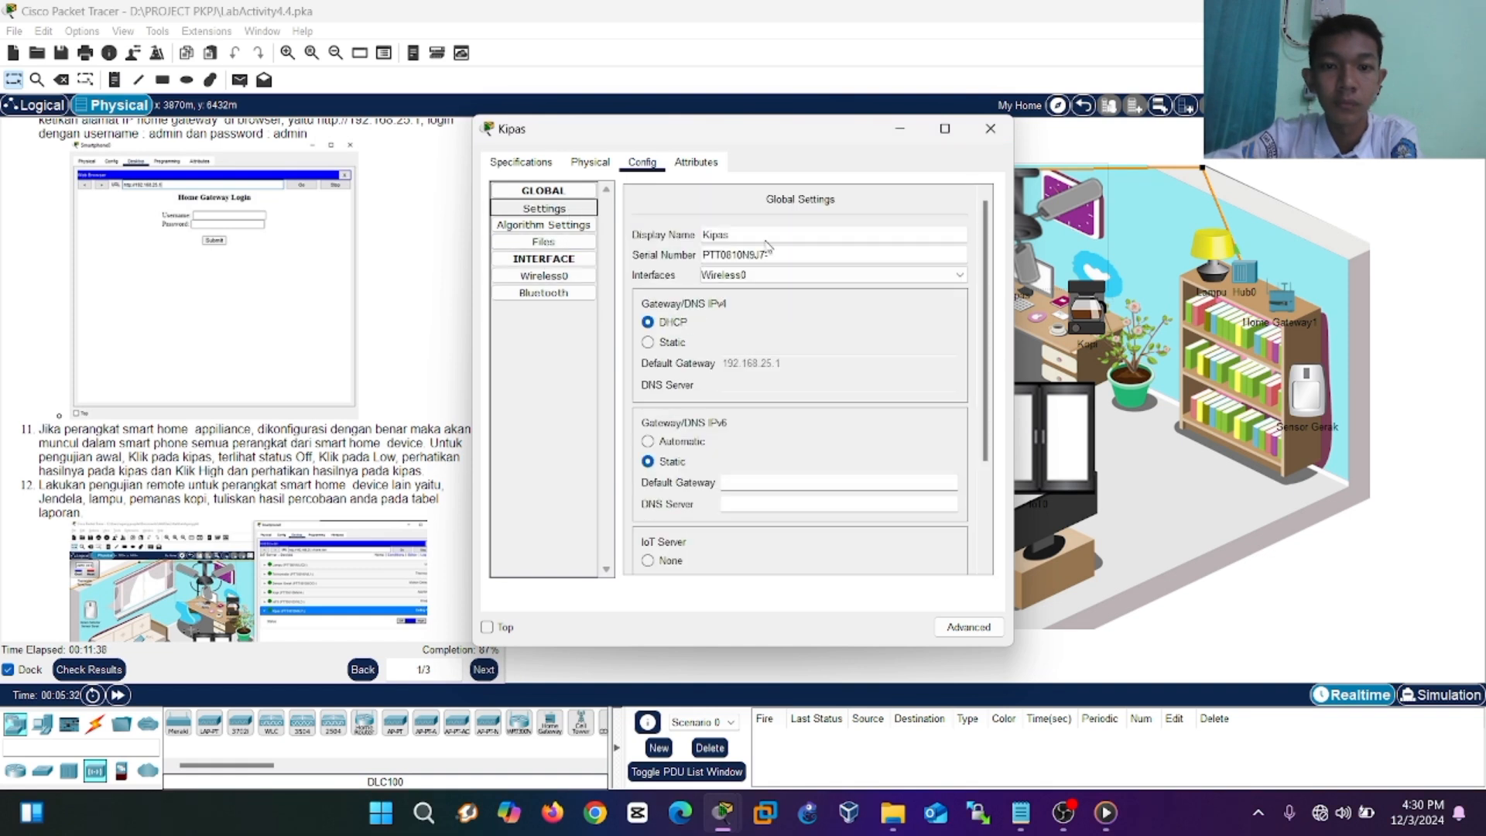
pyautogui.click(710, 372)
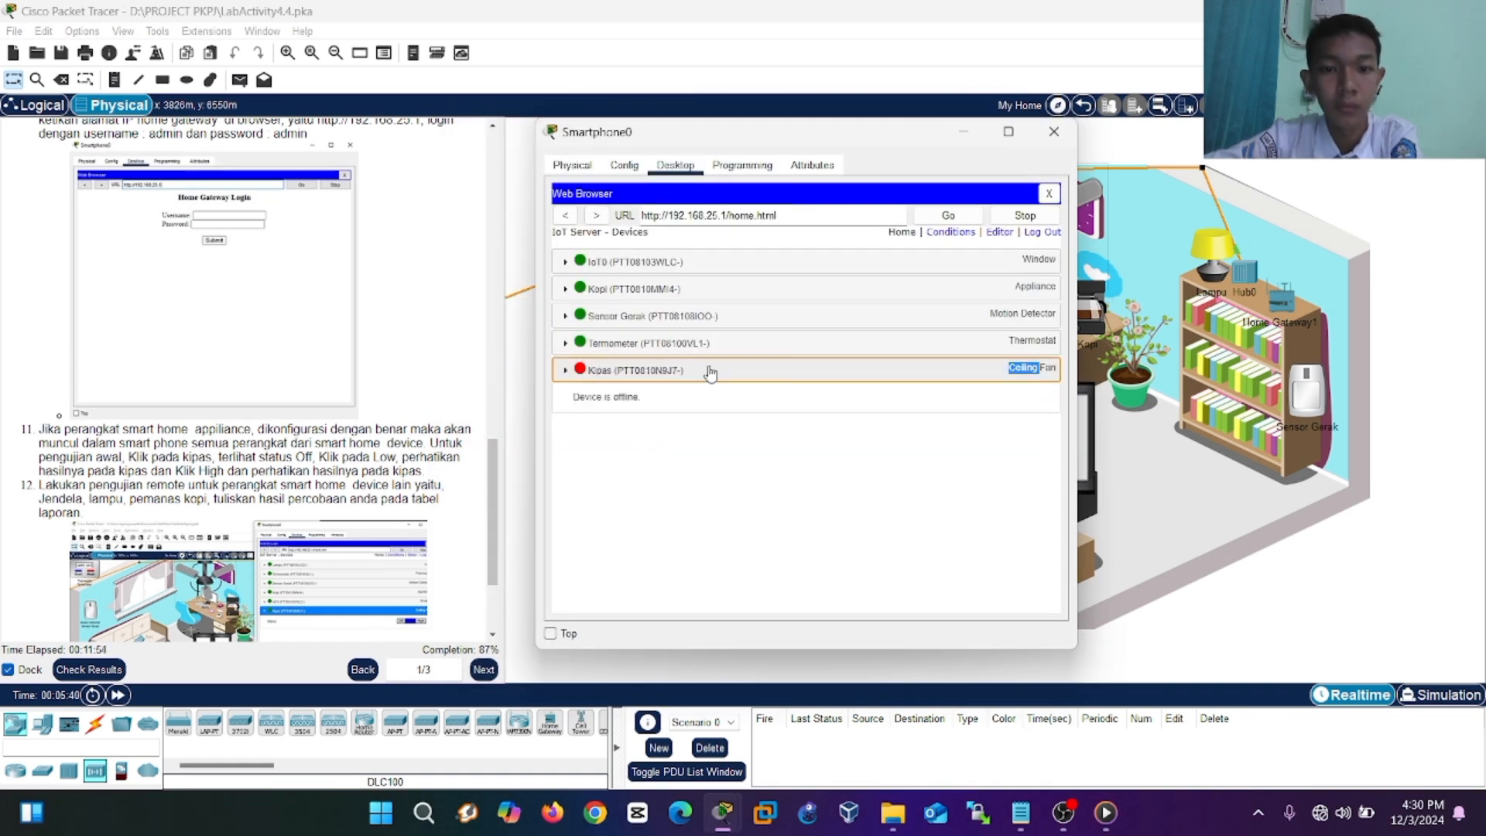
pyautogui.click(962, 367)
pyautogui.click(703, 370)
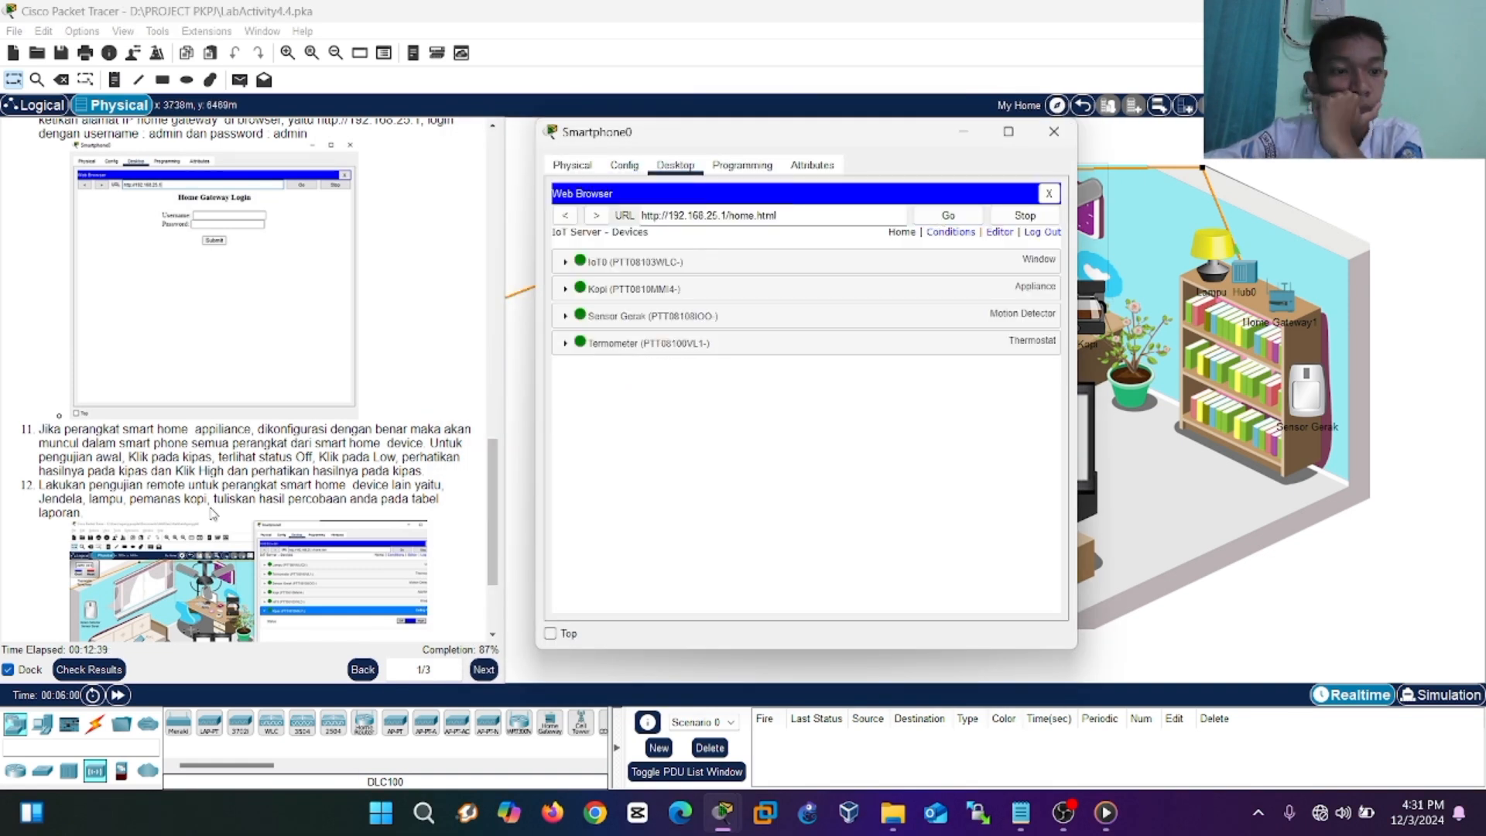
pyautogui.click(624, 165)
pyautogui.click(608, 279)
pyautogui.click(1053, 131)
pyautogui.click(1023, 252)
pyautogui.click(649, 162)
pyautogui.click(991, 128)
pyautogui.click(561, 162)
pyautogui.click(612, 162)
pyautogui.click(810, 214)
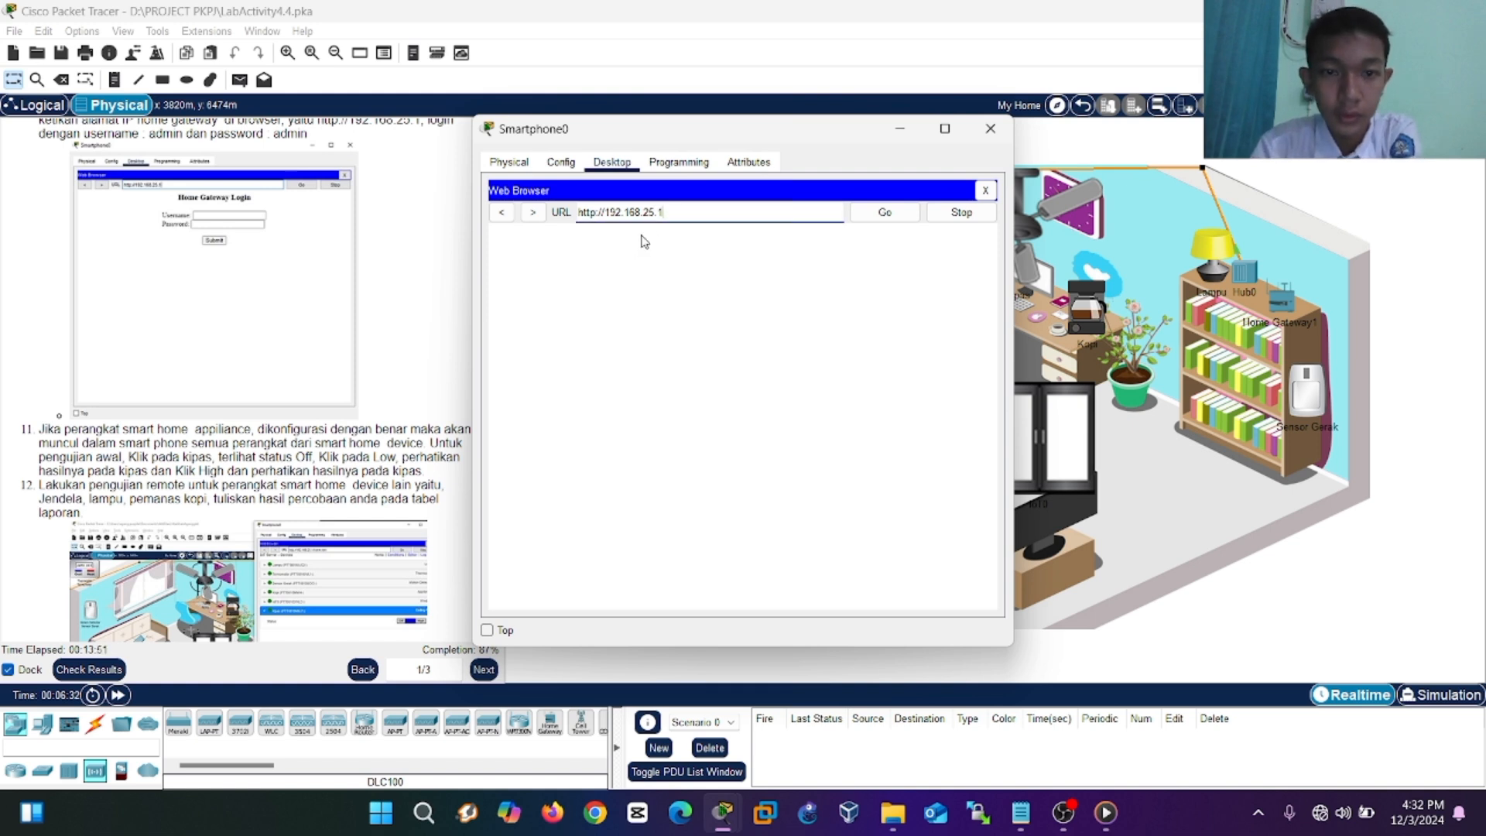
# Load the Home Gateway login page and sign in with the admin username and password.
pyautogui.click(871, 217)
pyautogui.click(885, 215)
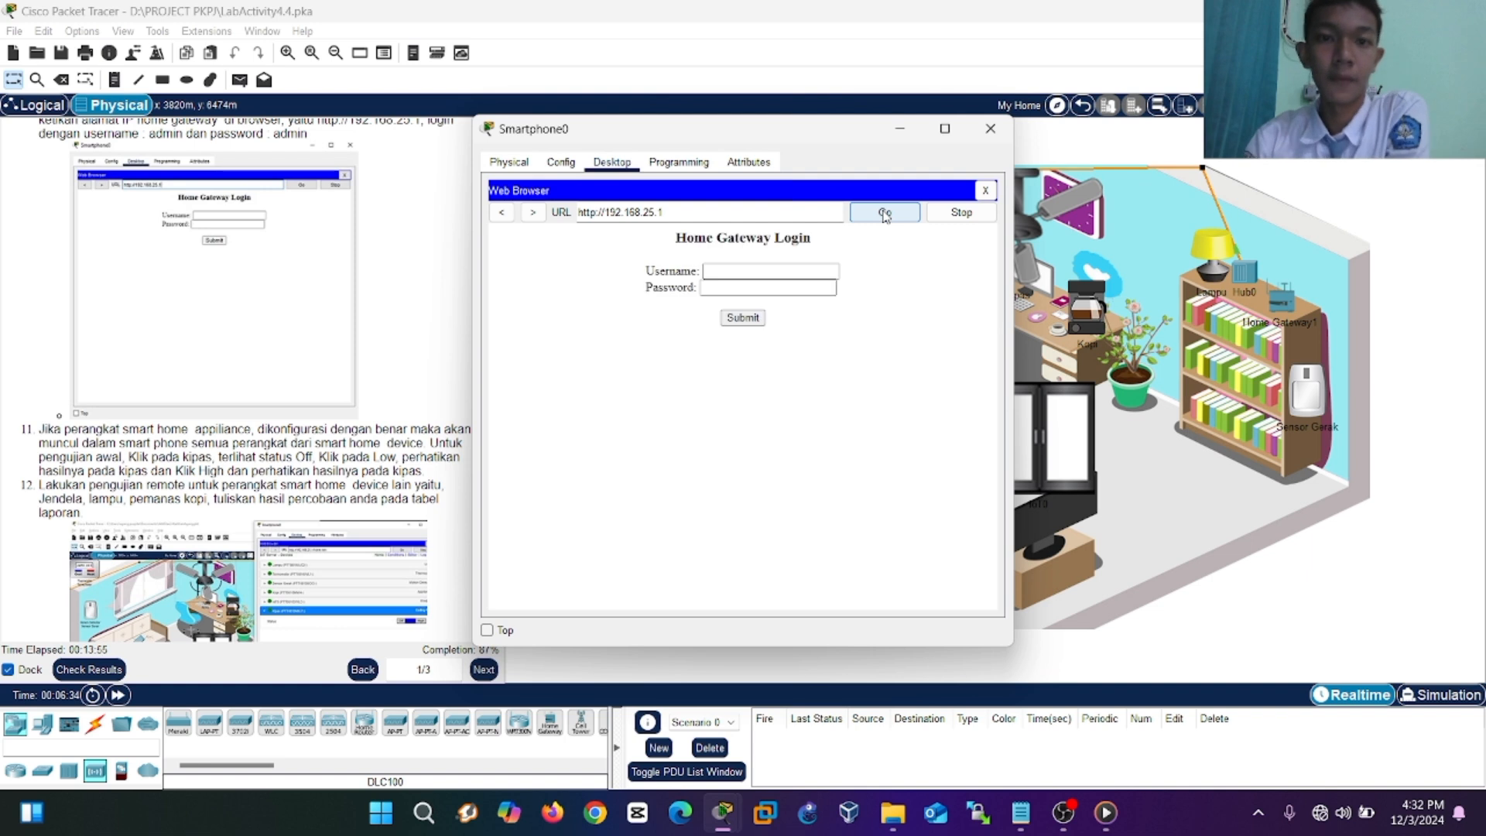
pyautogui.click(770, 269)
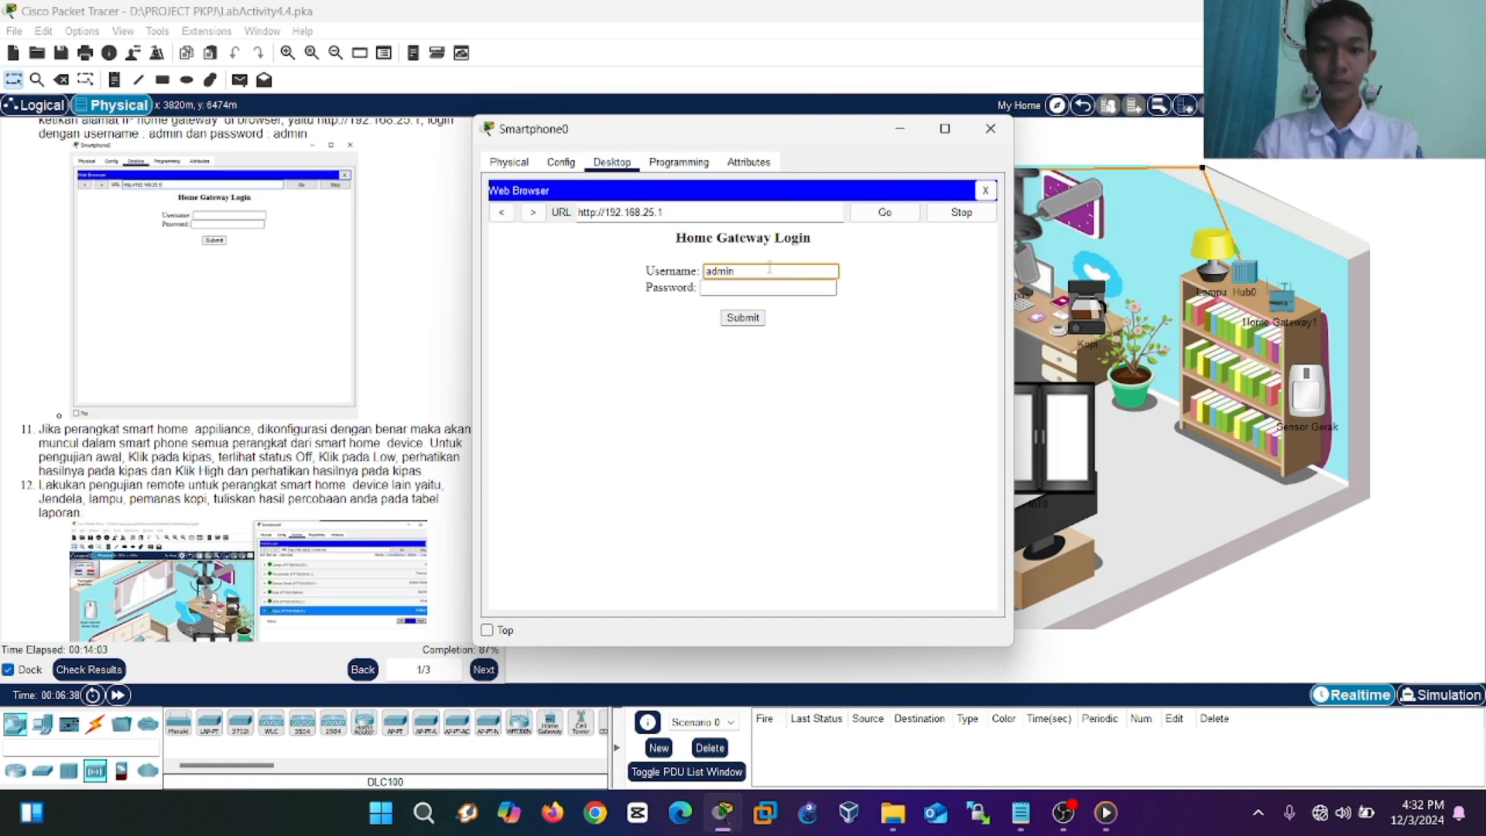
pyautogui.click(729, 289)
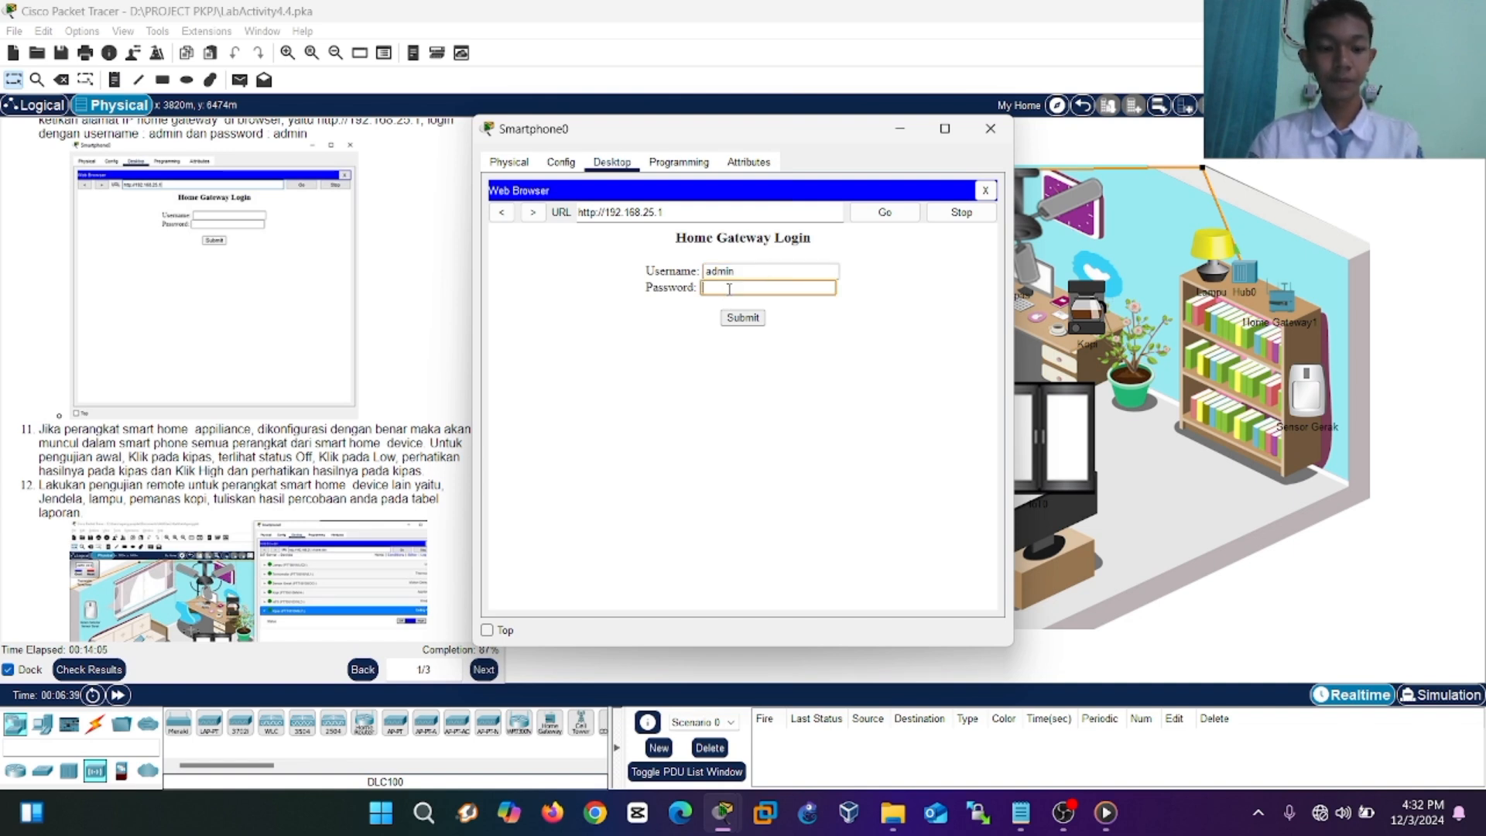
pyautogui.click(737, 318)
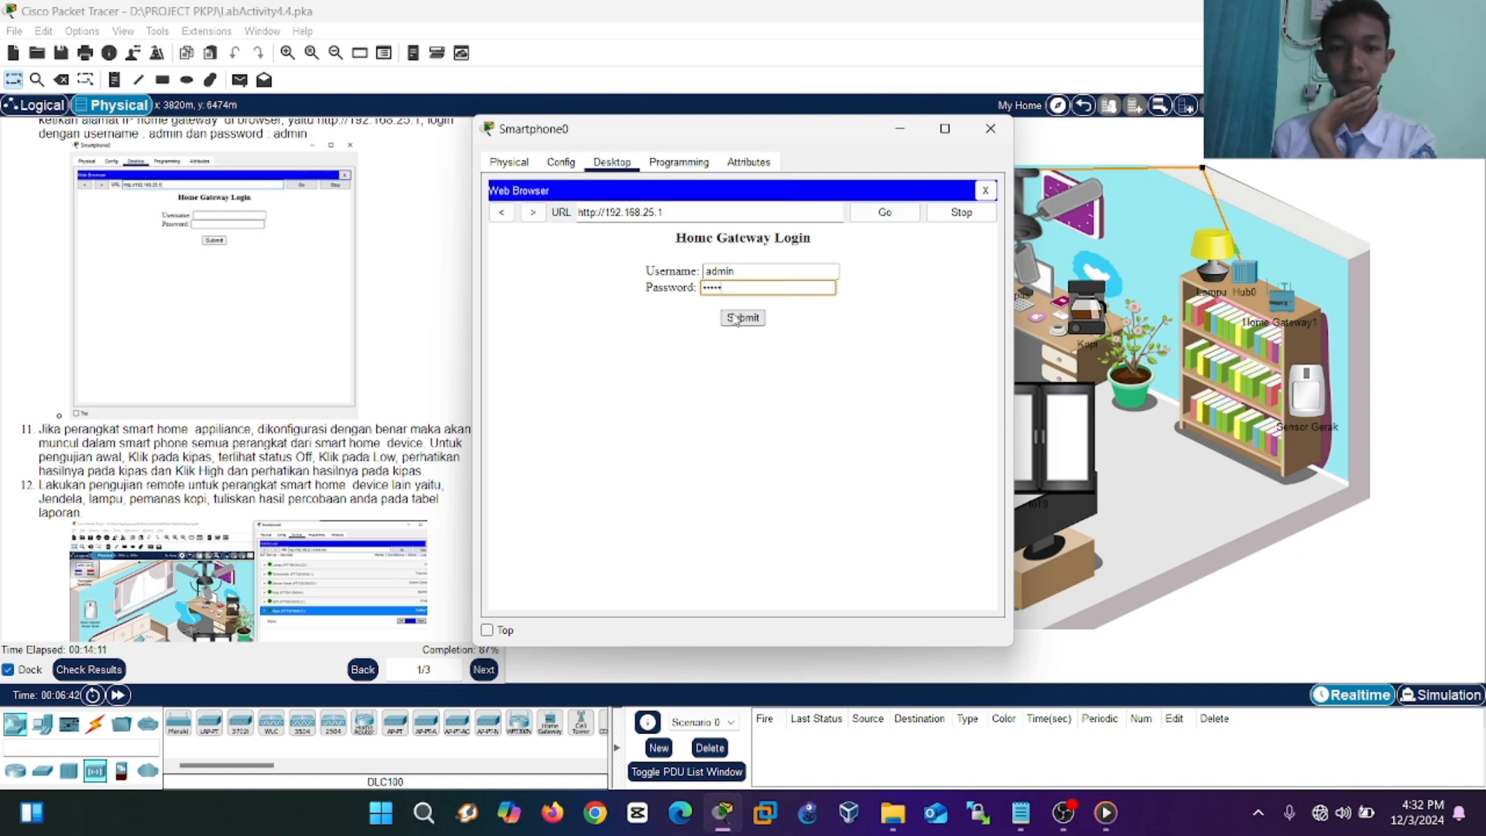
pyautogui.click(737, 318)
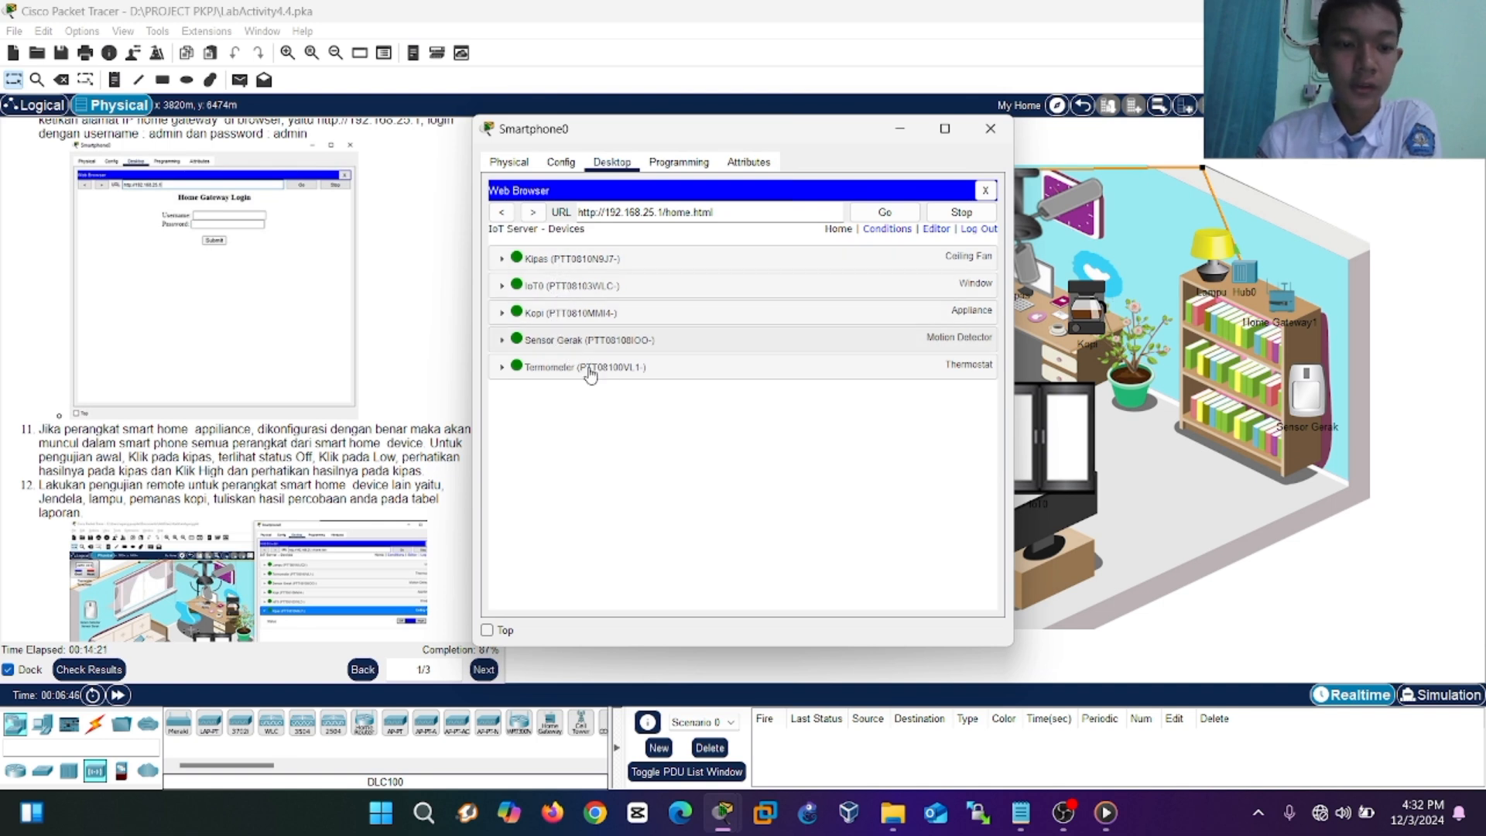
# From the smartphone, run the Kipas fan at High, then Low, then High again.
pyautogui.click(543, 263)
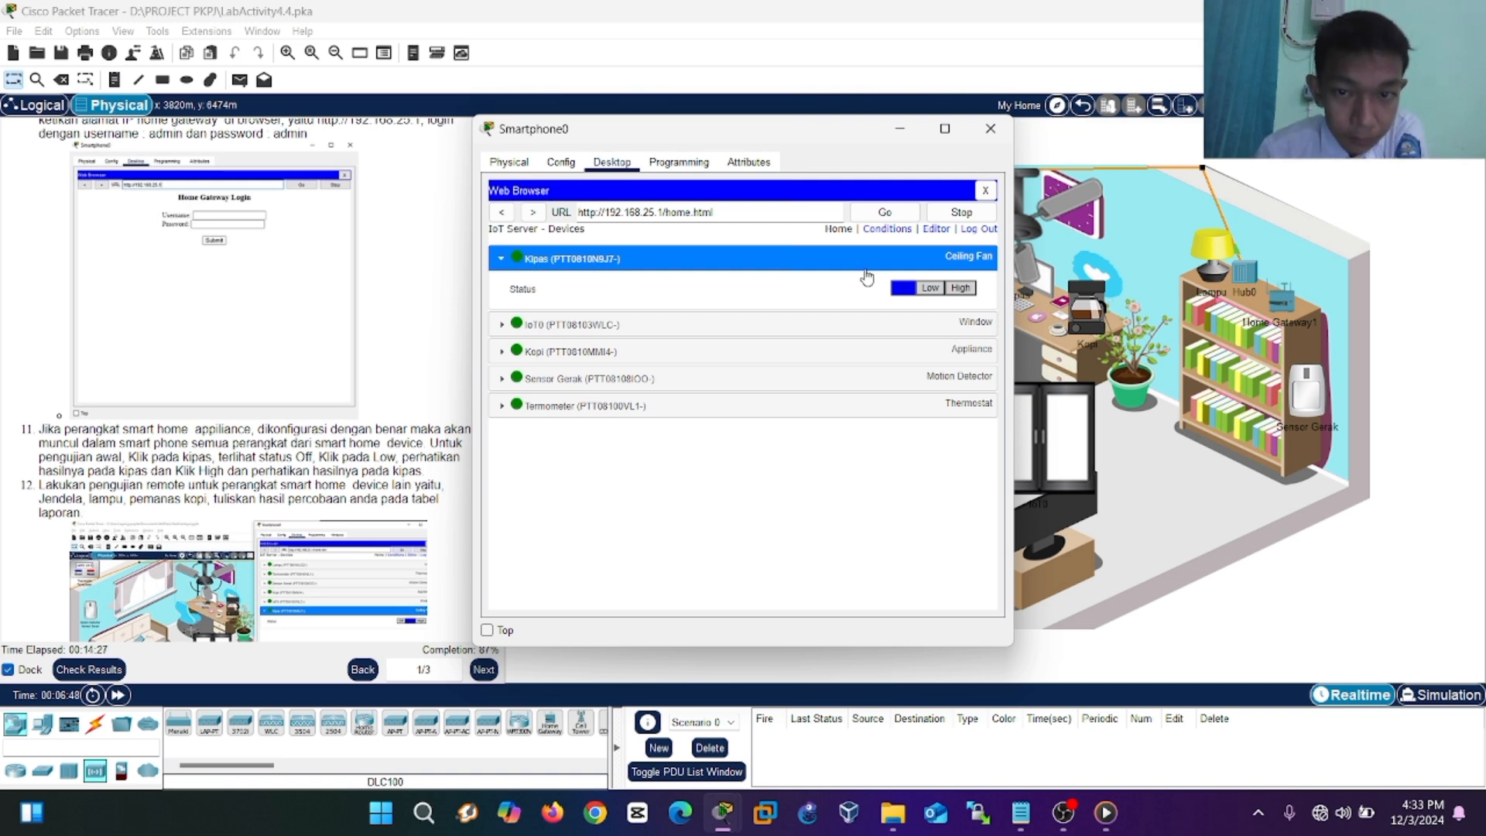
pyautogui.click(959, 288)
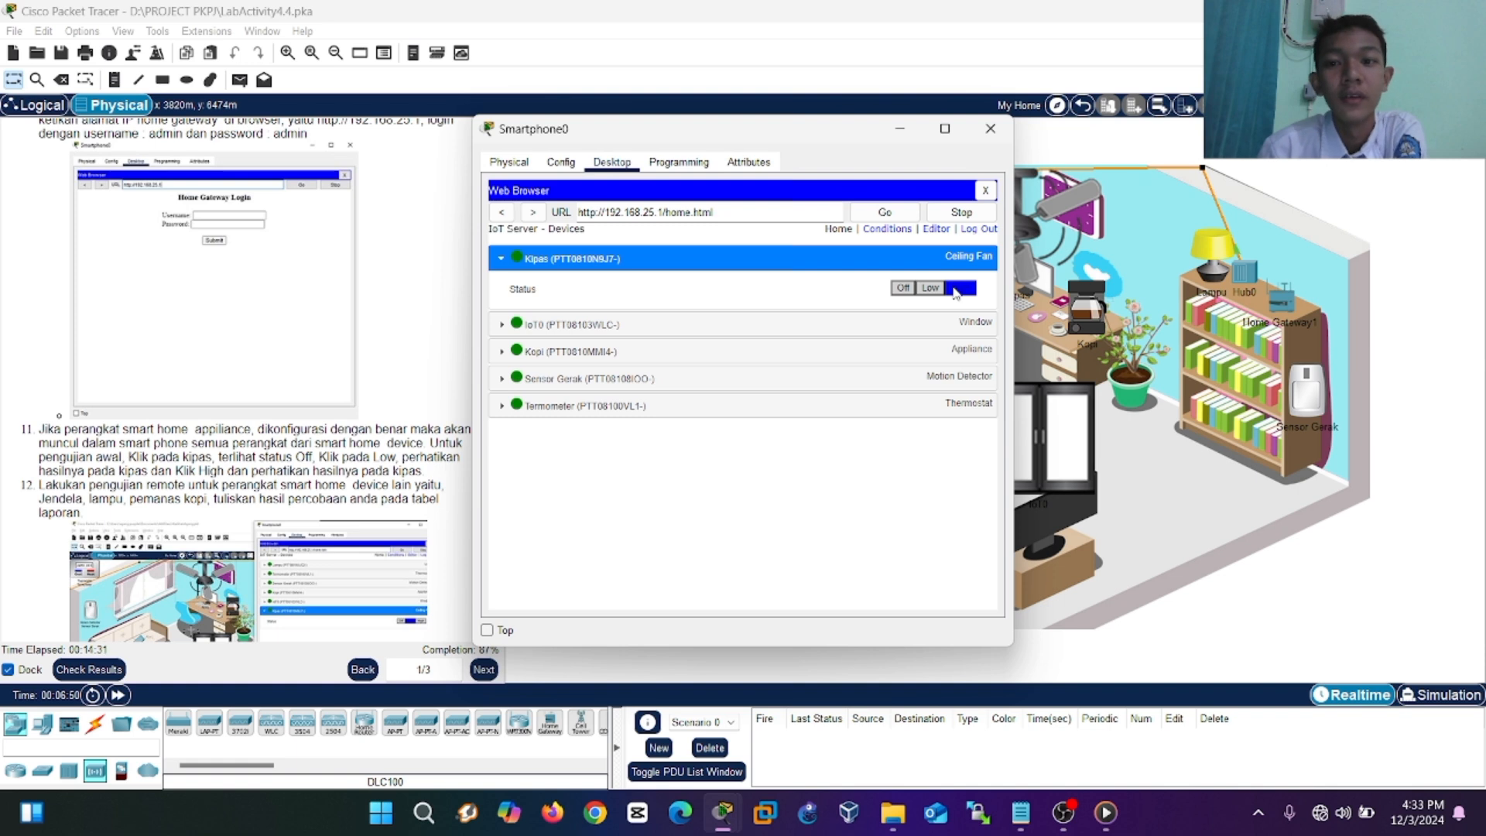
pyautogui.moveTo(813, 136); pyautogui.dragTo(694, 132)
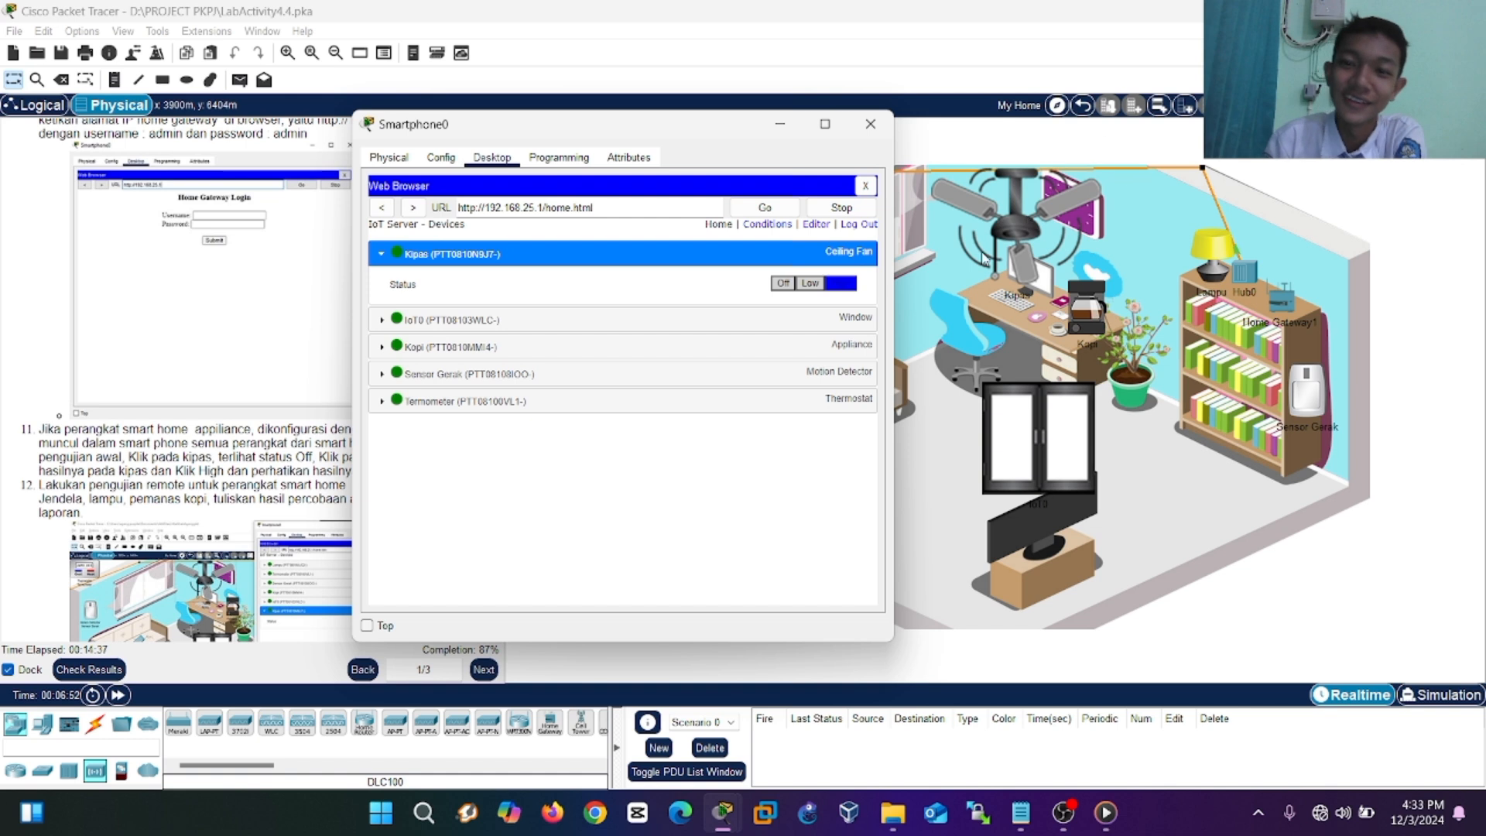
pyautogui.click(809, 284)
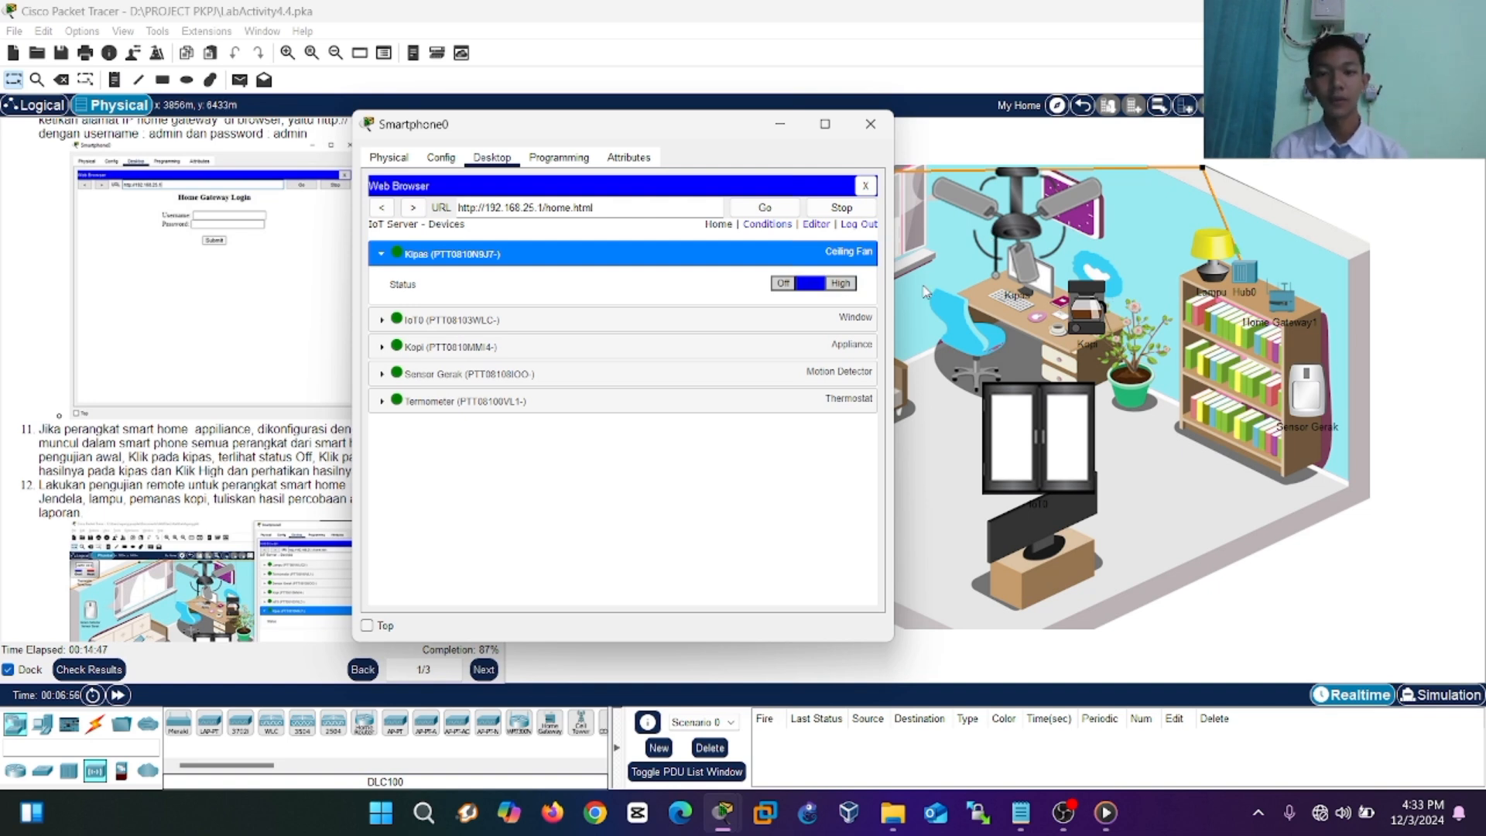
pyautogui.click(838, 283)
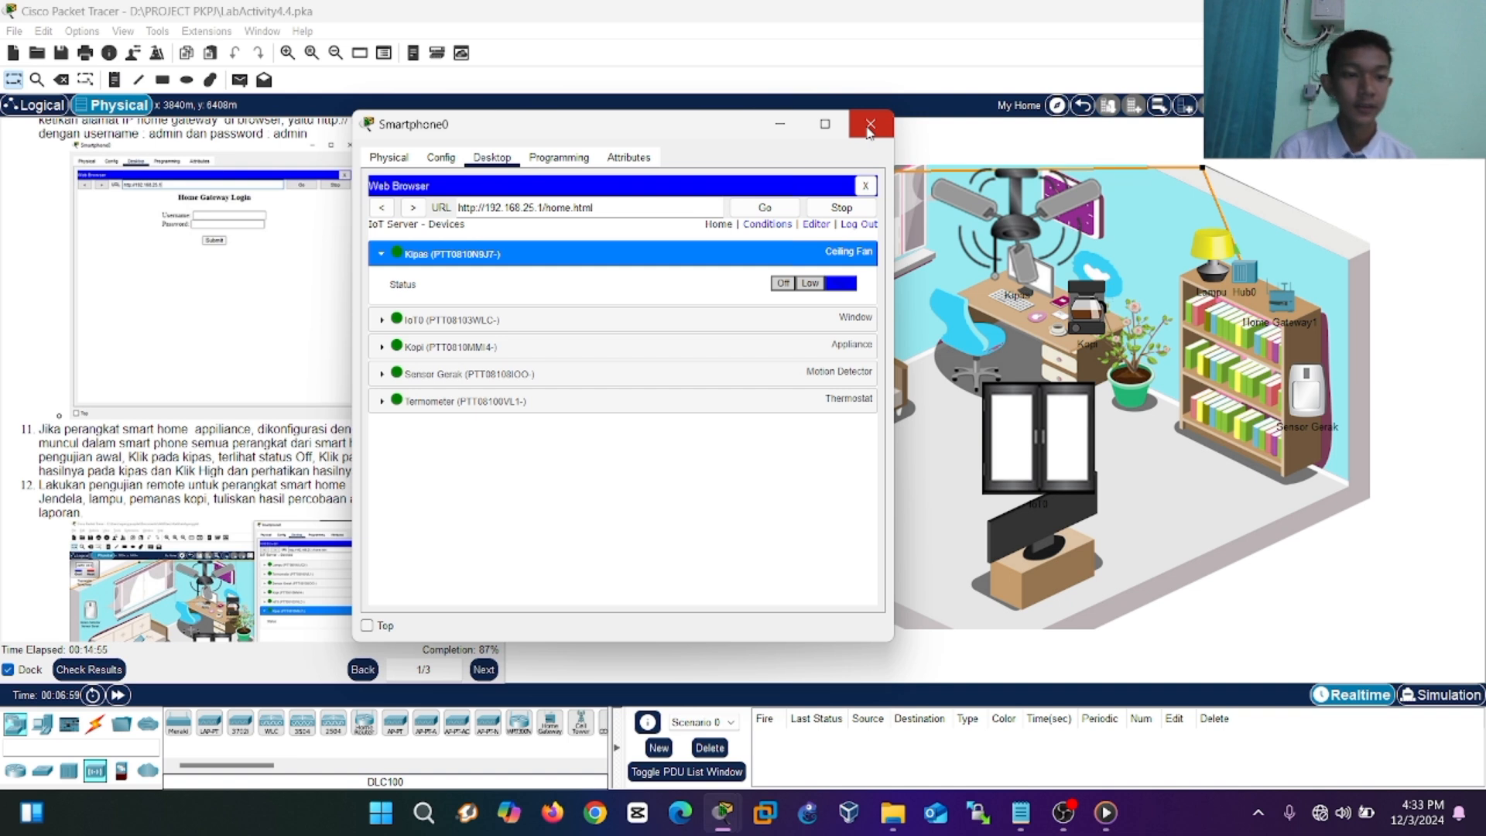
pyautogui.moveTo(654, 129); pyautogui.dragTo(694, 155)
# Collapse Kipas, then switch the Kopi coffee appliance on and back off.
pyautogui.click(424, 280)
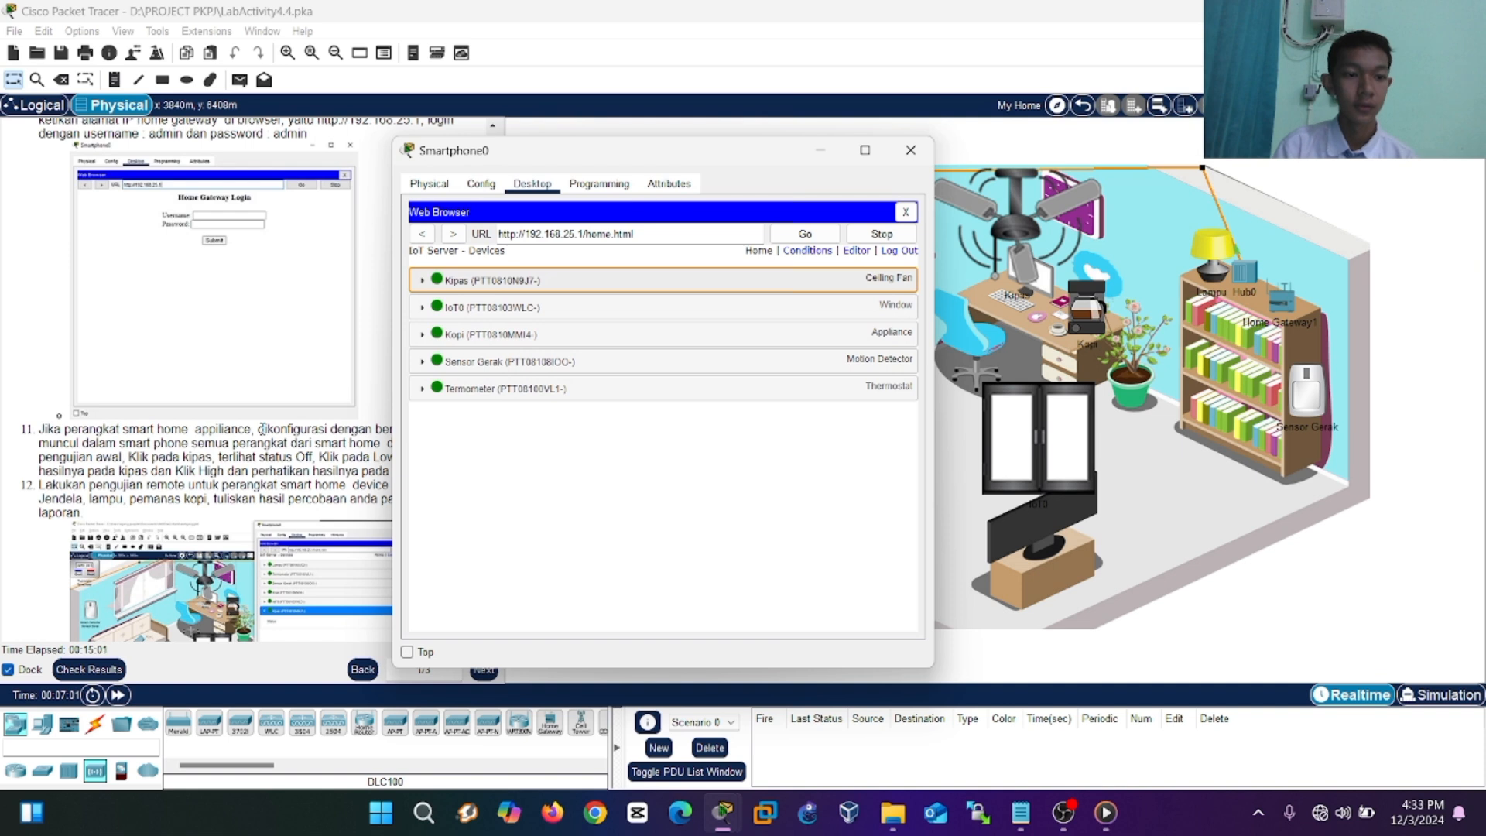
pyautogui.scroll(-3, 262, 428)
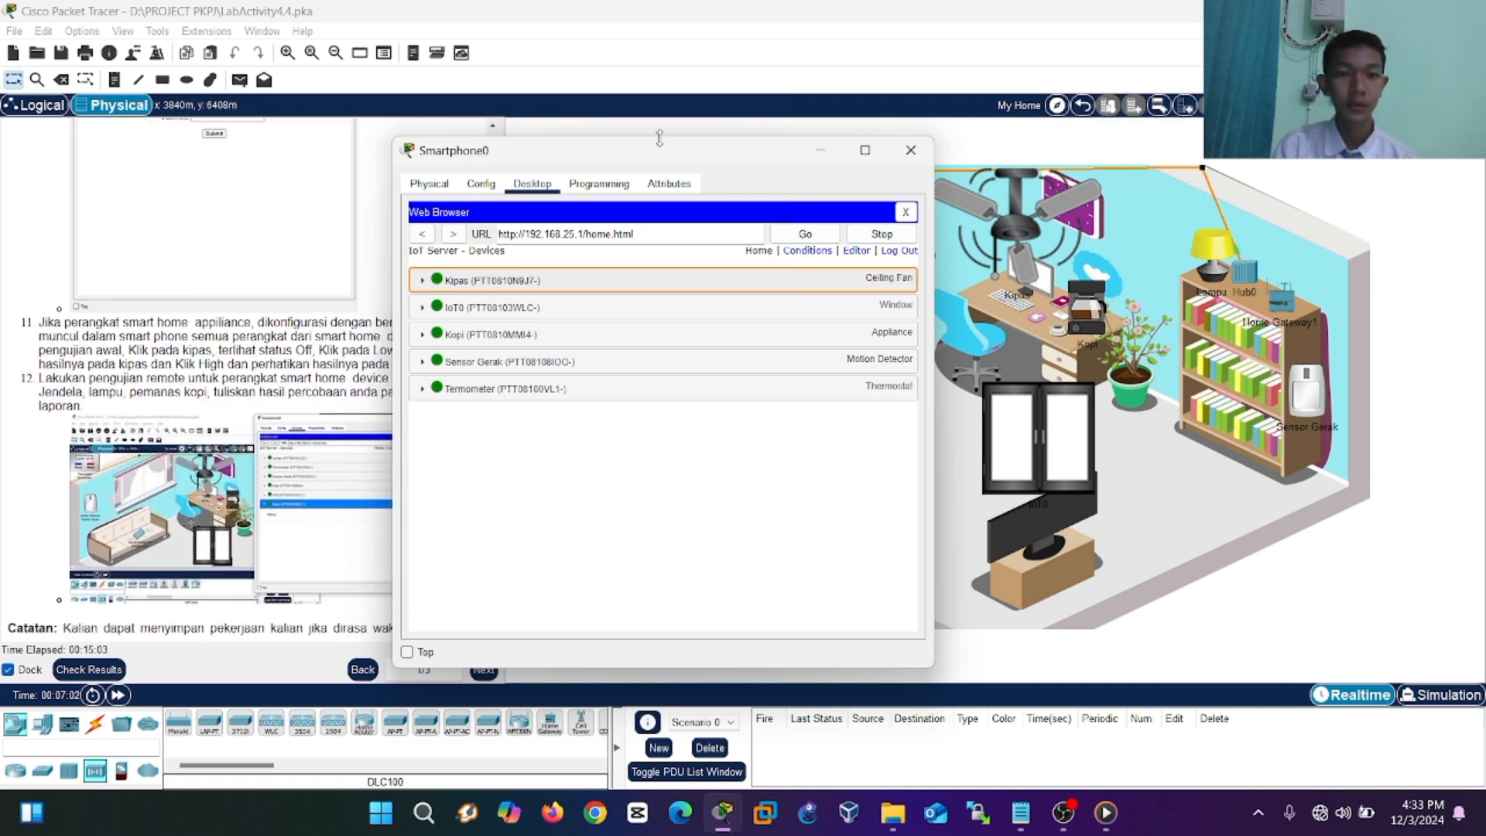
pyautogui.moveTo(648, 152); pyautogui.dragTo(450, 139)
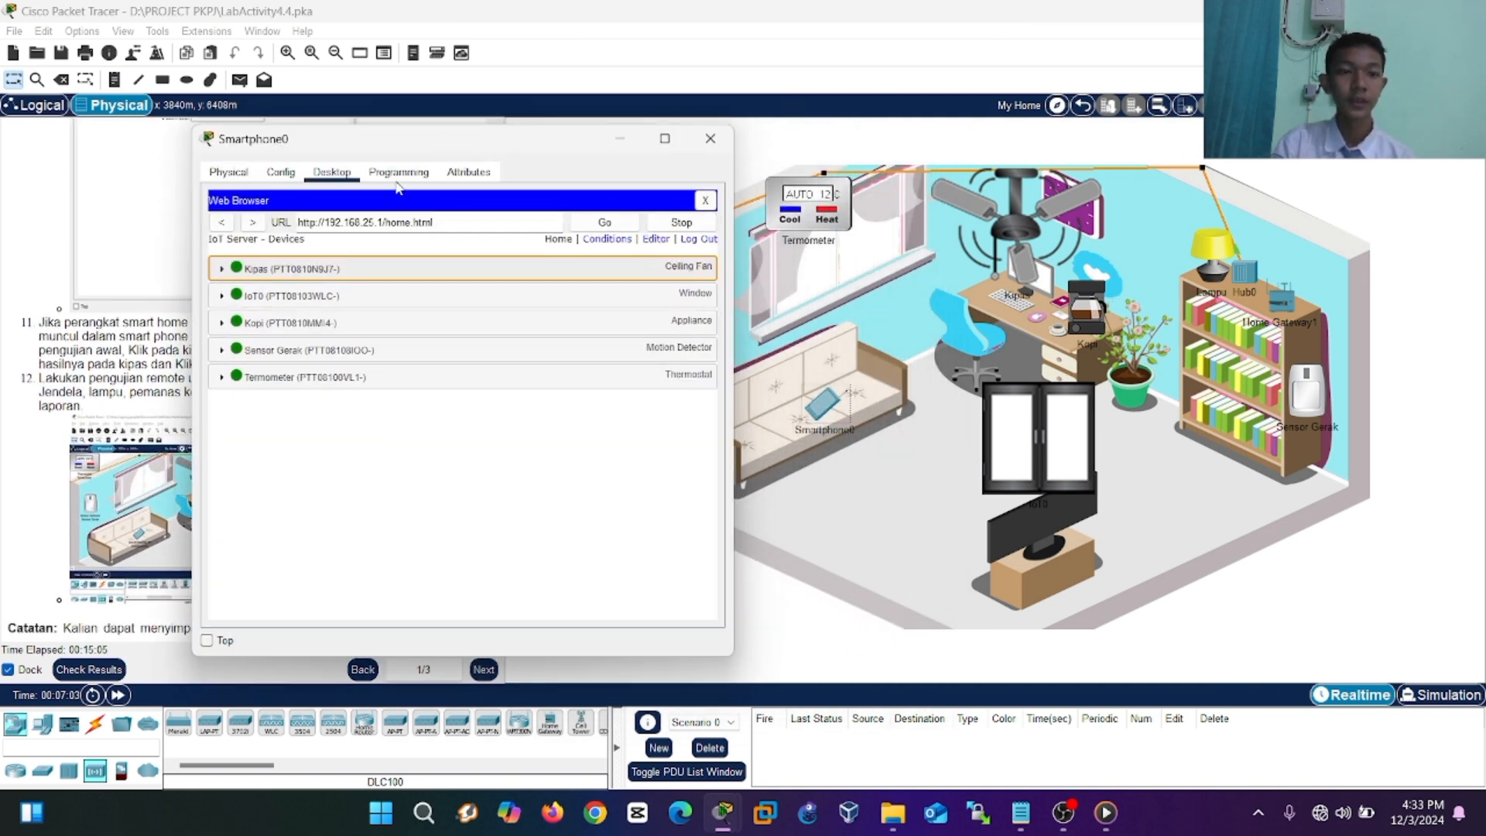
pyautogui.click(238, 317)
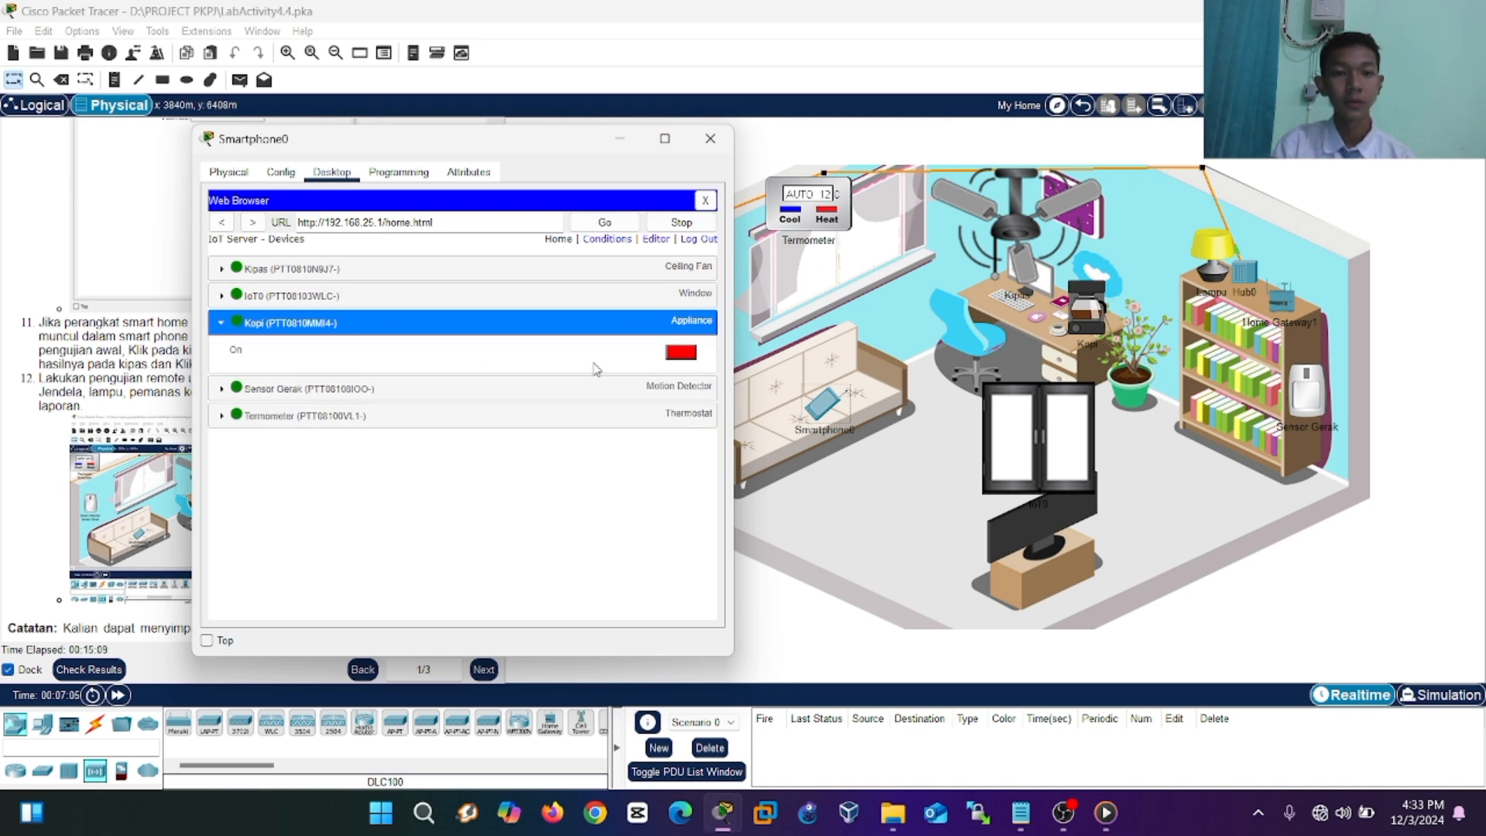
pyautogui.click(679, 353)
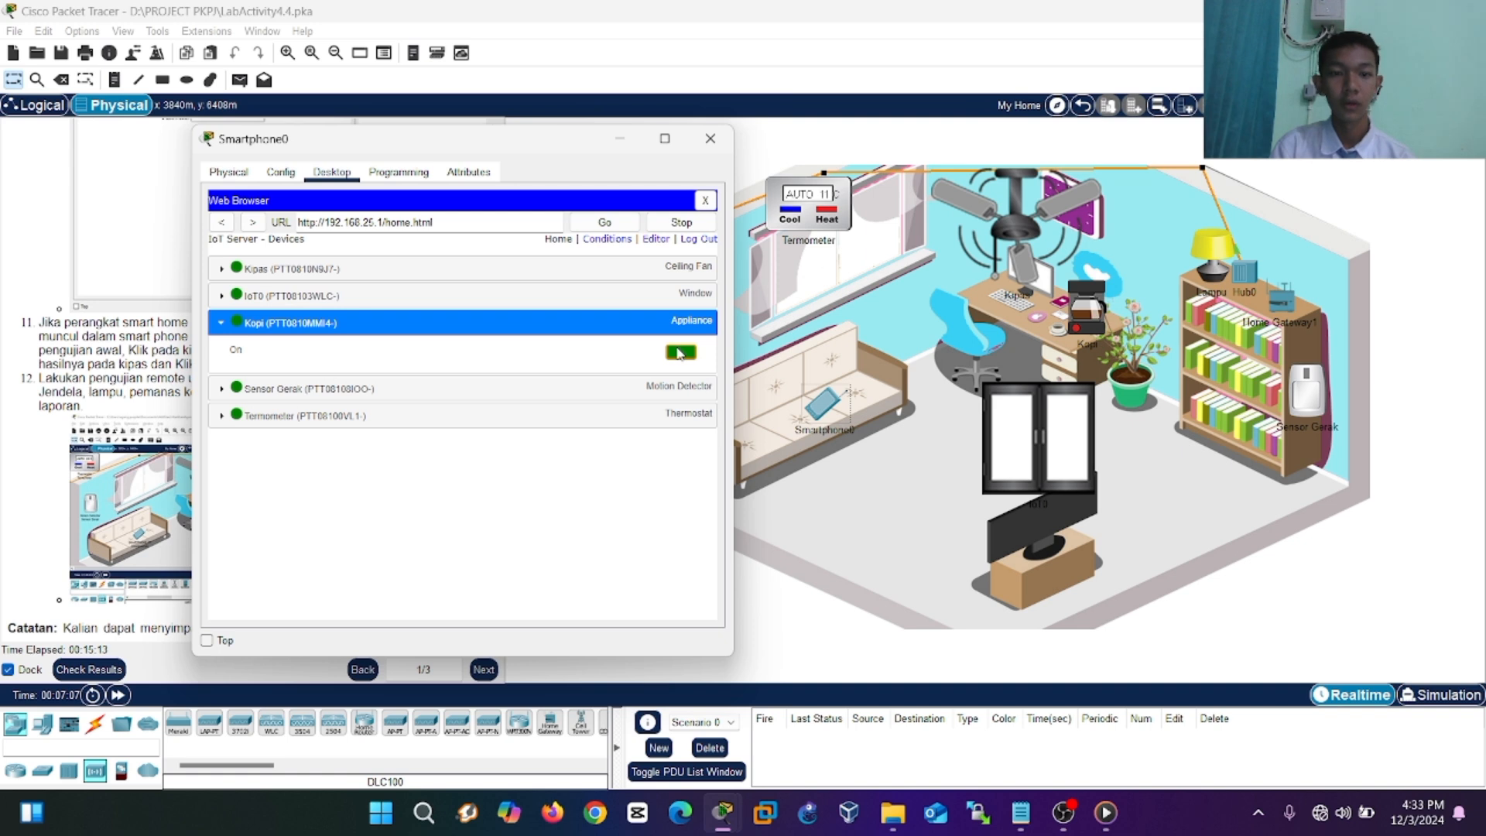
pyautogui.click(678, 353)
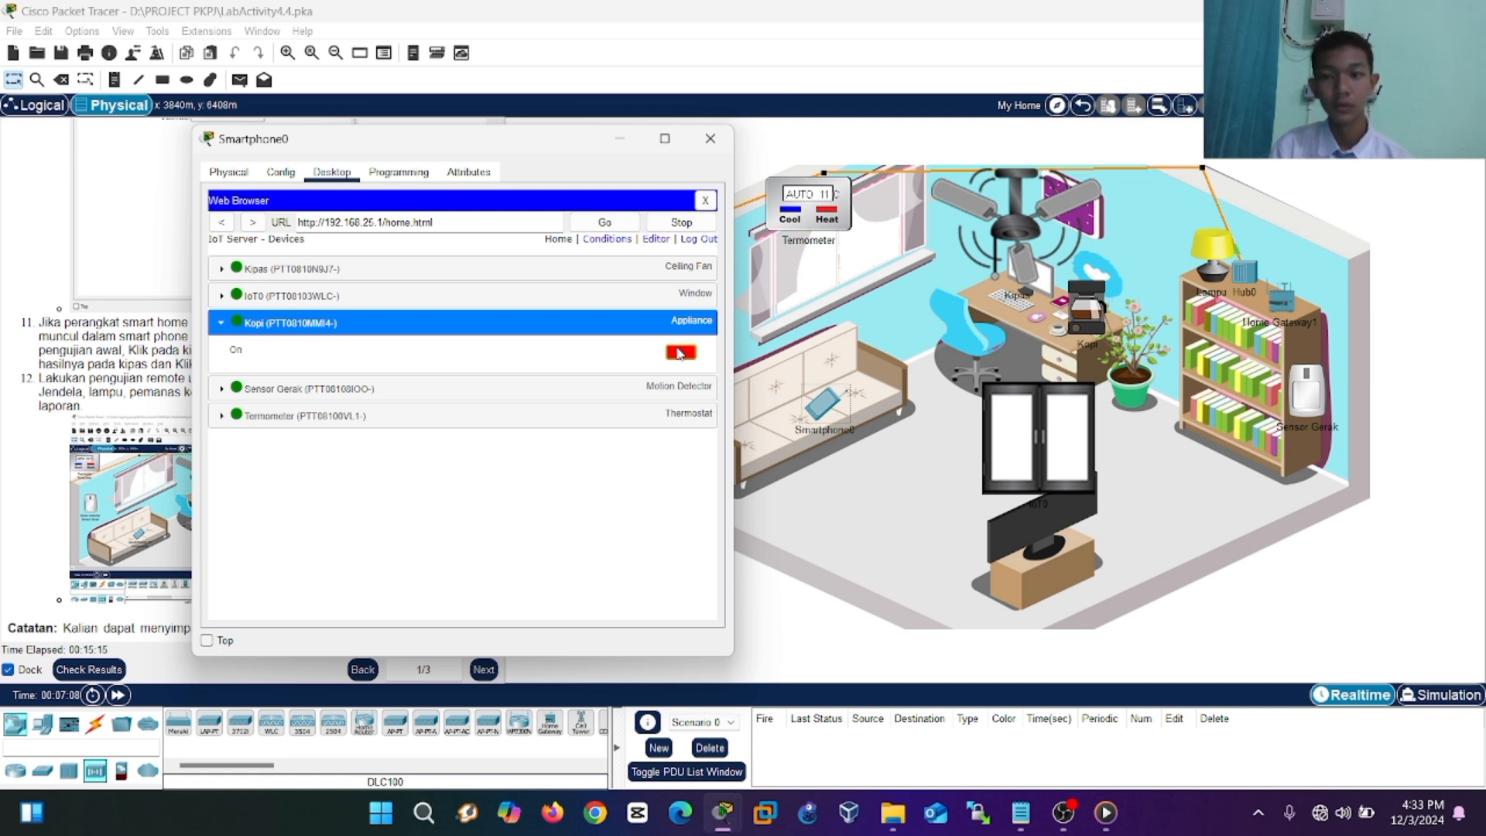
# Open and close the IoT0 window, then show the Sensor Gerak motion detector's status.
pyautogui.click(649, 300)
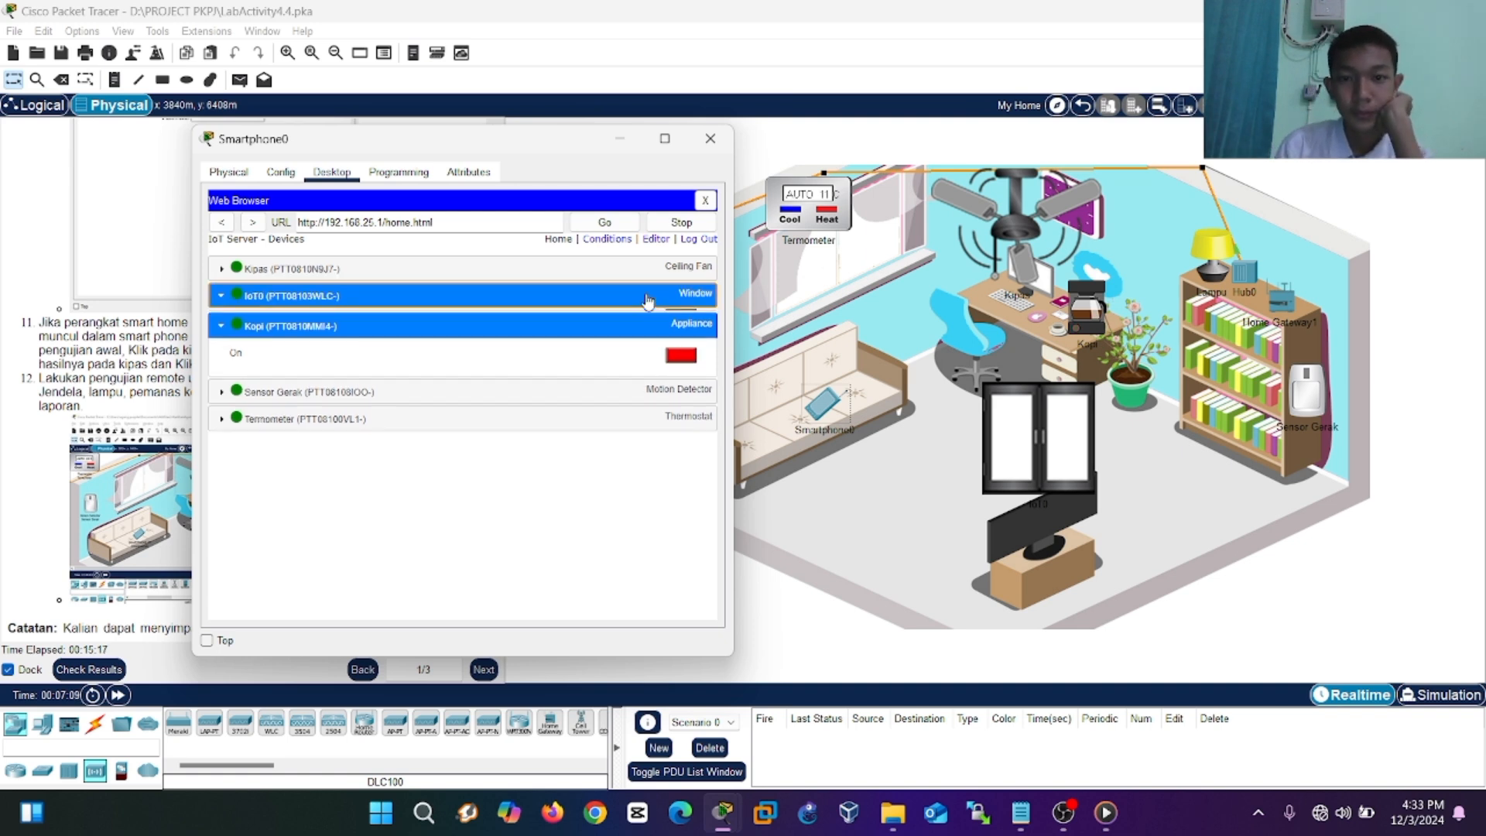
pyautogui.click(680, 327)
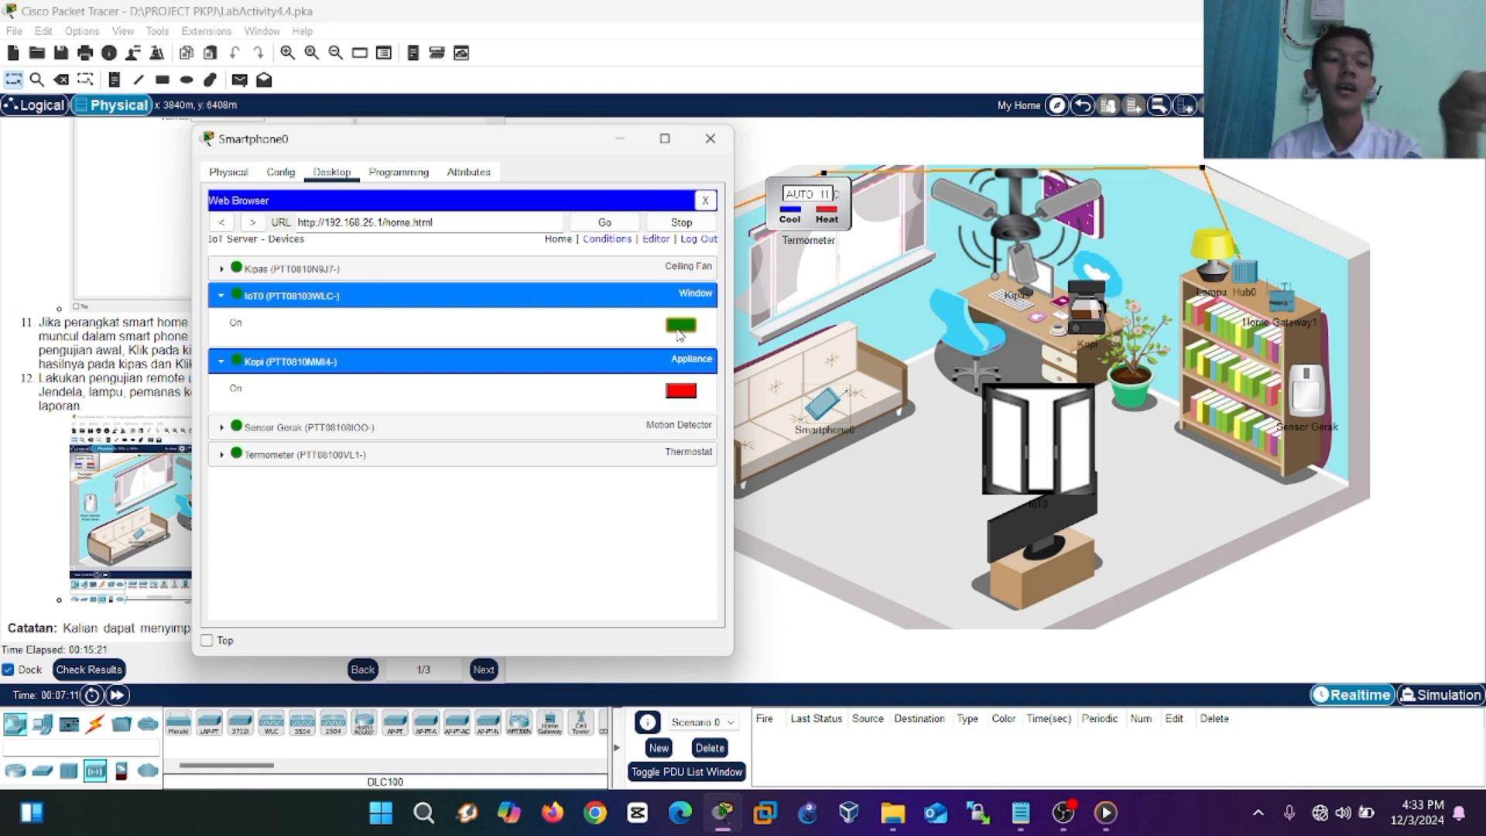
pyautogui.click(678, 332)
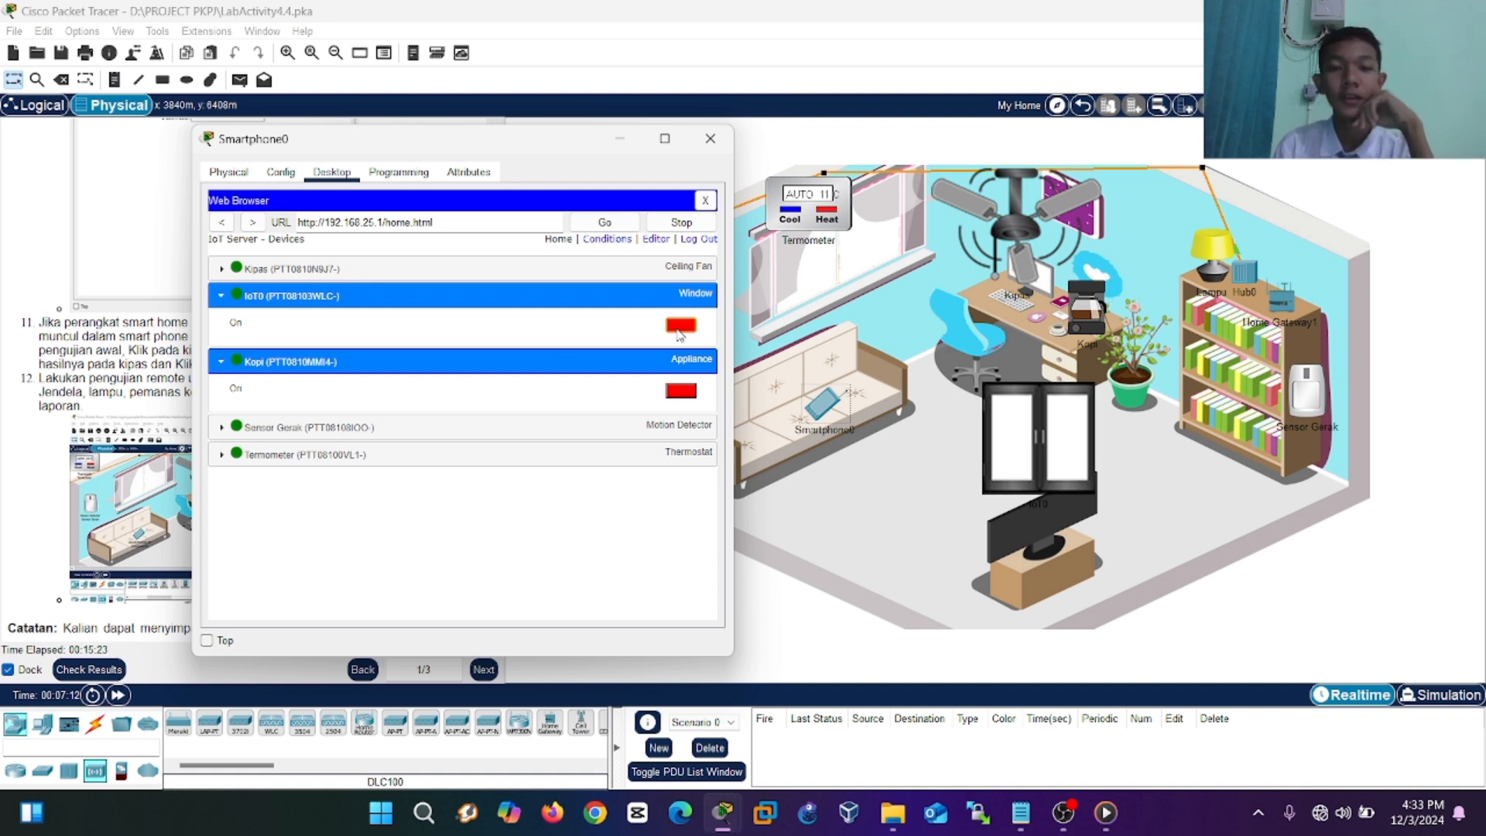
pyautogui.click(239, 430)
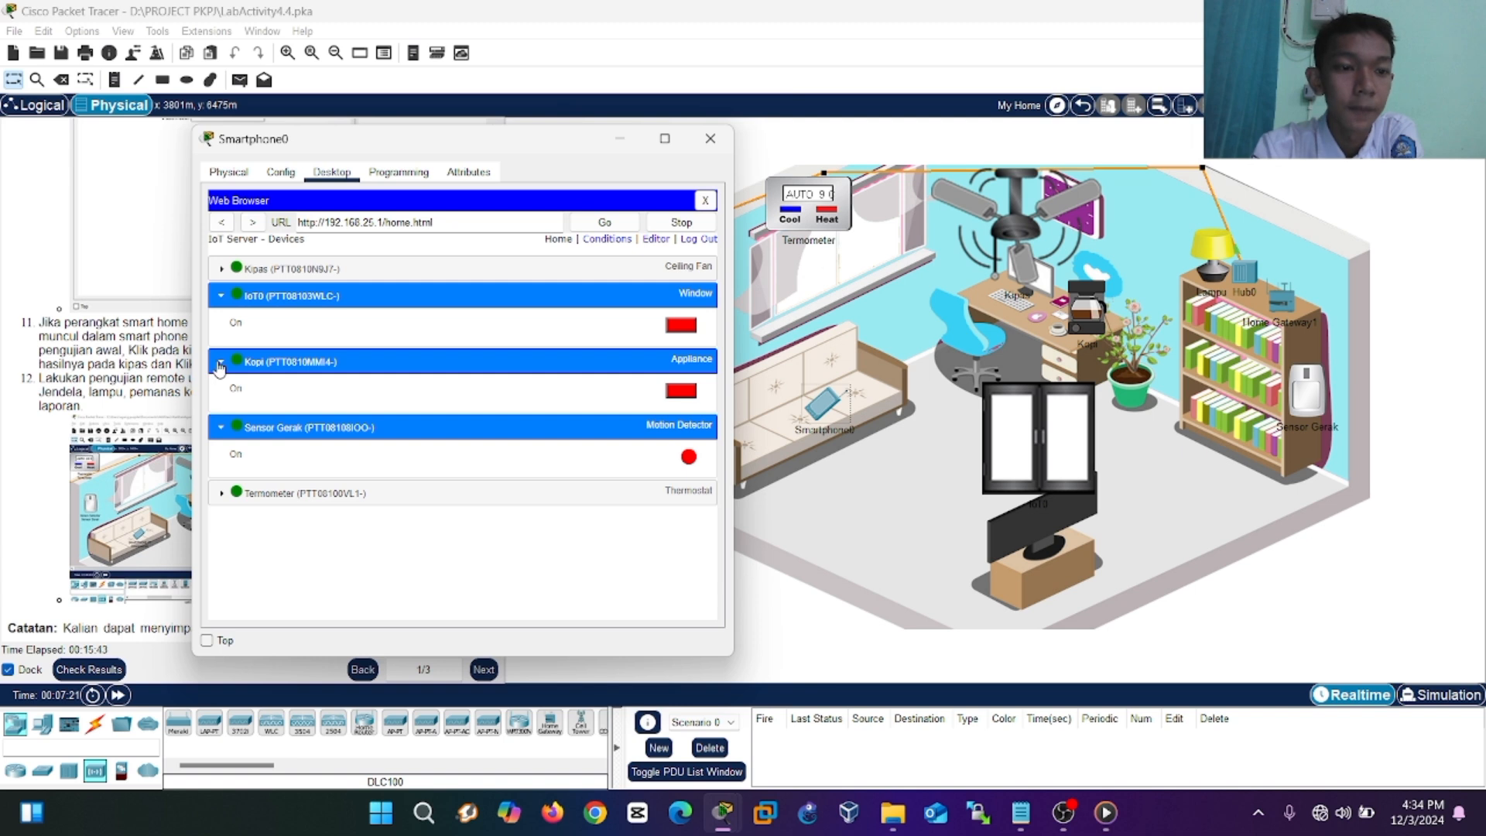
# Collapse the Kopi and IoT0 entries and expand the Termometer thermostat's controls.
pyautogui.click(221, 361)
pyautogui.click(221, 295)
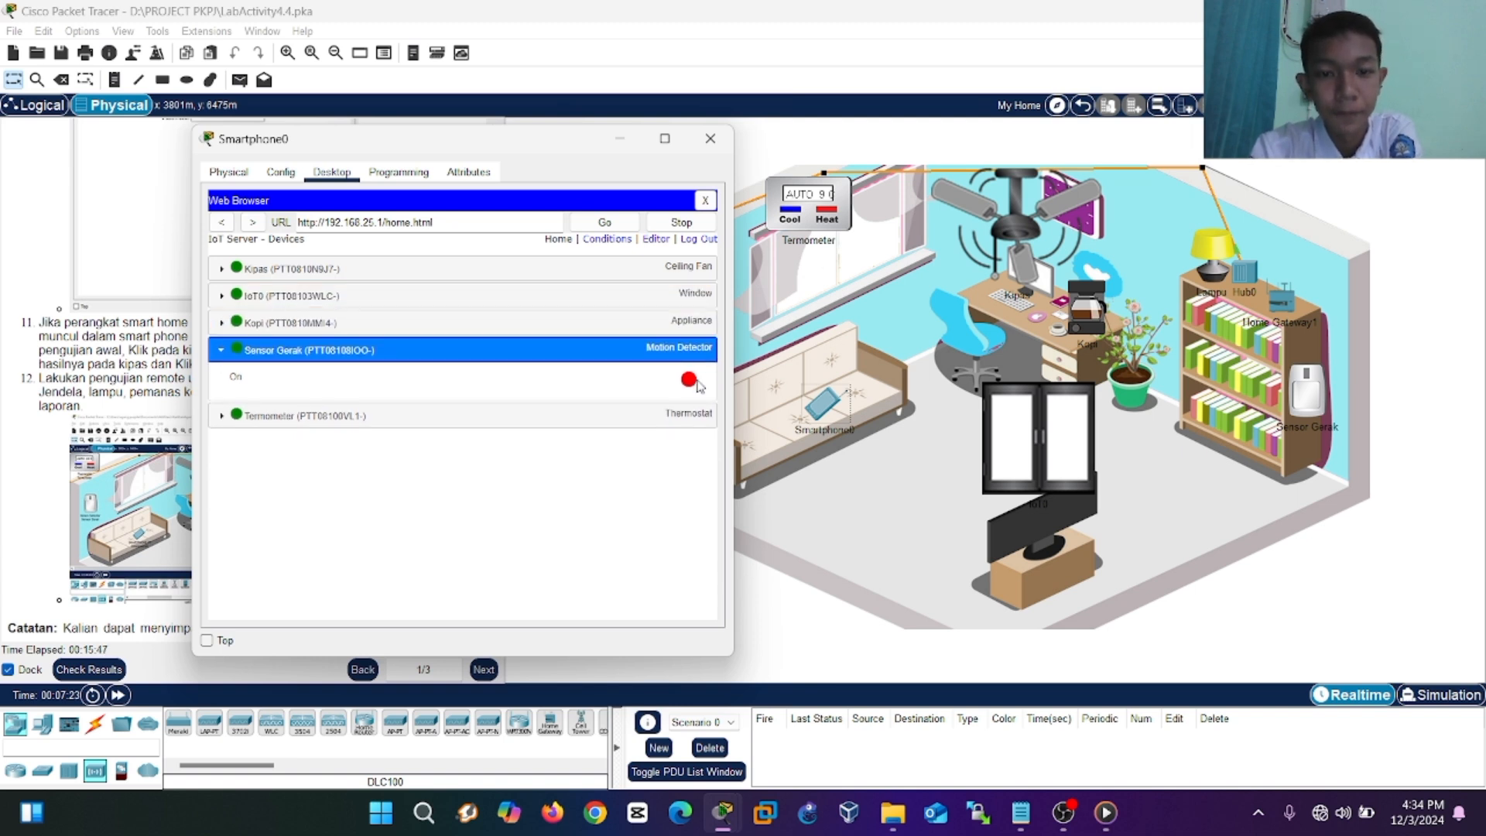
pyautogui.click(220, 417)
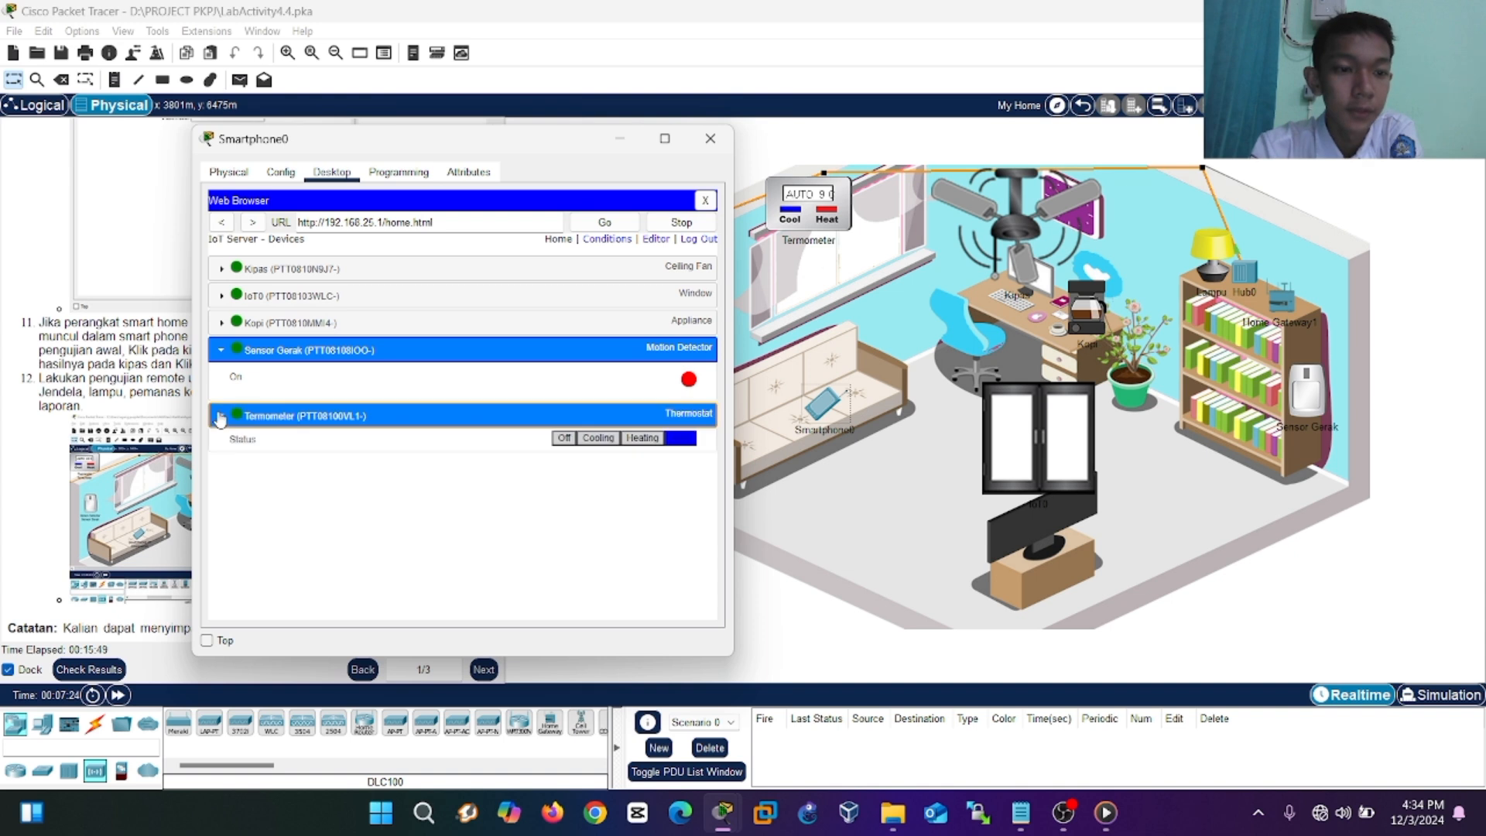
# Switch the Termometer through Cooling and Heating back to Auto, then close the smartphone window.
pyautogui.click(611, 447)
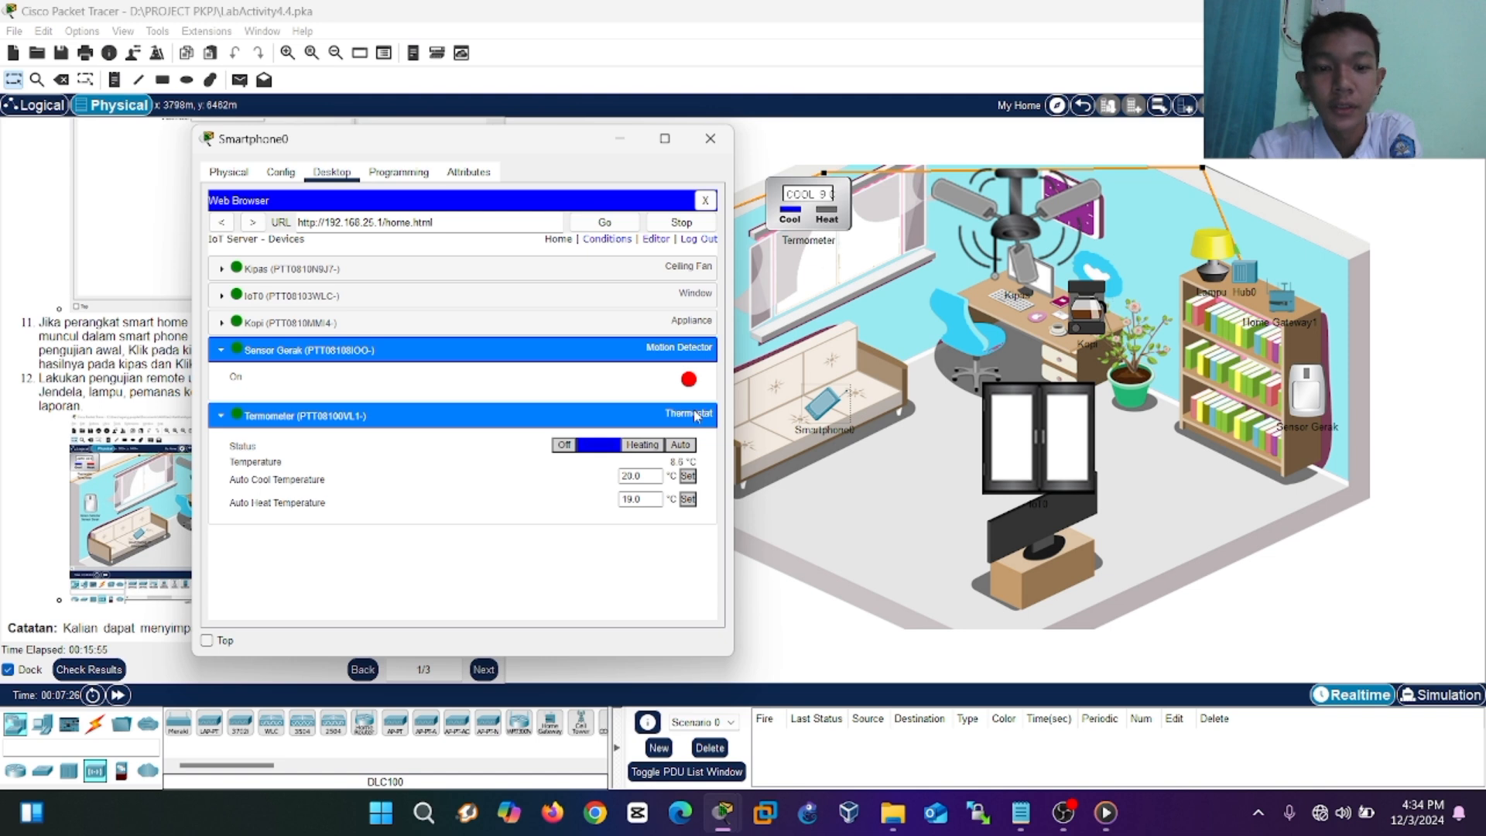
pyautogui.click(650, 446)
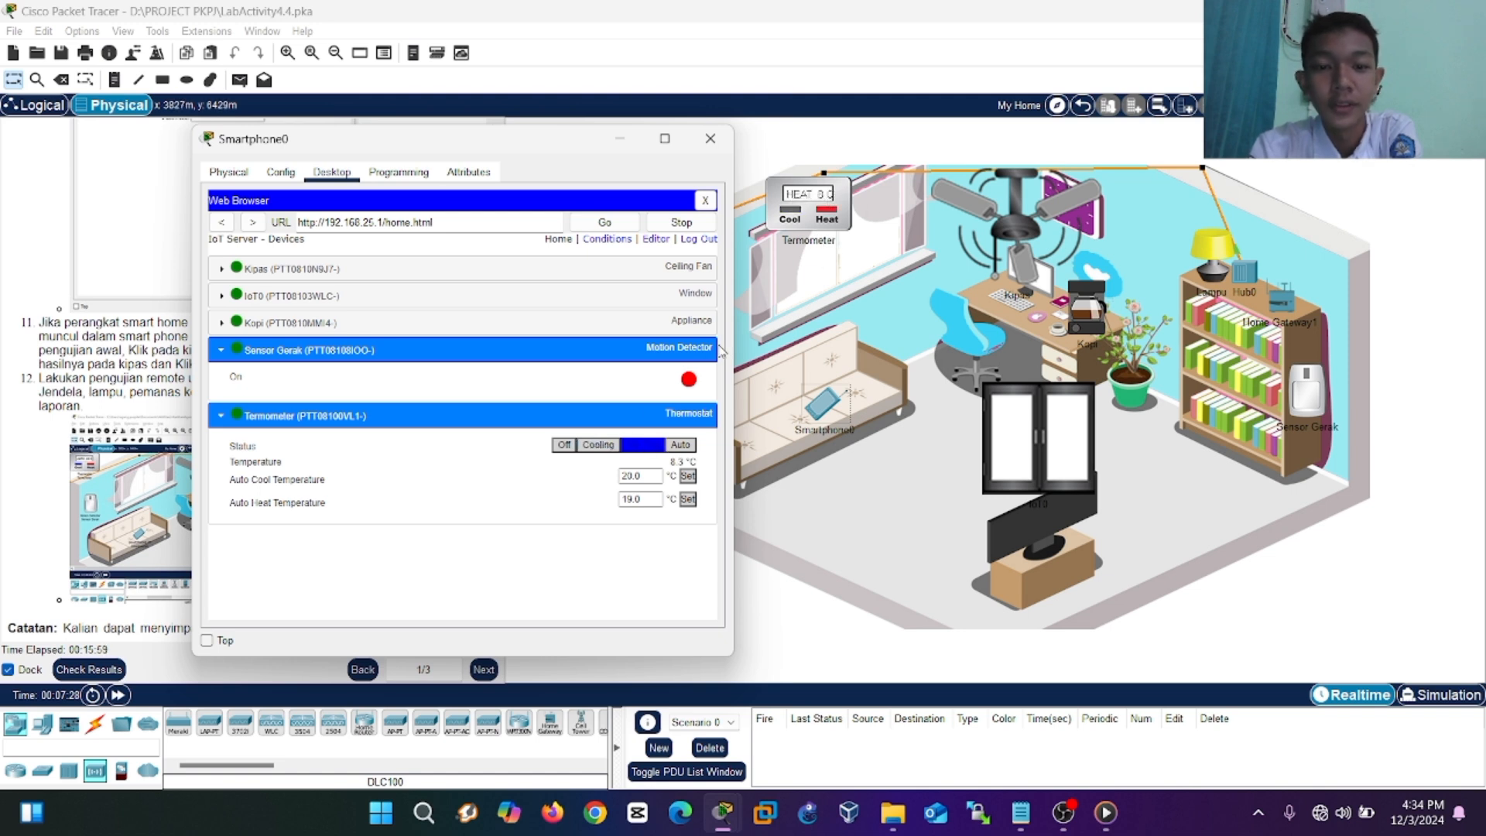
pyautogui.click(683, 447)
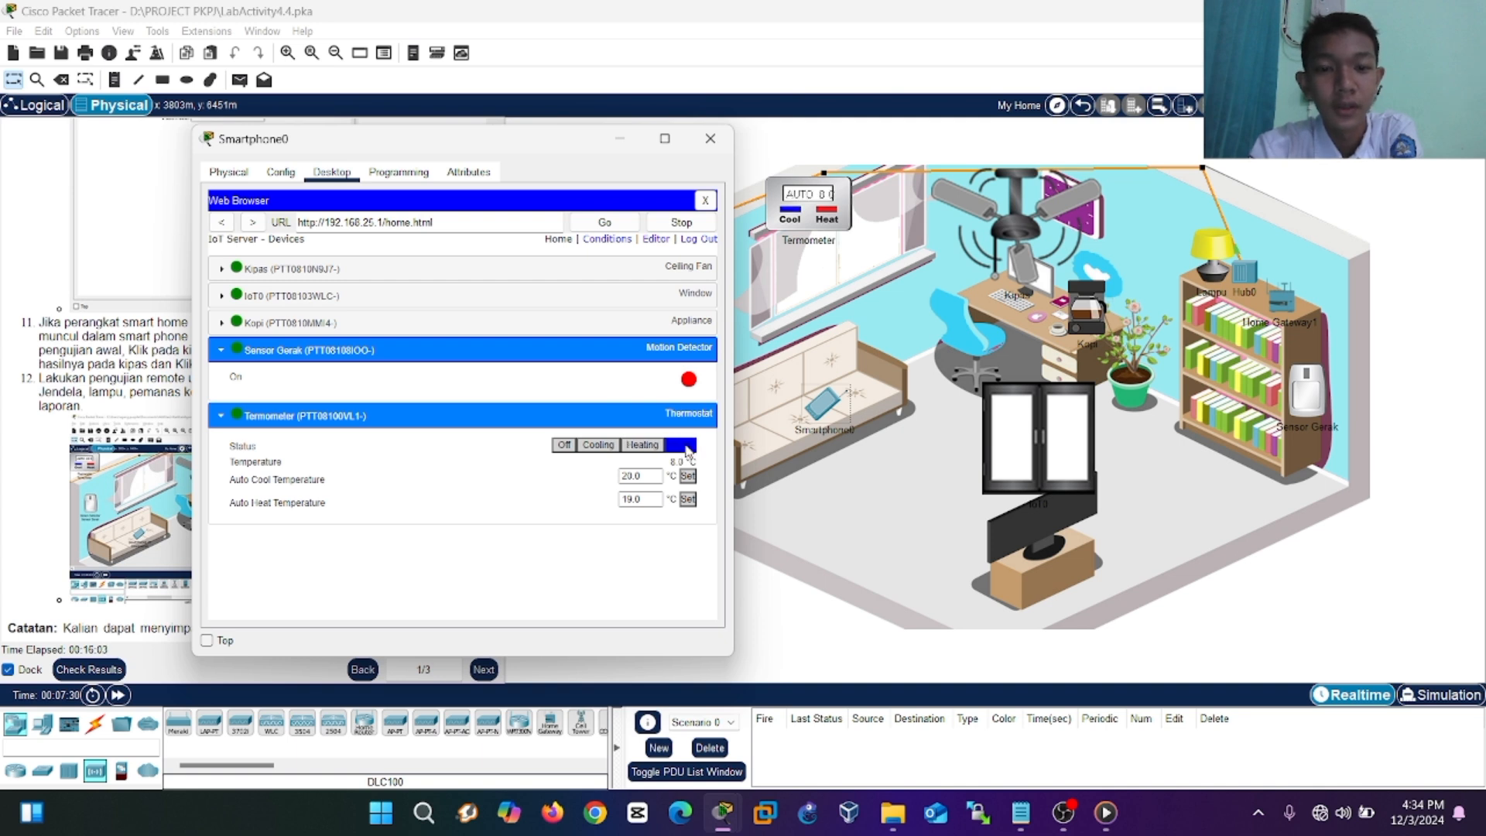
pyautogui.click(711, 140)
# Scroll through the lab instructions and advance to page 2/3, Machine To Machine (M2M).
pyautogui.scroll(-1, 465, 299)
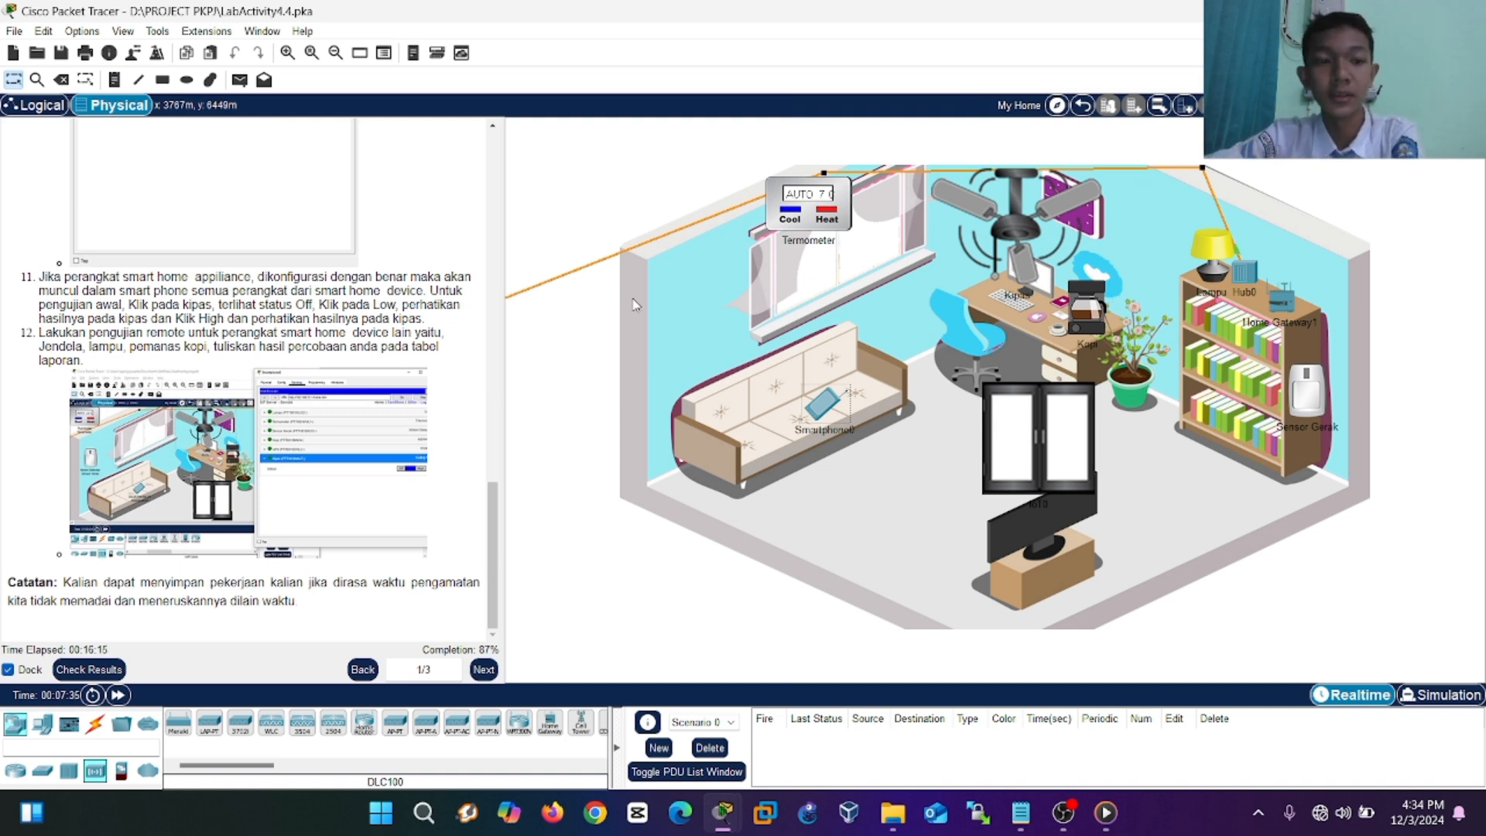
pyautogui.scroll(3, 403, 271)
pyautogui.scroll(2, 403, 271)
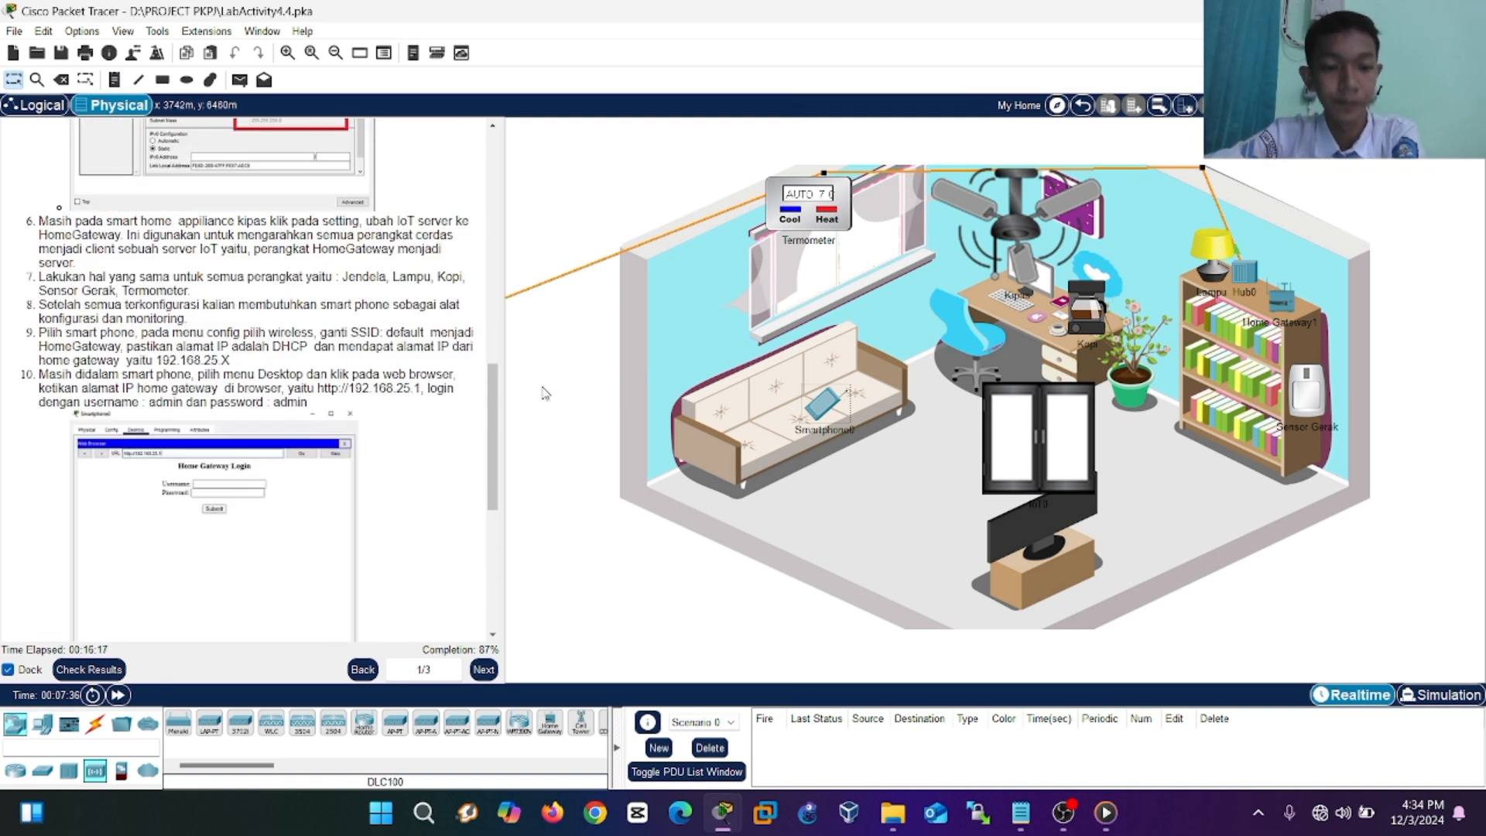
pyautogui.click(483, 669)
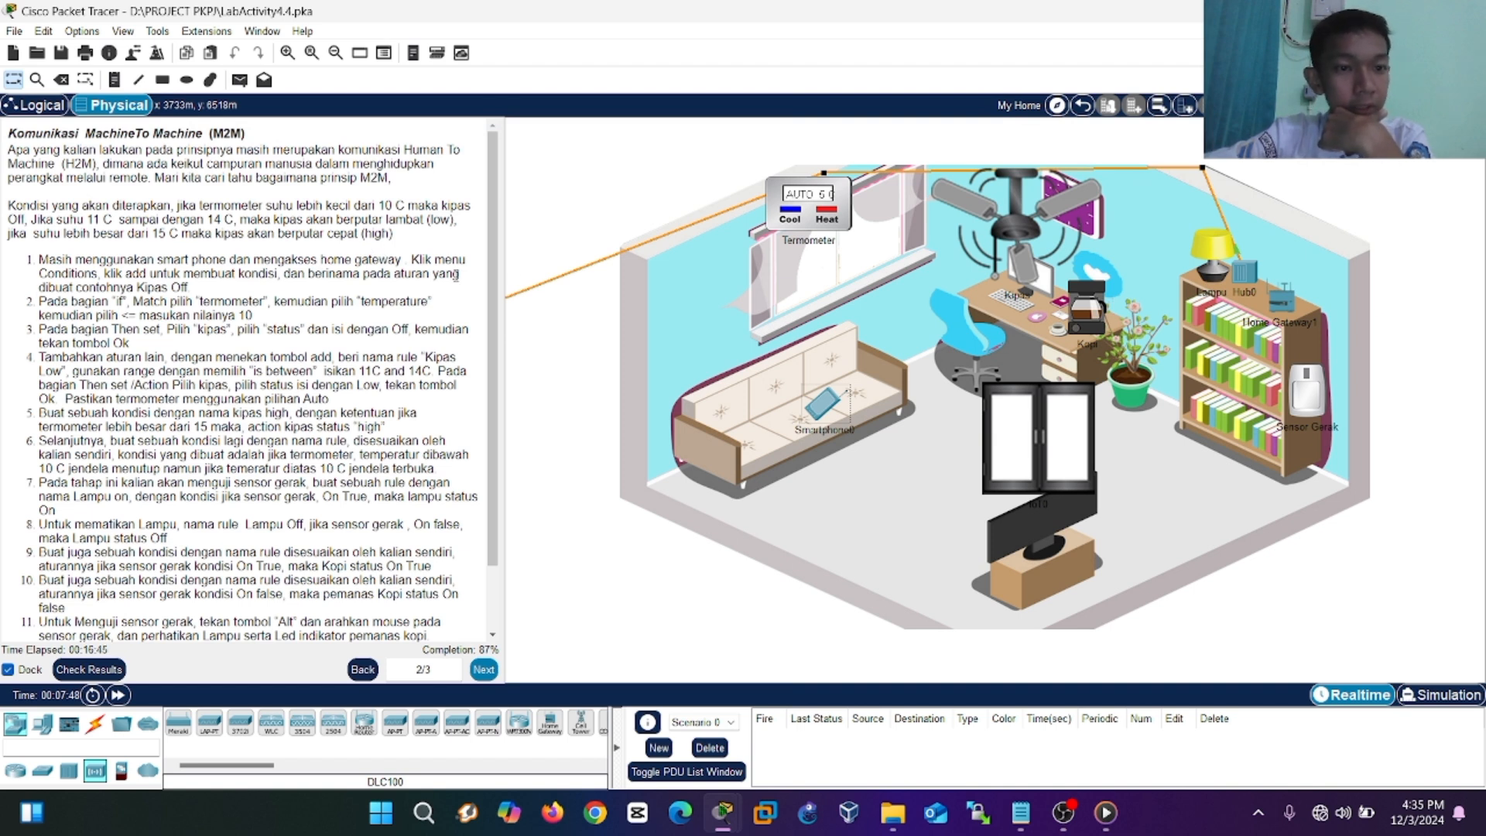
pyautogui.click(824, 401)
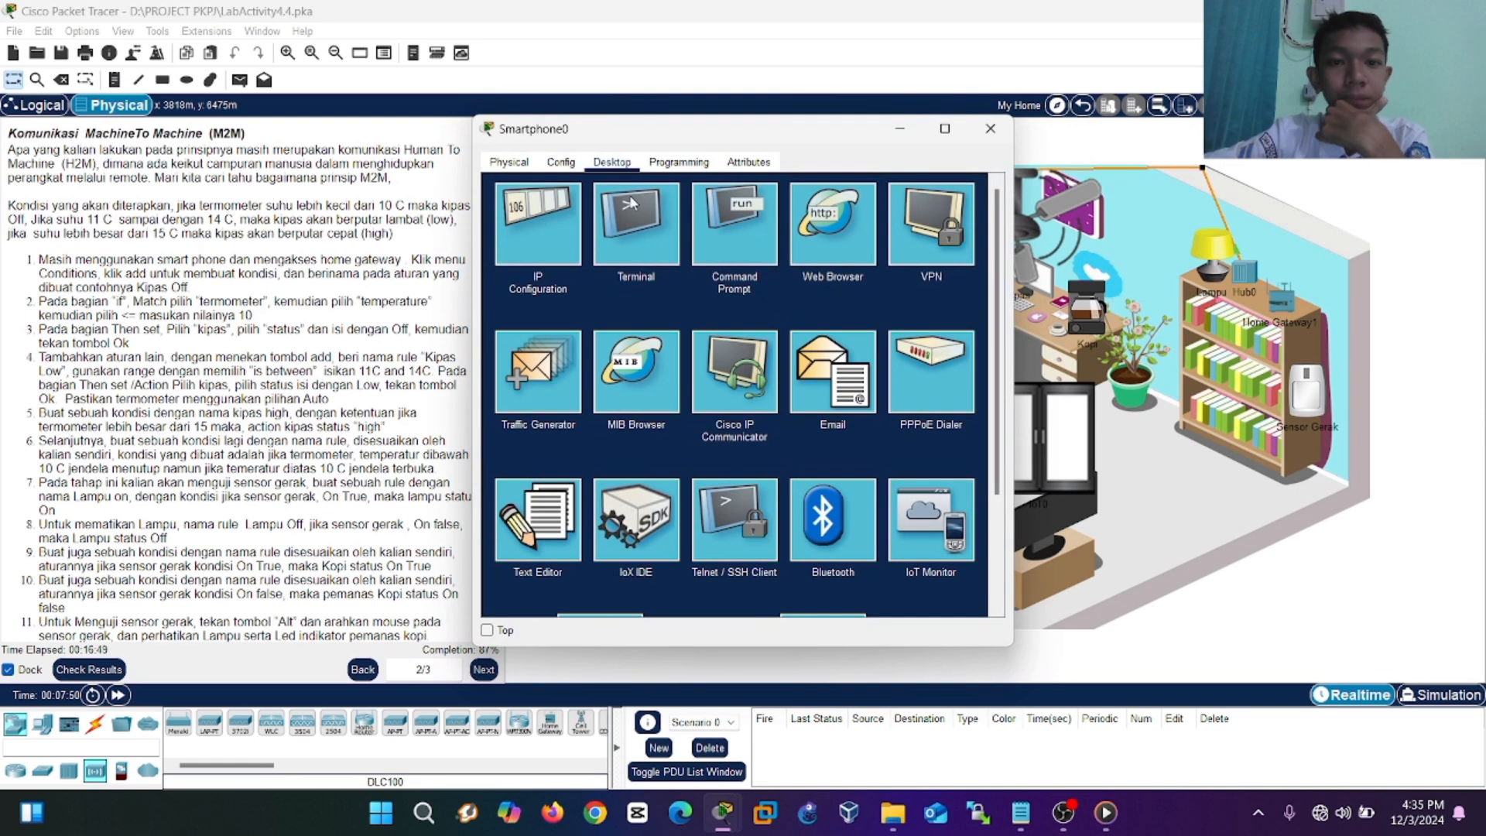
pyautogui.click(812, 253)
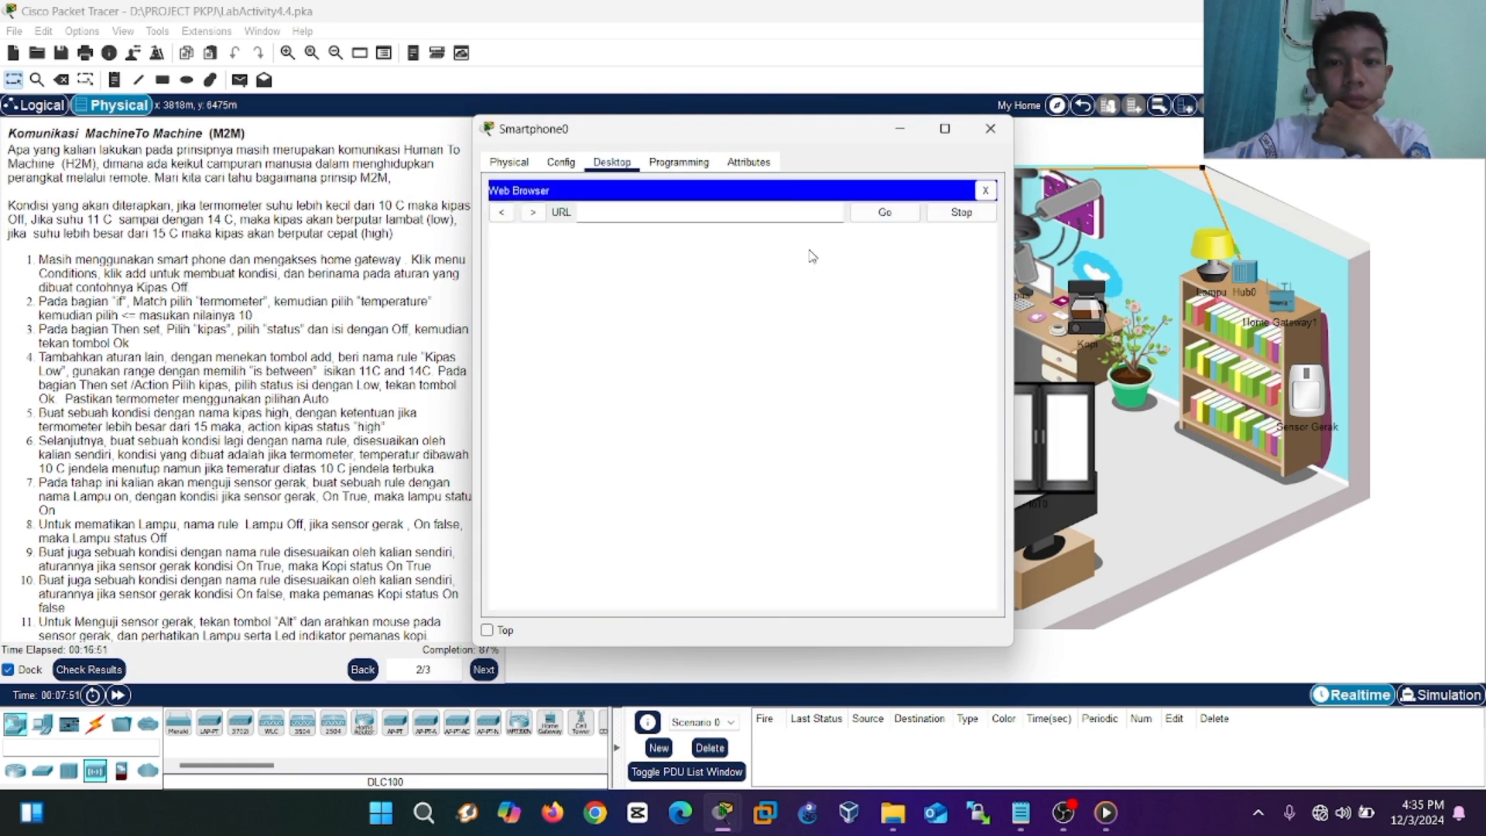
pyautogui.write('http://192.168.25.1')
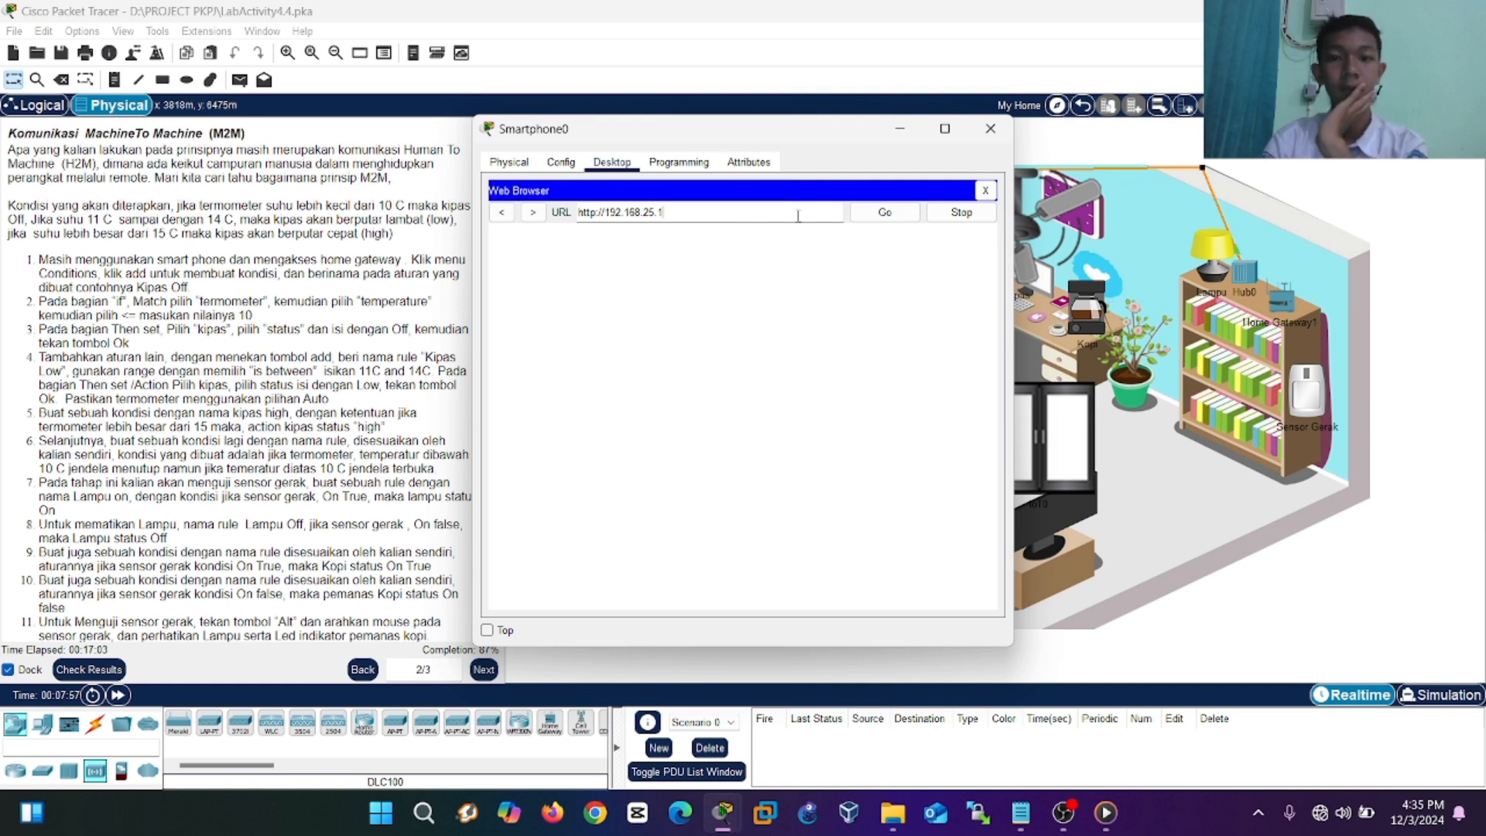
pyautogui.press('Return')
pyautogui.click(788, 267)
pyautogui.write('admin')
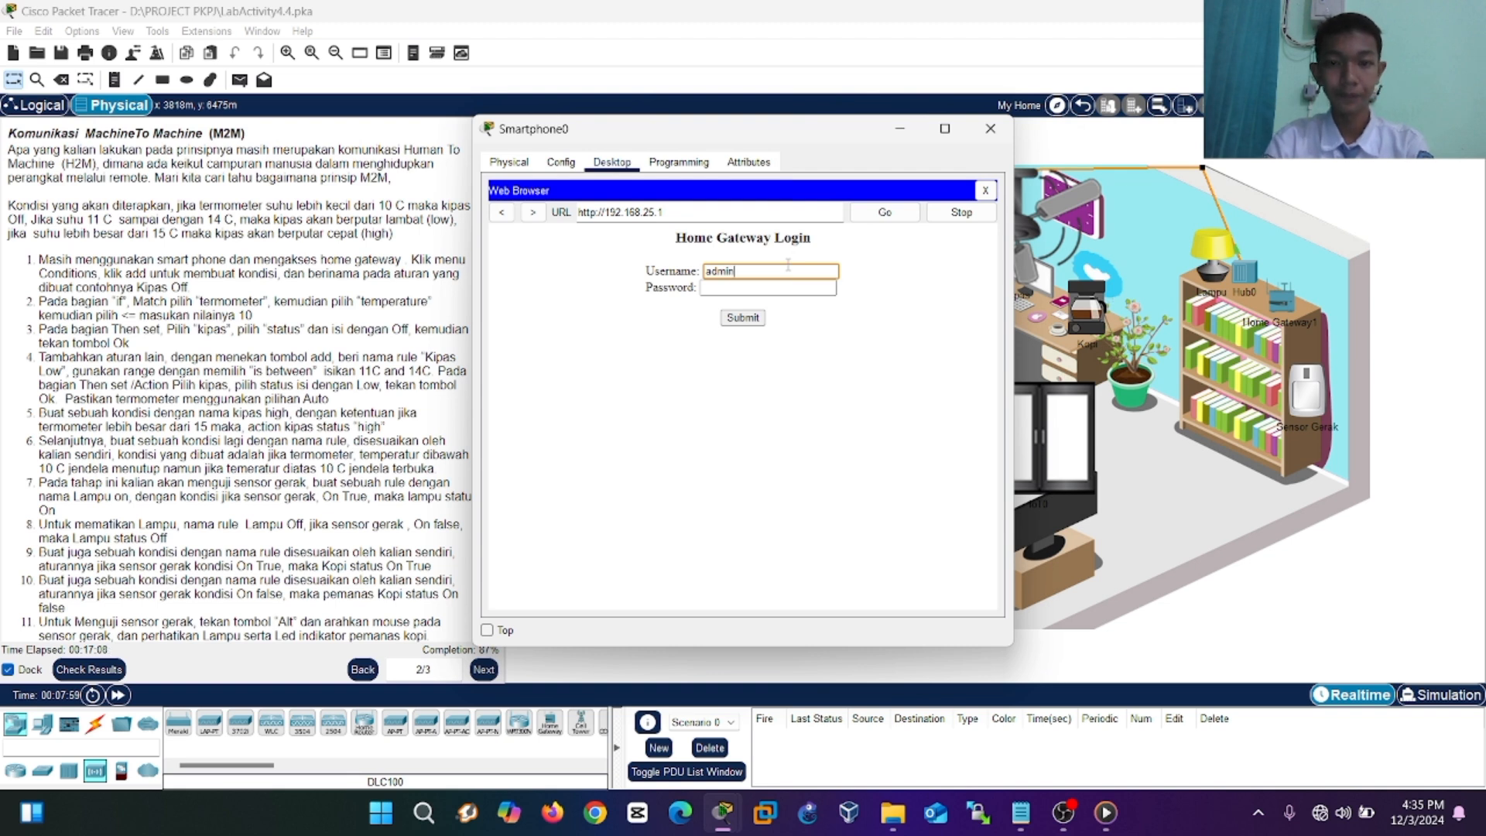
pyautogui.click(766, 286)
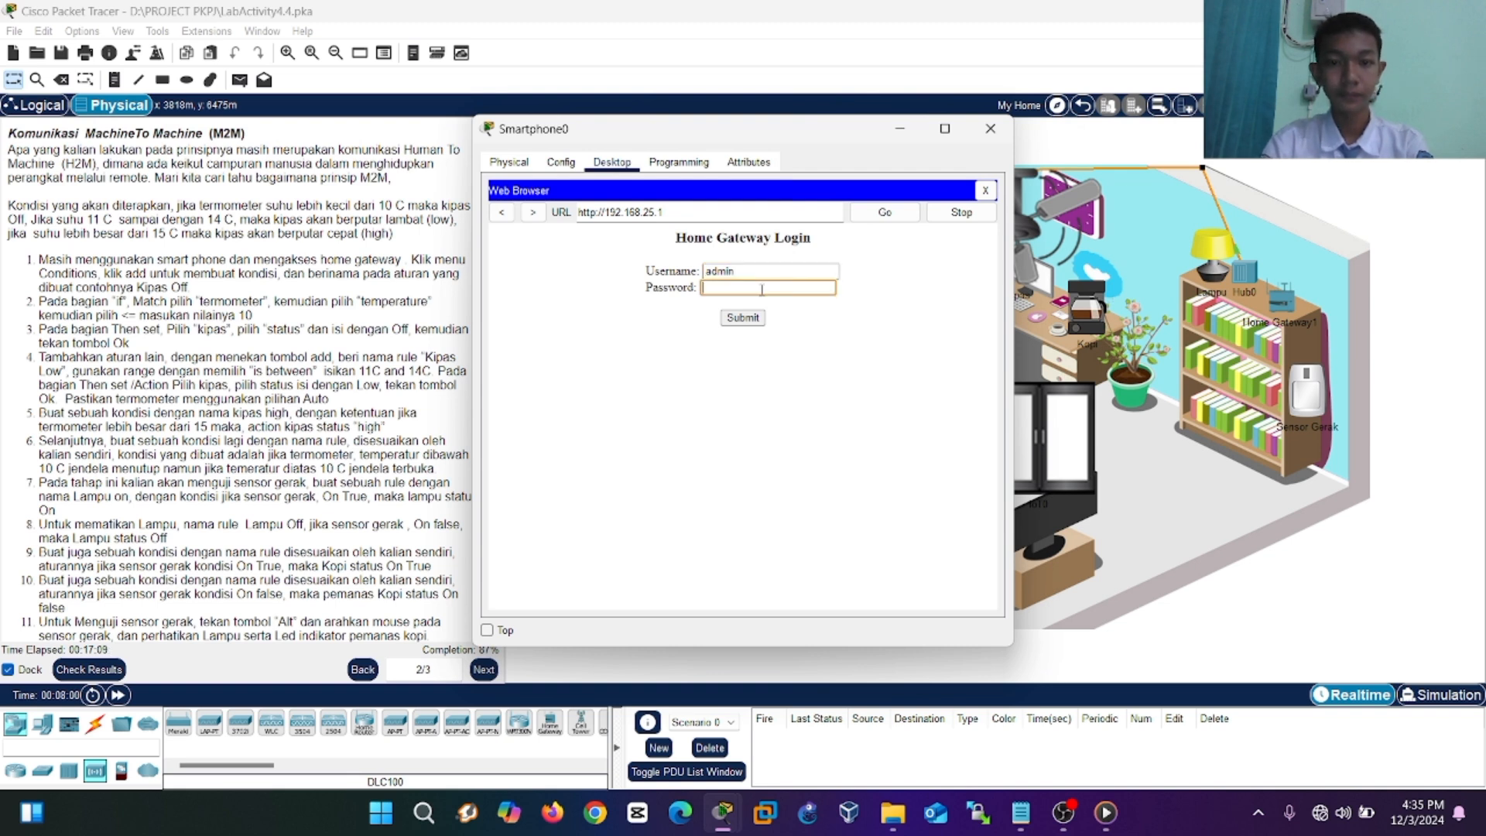
pyautogui.write('admin')
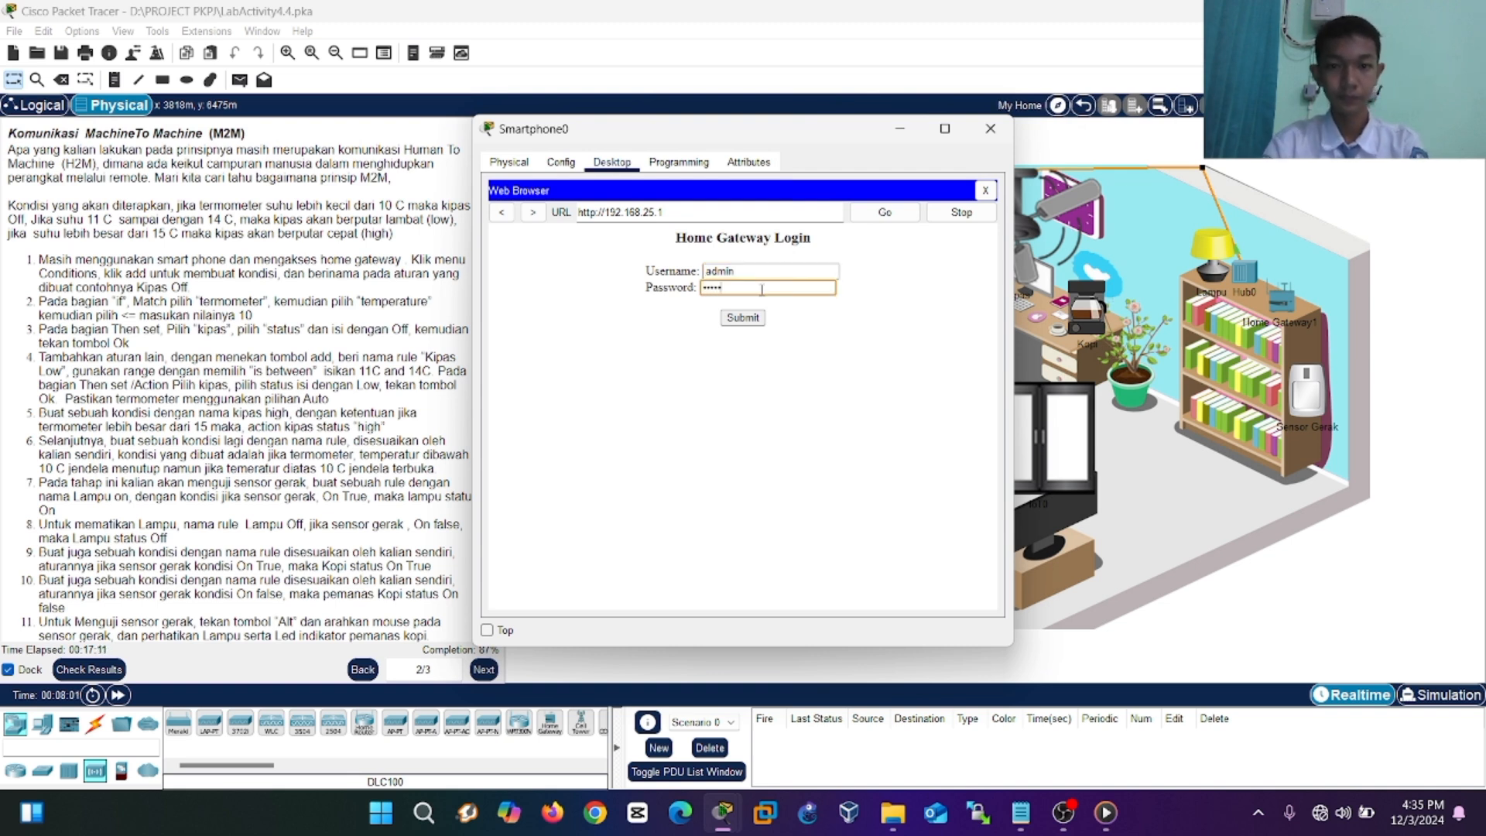
pyautogui.click(731, 320)
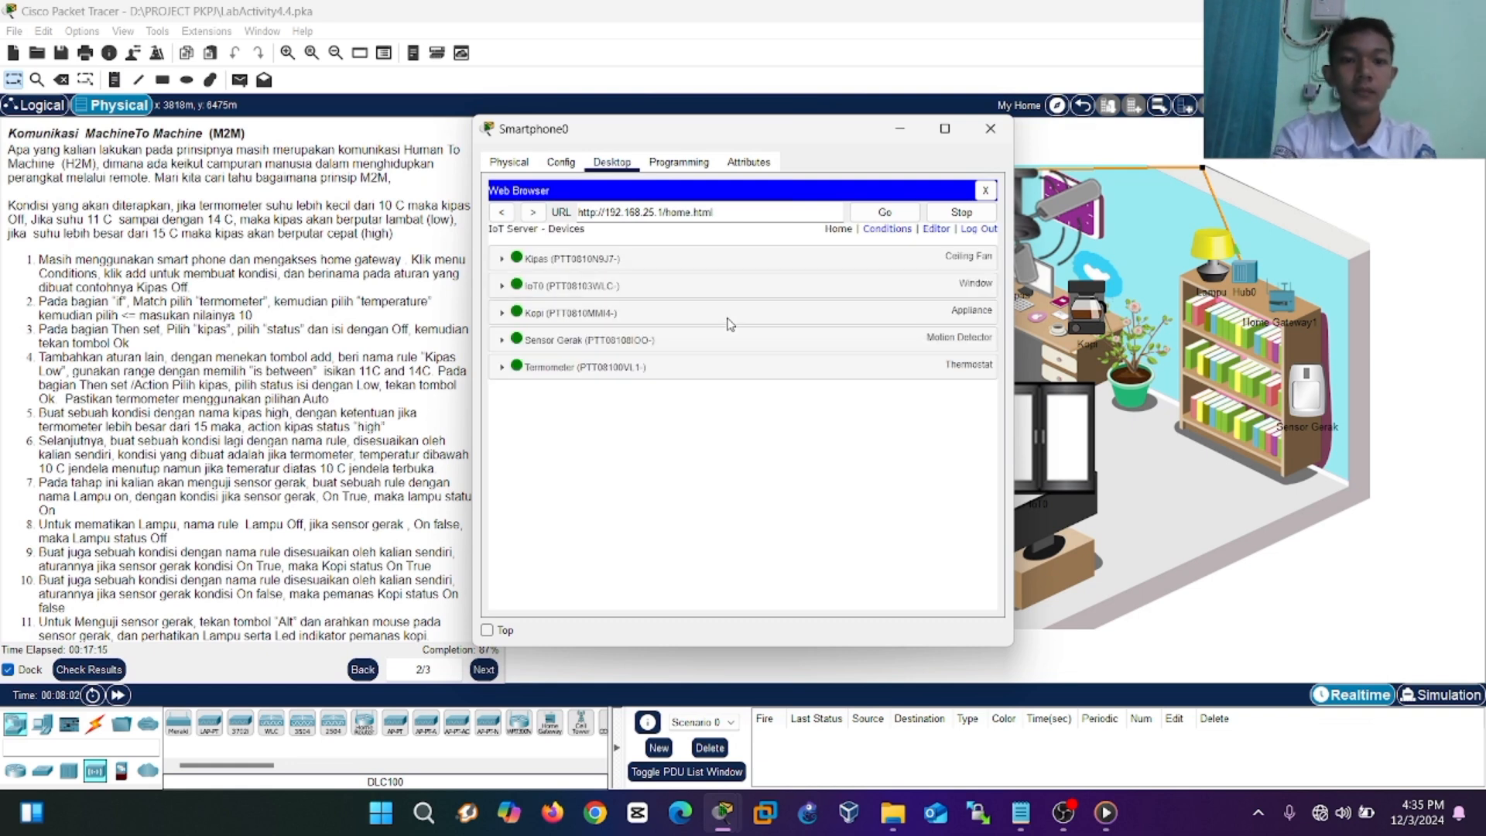
# Start a new rule on the Conditions page matching All, with the Termometer as condition device.
pyautogui.click(888, 230)
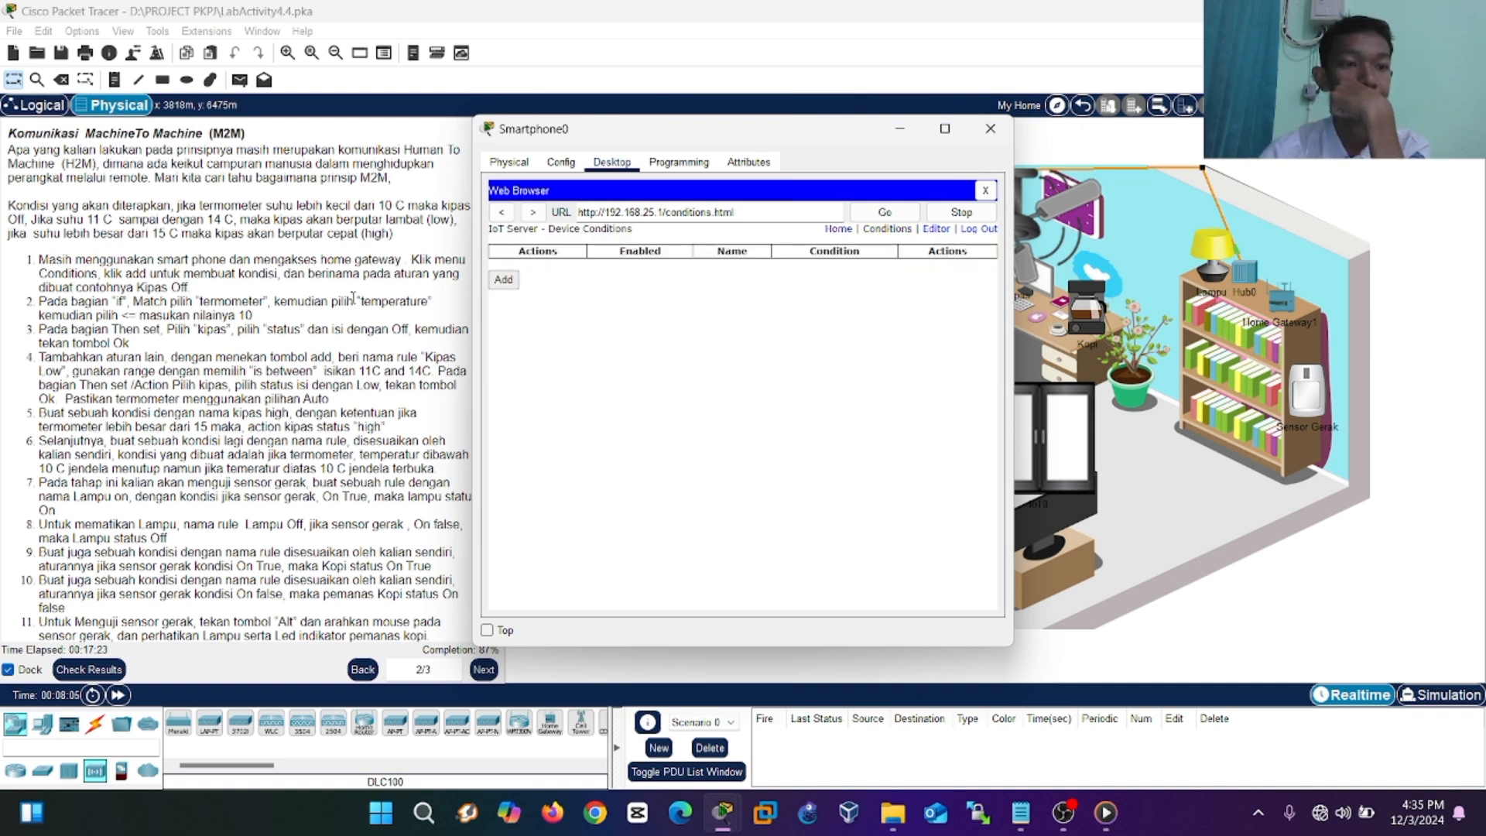
pyautogui.click(503, 279)
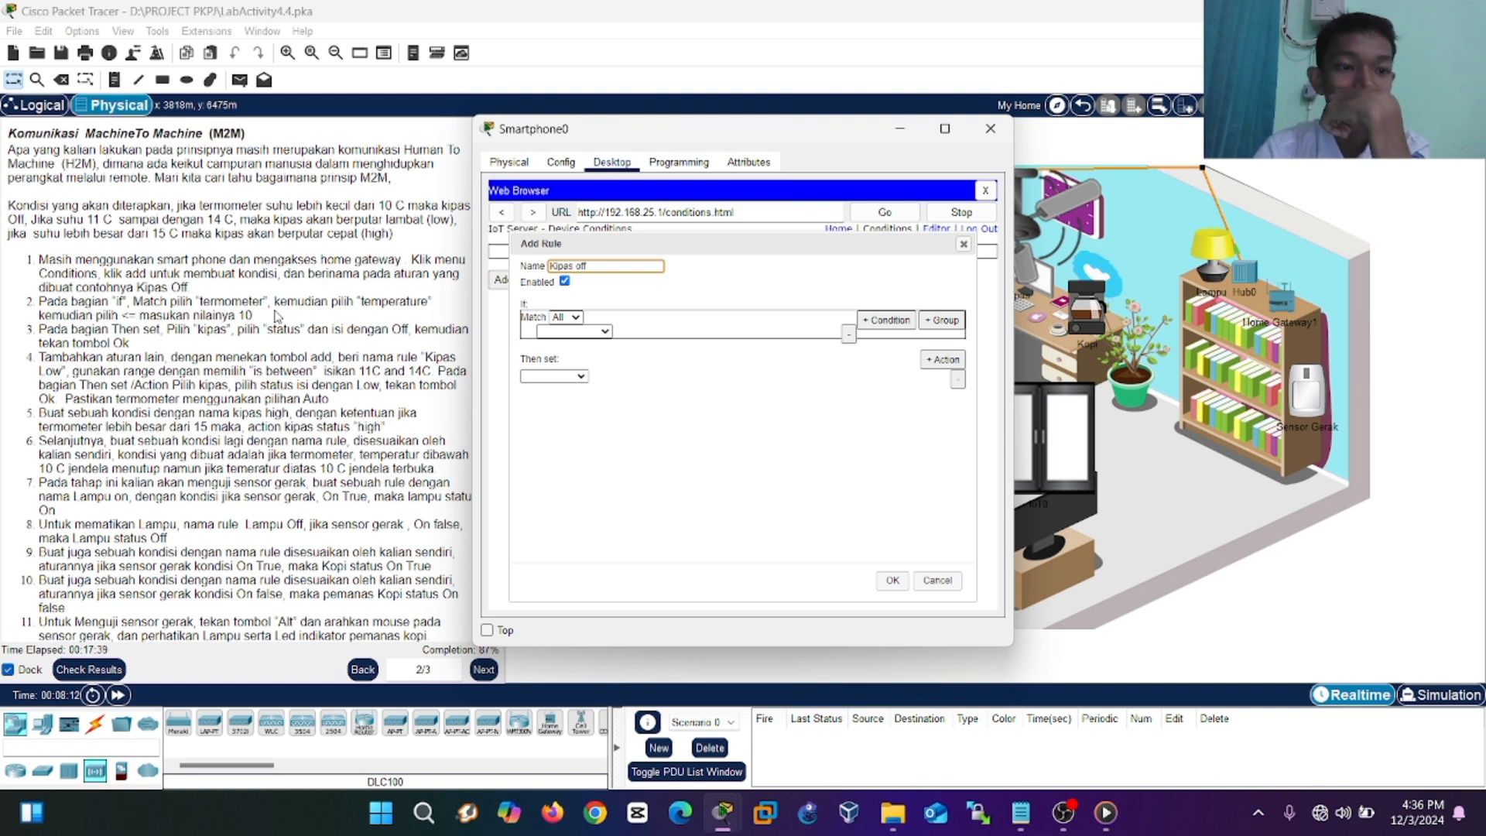
pyautogui.click(577, 317)
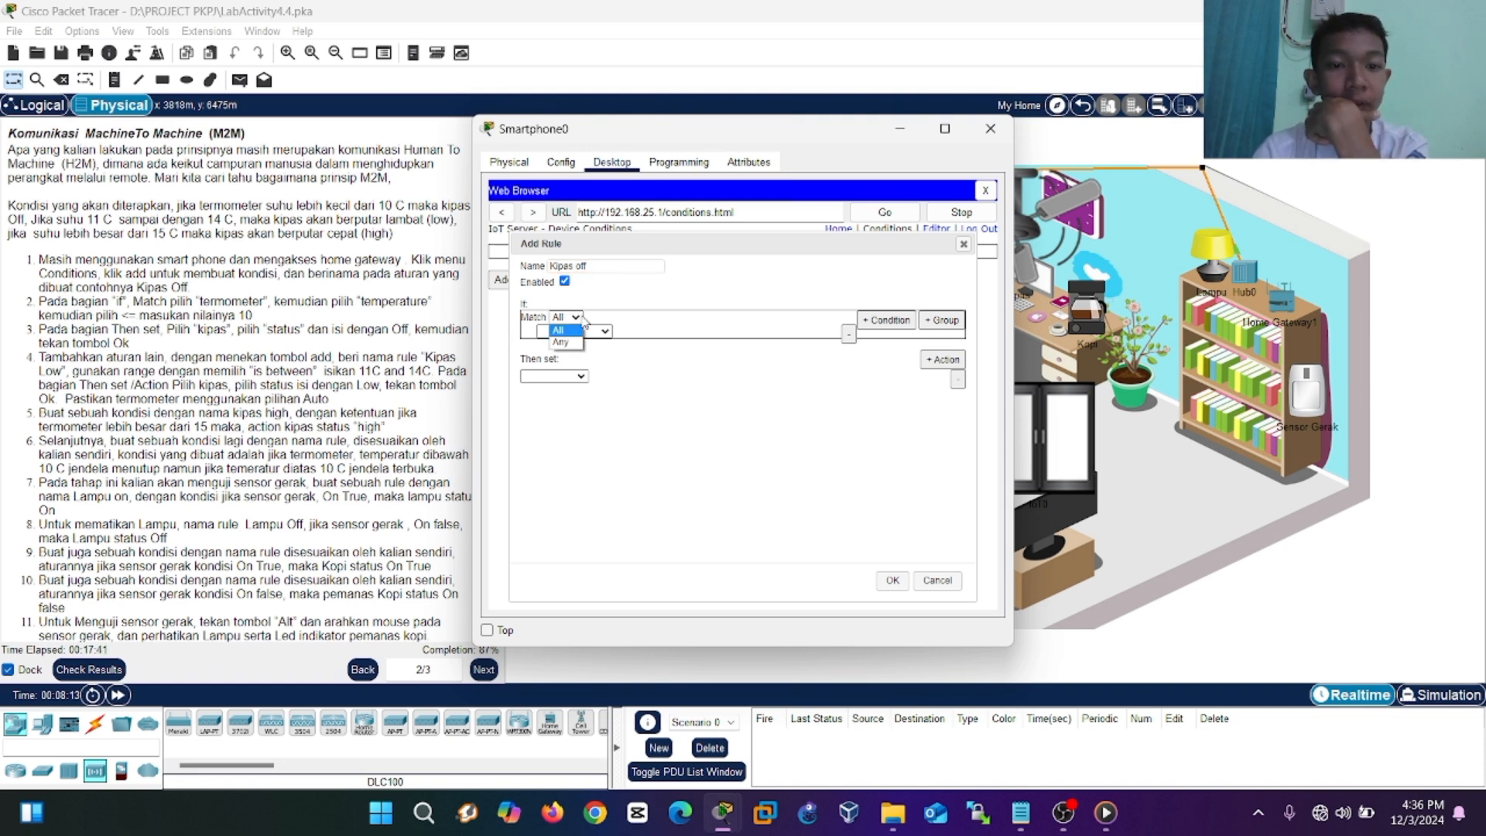
pyautogui.click(596, 330)
pyautogui.click(595, 331)
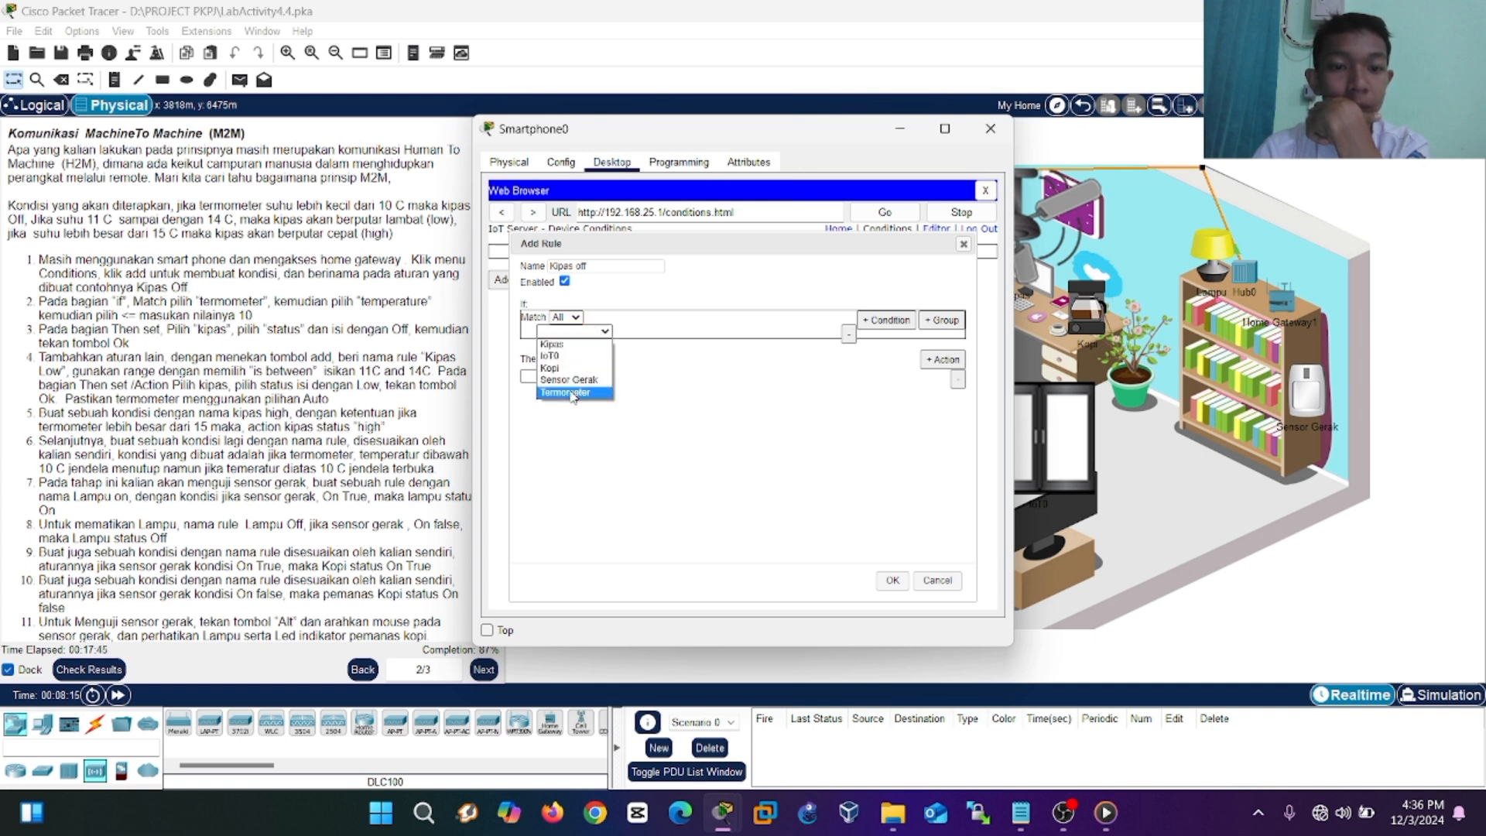
pyautogui.click(572, 393)
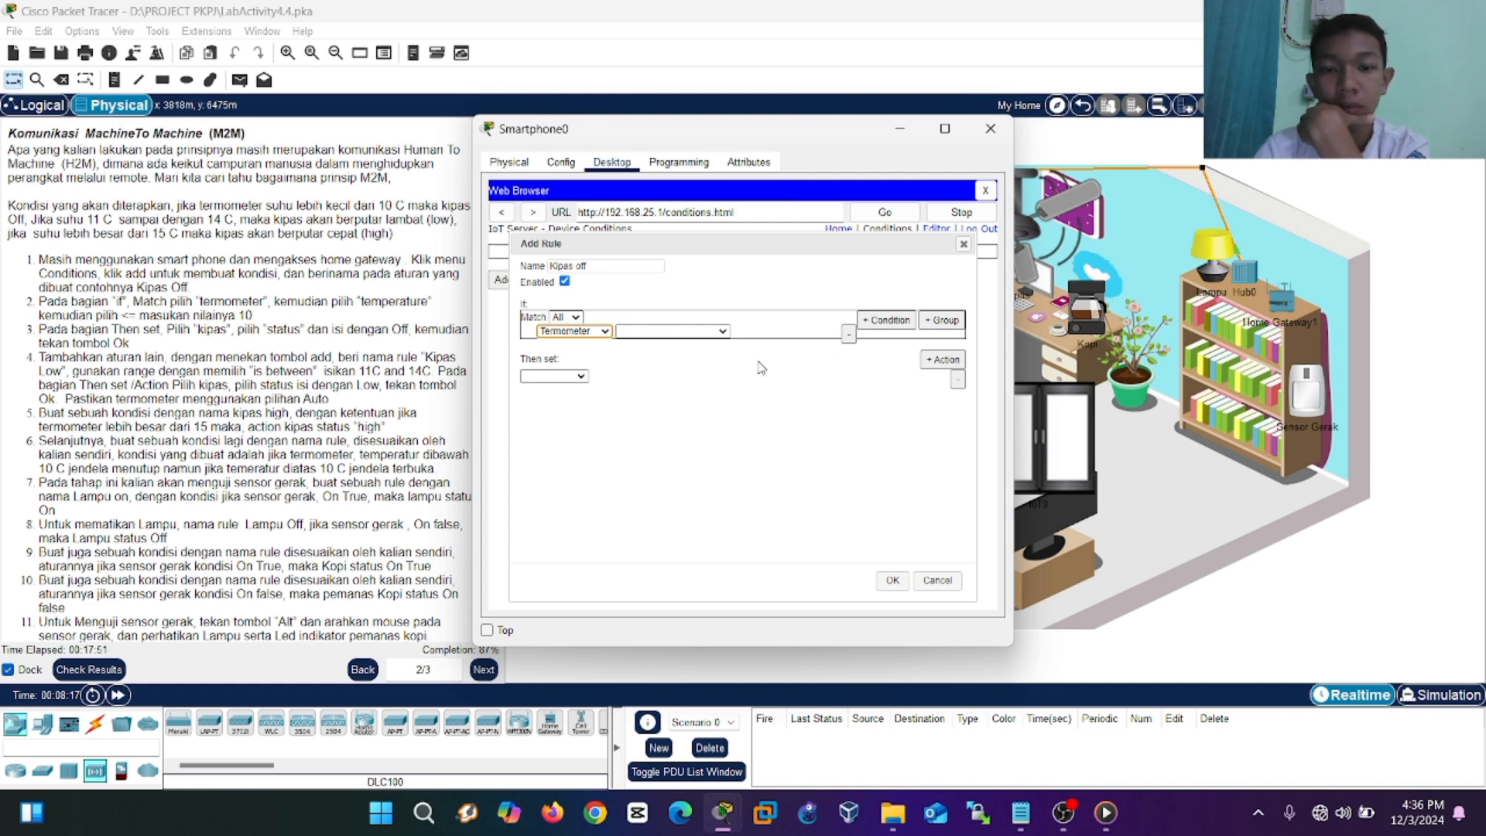
pyautogui.click(715, 331)
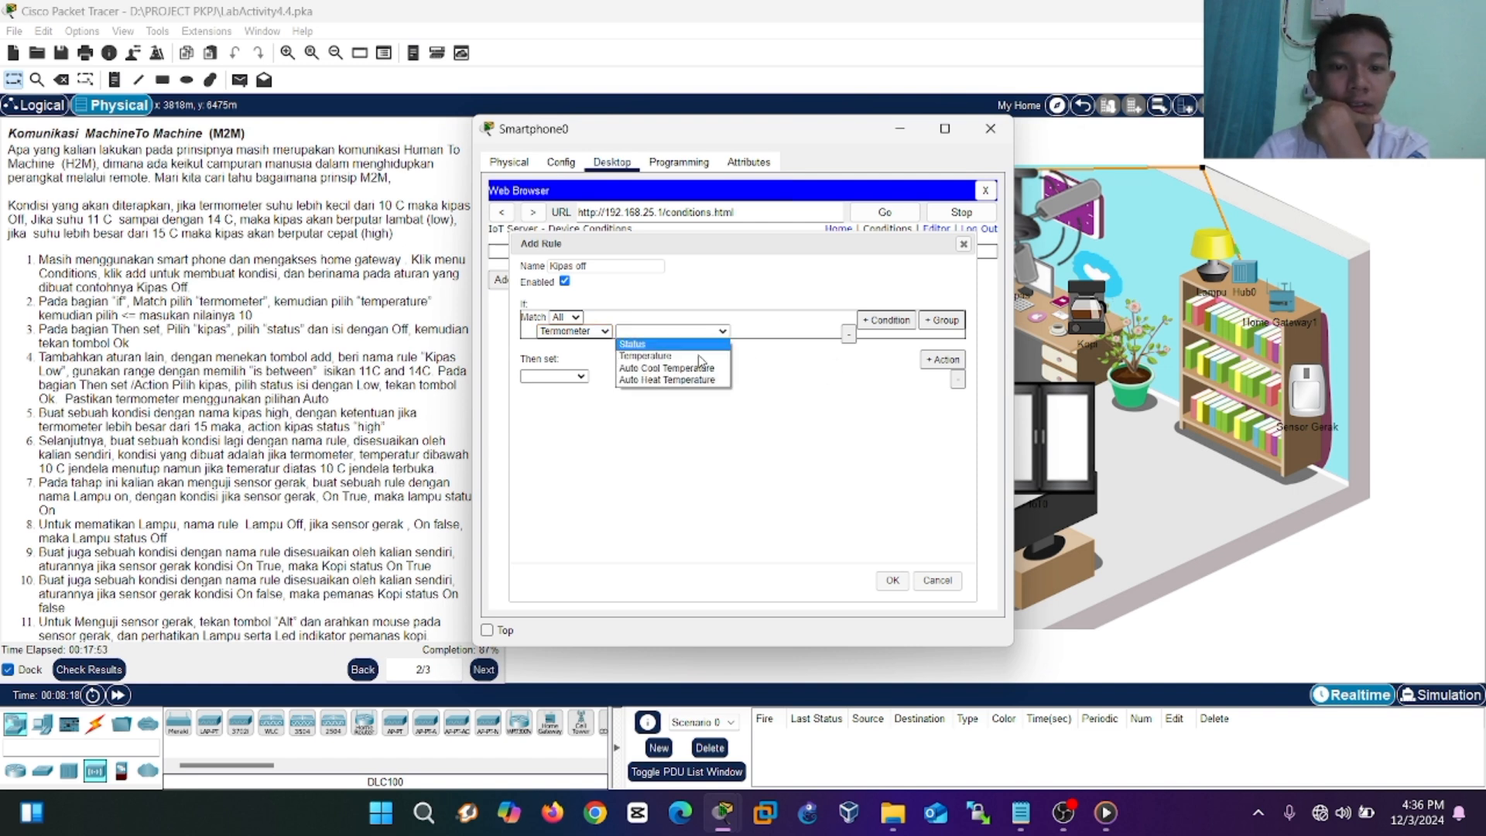
pyautogui.click(702, 336)
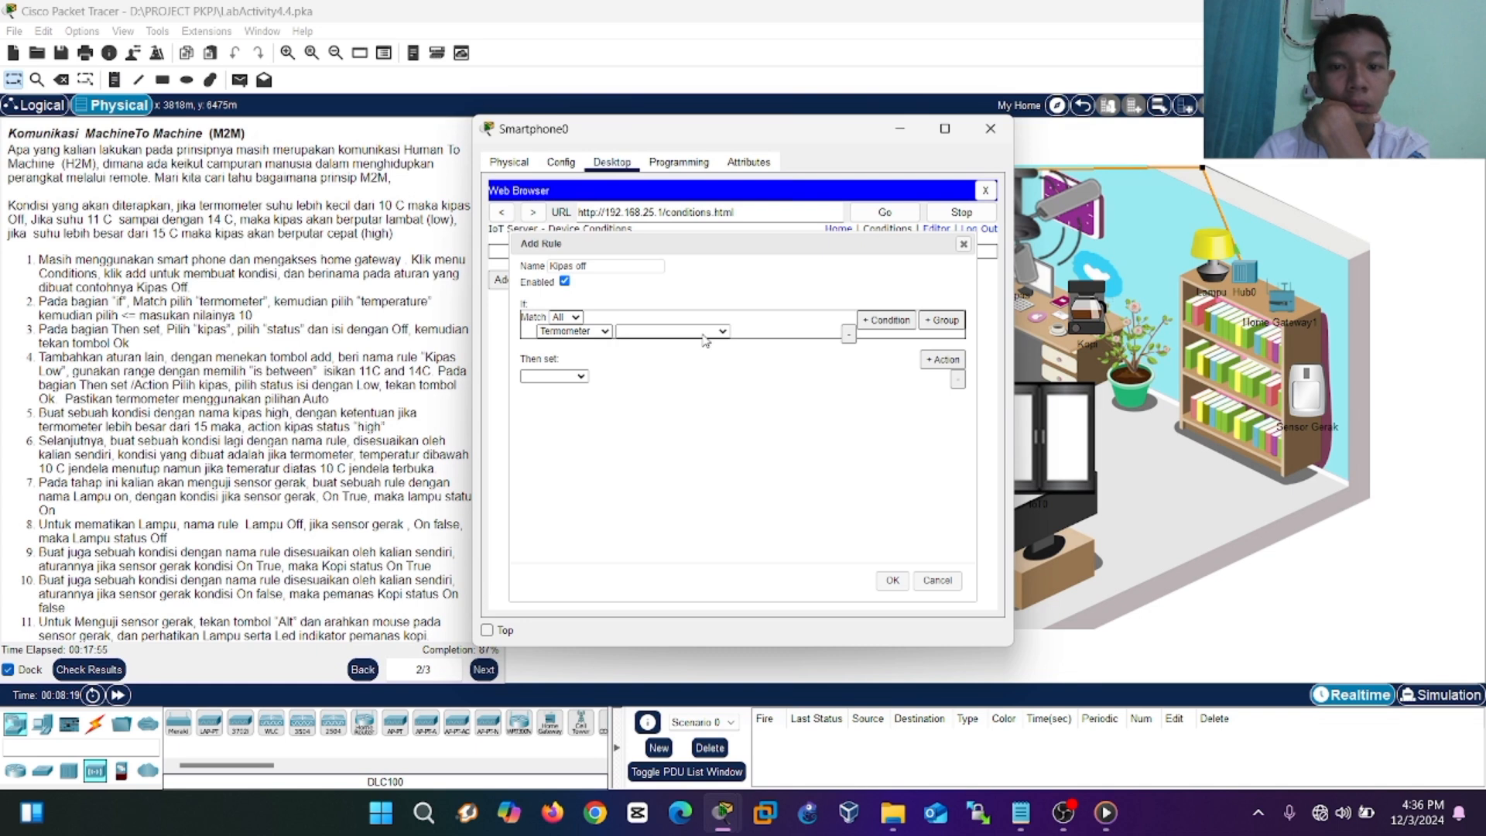
# Set the If condition to Termometer Temperature <= 10.
pyautogui.click(579, 376)
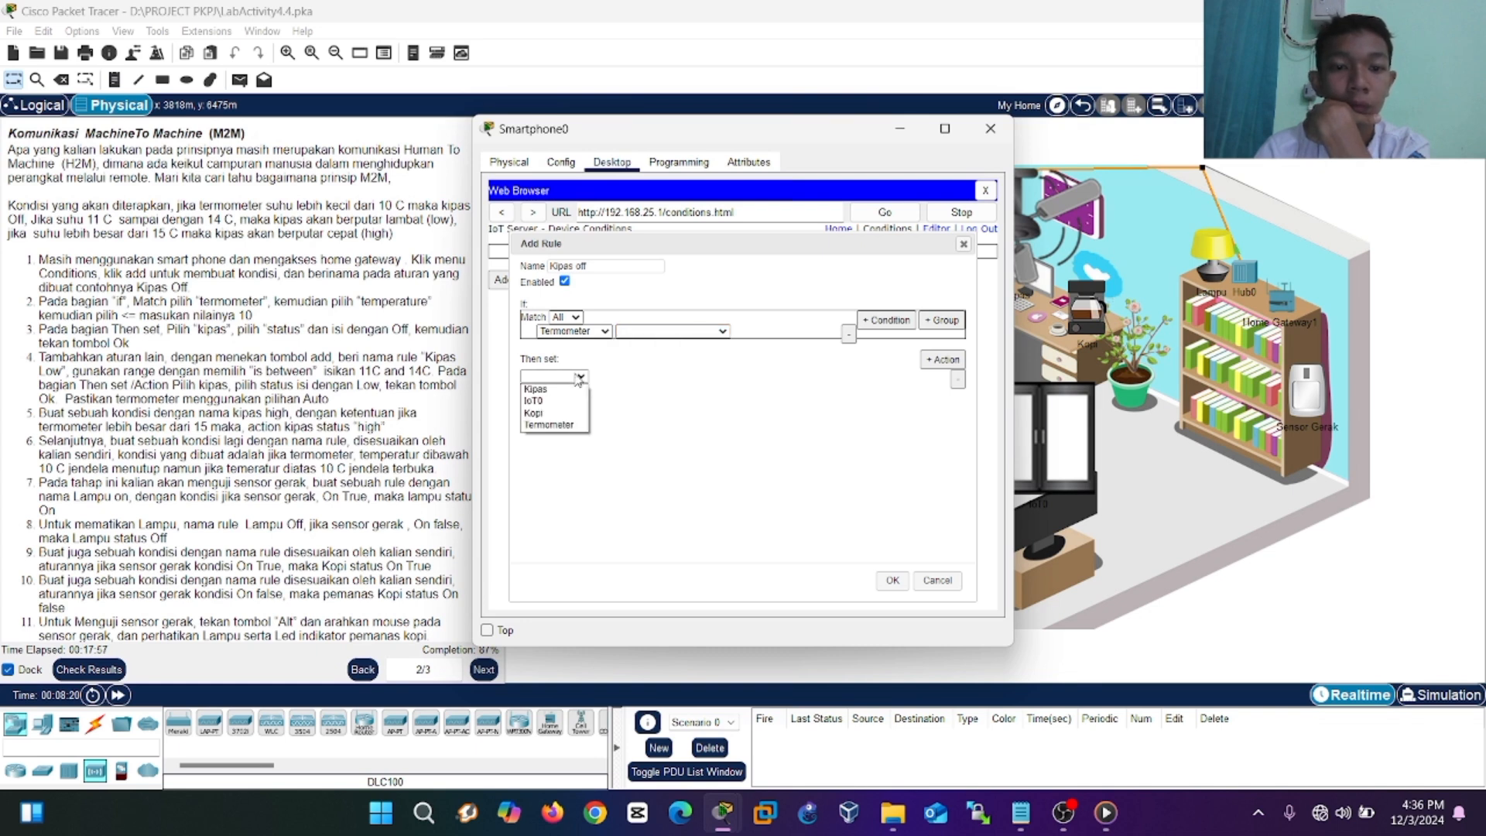
pyautogui.click(579, 379)
pyautogui.click(579, 379)
pyautogui.click(718, 379)
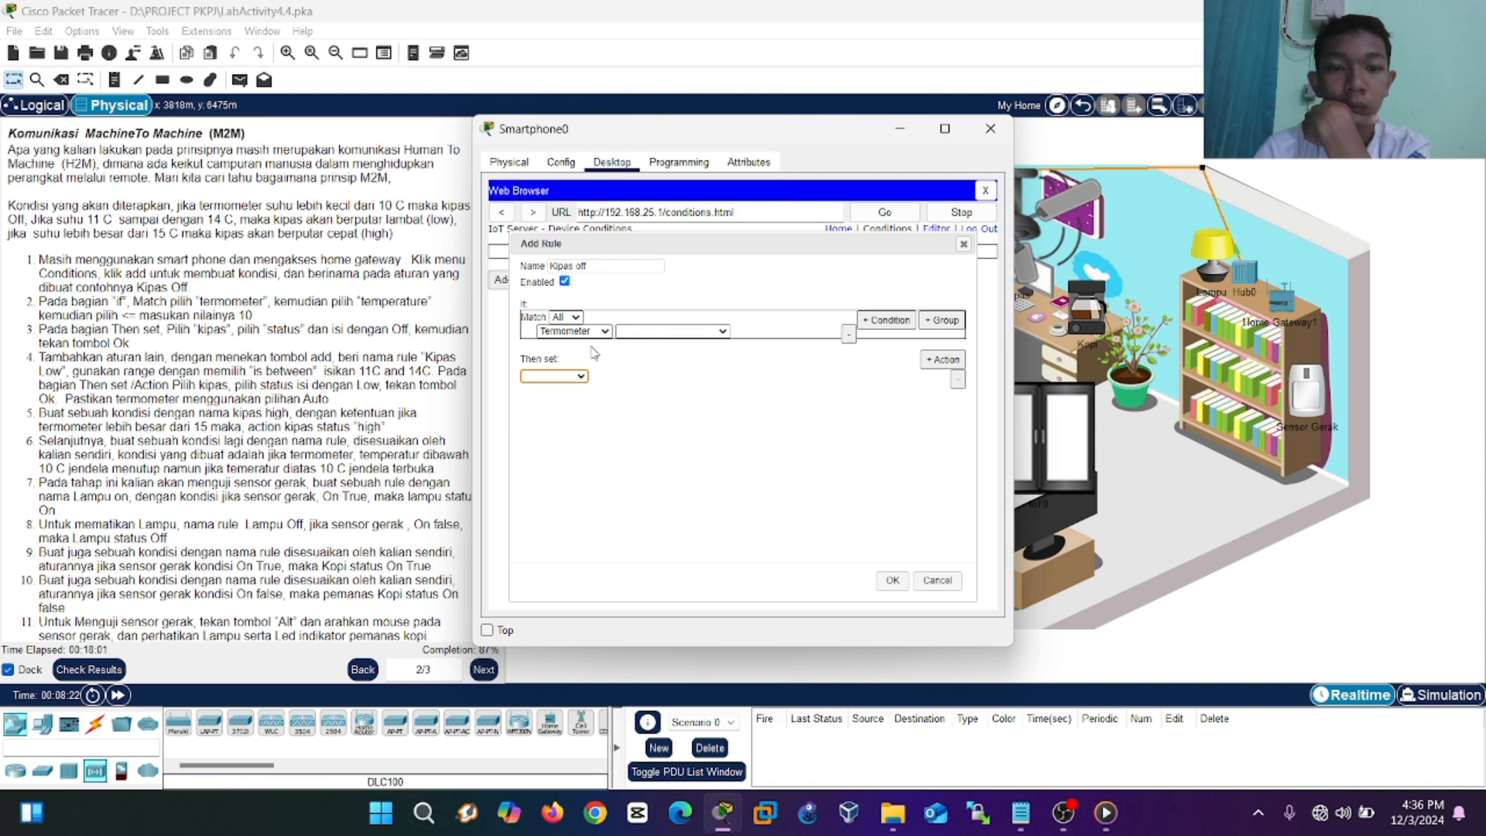
pyautogui.click(578, 319)
pyautogui.click(577, 319)
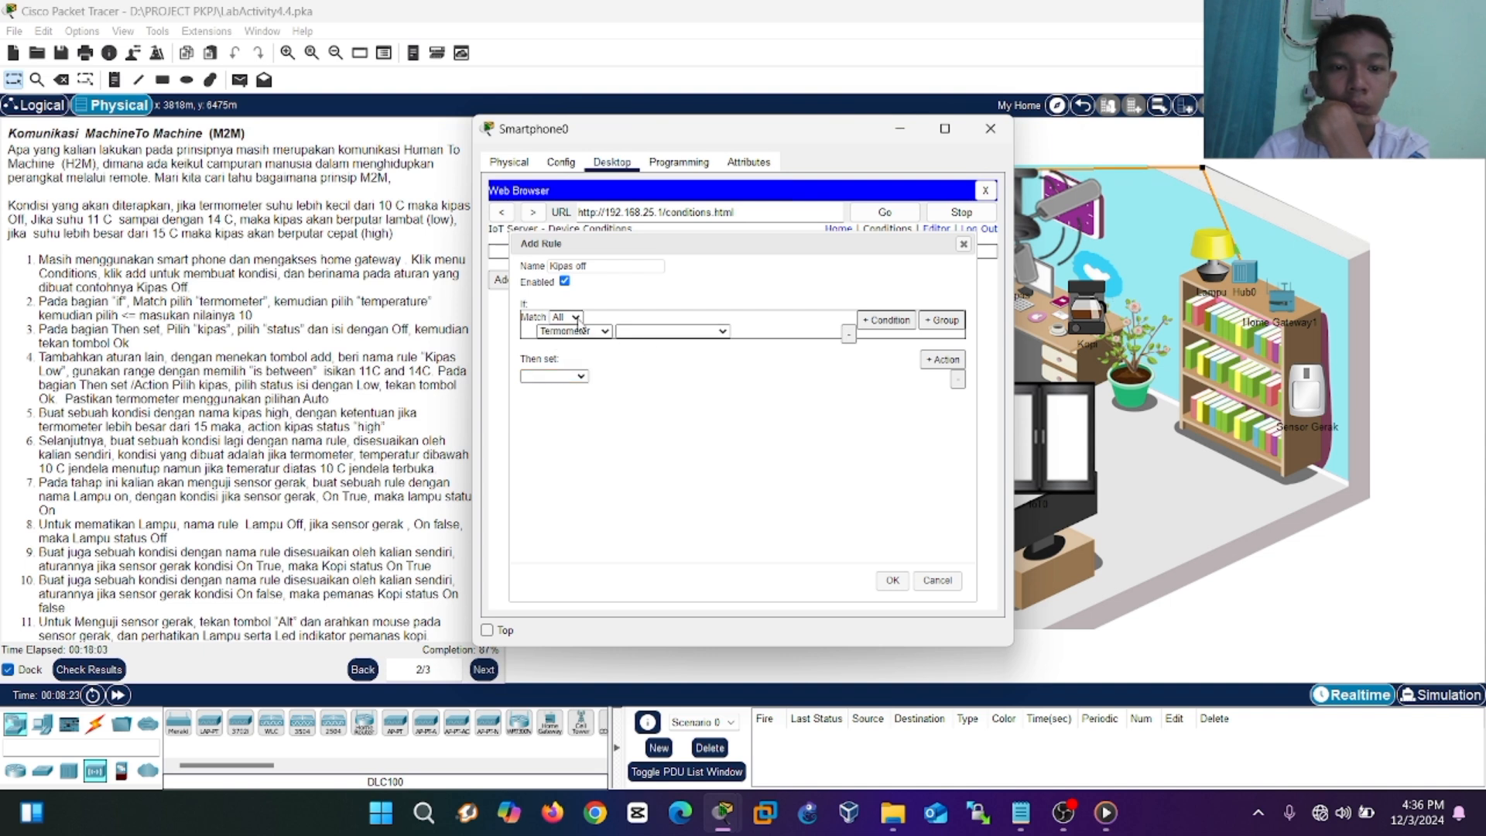
pyautogui.click(900, 323)
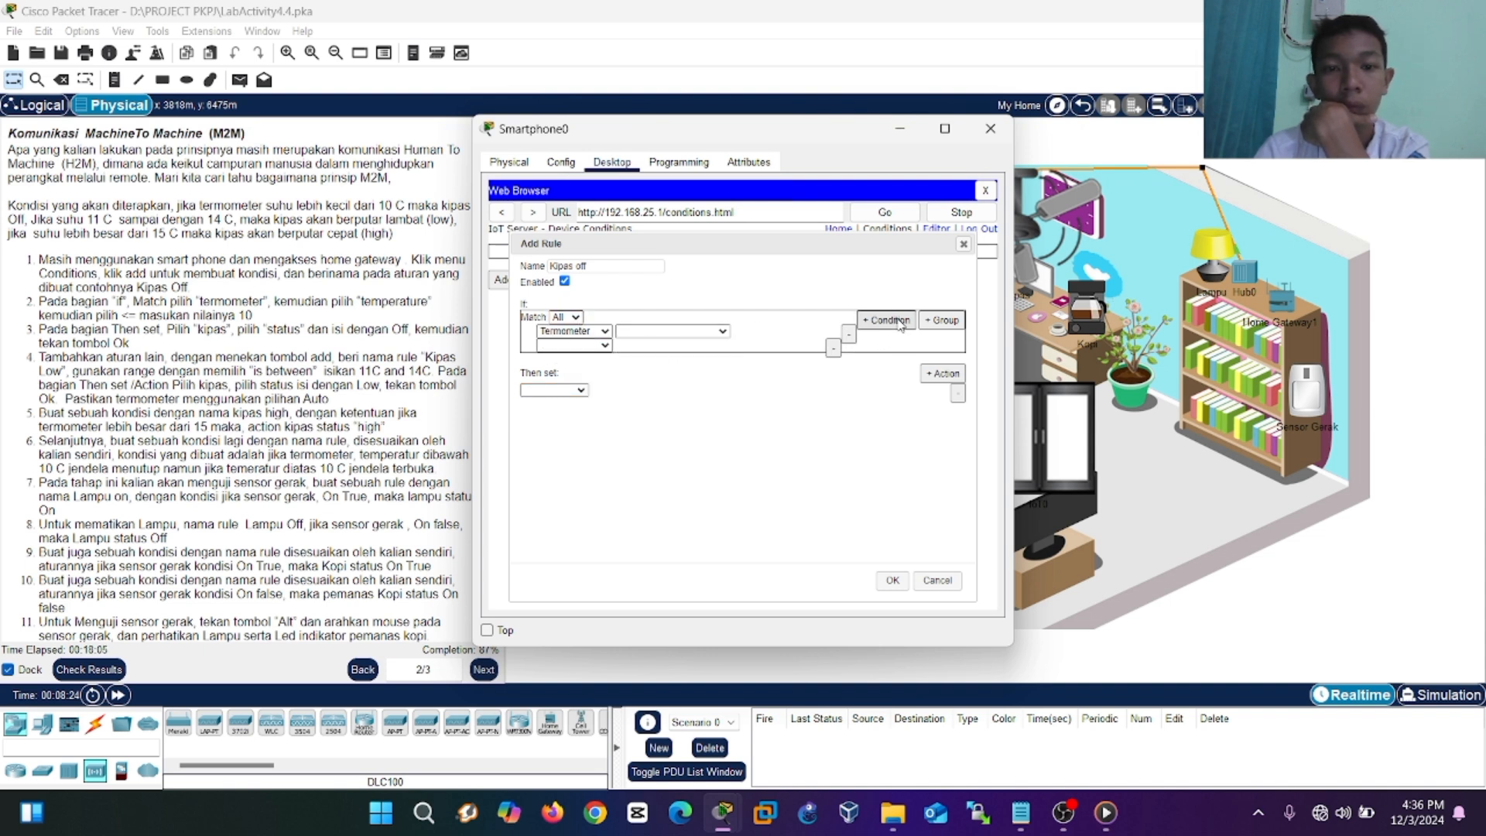
pyautogui.click(833, 349)
pyautogui.click(722, 332)
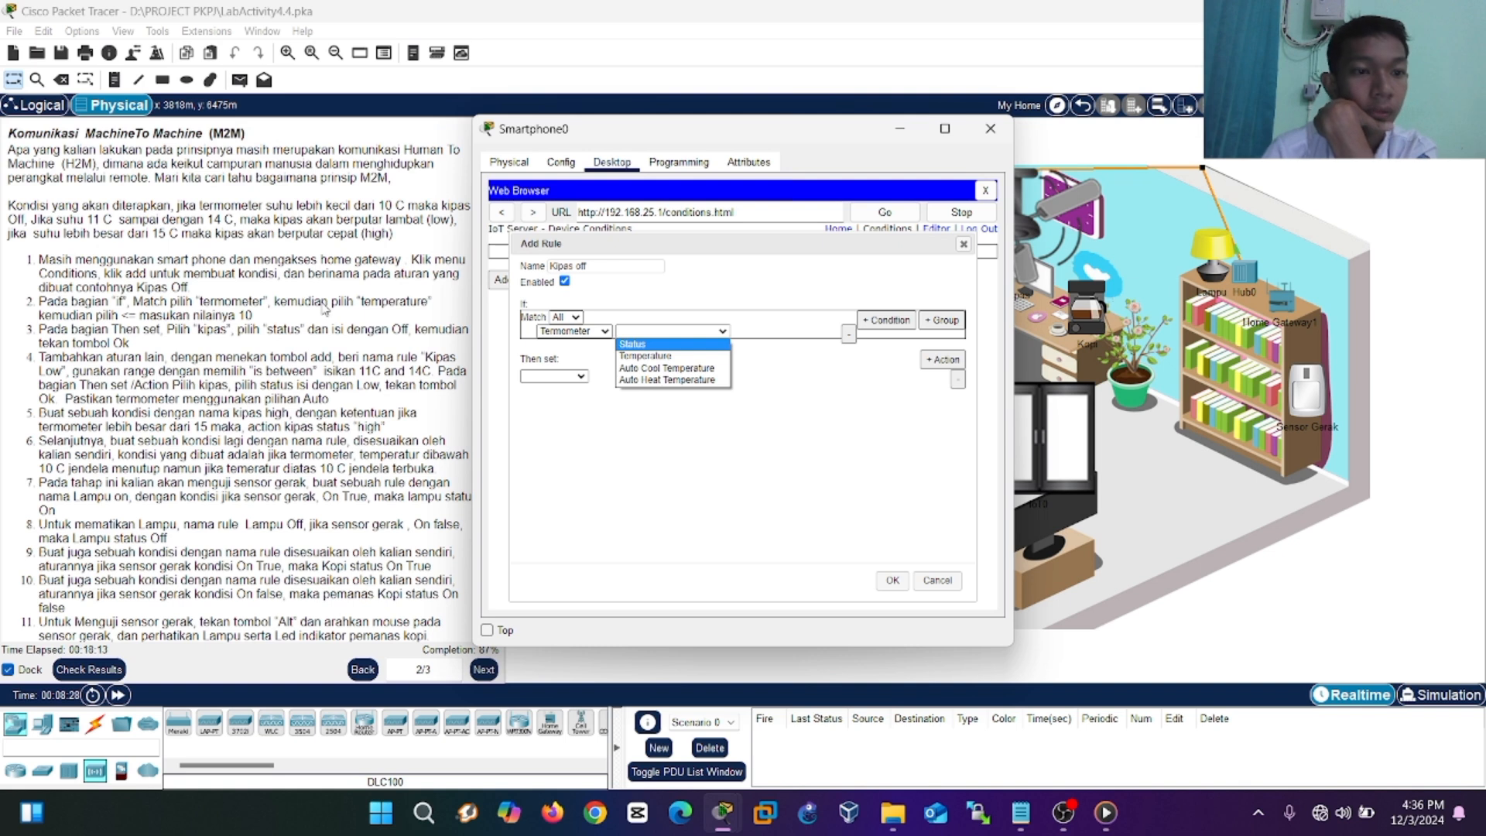
pyautogui.click(643, 356)
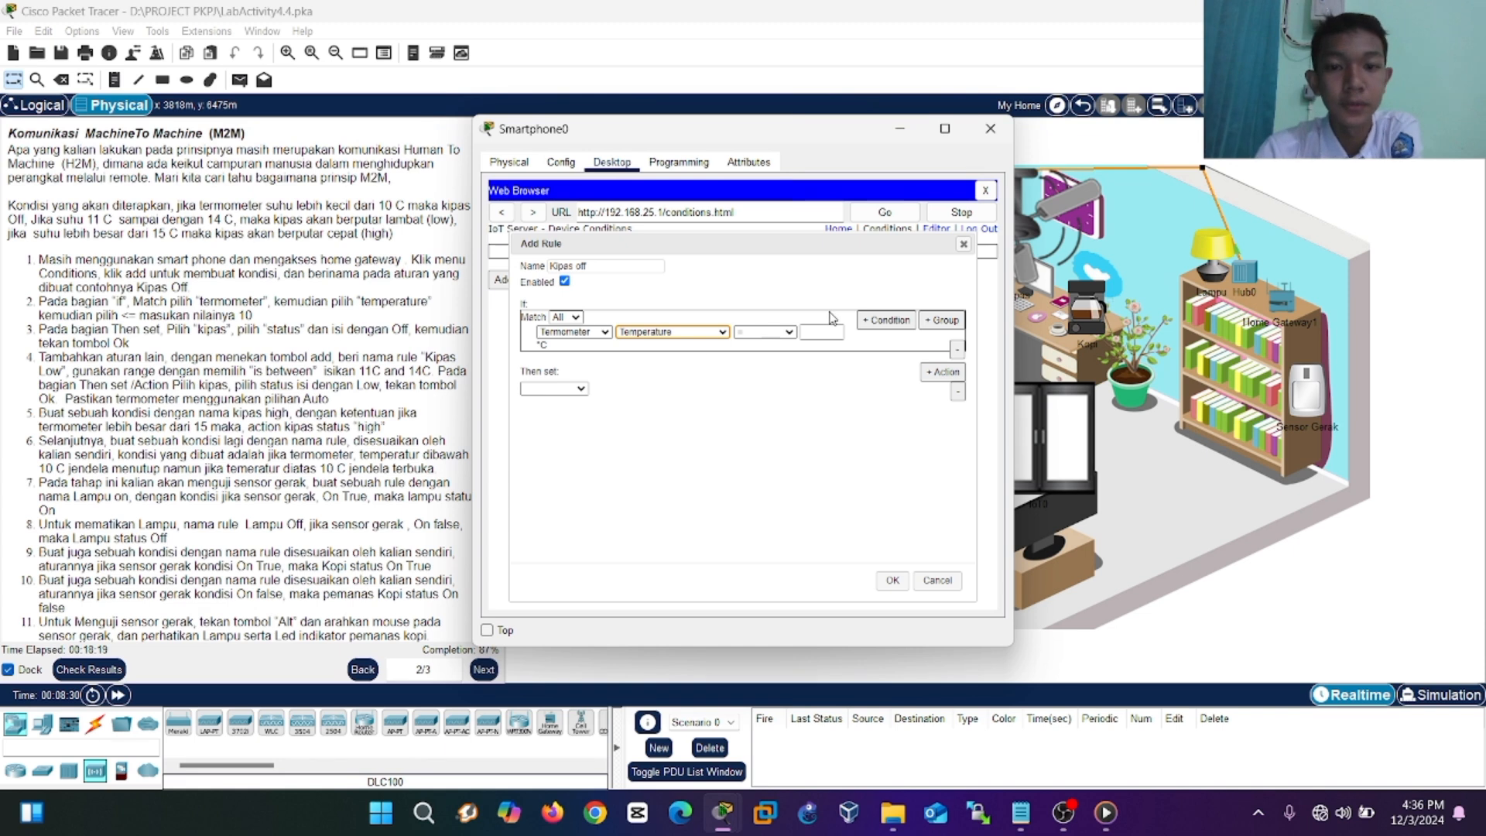
pyautogui.click(824, 331)
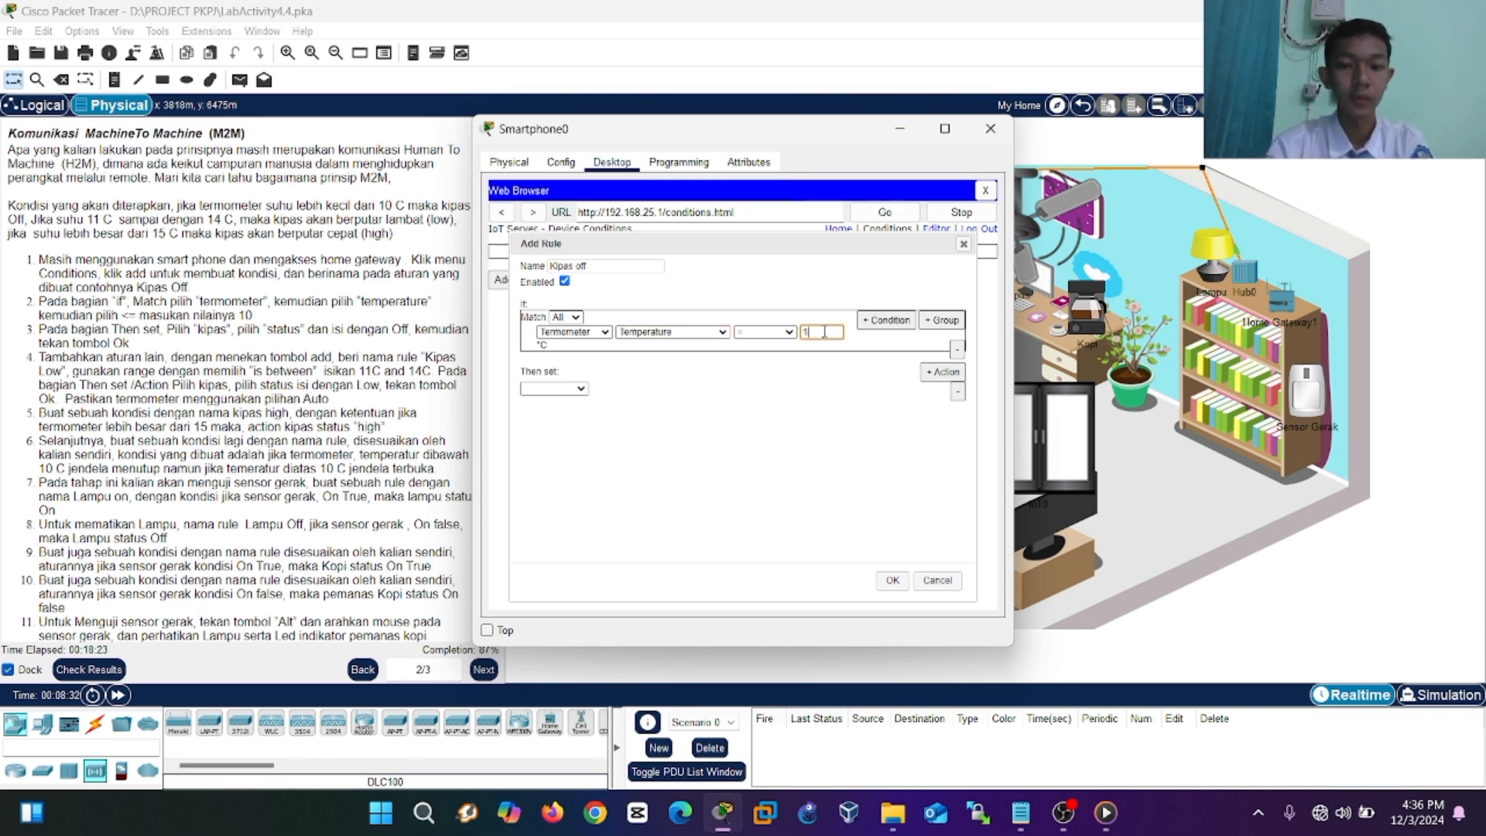
pyautogui.write('10')
pyautogui.click(790, 332)
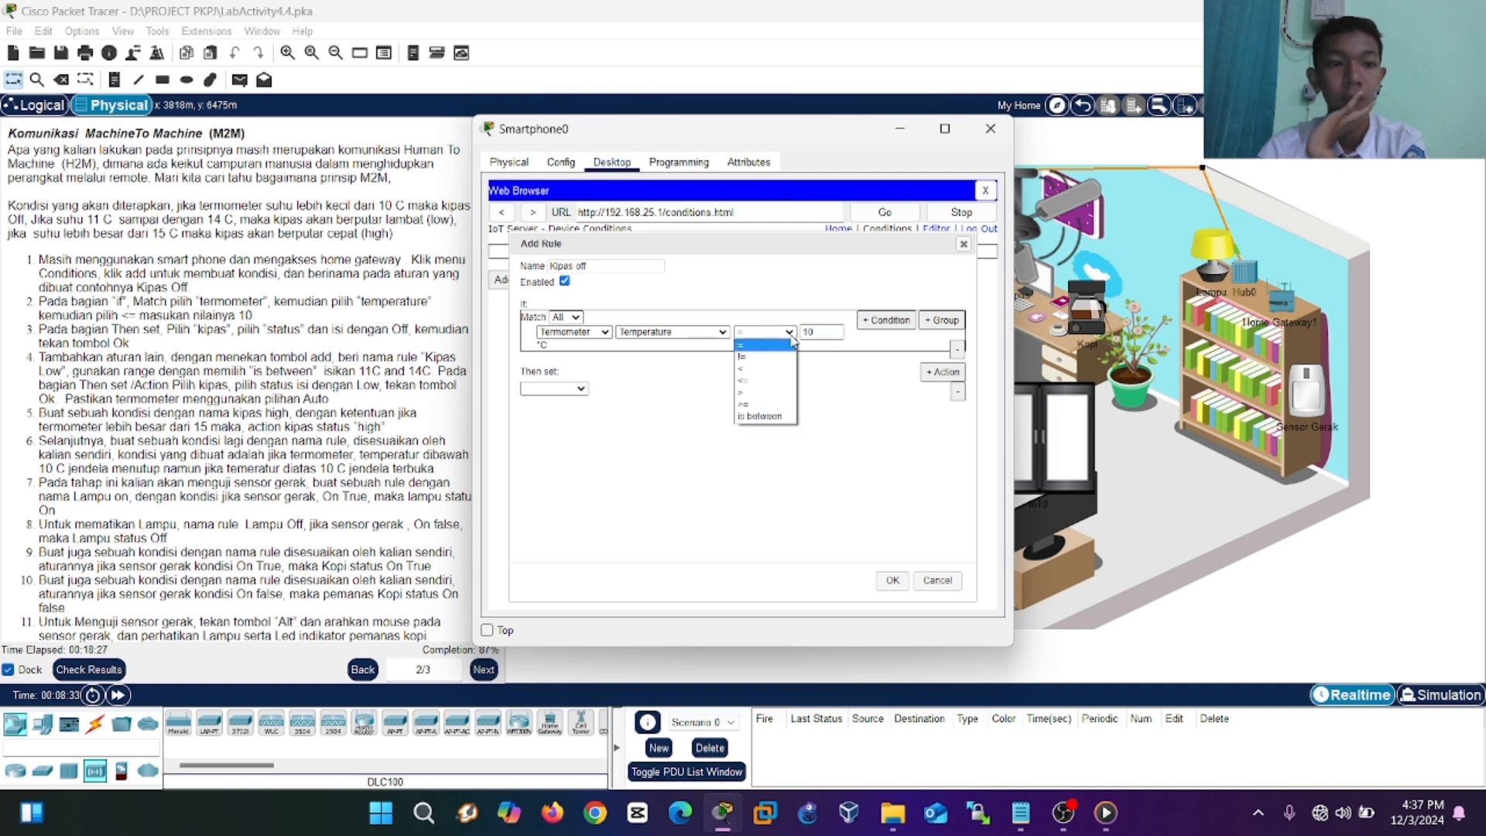
pyautogui.click(766, 381)
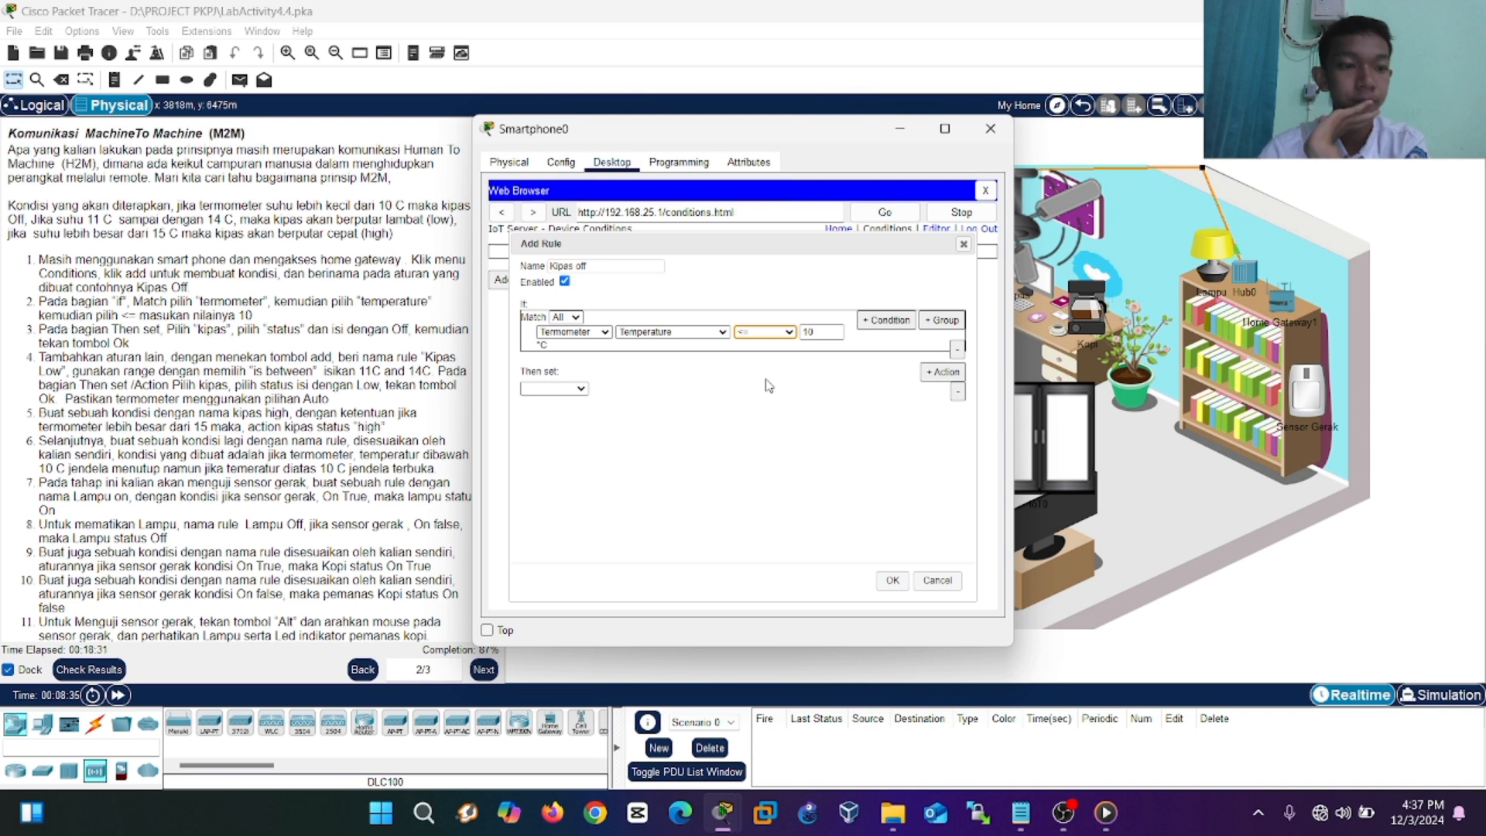
# Set the Then action to Kipas Status Off and save the Kipas off rule.
pyautogui.click(543, 391)
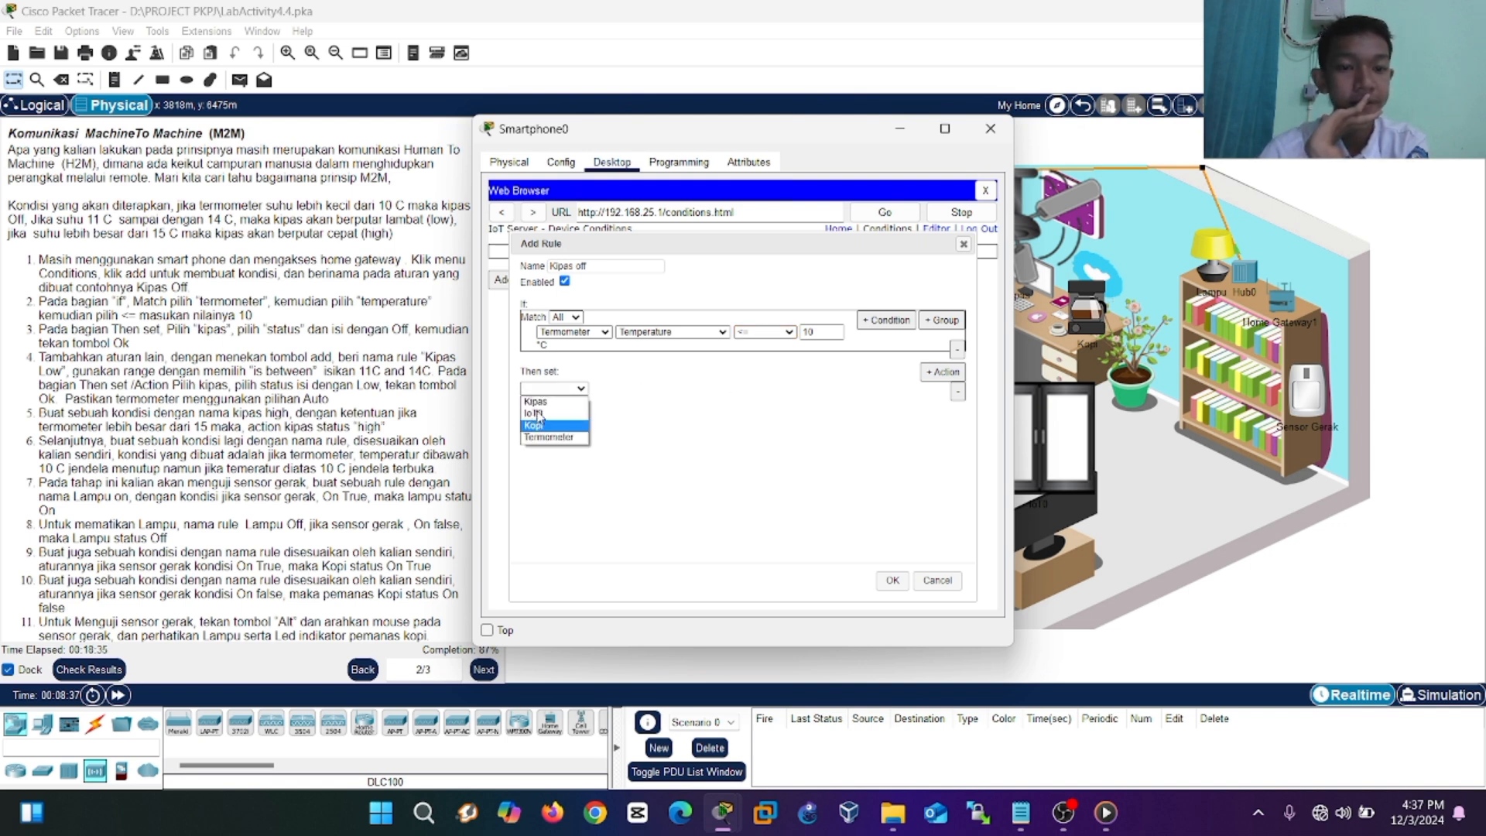
pyautogui.click(539, 402)
pyautogui.click(612, 393)
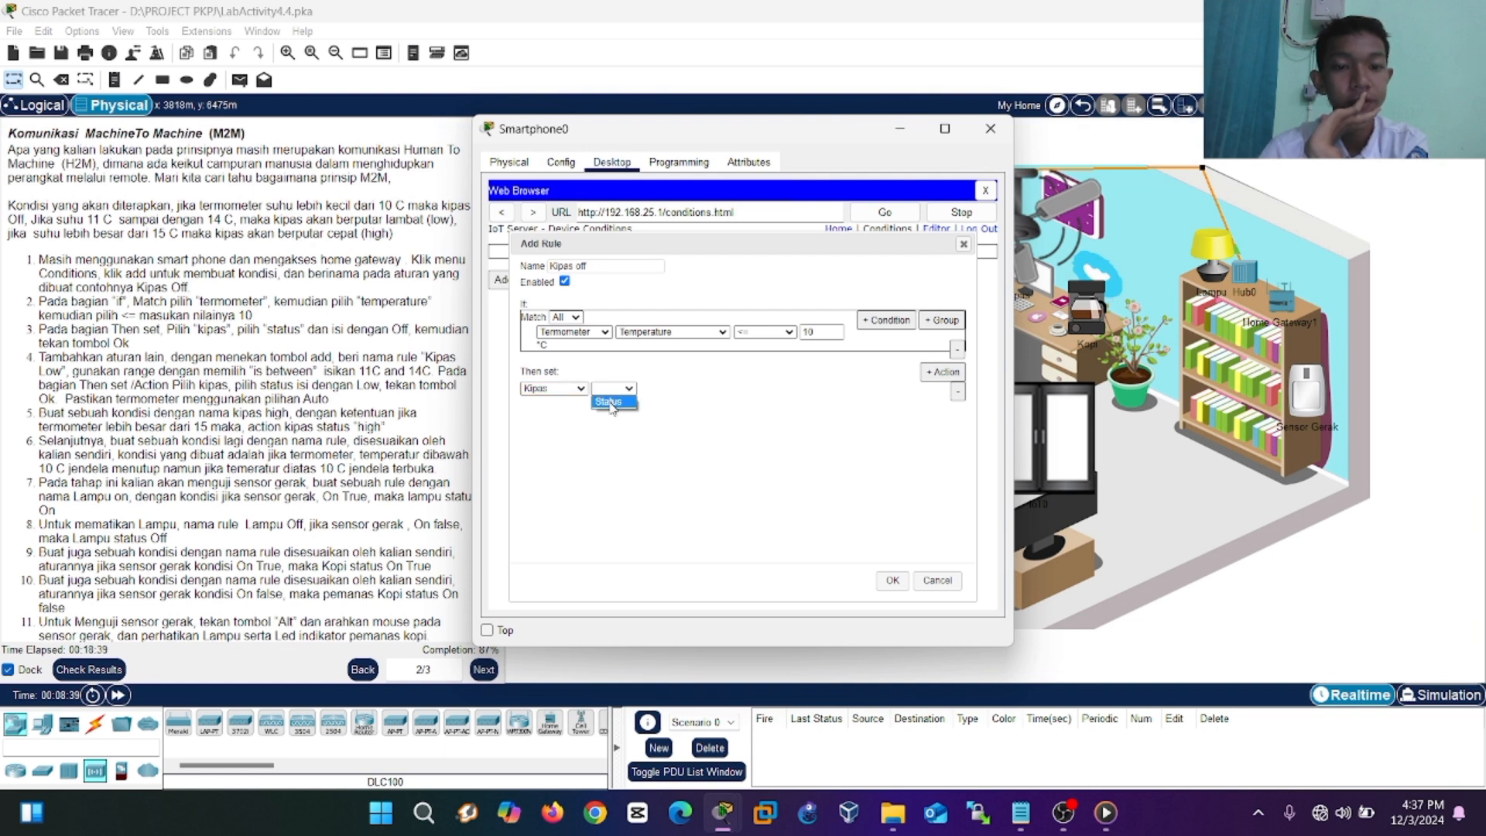
pyautogui.click(608, 402)
pyautogui.click(670, 388)
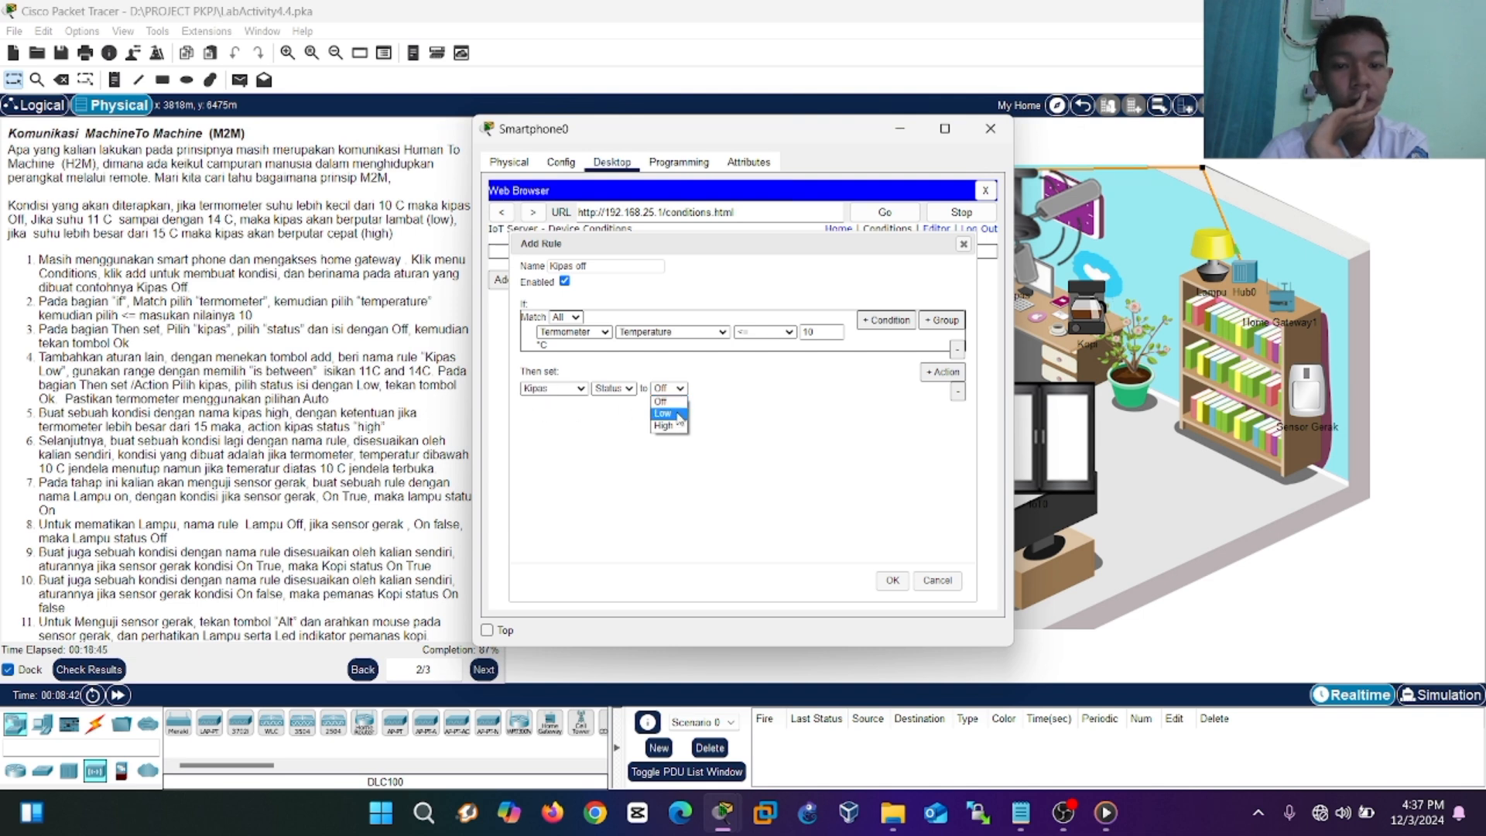
pyautogui.click(676, 411)
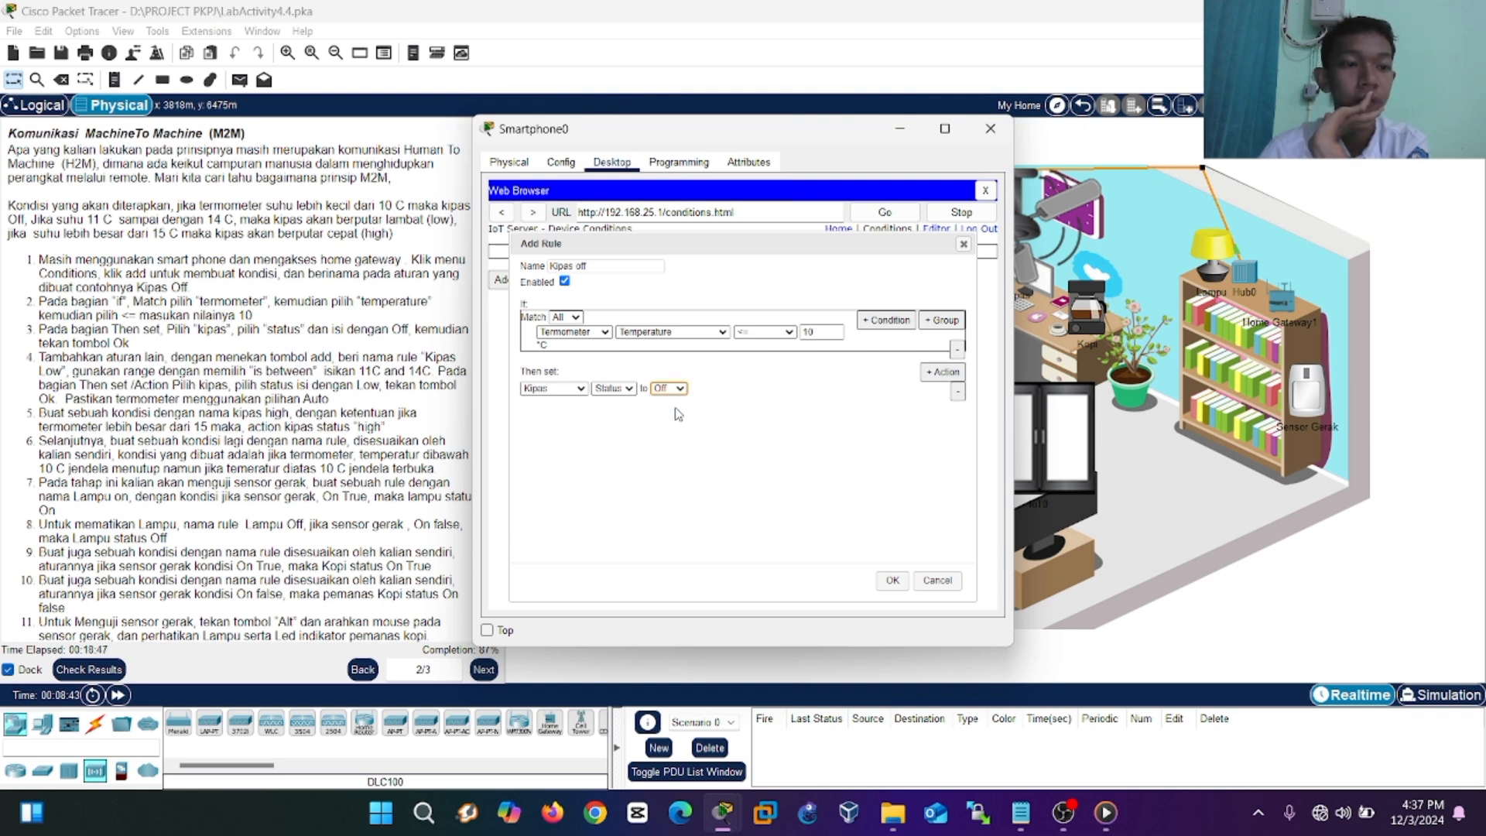
pyautogui.click(891, 582)
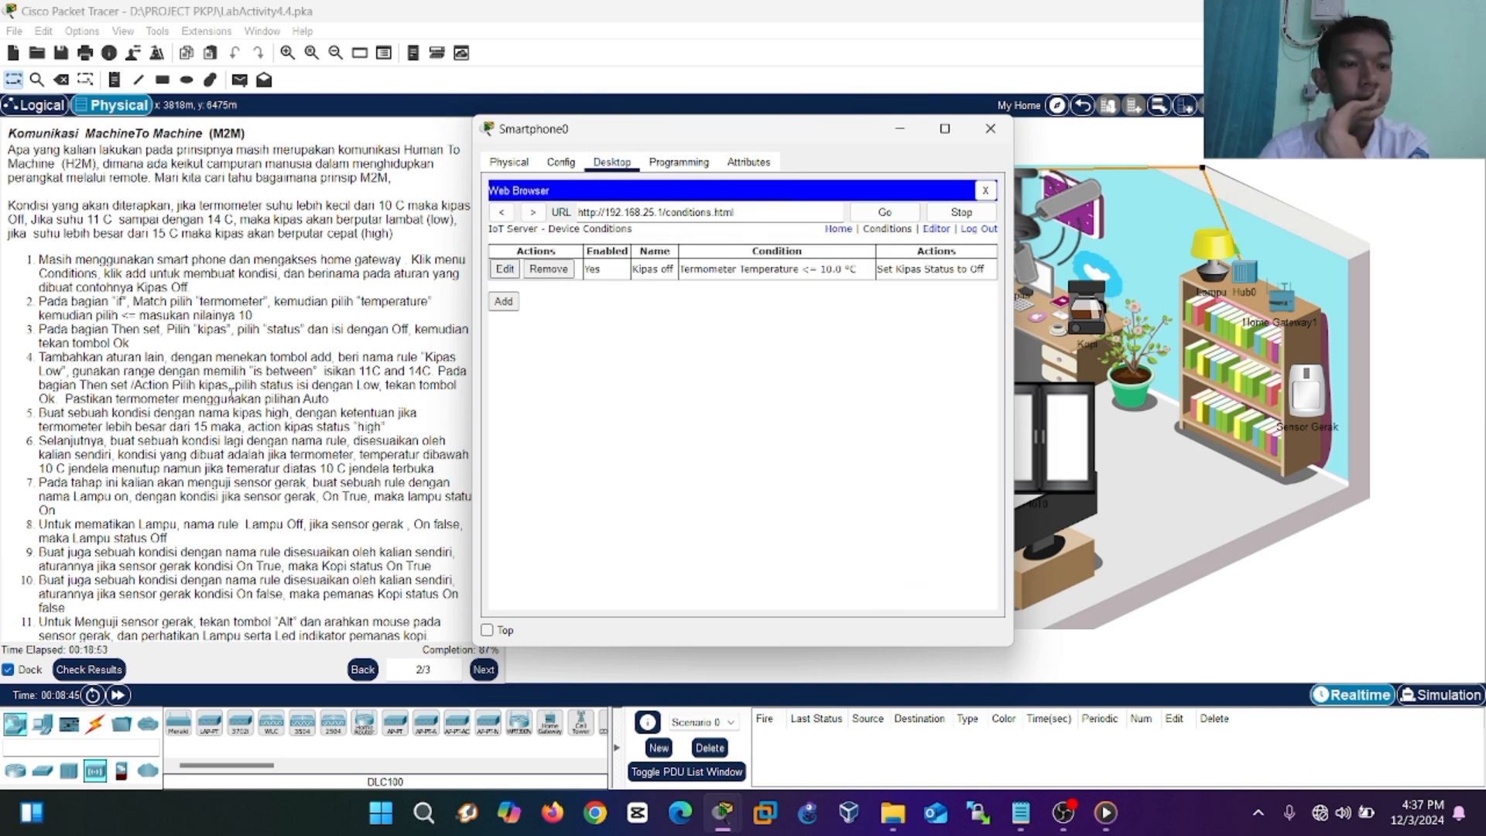
# Add another rule named Kipas low, matching All, with a nested condition group under If.
pyautogui.click(503, 301)
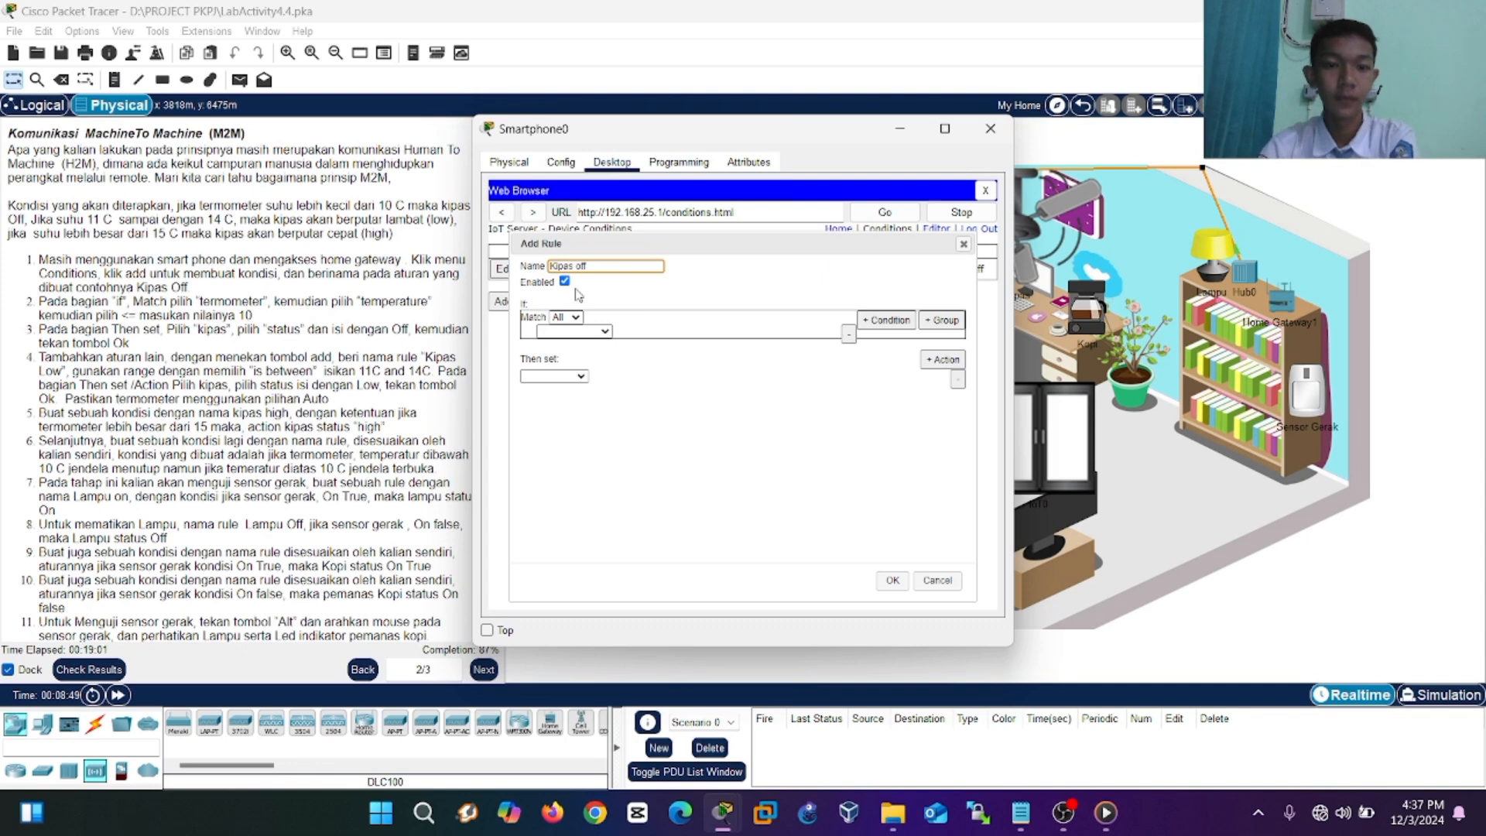
pyautogui.click(604, 331)
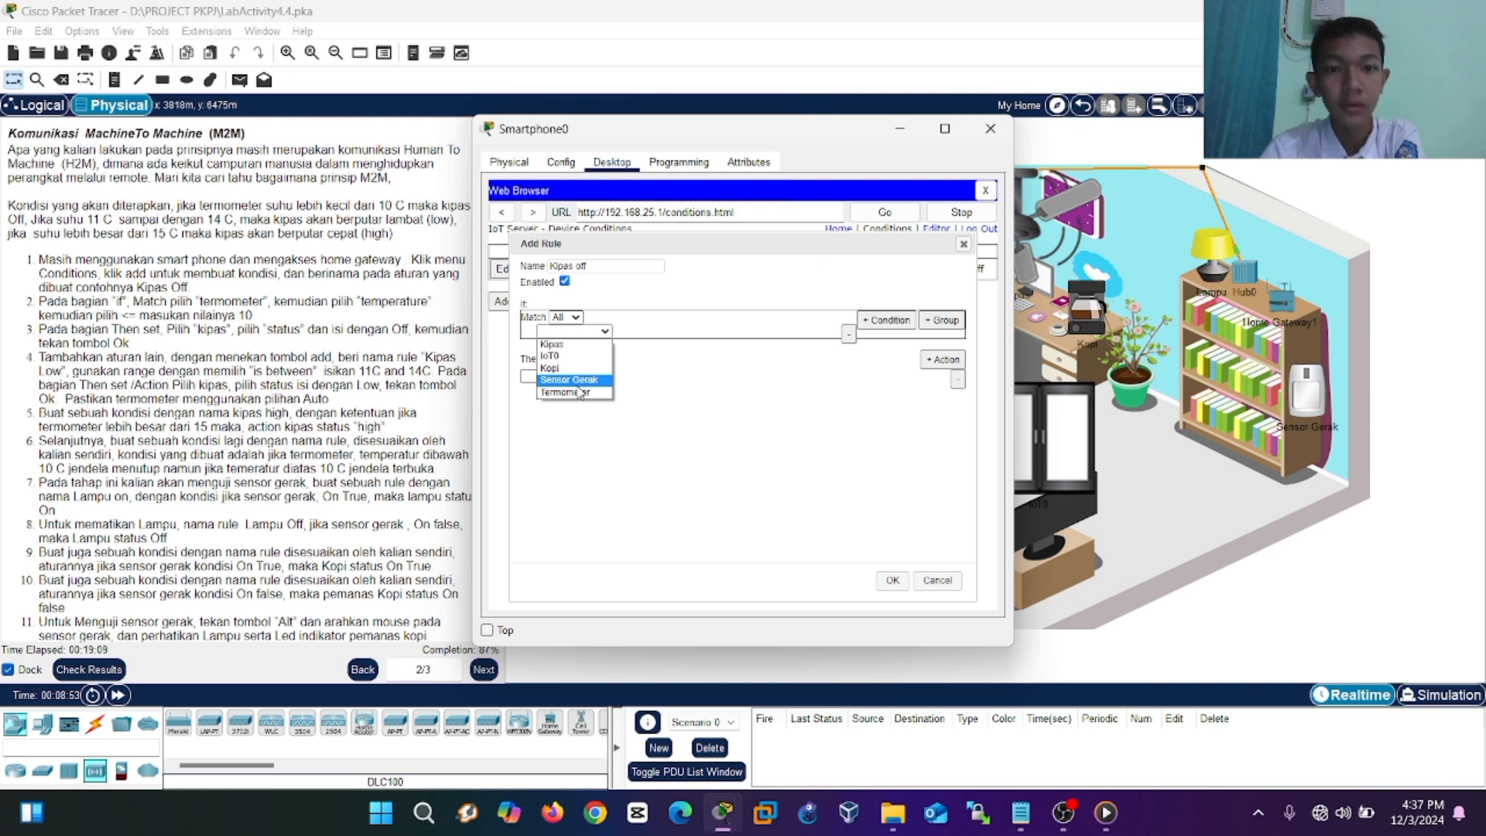
pyautogui.click(575, 318)
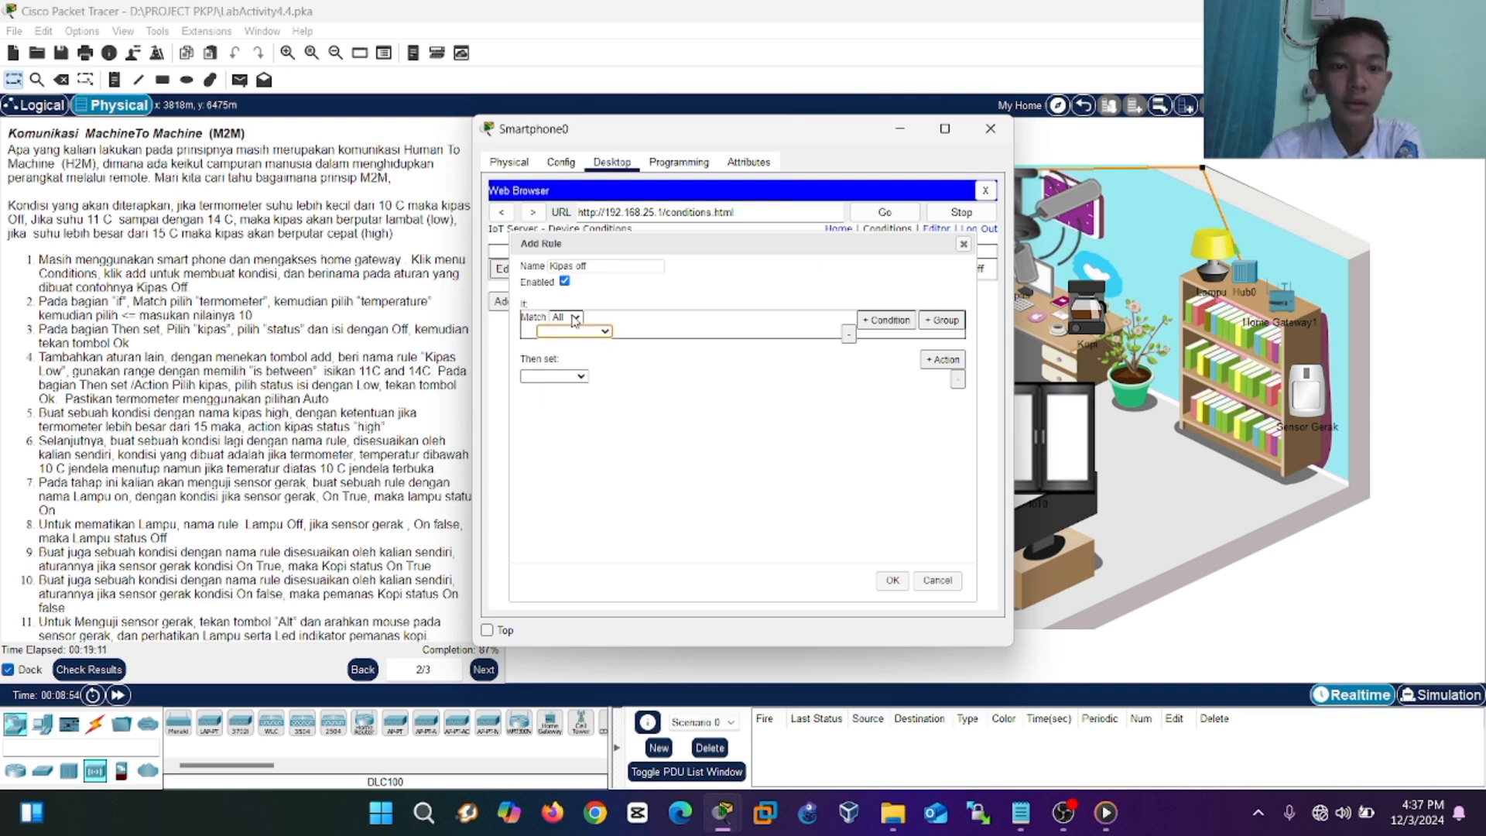
pyautogui.click(597, 331)
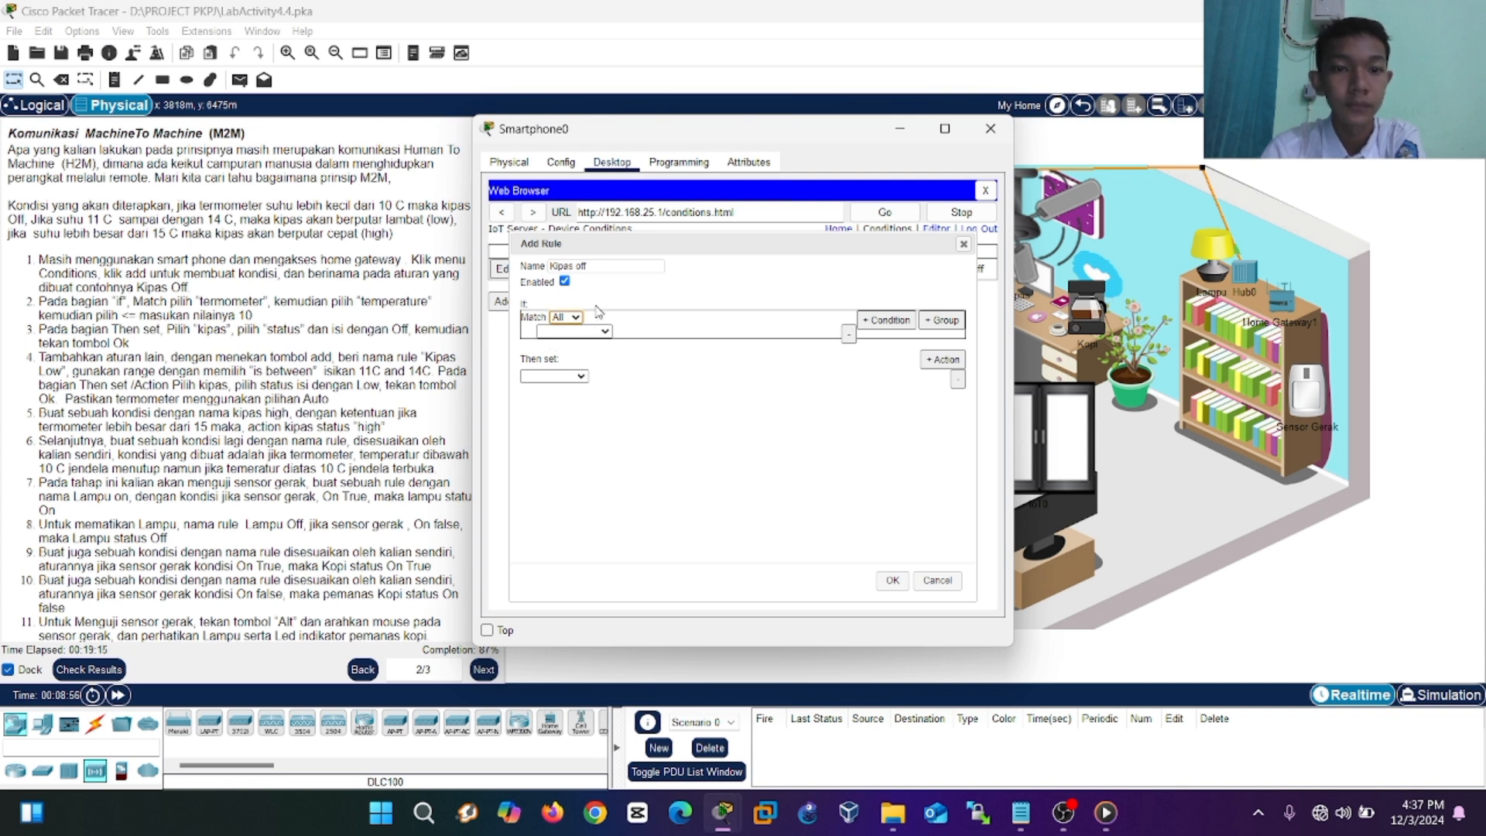
pyautogui.click(597, 271)
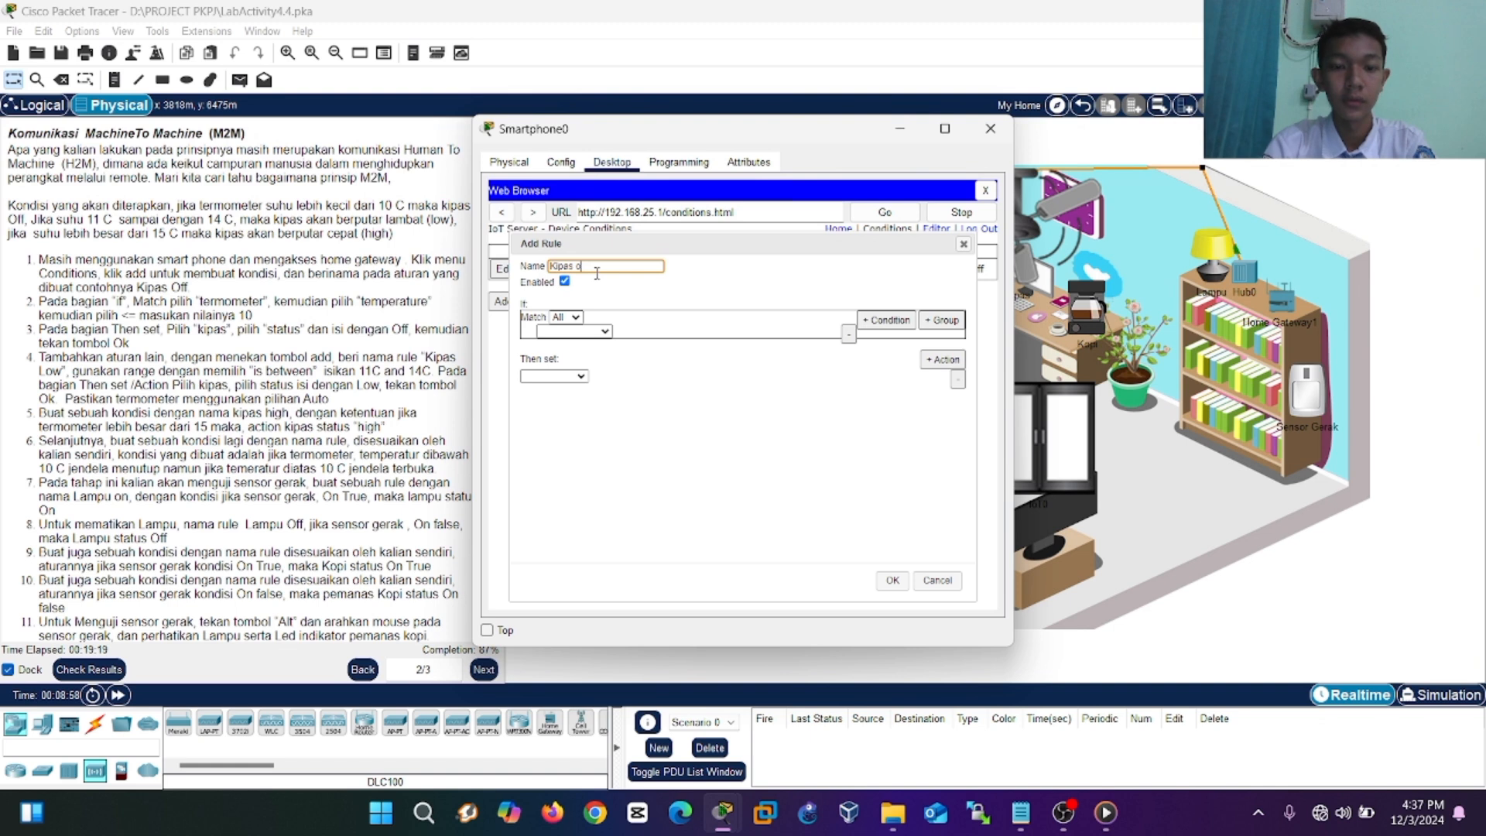
pyautogui.write('low')
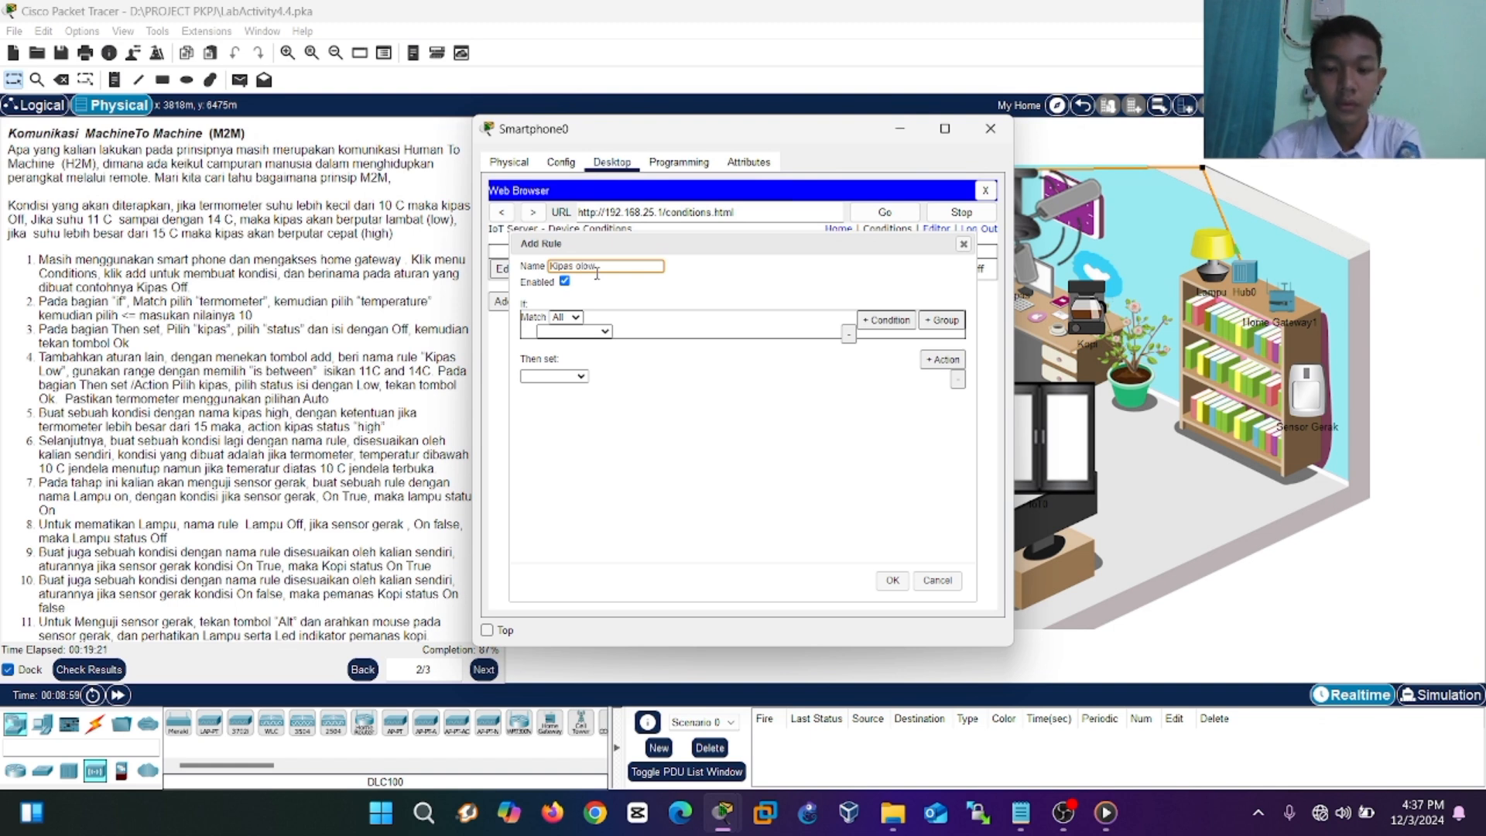
pyautogui.write('low')
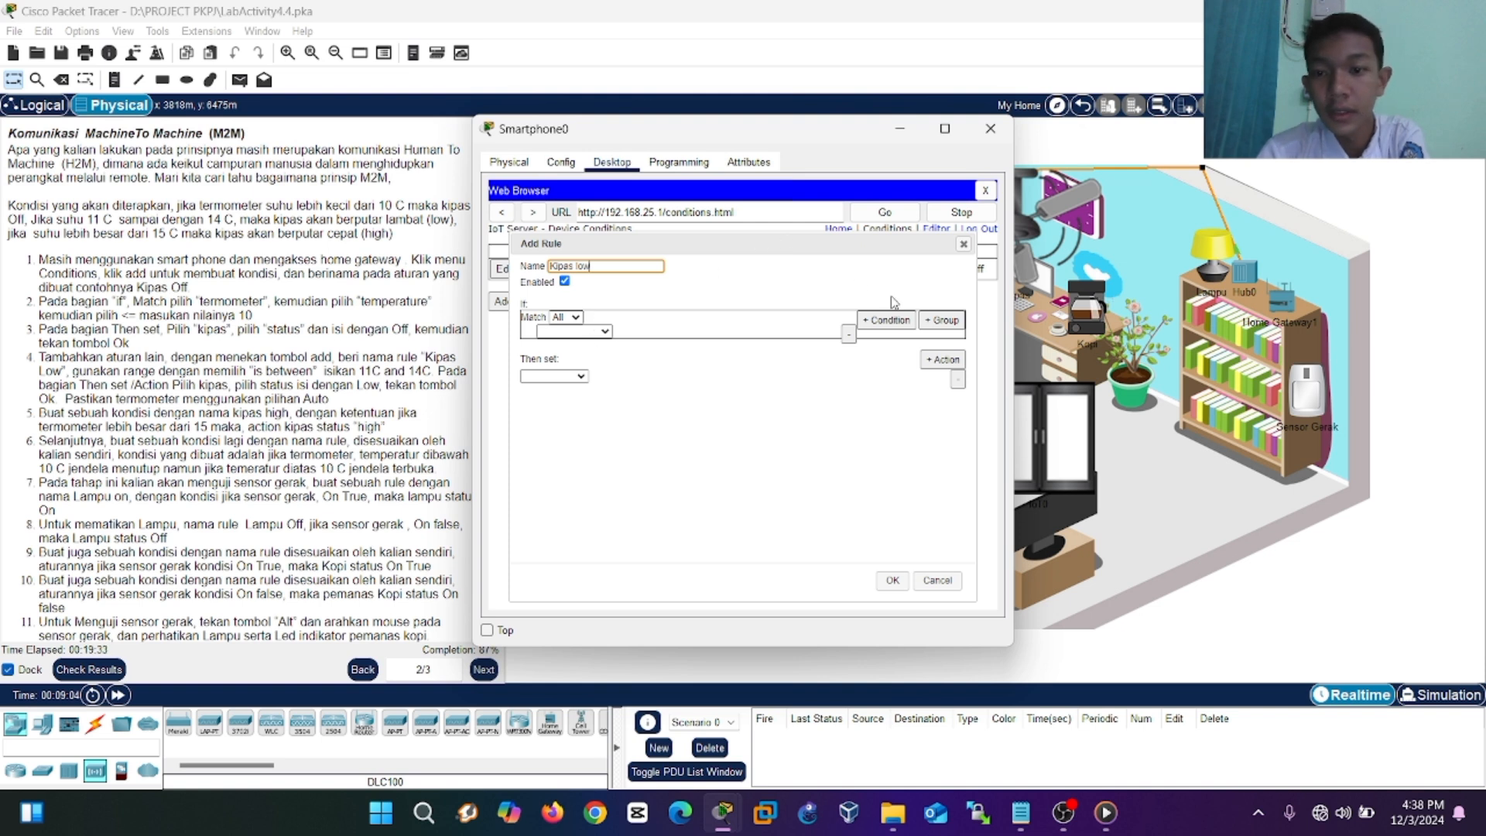
pyautogui.click(945, 318)
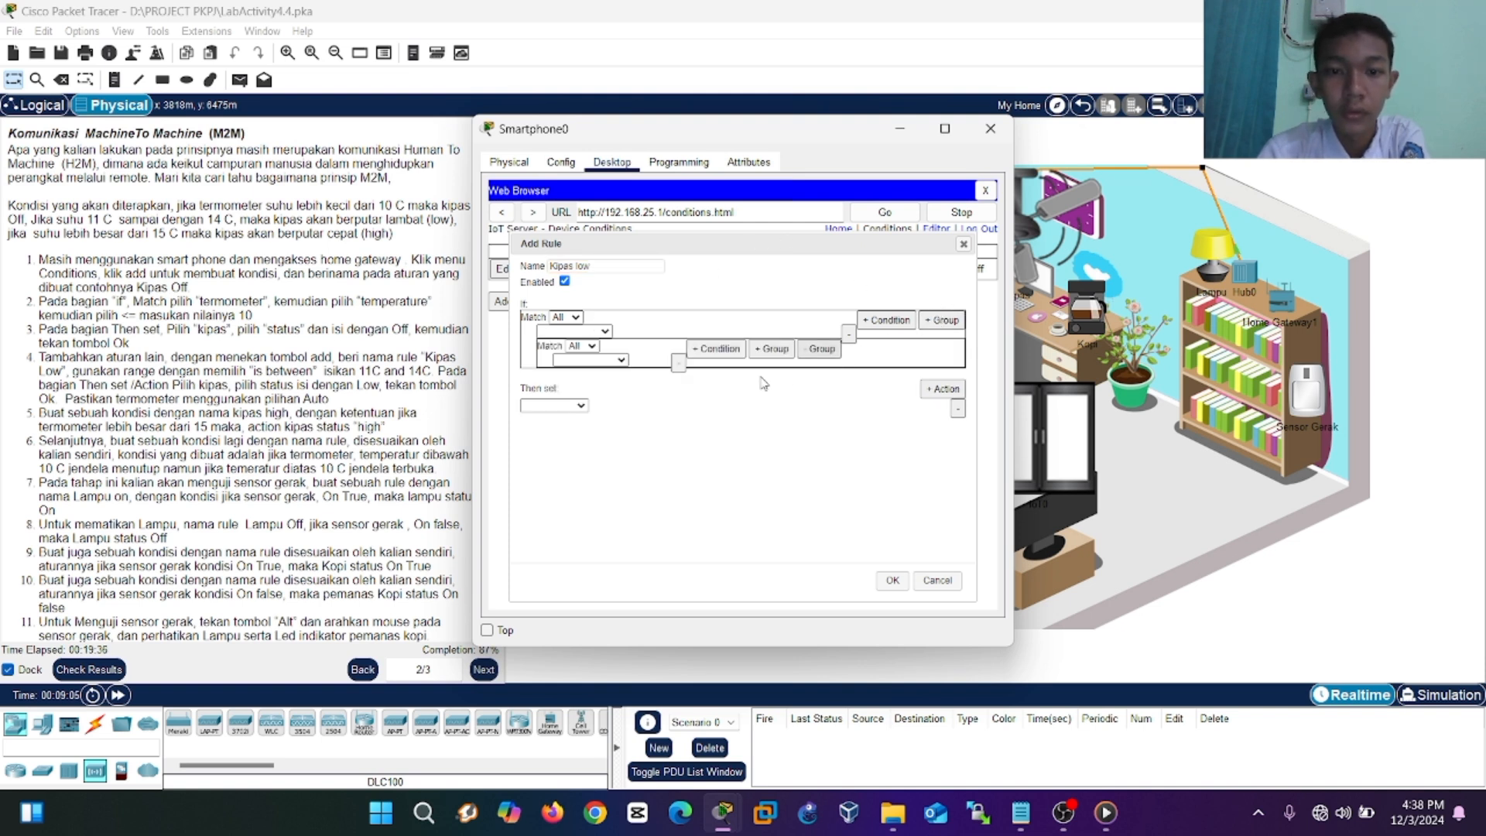
pyautogui.click(678, 364)
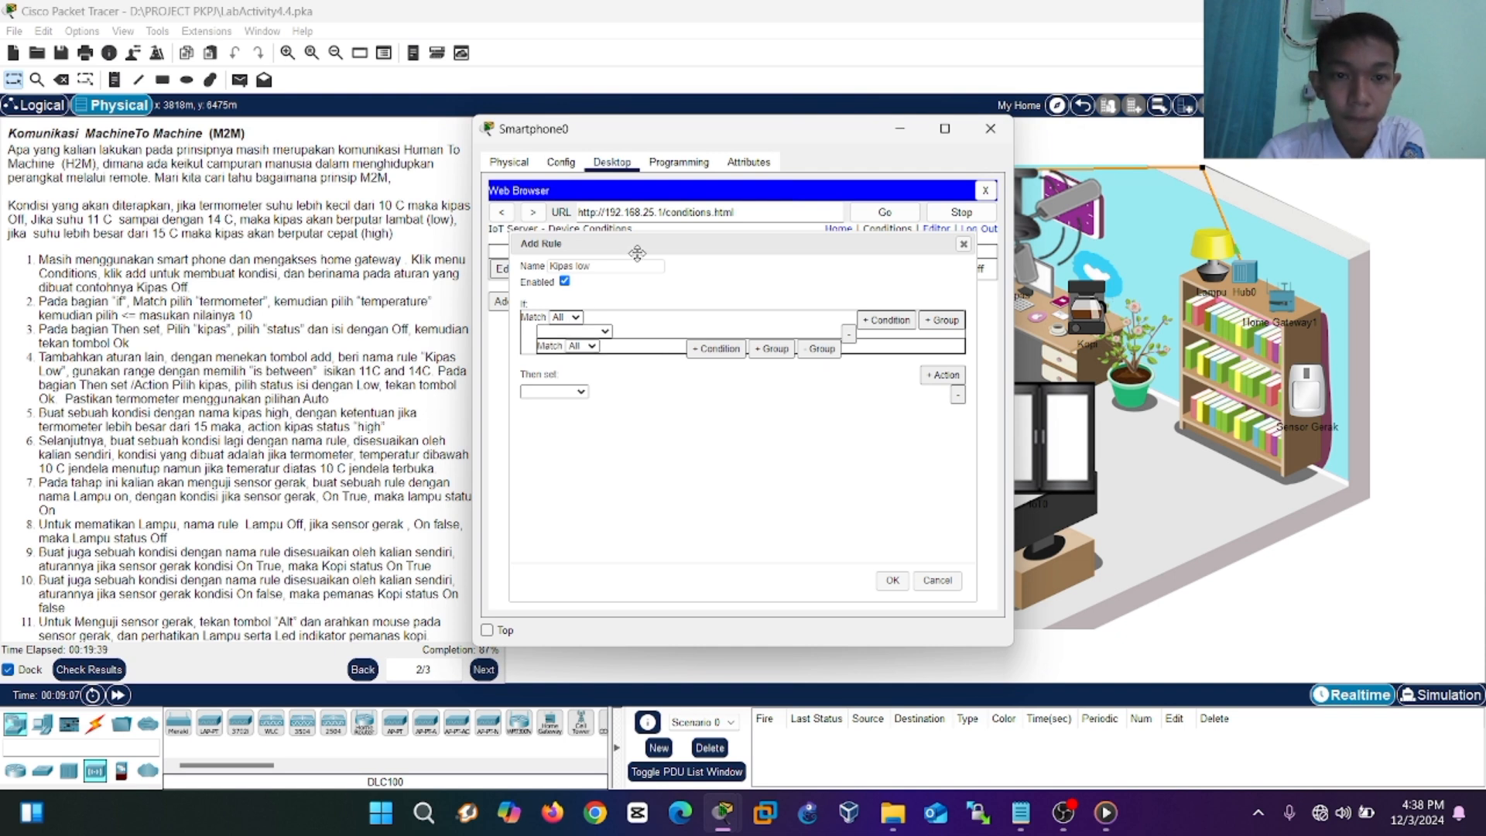
pyautogui.moveTo(650, 249); pyautogui.dragTo(705, 249)
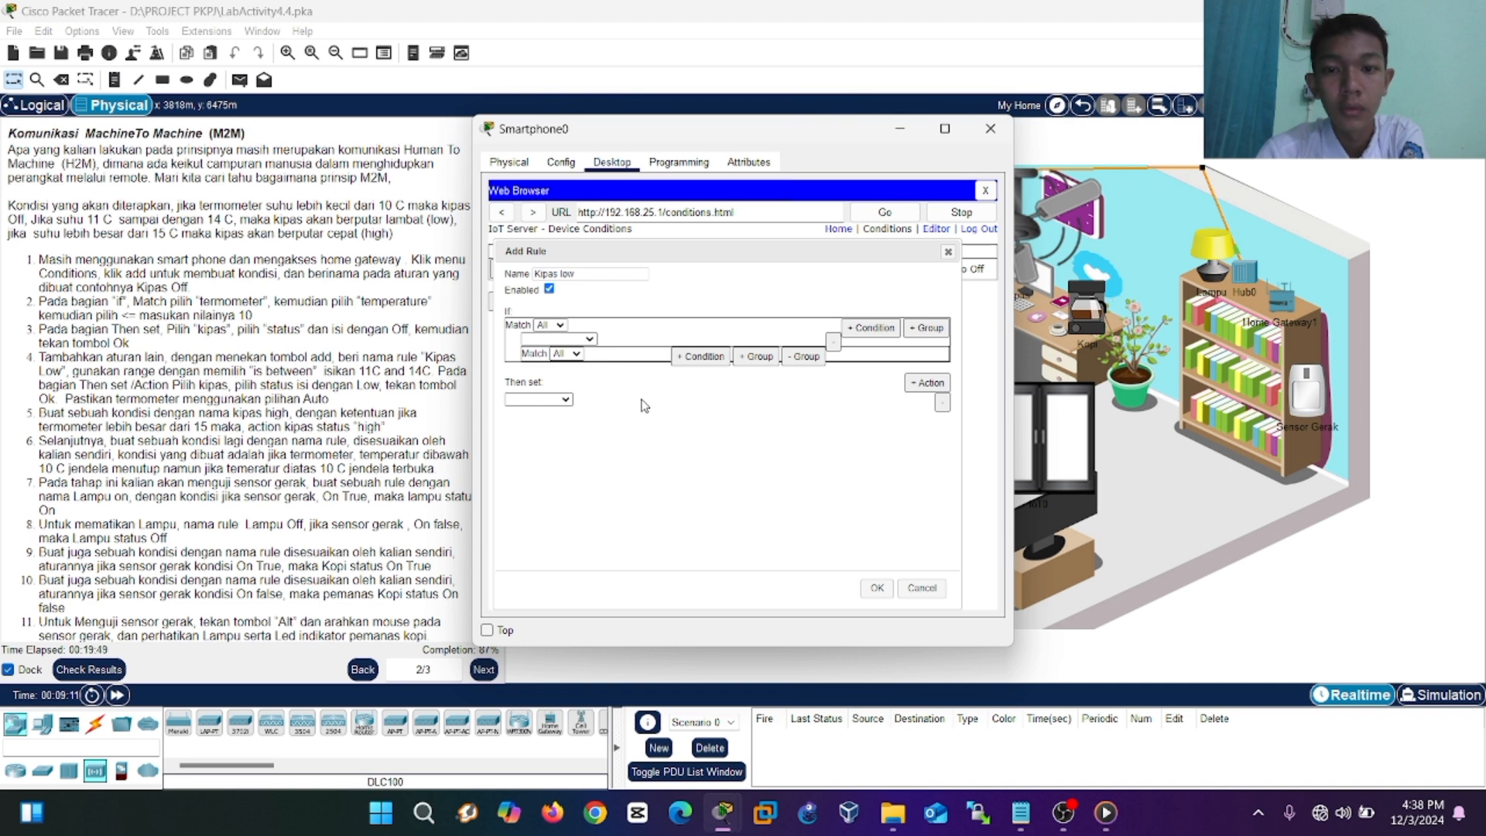
# Remove the nested group and set If to Termometer Temperature between 11 and 14.
pyautogui.click(805, 356)
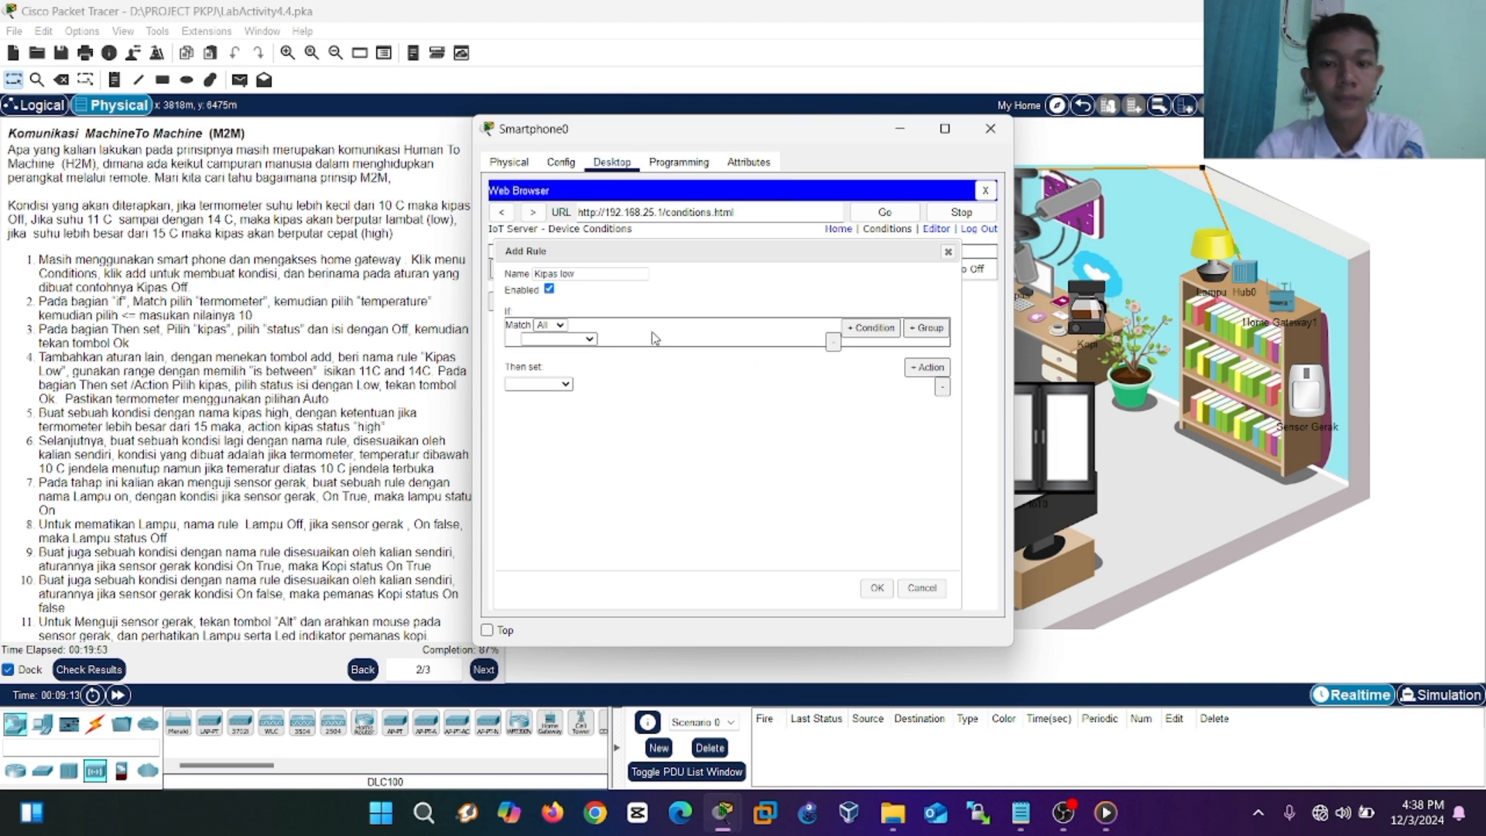
pyautogui.click(555, 384)
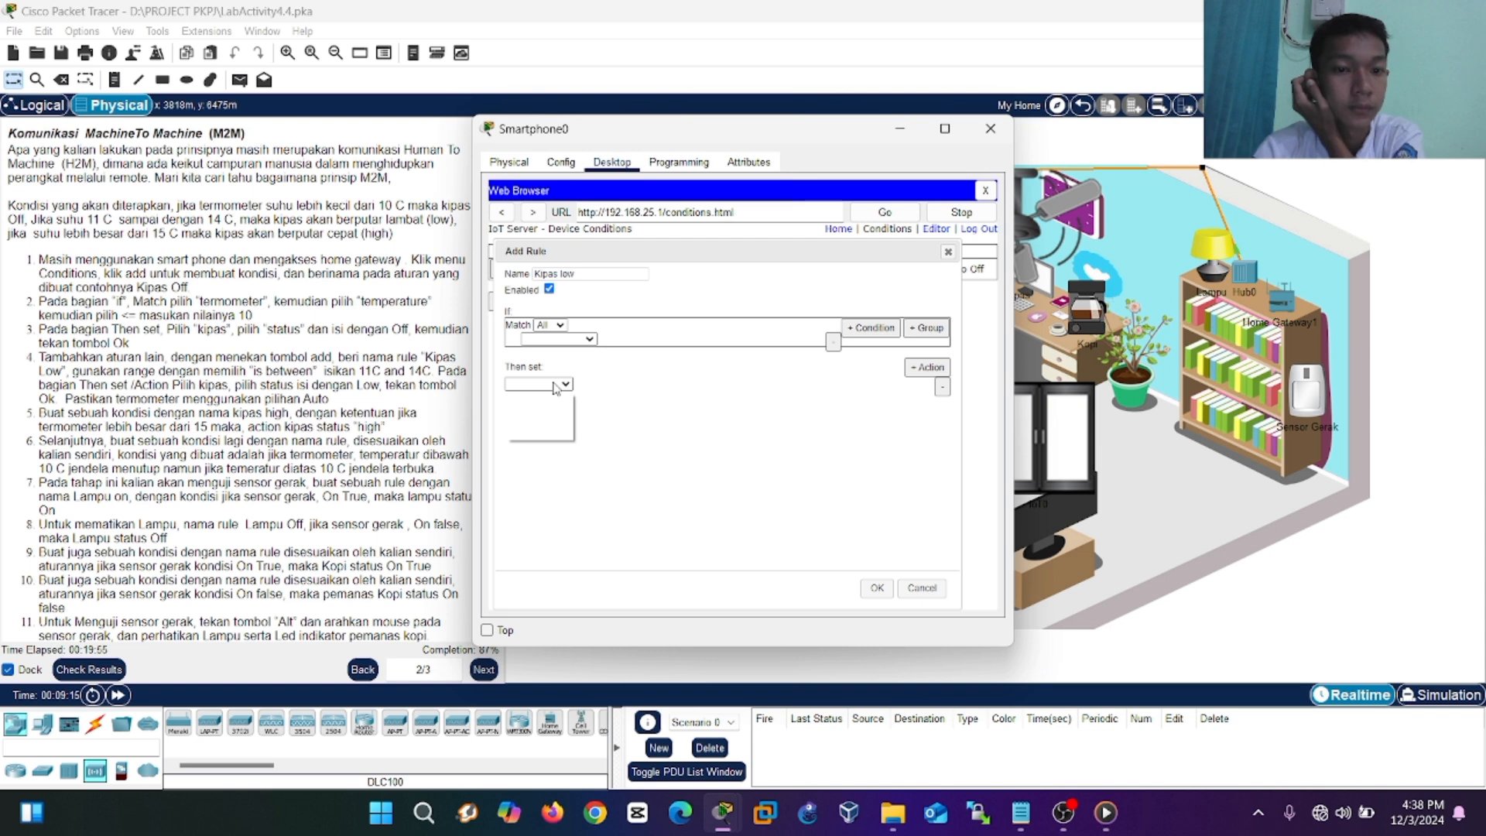
pyautogui.click(588, 390)
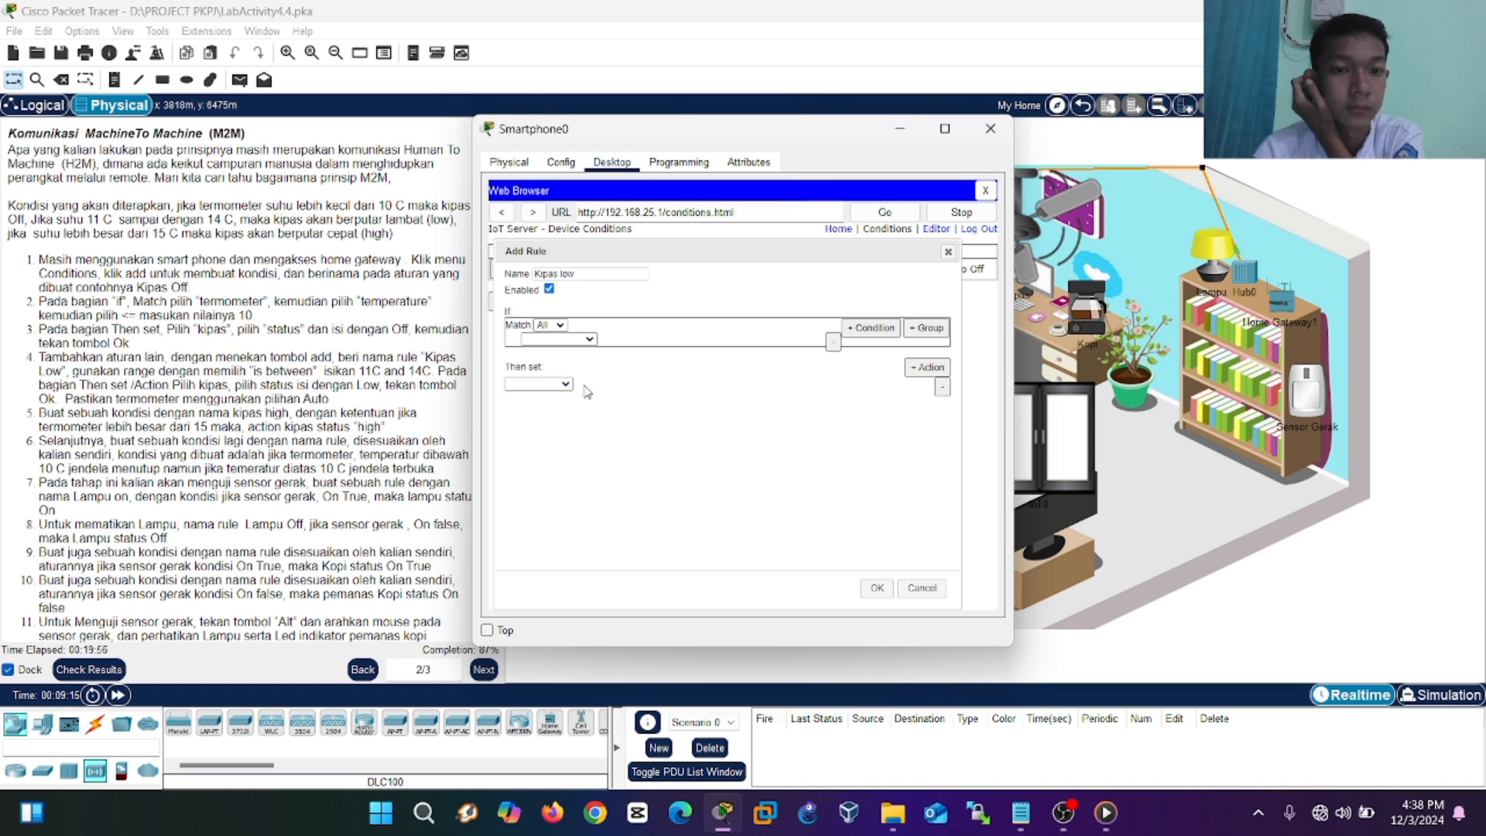
pyautogui.click(586, 343)
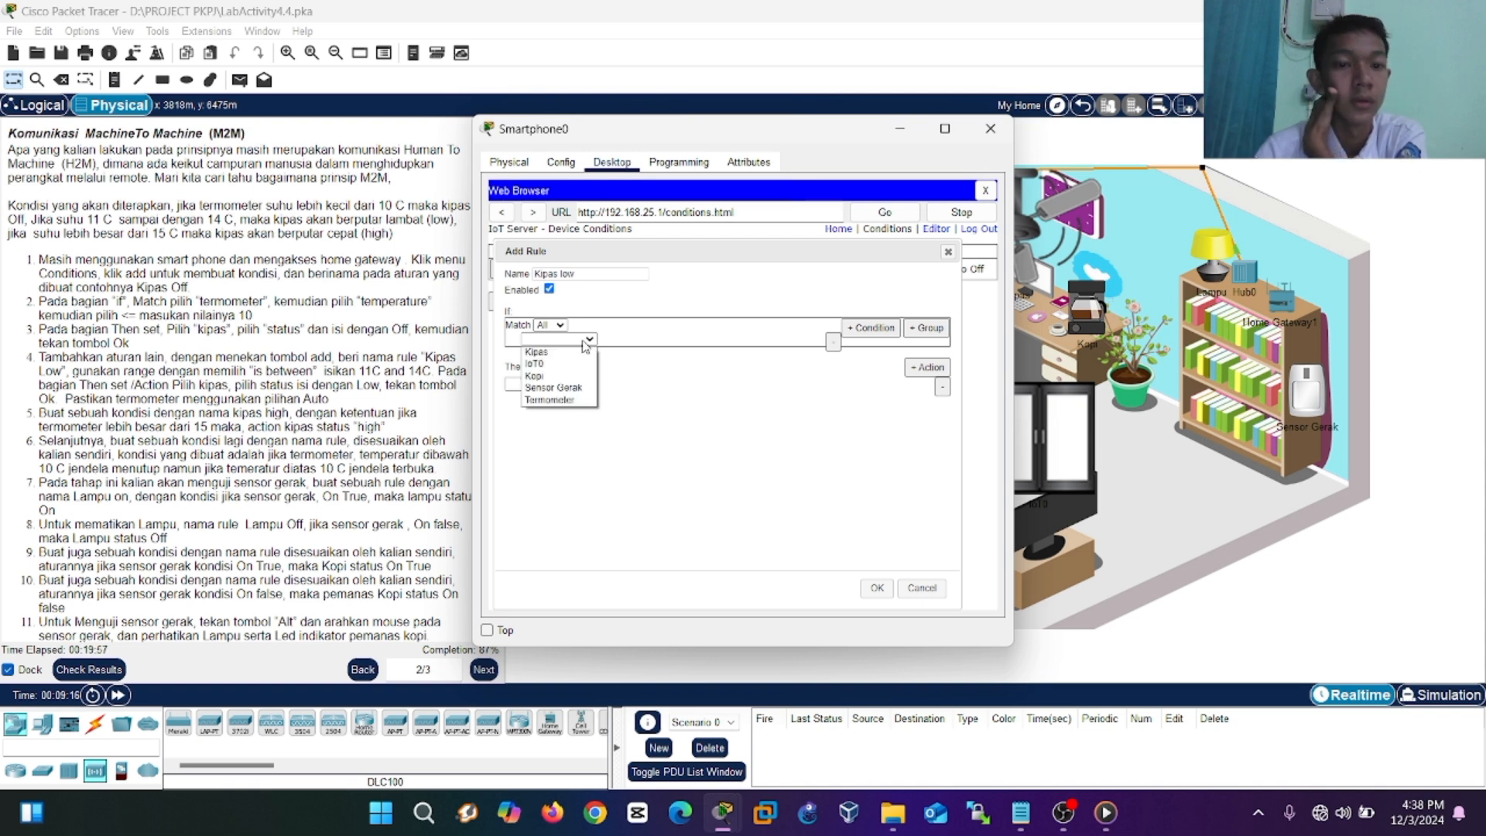
pyautogui.click(557, 400)
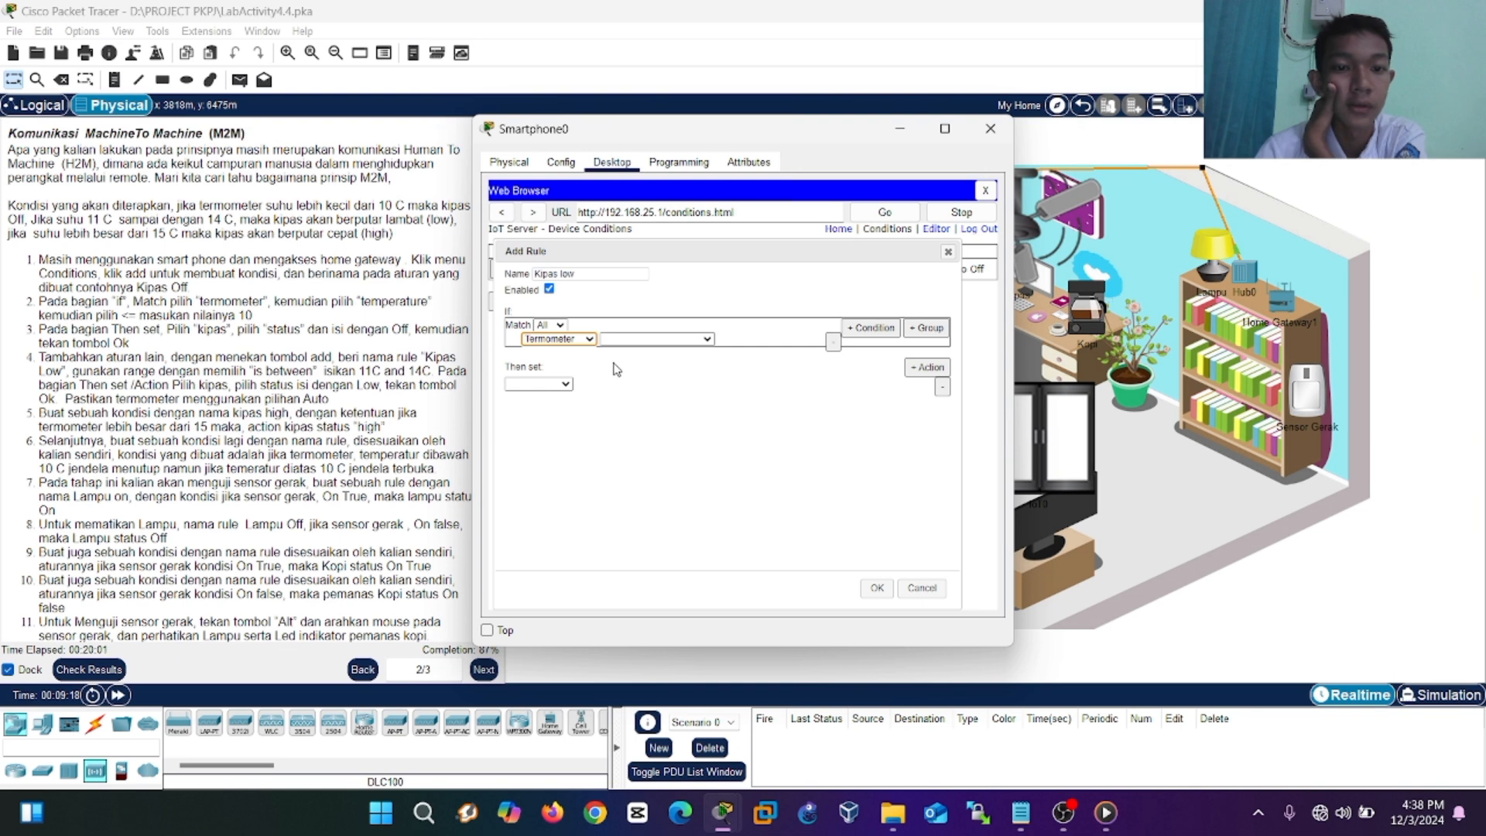
pyautogui.click(640, 341)
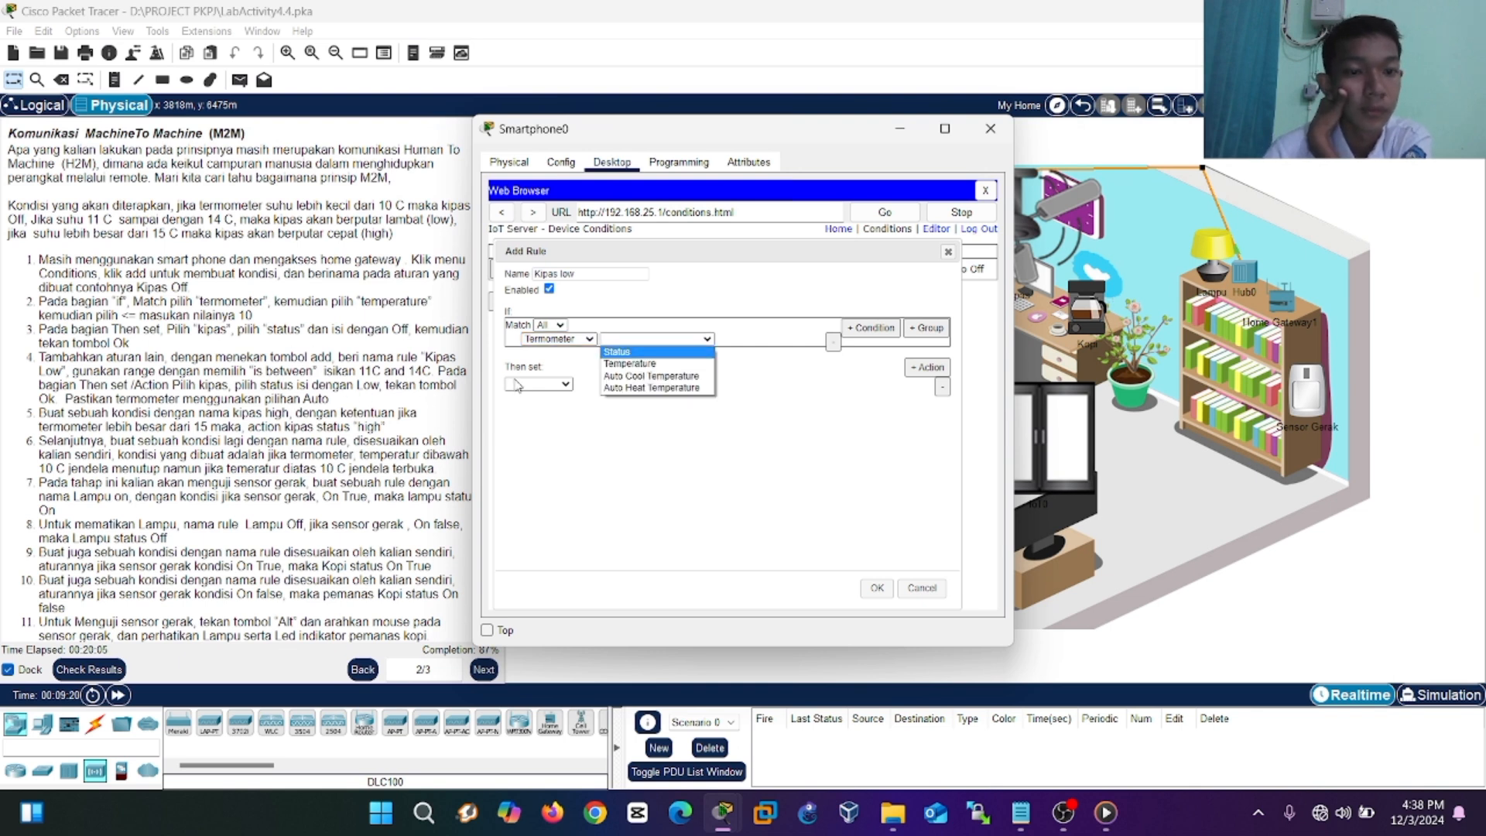
pyautogui.click(636, 365)
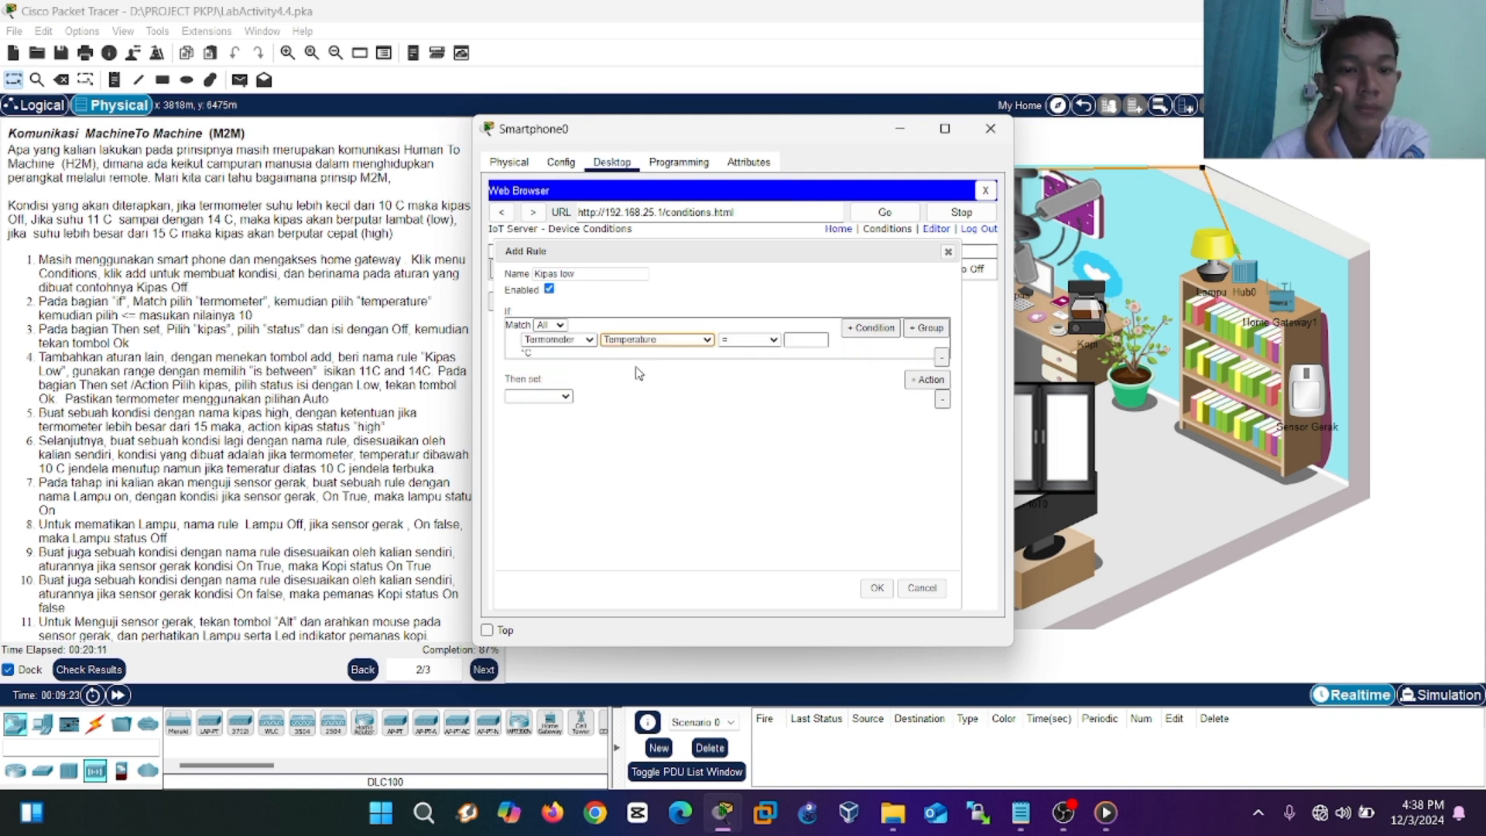
pyautogui.click(764, 340)
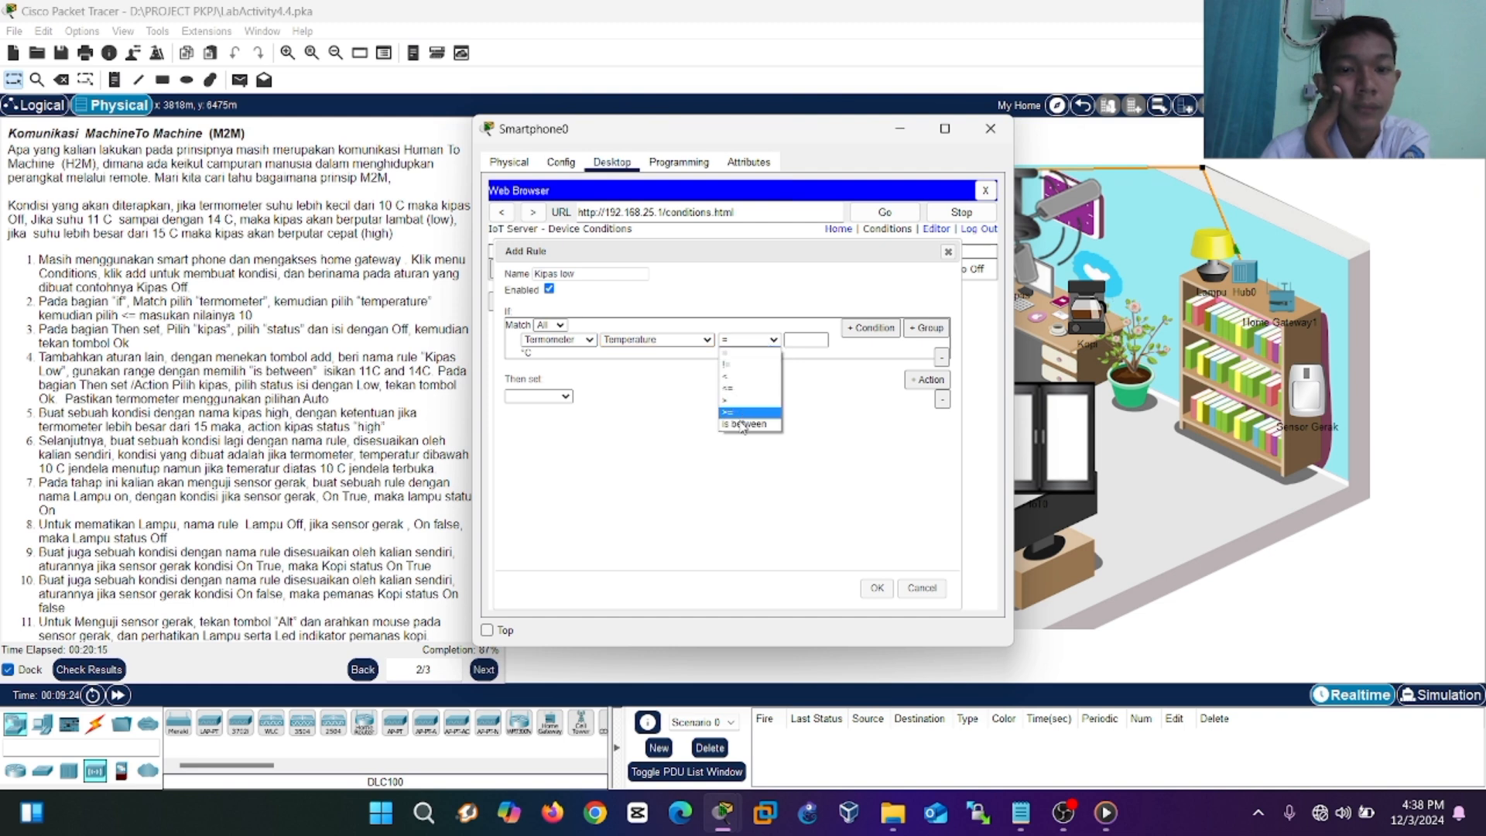
pyautogui.click(741, 424)
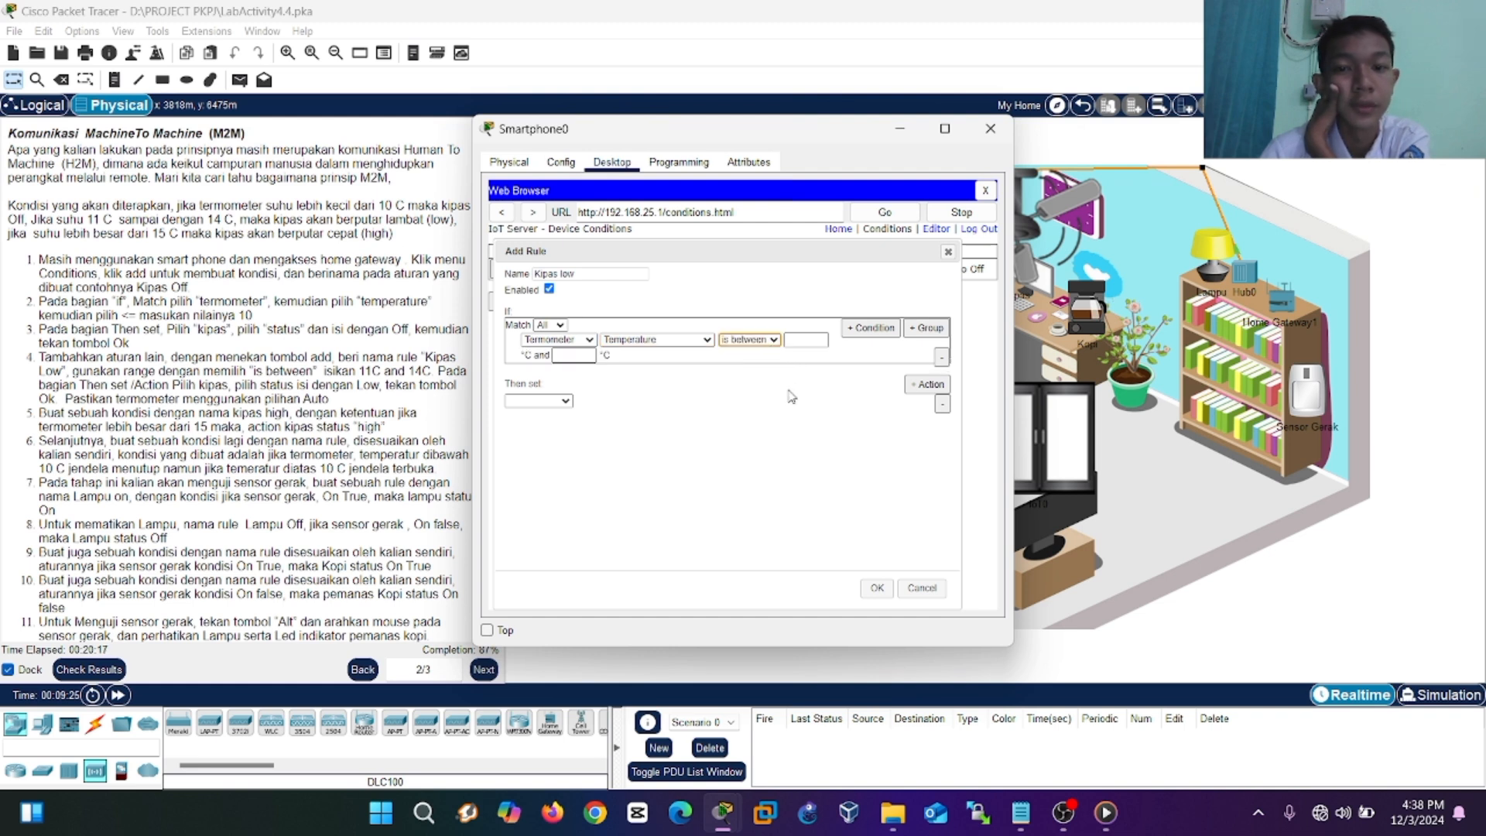
pyautogui.click(796, 338)
pyautogui.write('11')
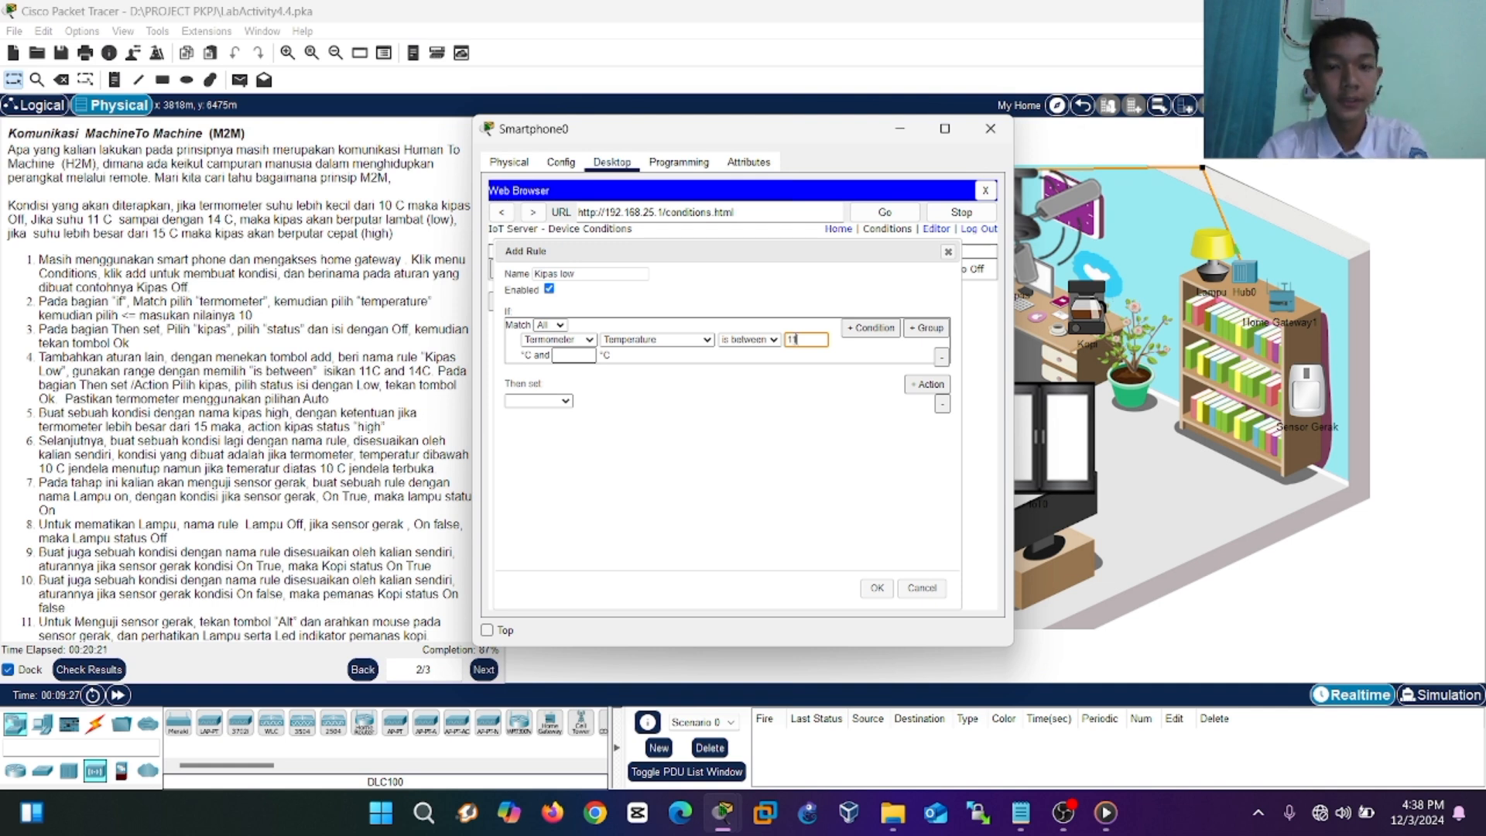
pyautogui.click(582, 354)
pyautogui.write('14')
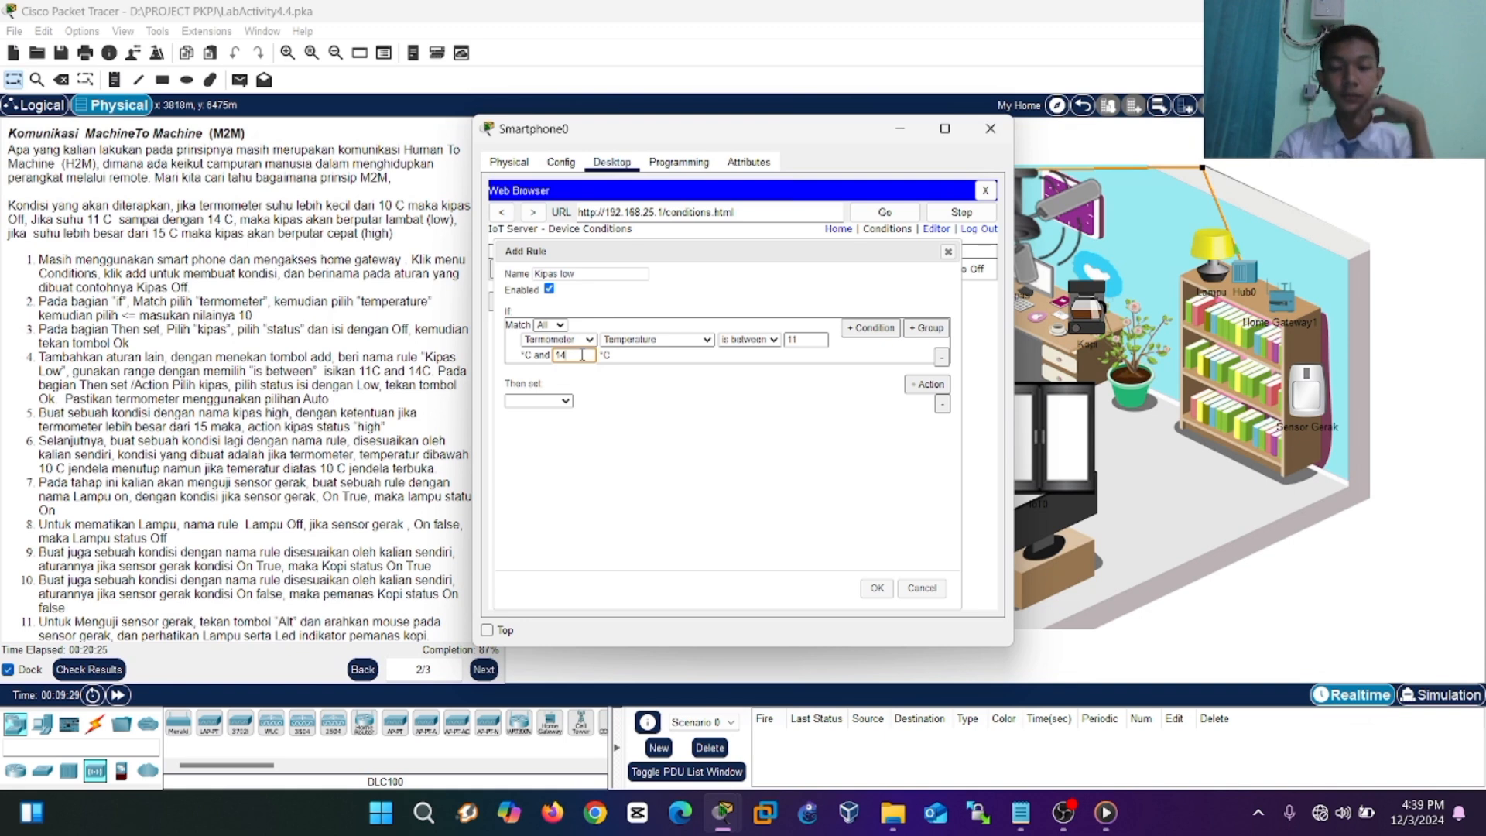
# Set the Then action to Kipas Status Low.
pyautogui.click(567, 408)
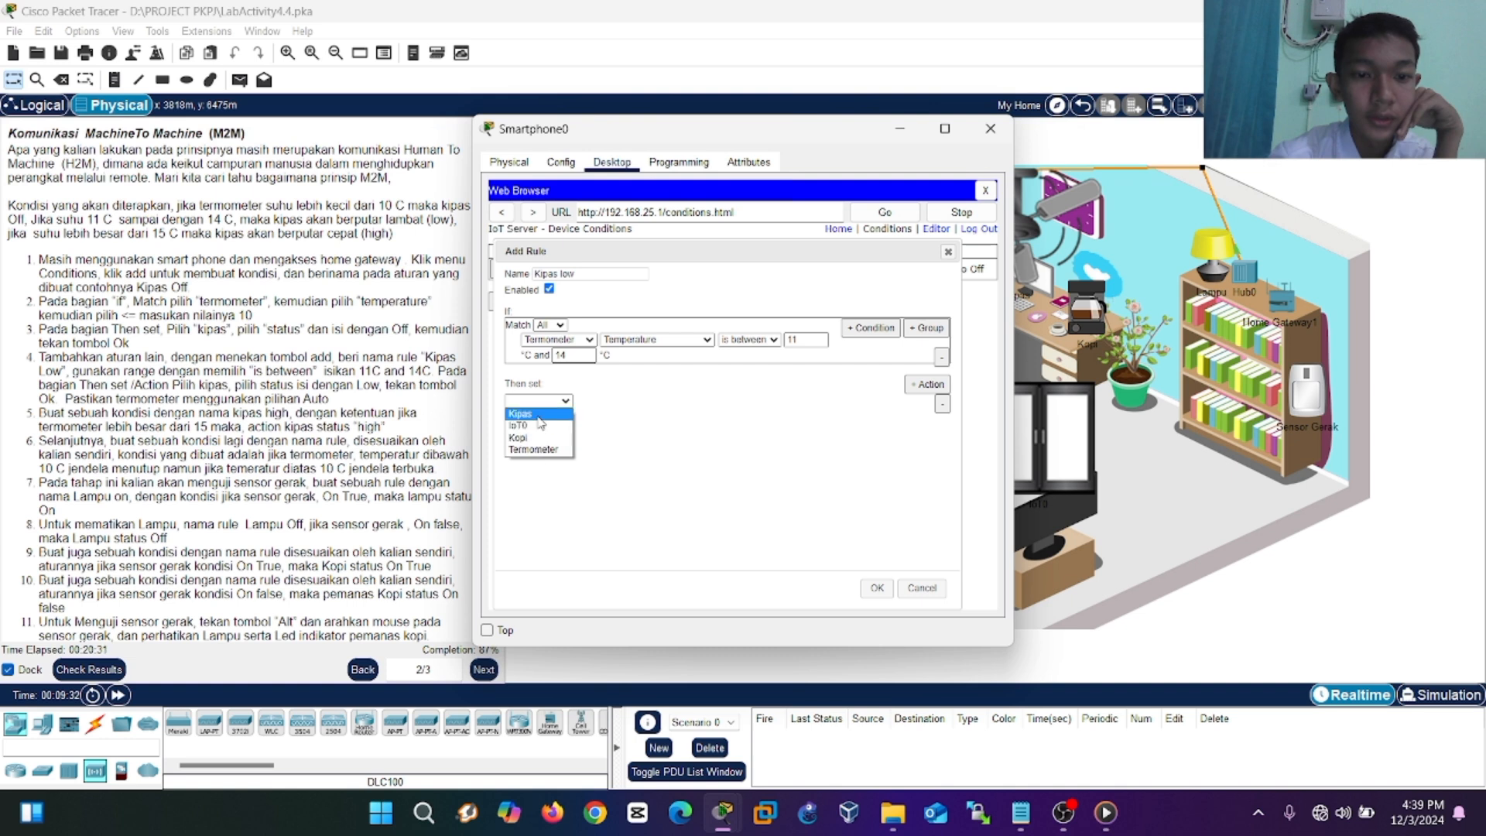
pyautogui.click(537, 417)
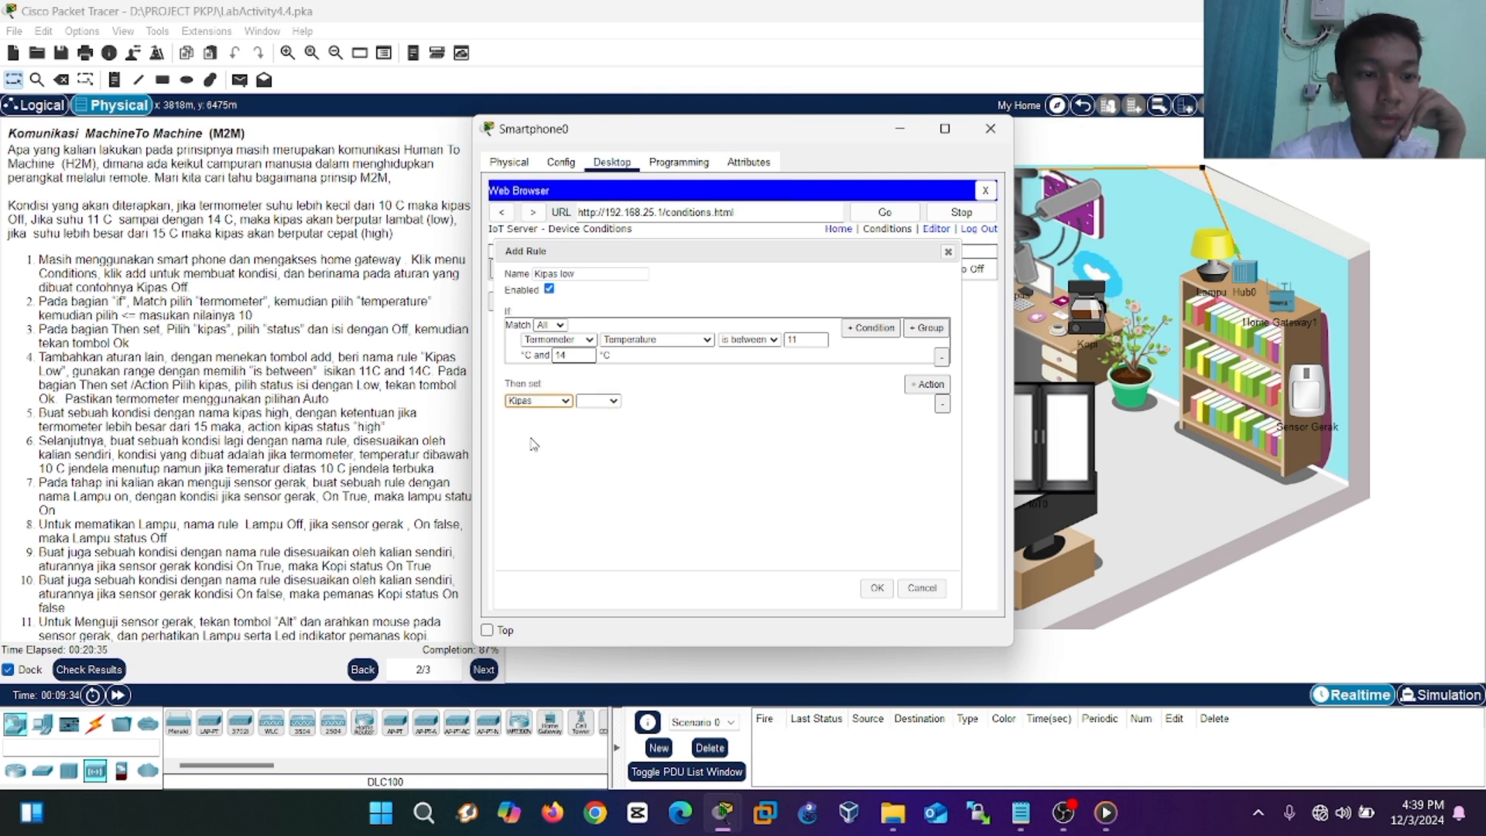
pyautogui.click(597, 401)
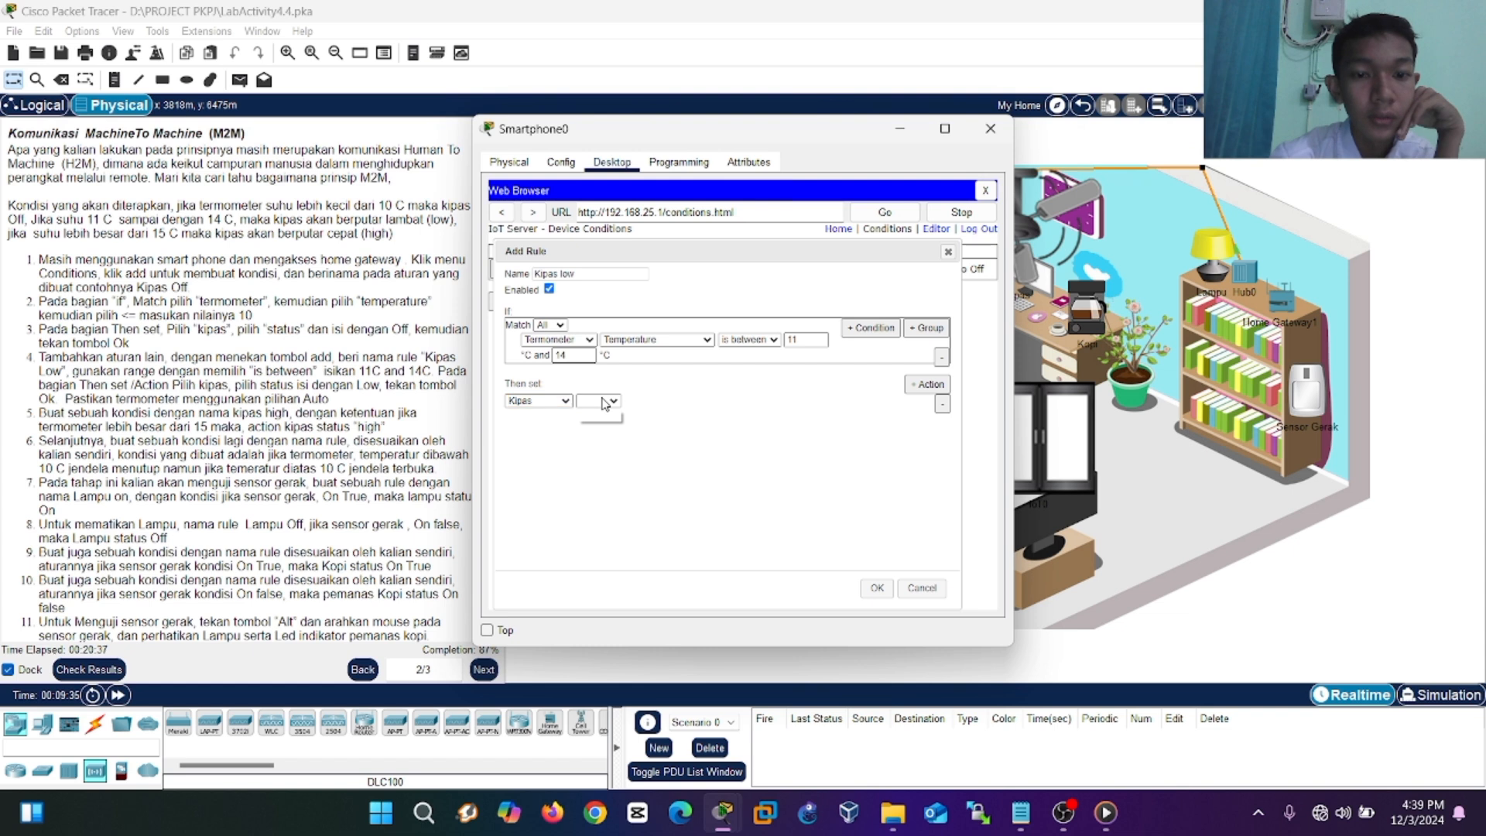
pyautogui.click(597, 416)
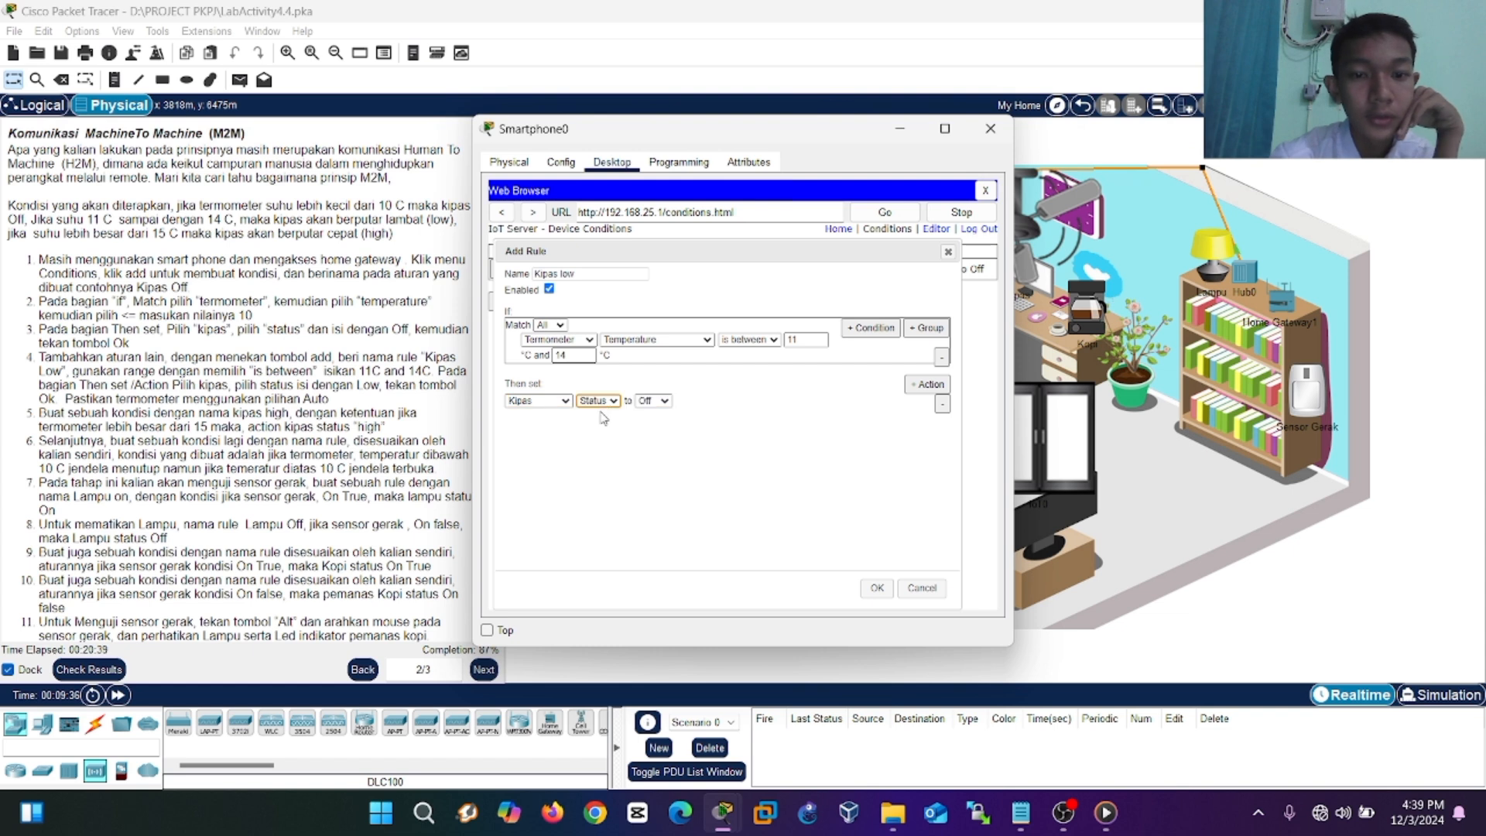
pyautogui.click(653, 401)
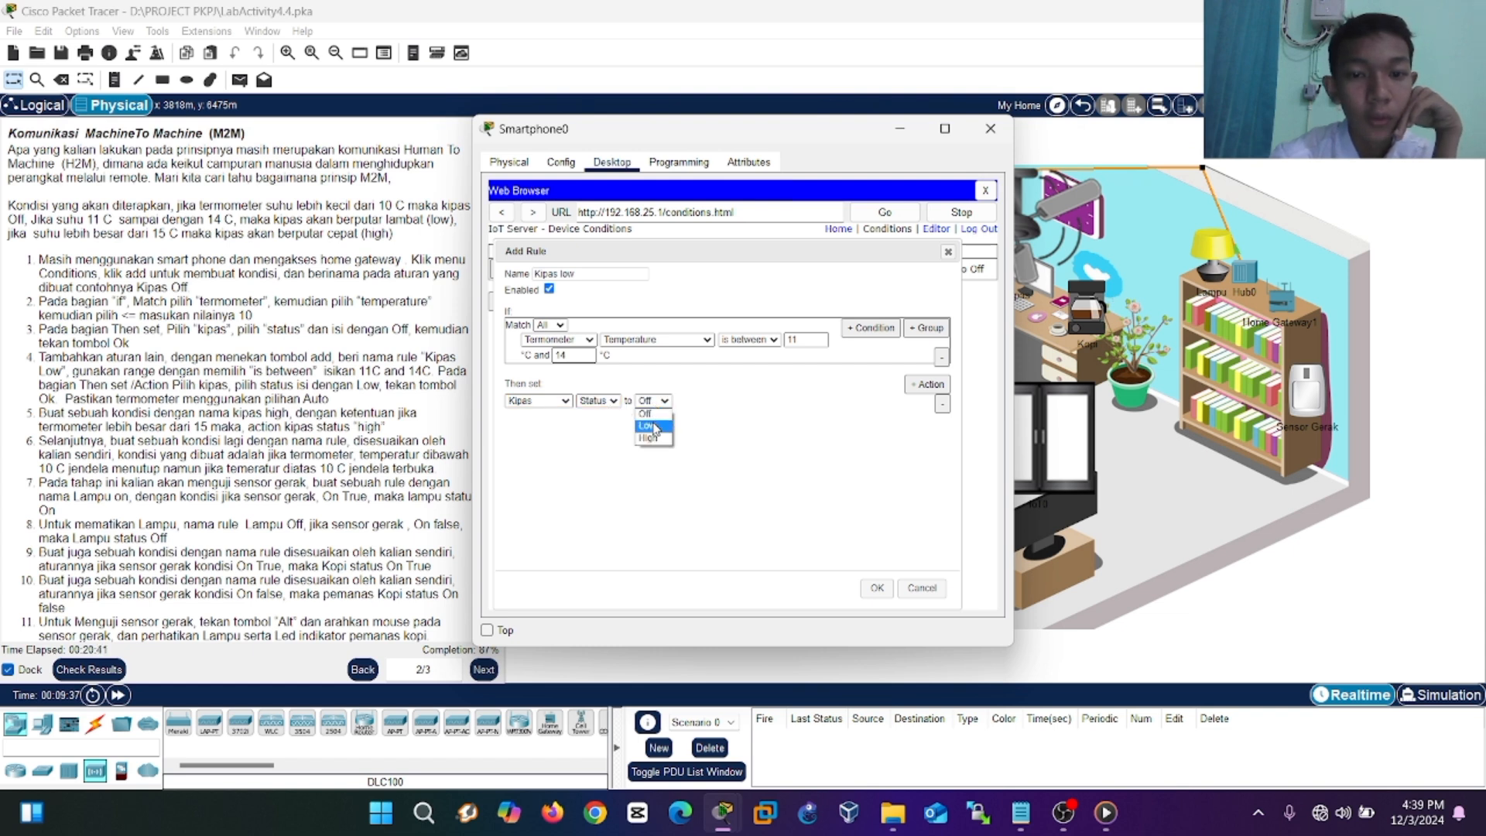
pyautogui.click(654, 426)
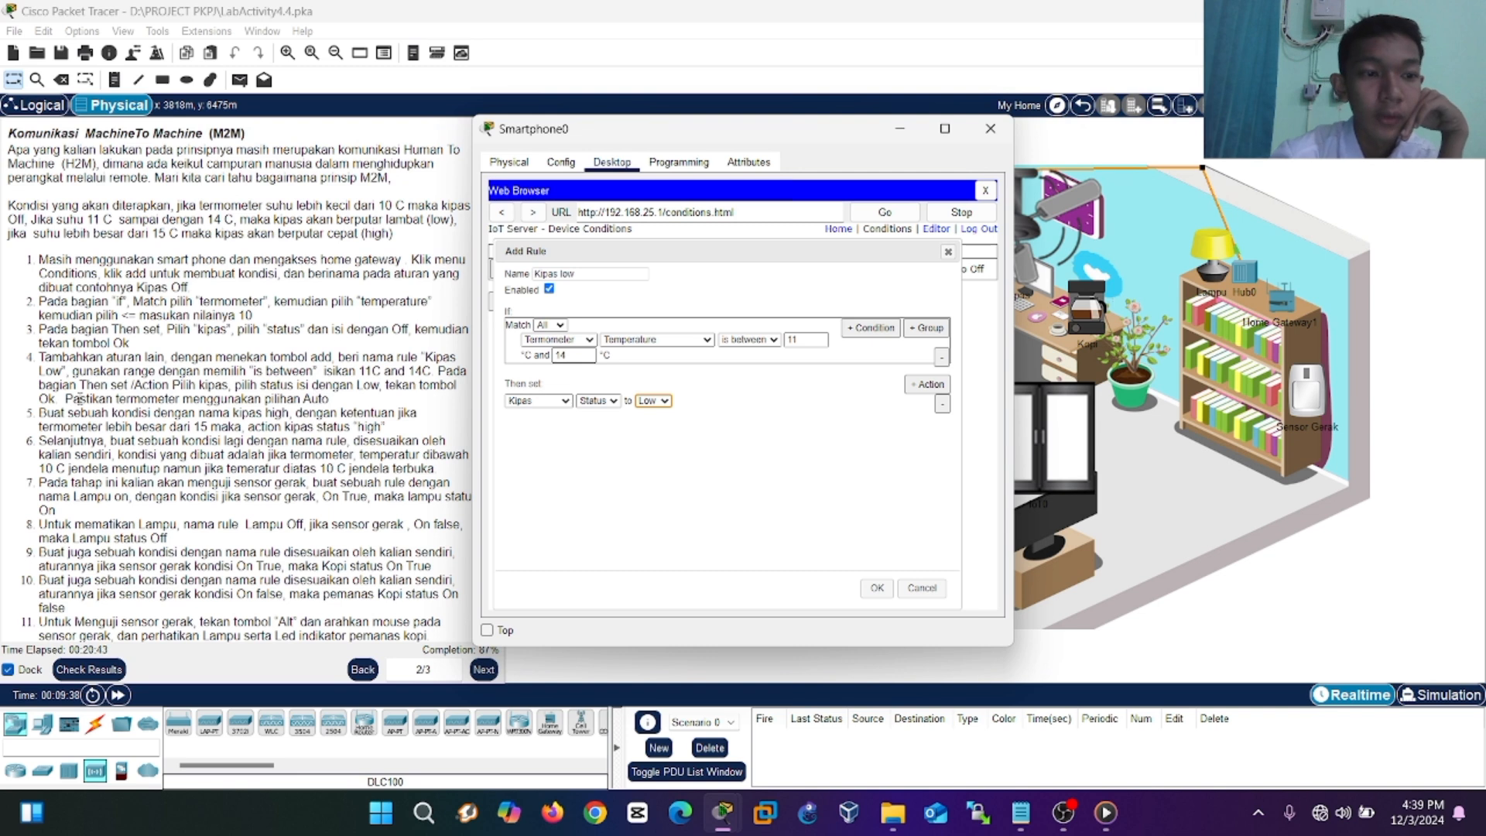
# Save the Kipas low rule and add the Kipas high and Jendela tertutup/terbuka rules.
pyautogui.click(875, 589)
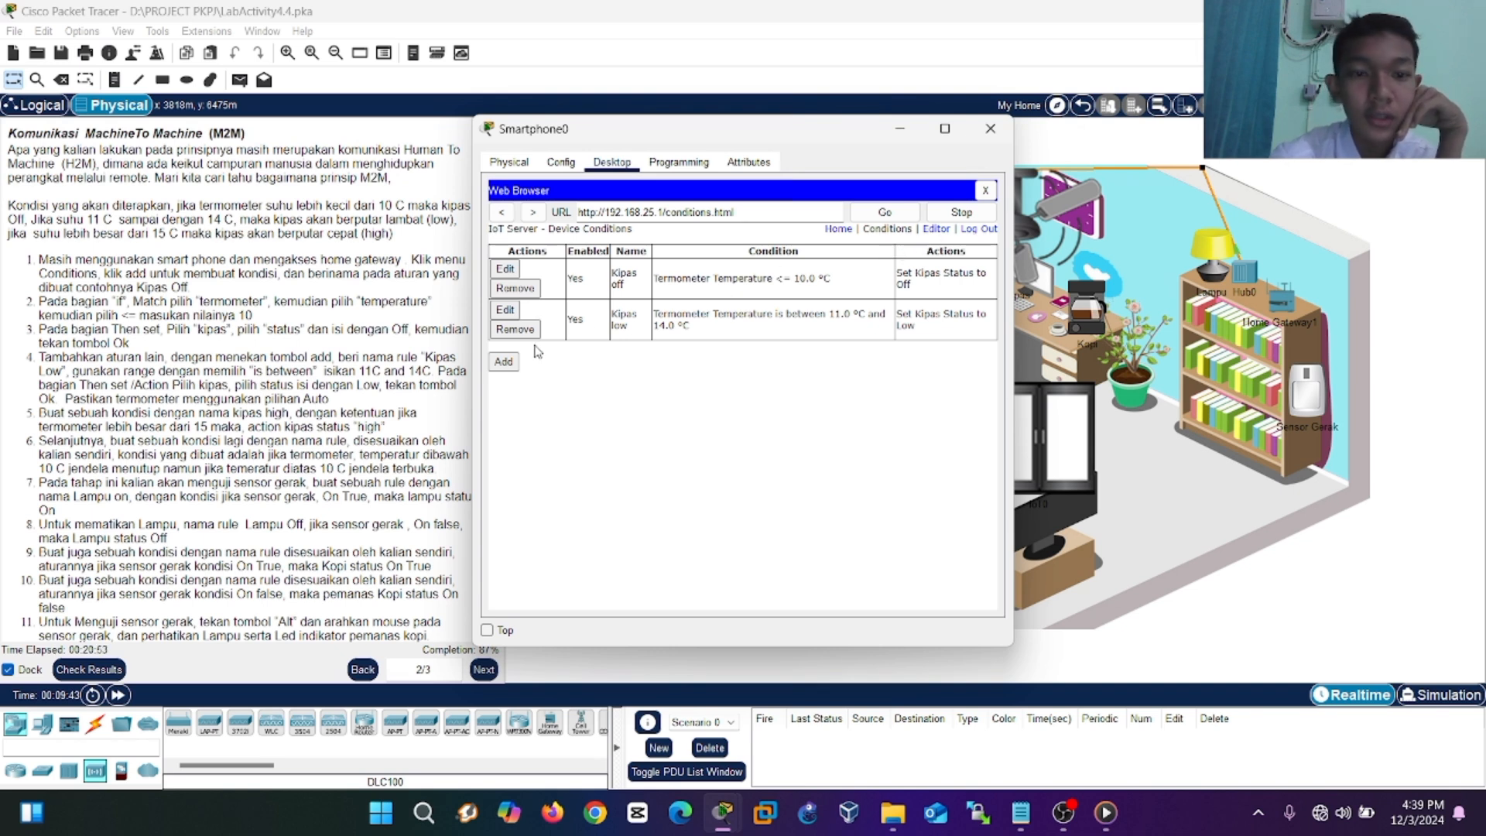
pyautogui.click(507, 363)
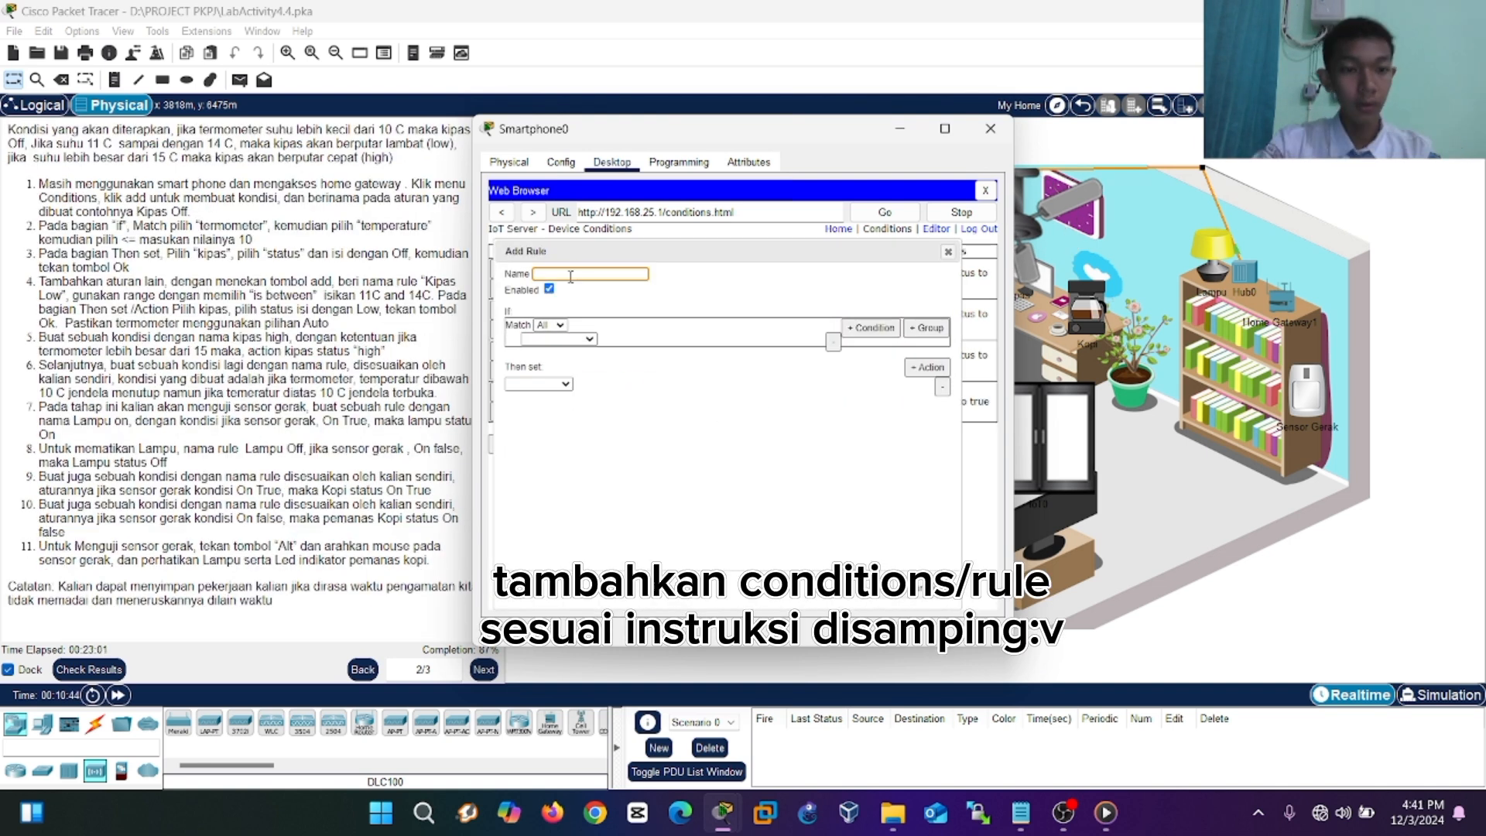
pyautogui.write('jendela')
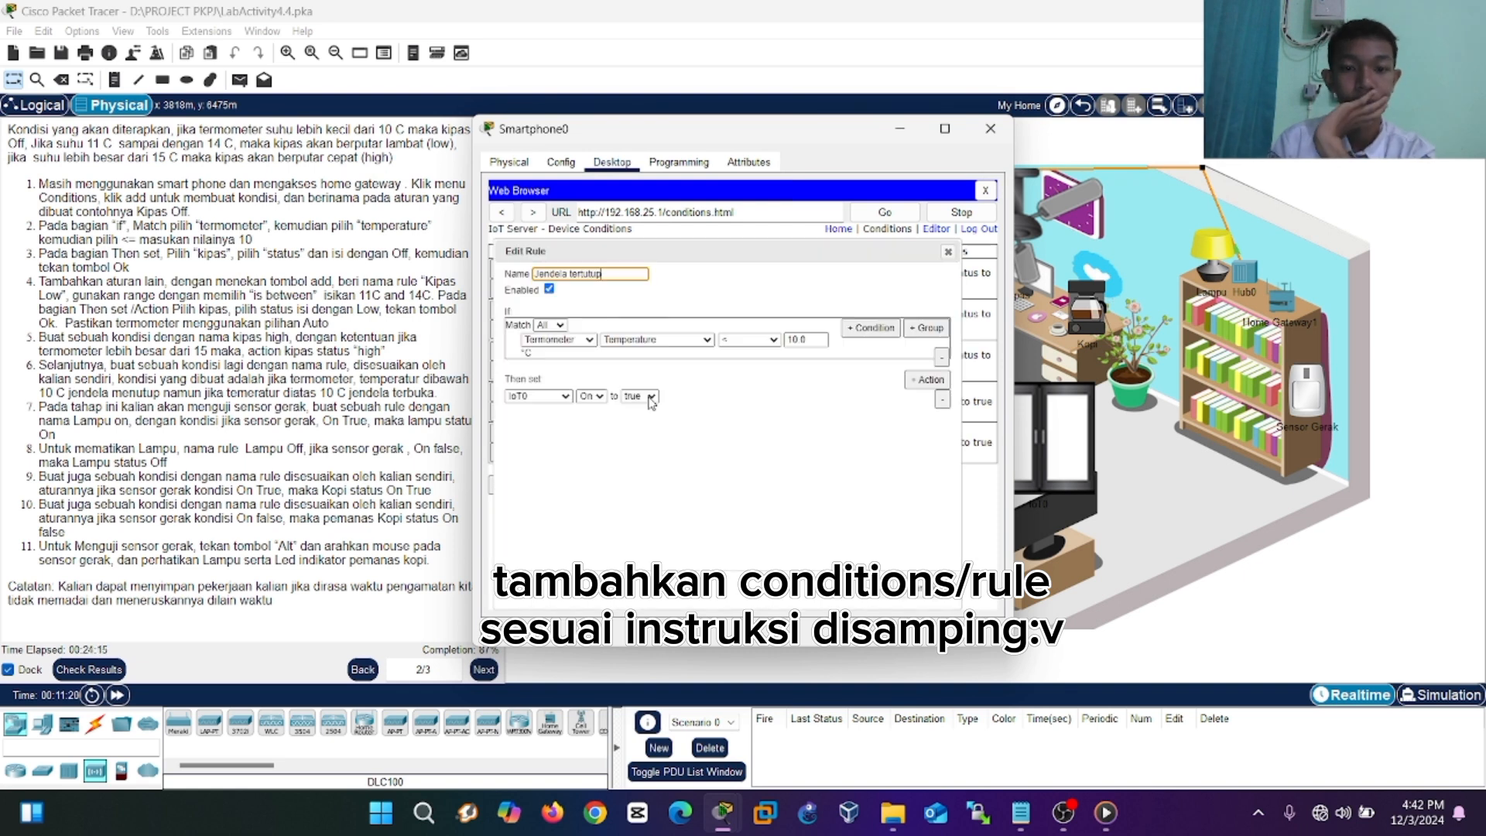
pyautogui.click(503, 484)
pyautogui.write('lampu on')
pyautogui.click(561, 338)
pyautogui.click(572, 390)
pyautogui.click(539, 383)
pyautogui.click(1211, 252)
pyautogui.click(640, 160)
pyautogui.click(834, 232)
pyautogui.click(887, 229)
# Add the lampu on and lampu off rules.
pyautogui.click(502, 484)
pyautogui.click(608, 268)
pyautogui.write('lampu on')
pyautogui.click(574, 332)
pyautogui.click(572, 390)
pyautogui.click(554, 377)
pyautogui.click(667, 377)
pyautogui.click(892, 580)
pyautogui.click(501, 525)
pyautogui.click(606, 266)
pyautogui.write('lampu off')
pyautogui.click(587, 331)
pyautogui.click(892, 581)
# Add the kopi on and kopi off rules.
pyautogui.click(502, 567)
pyautogui.click(605, 266)
pyautogui.write('kopi on')
pyautogui.click(574, 331)
pyautogui.click(572, 389)
pyautogui.click(893, 580)
pyautogui.click(503, 607)
pyautogui.write('kopi off')
pyautogui.click(574, 331)
pyautogui.click(572, 390)
pyautogui.click(892, 581)
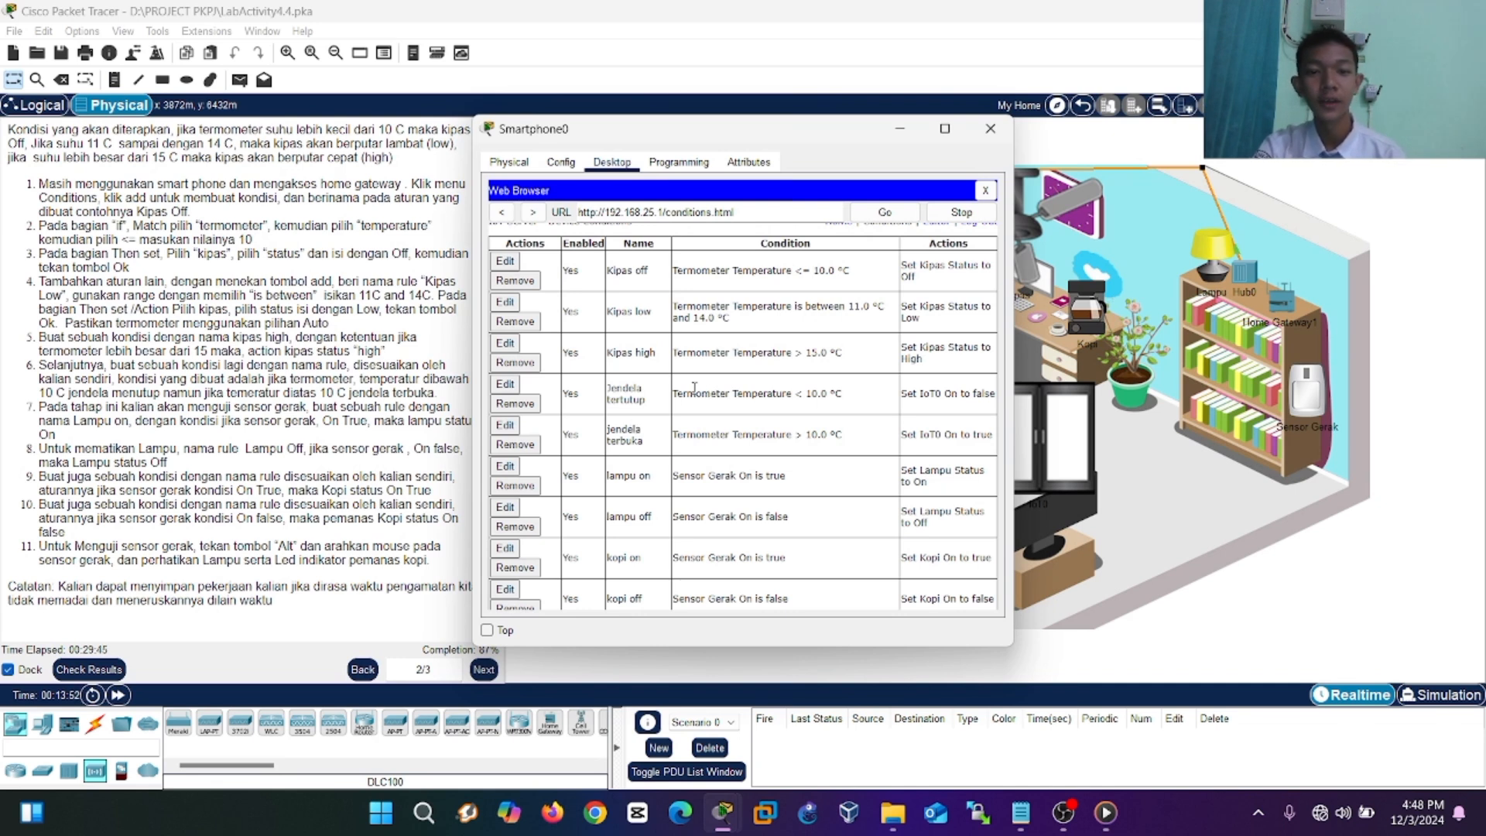
# Move the Smartphone0 window aside, minimize it, and advance the instructions to page 3/3.
pyautogui.scroll(-3, 694, 389)
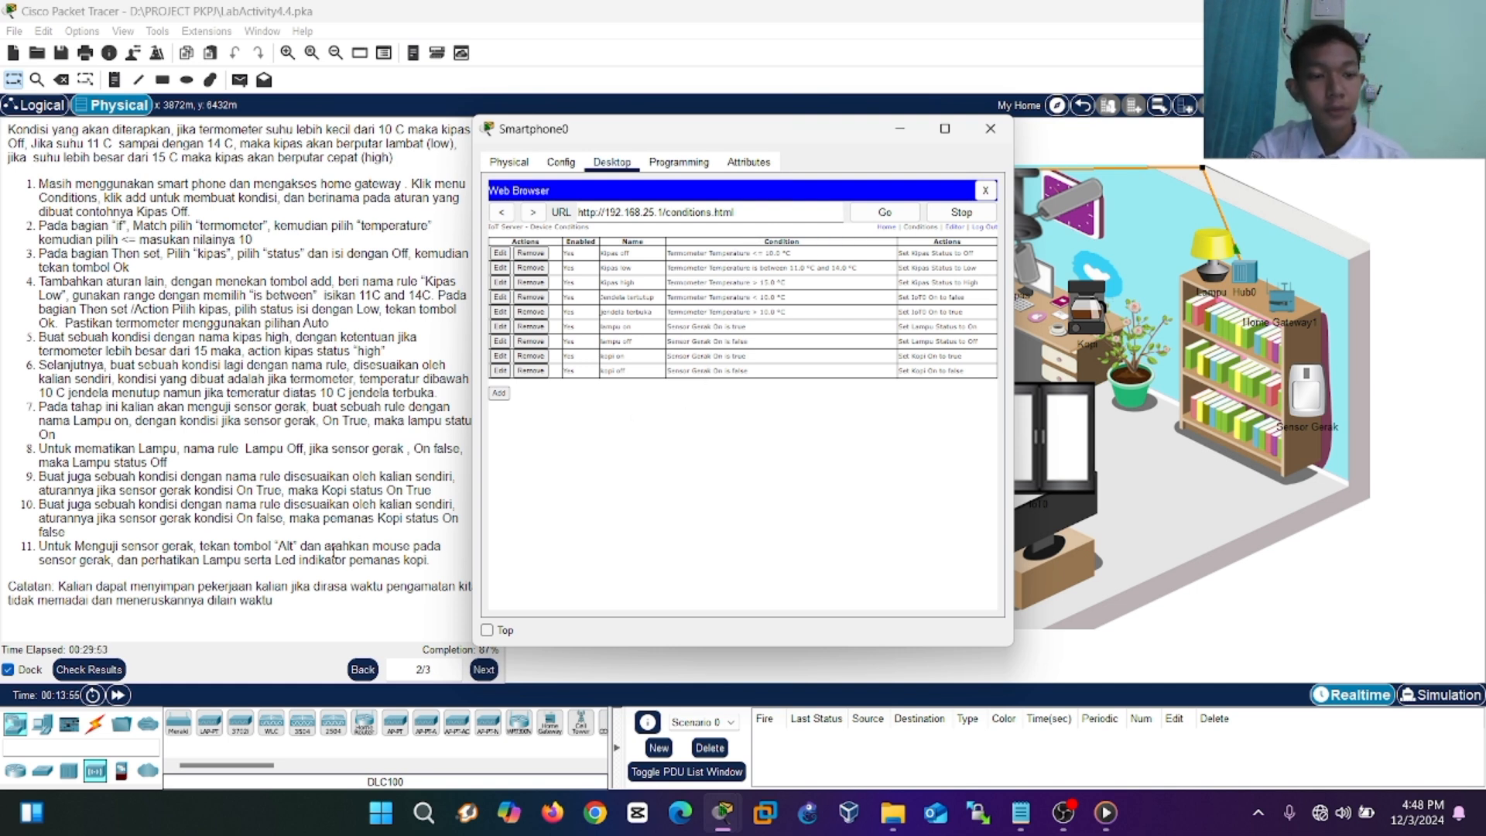
pyautogui.moveTo(810, 127); pyautogui.dragTo(458, 108)
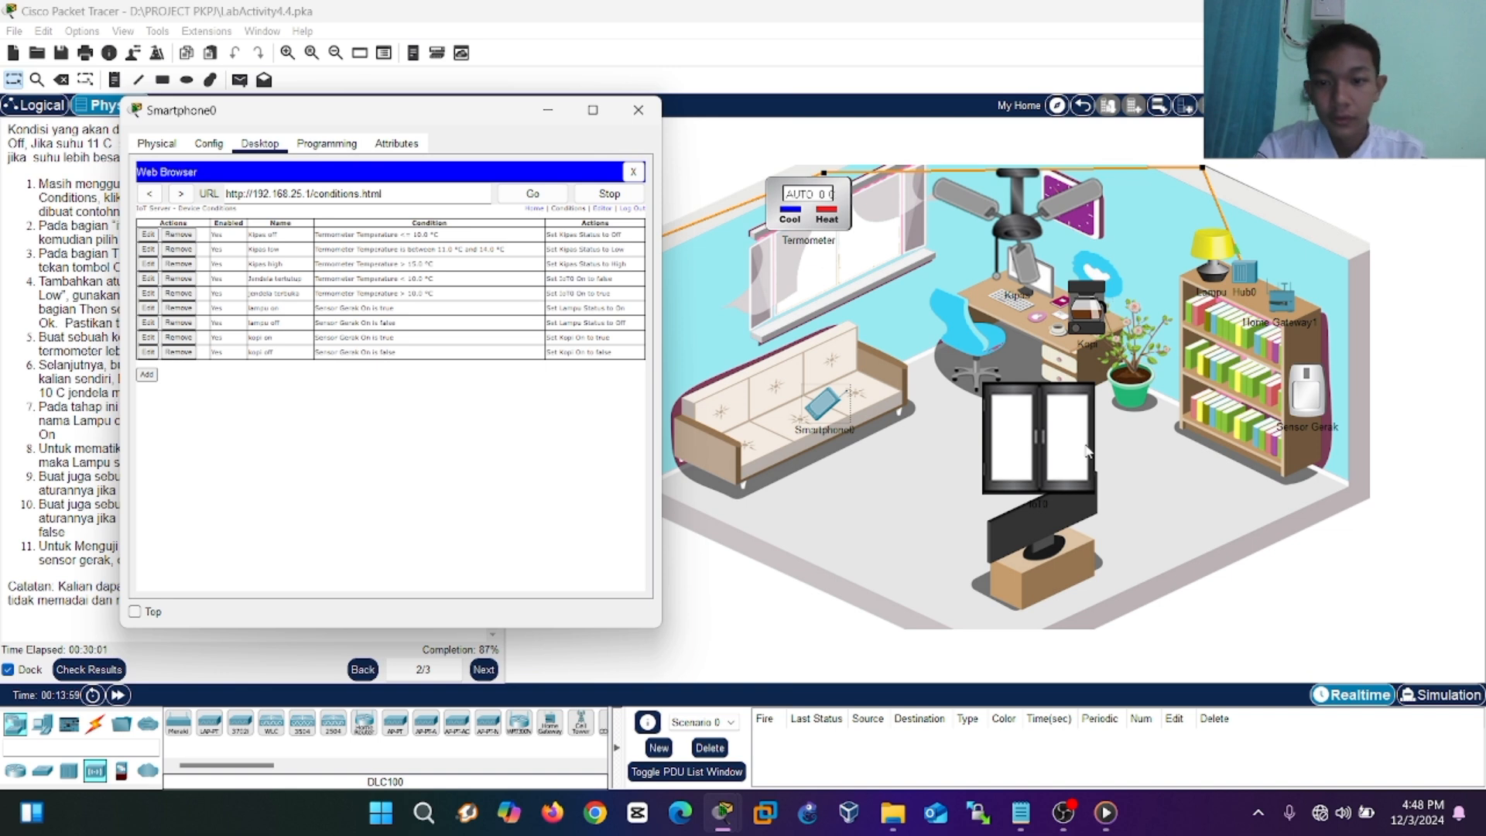
pyautogui.moveTo(1306, 398)
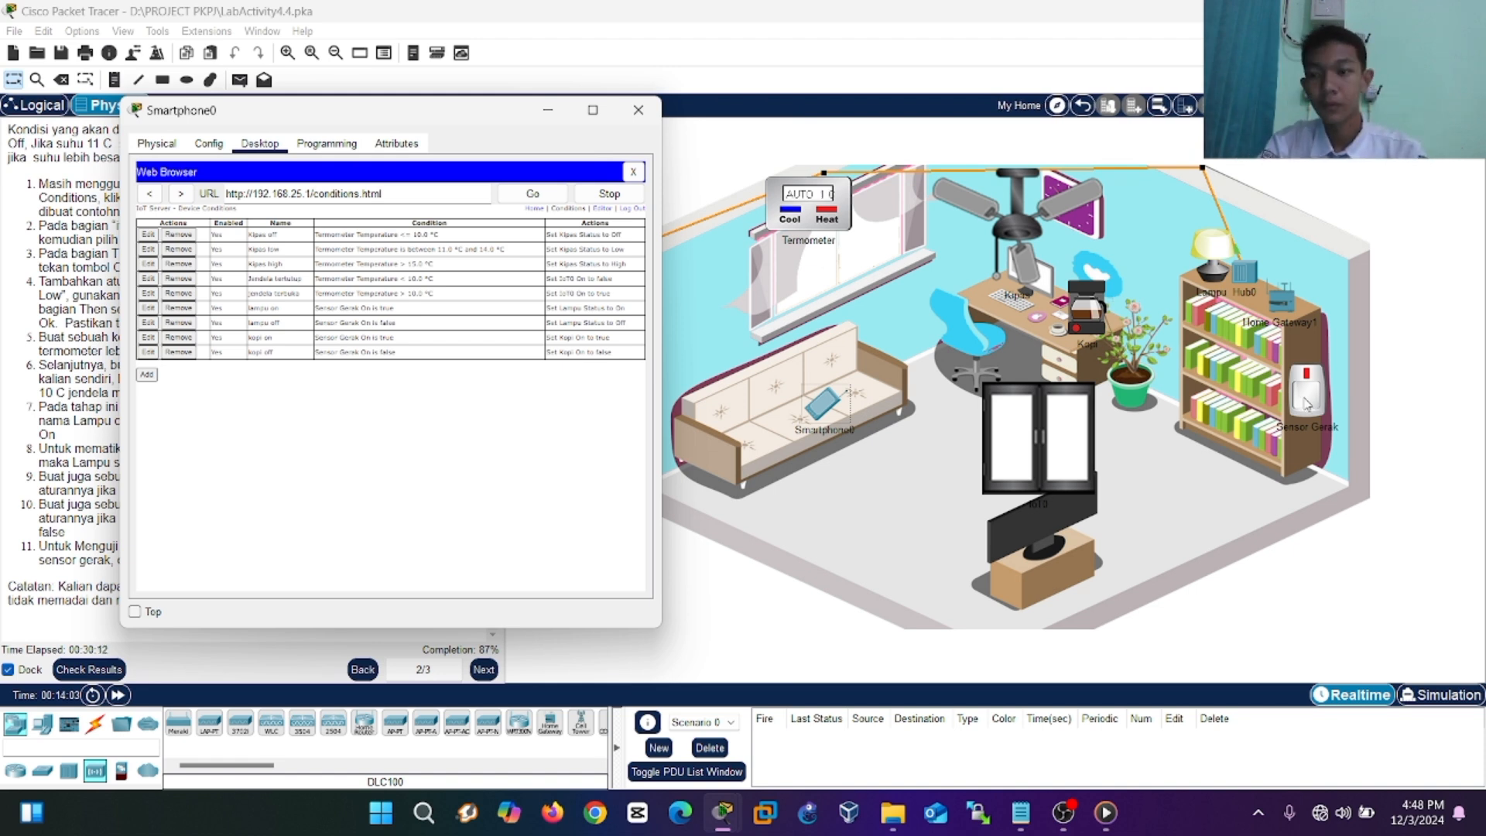
pyautogui.moveTo(472, 110); pyautogui.dragTo(776, 109)
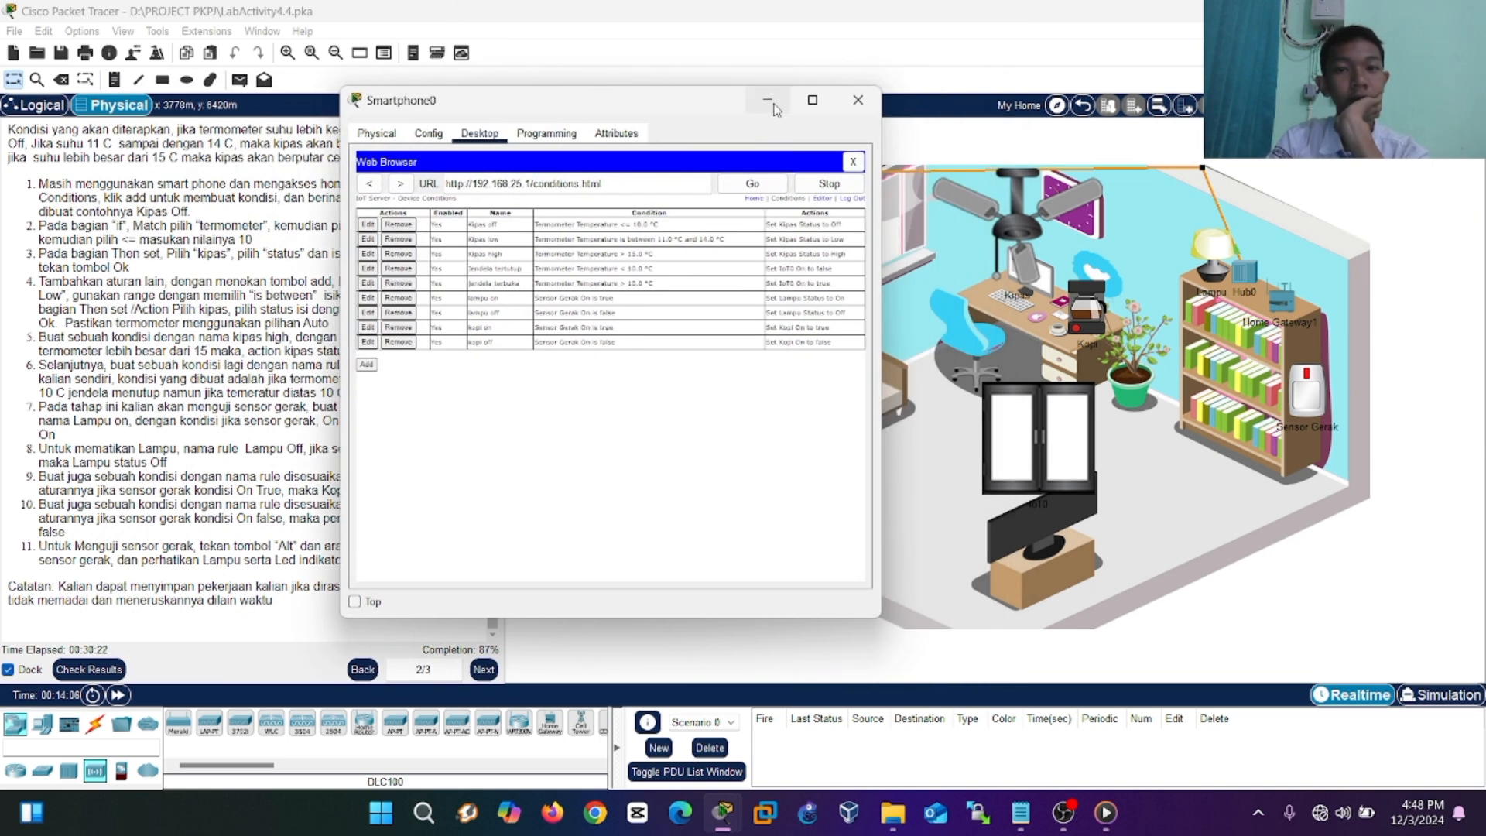
pyautogui.click(774, 107)
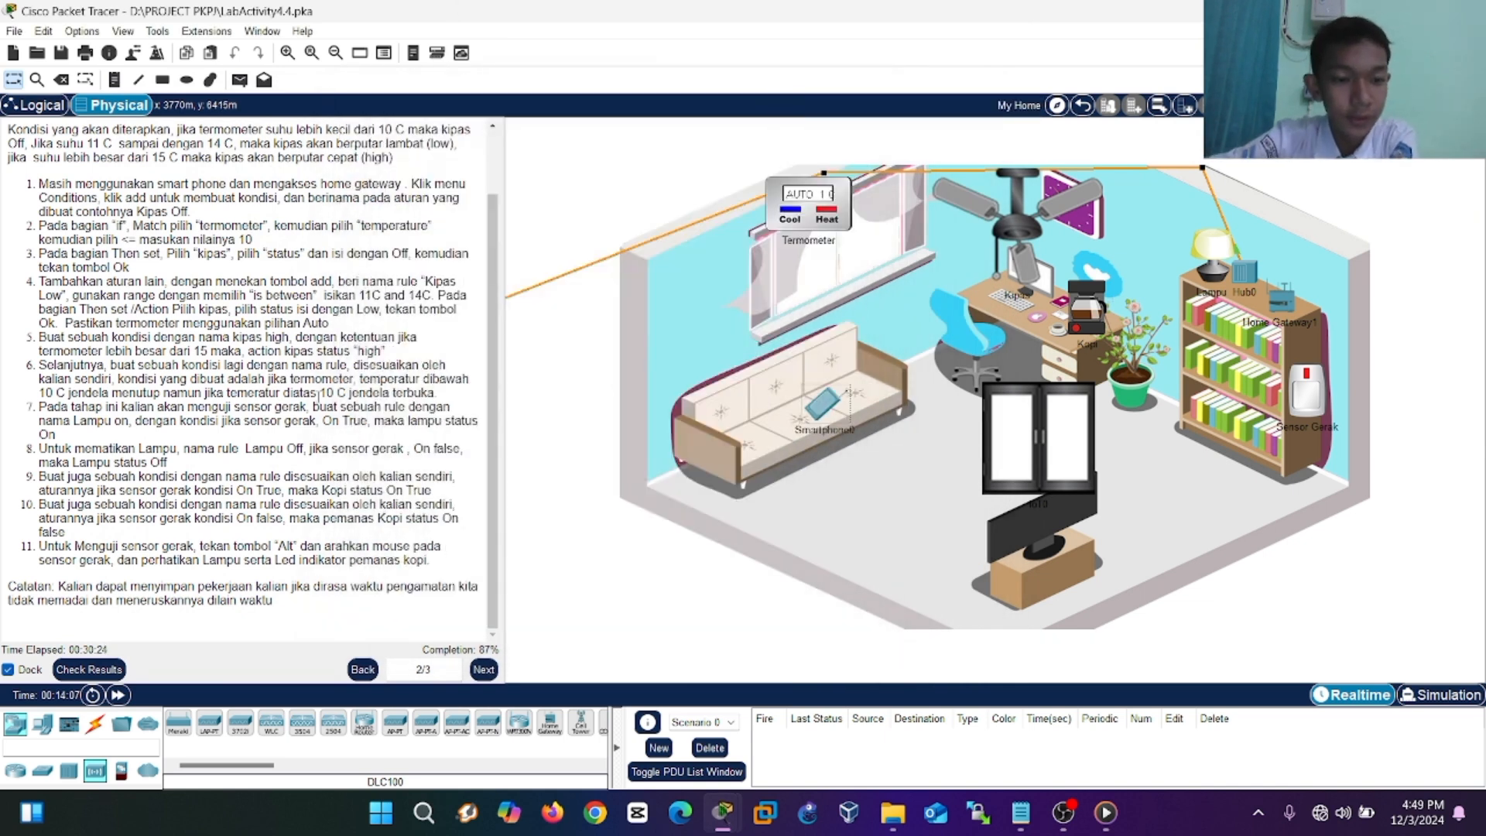
pyautogui.click(492, 678)
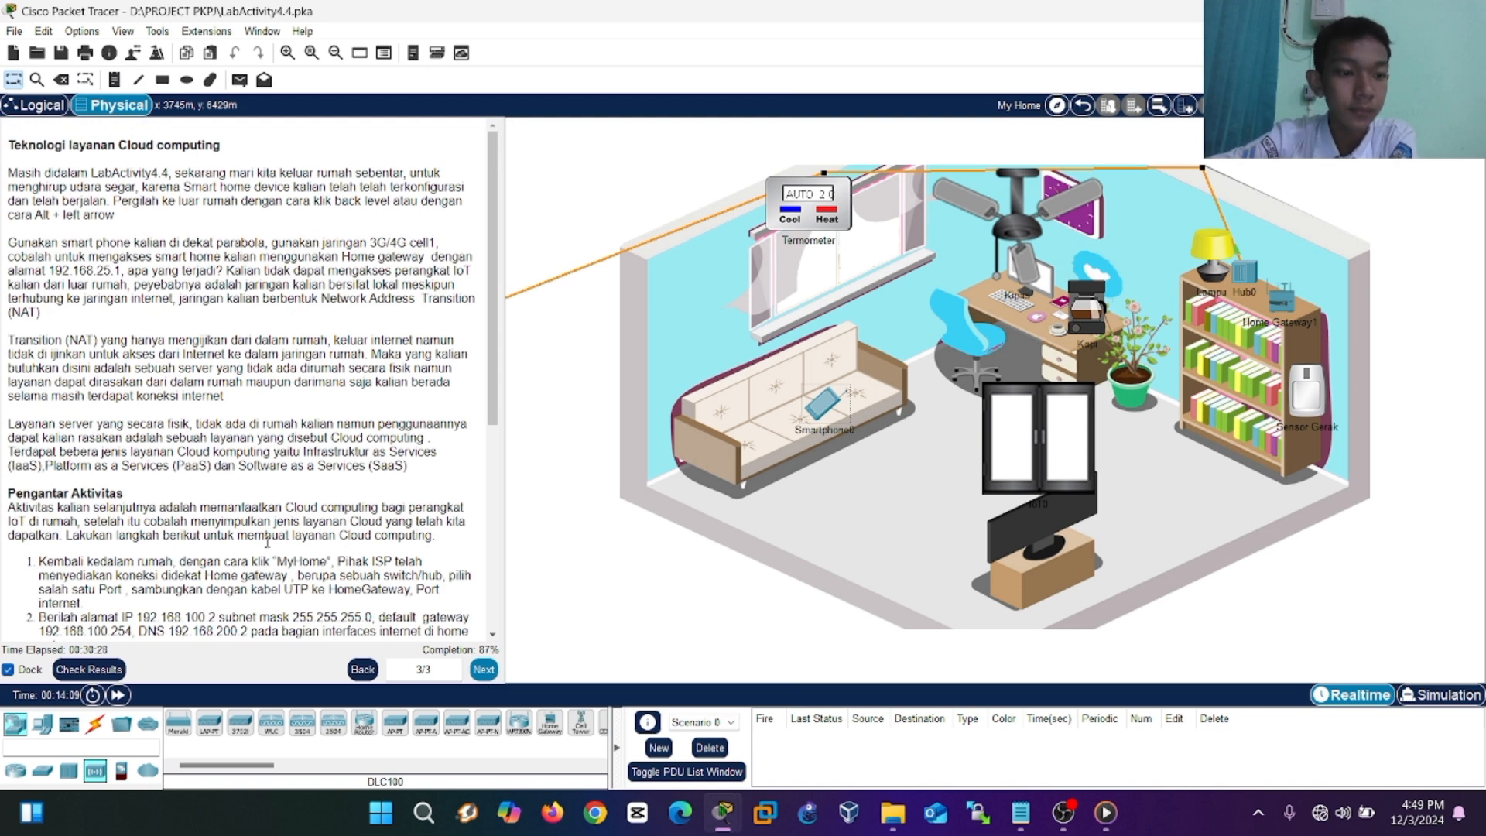
# Go up to the My City map and zoom in on the satellite dish and Smartphone1.
pyautogui.scroll(-5, 267, 539)
pyautogui.scroll(5, 267, 539)
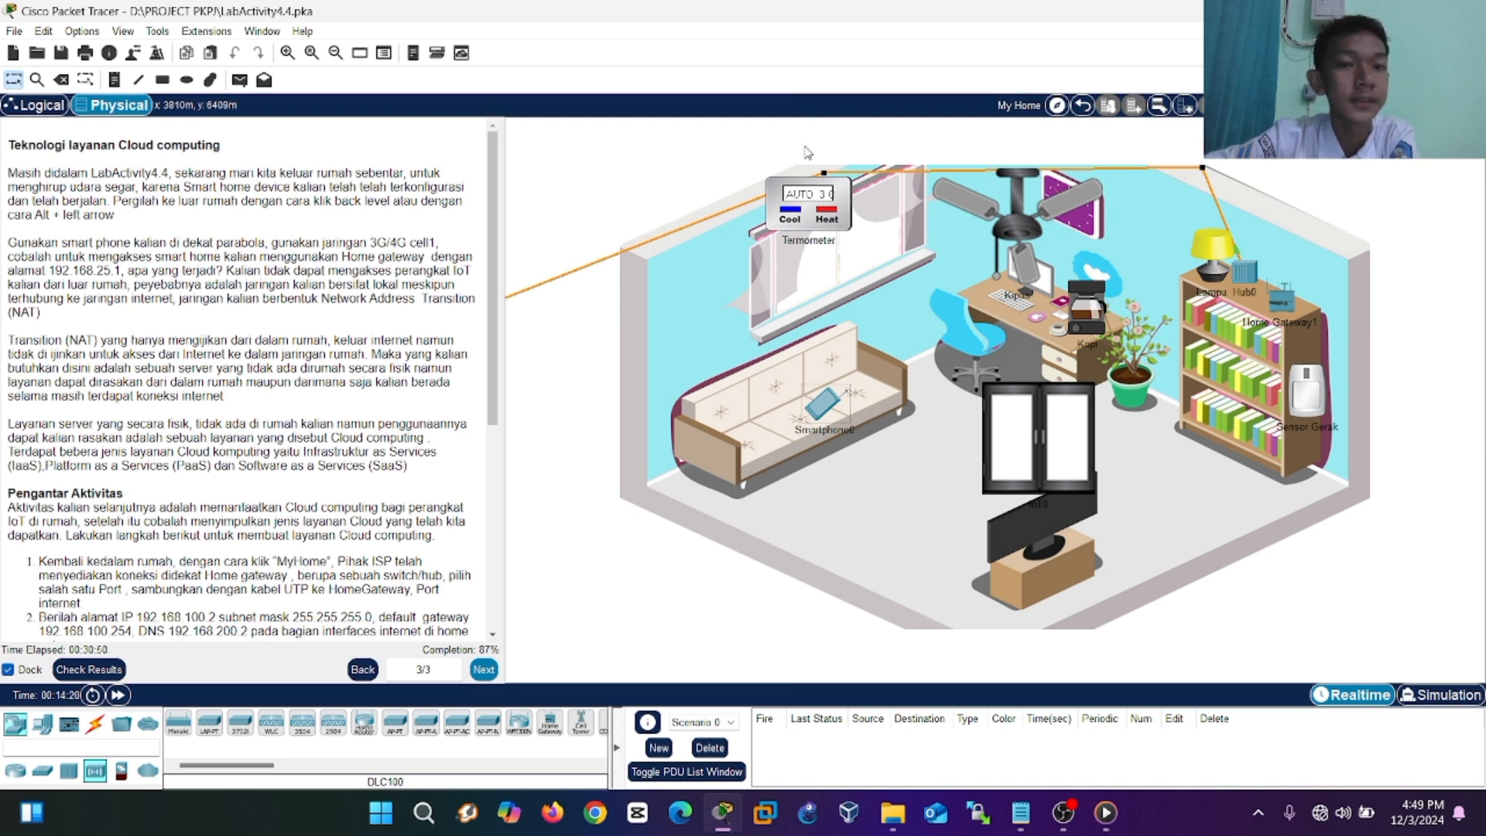
pyautogui.click(1082, 109)
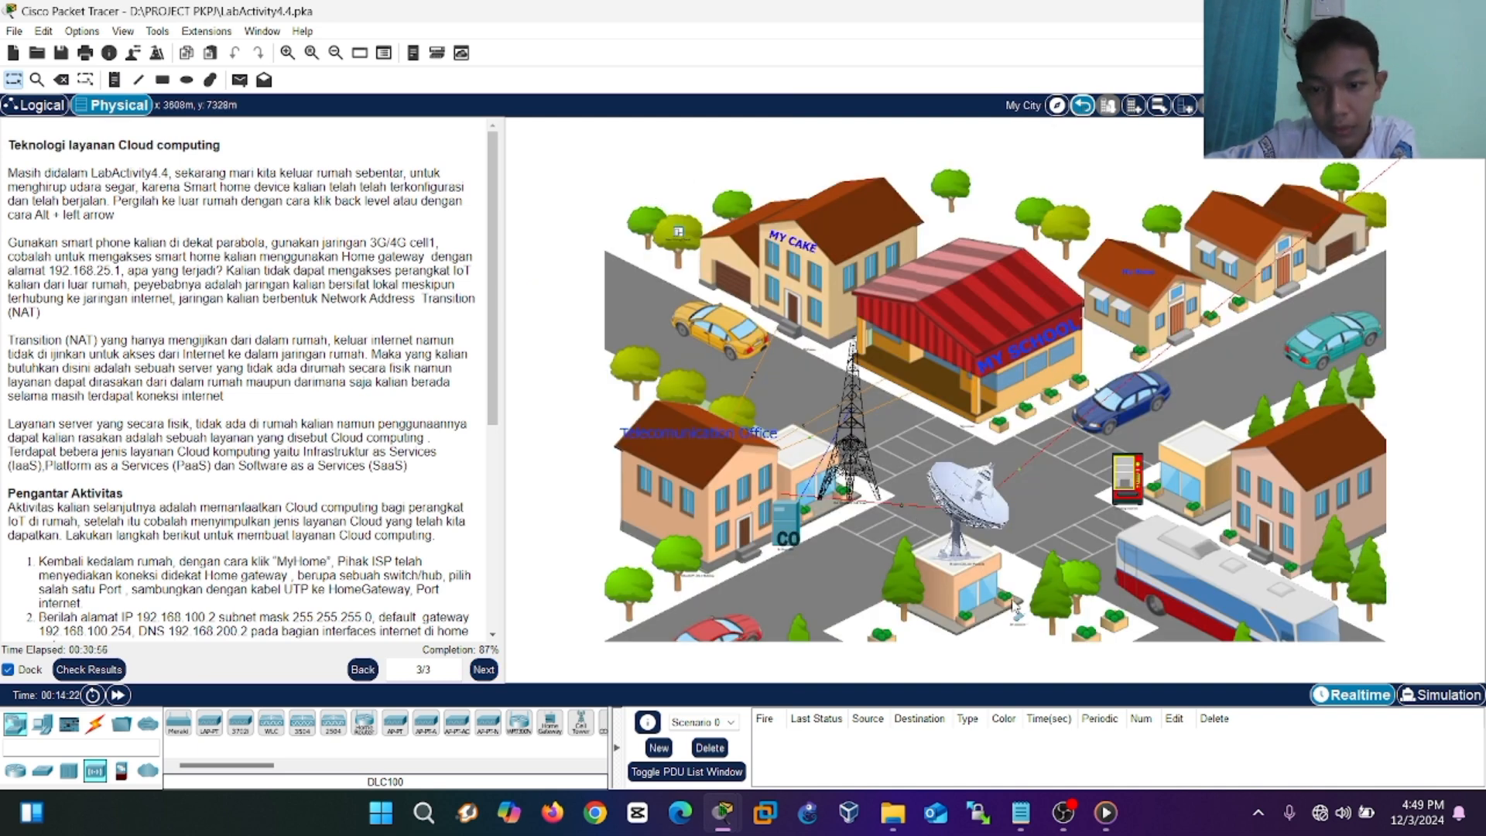
pyautogui.scroll(1, 1017, 614)
pyautogui.scroll(2, 1018, 621)
pyautogui.scroll(-10, 1018, 620)
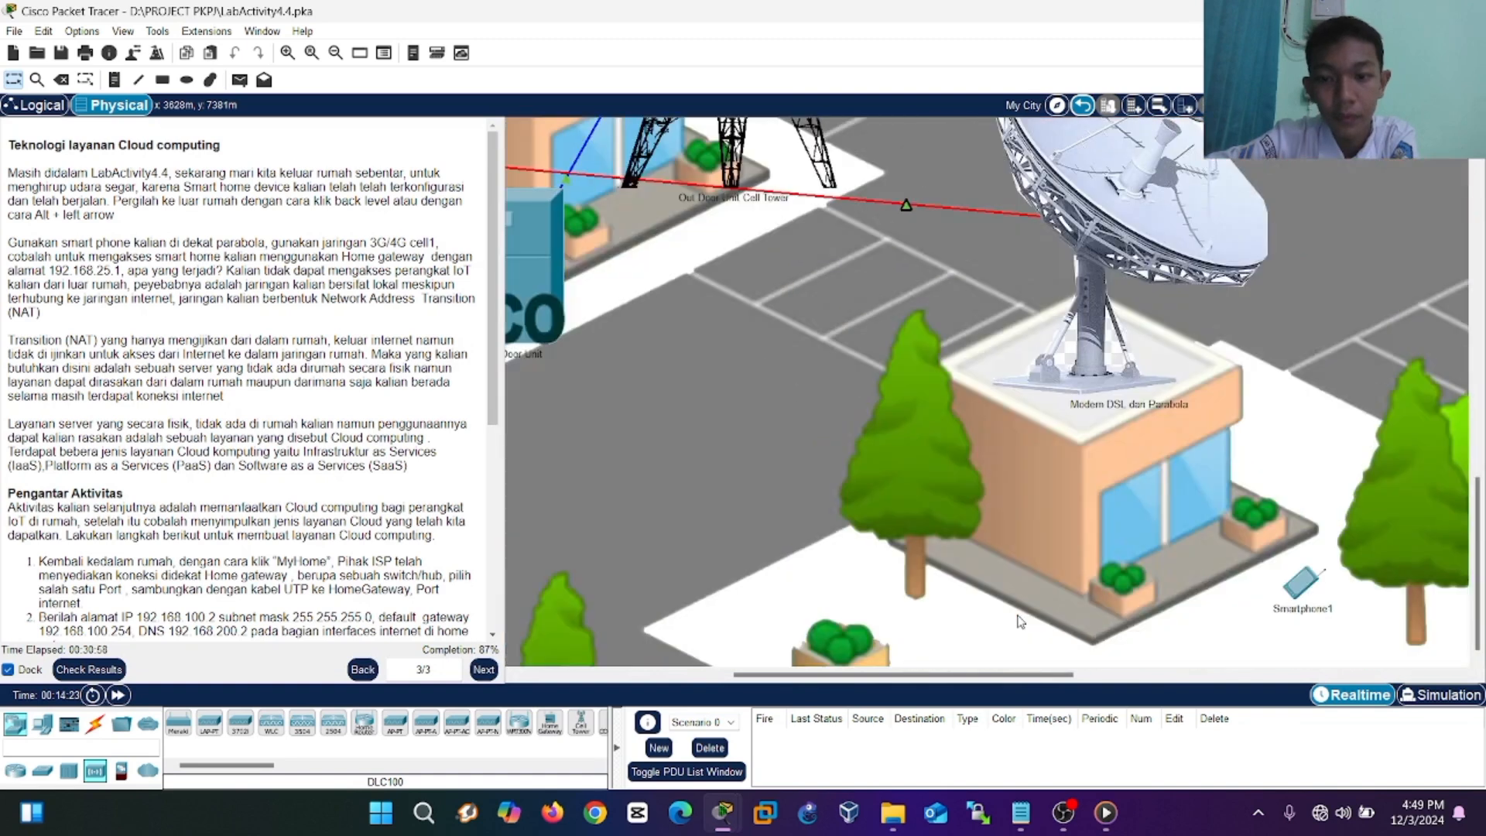
pyautogui.scroll(-1, 1102, 641)
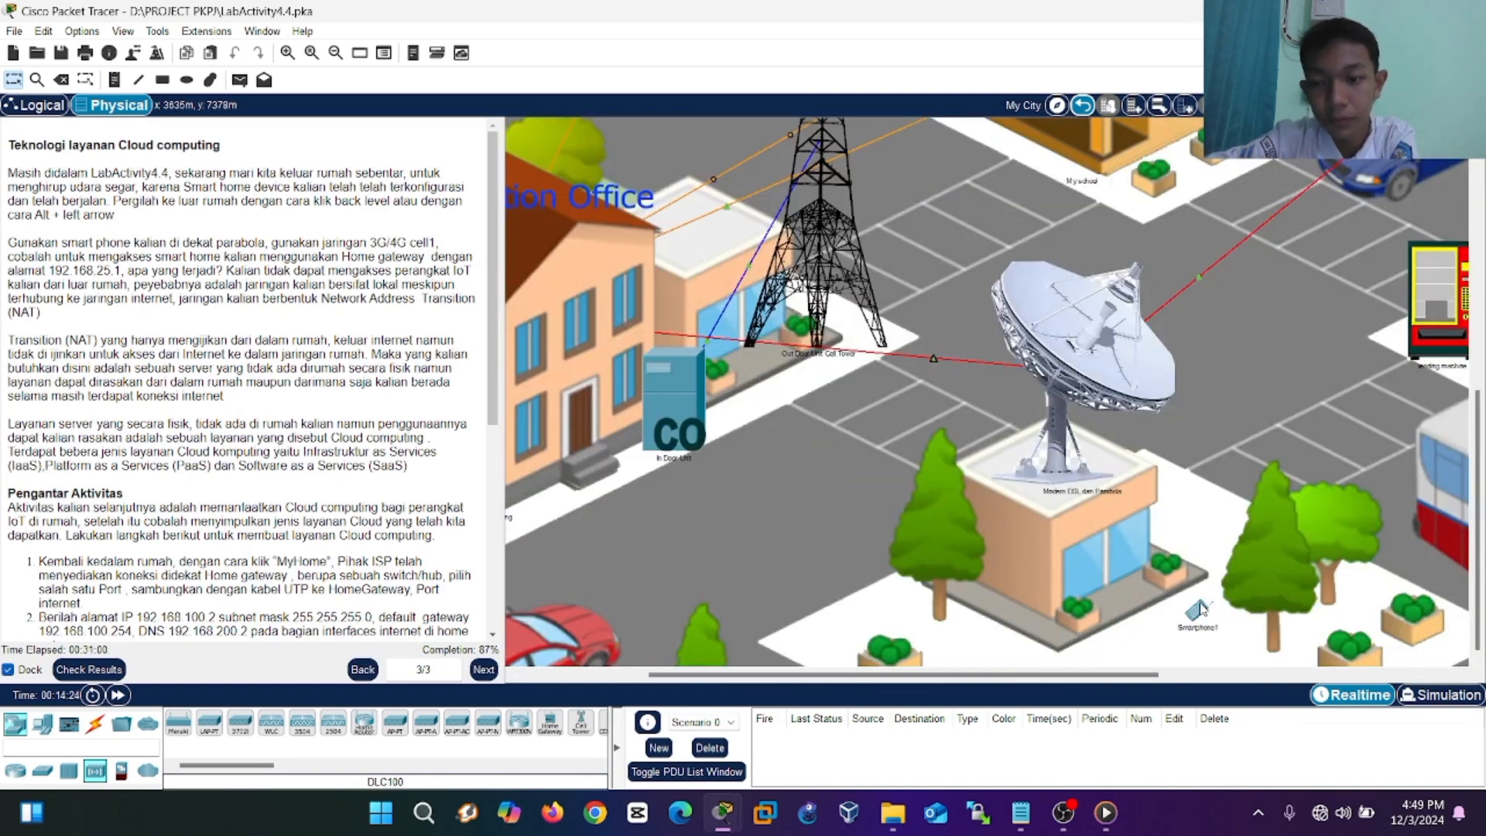
pyautogui.moveTo(1199, 607)
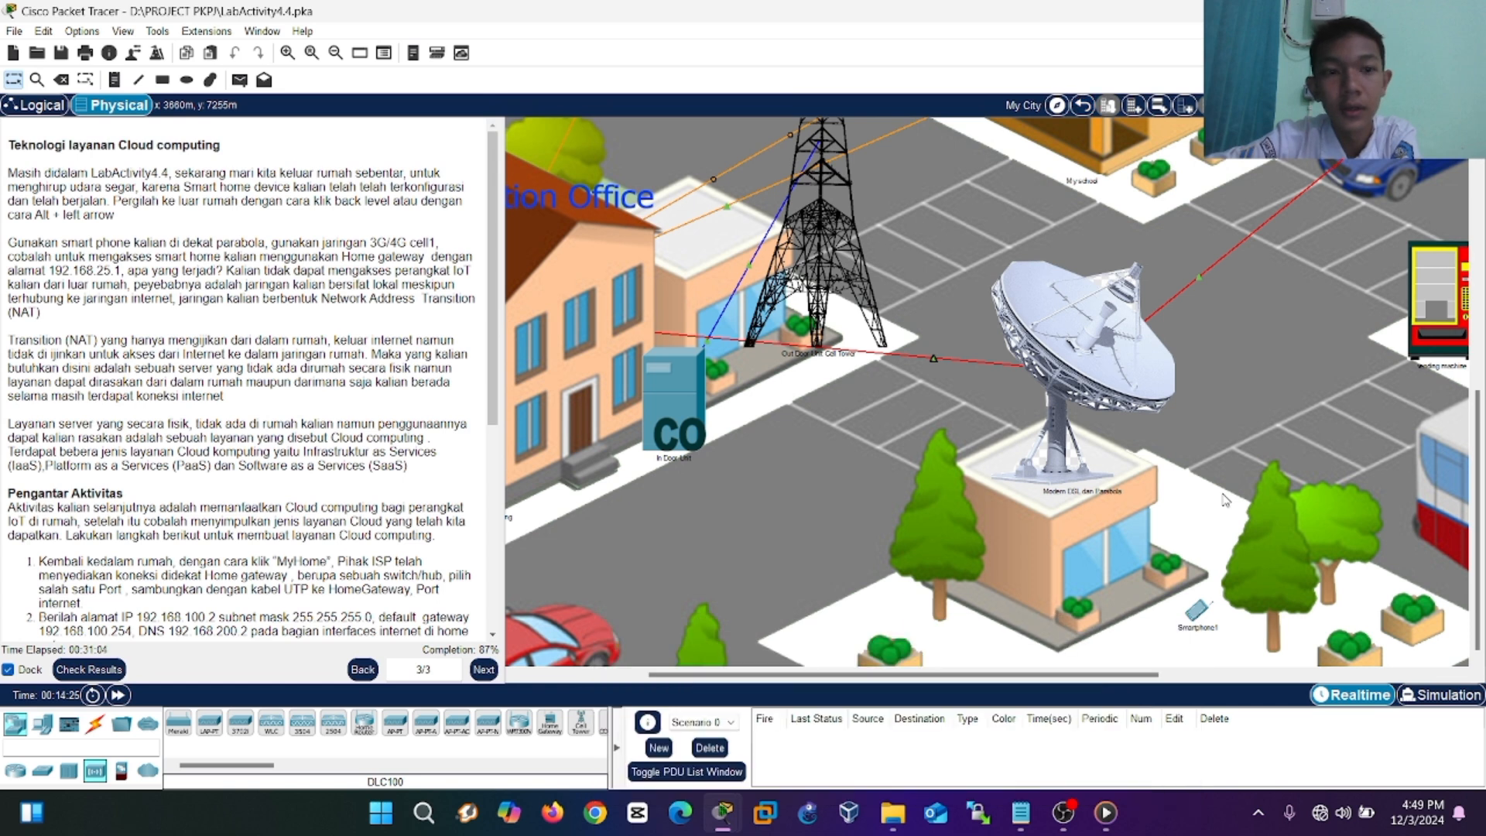
# Check Smartphone1 uses the 3G/4G Cell1 interface with gateway 172.16.1.1, then show its desktop apps.
pyautogui.click(1195, 607)
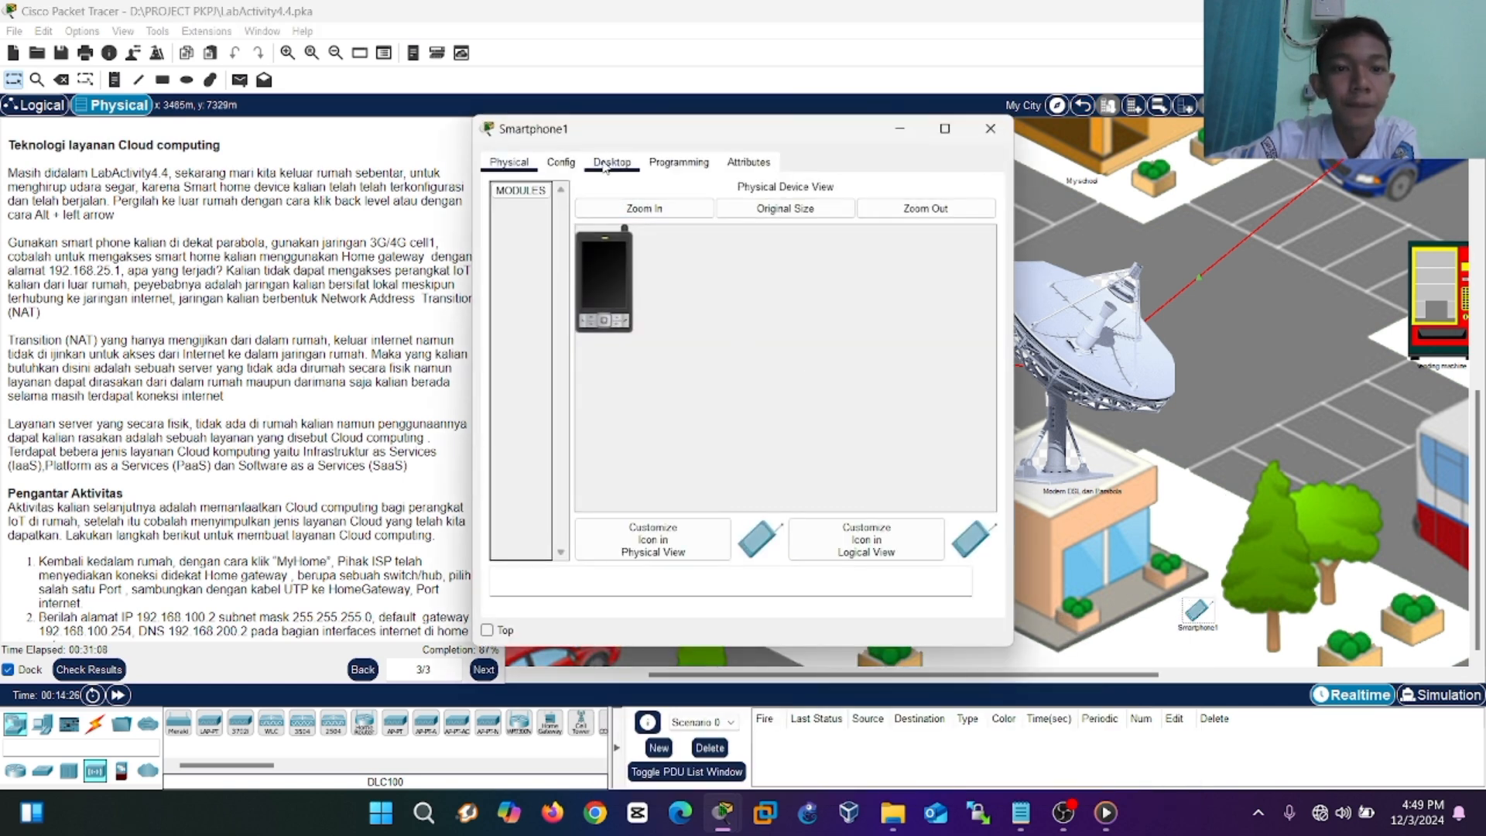
pyautogui.click(568, 165)
pyautogui.click(542, 276)
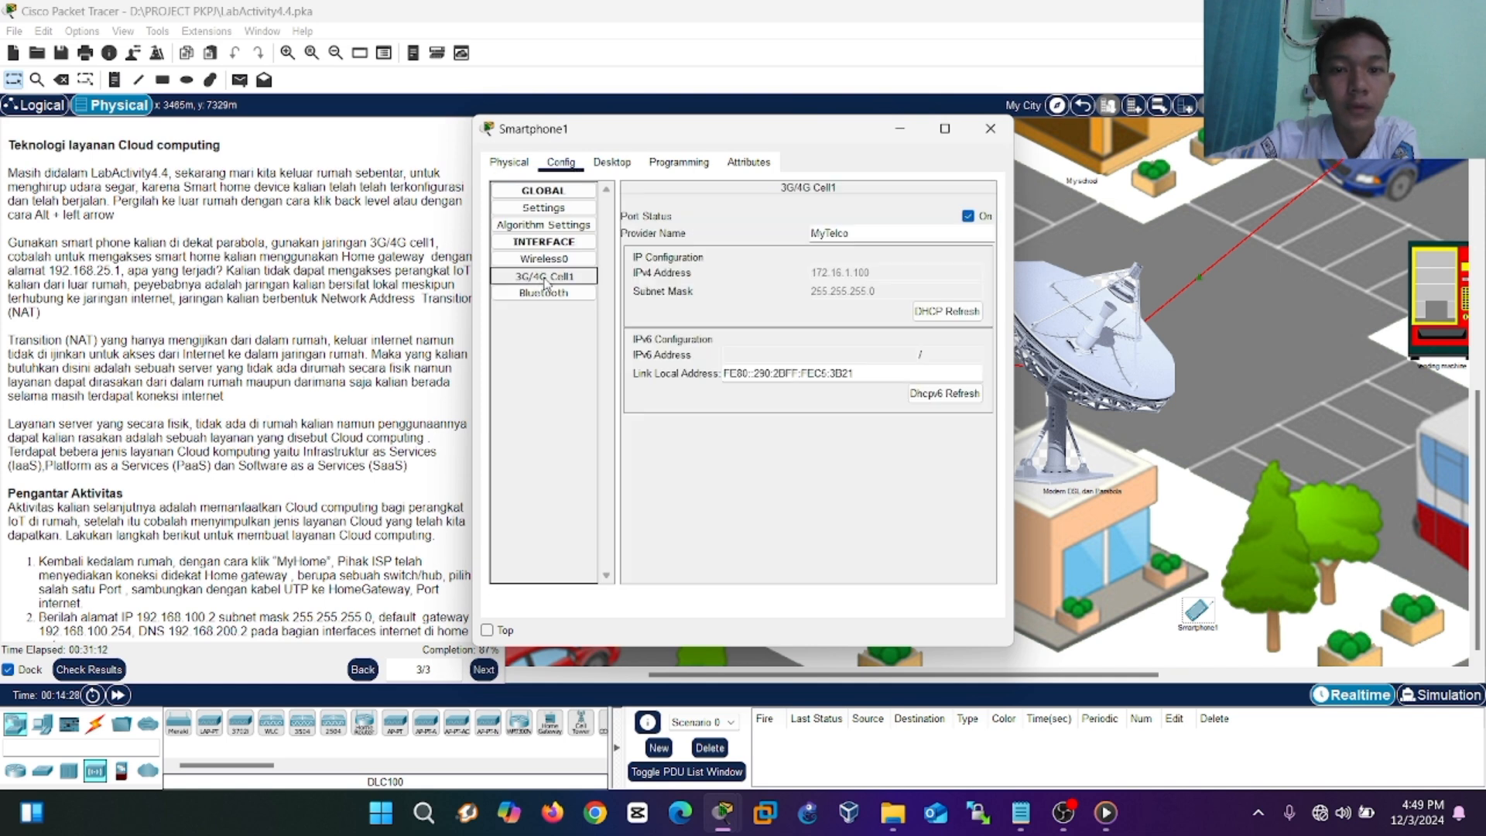
pyautogui.click(602, 165)
pyautogui.click(540, 226)
pyautogui.click(667, 209)
pyautogui.click(665, 226)
pyautogui.click(562, 164)
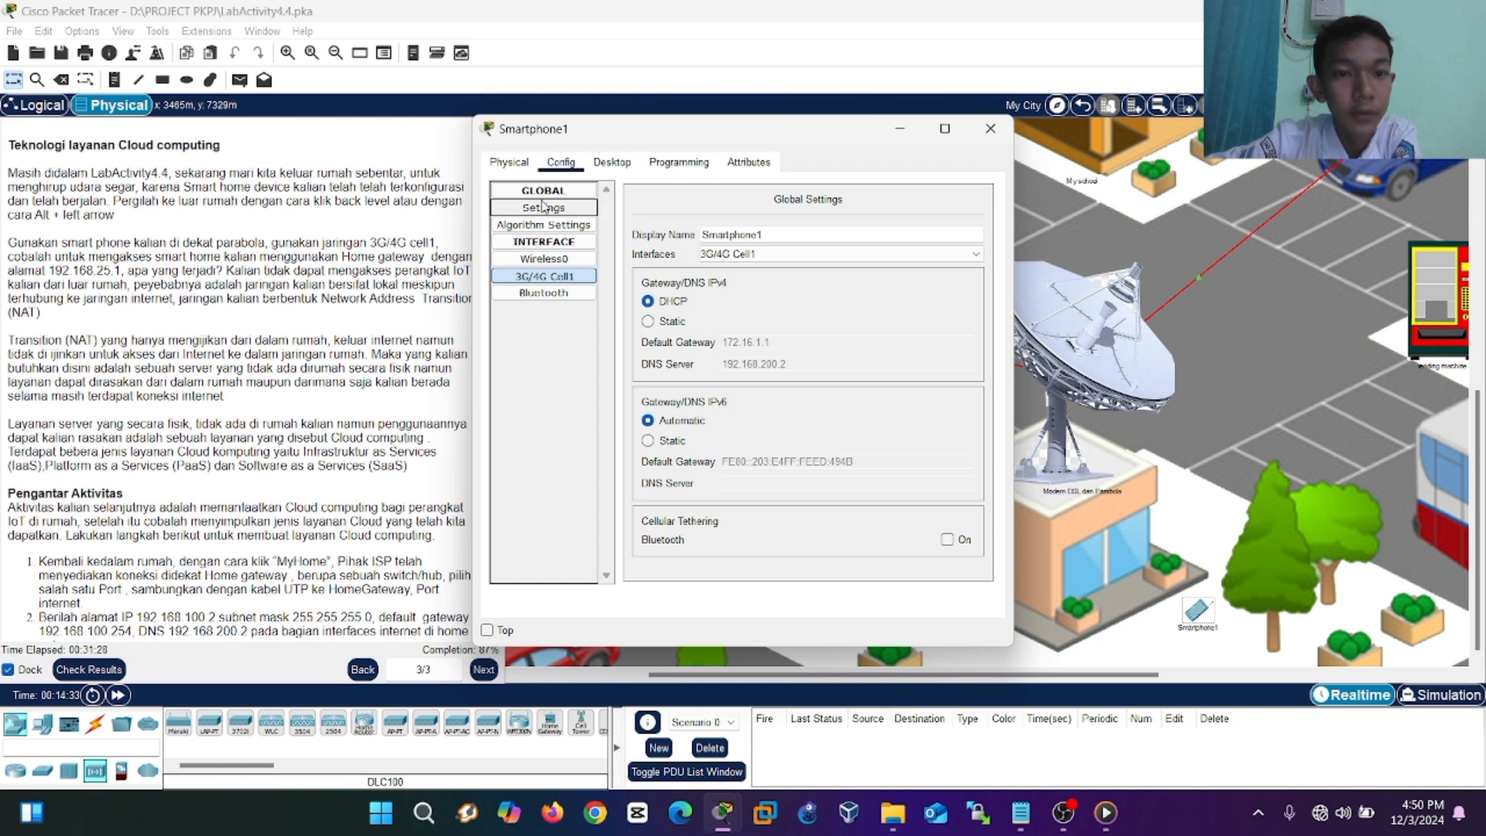
pyautogui.moveTo(623, 121); pyautogui.dragTo(777, 115)
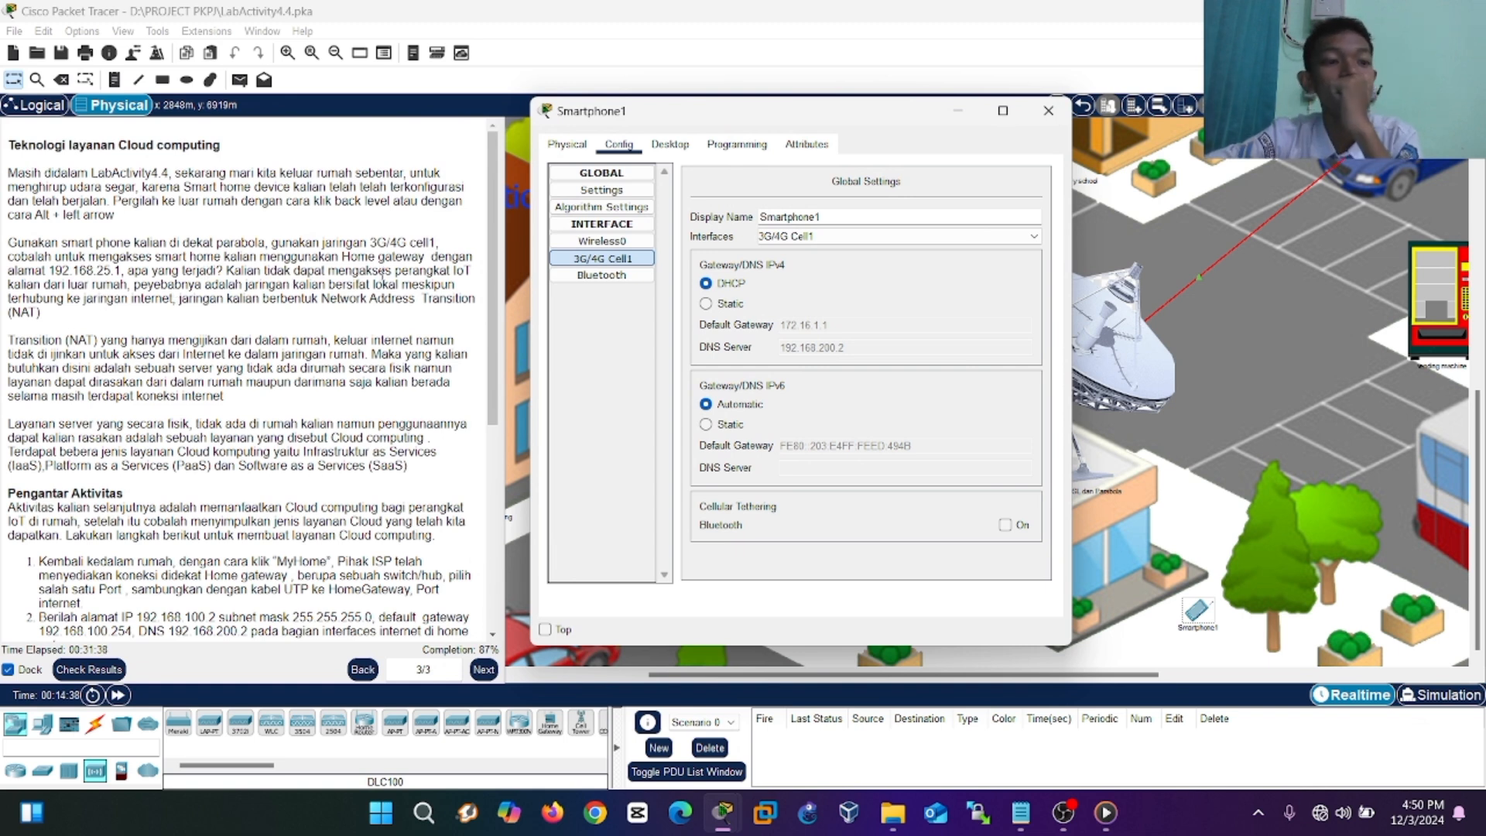
pyautogui.click(683, 148)
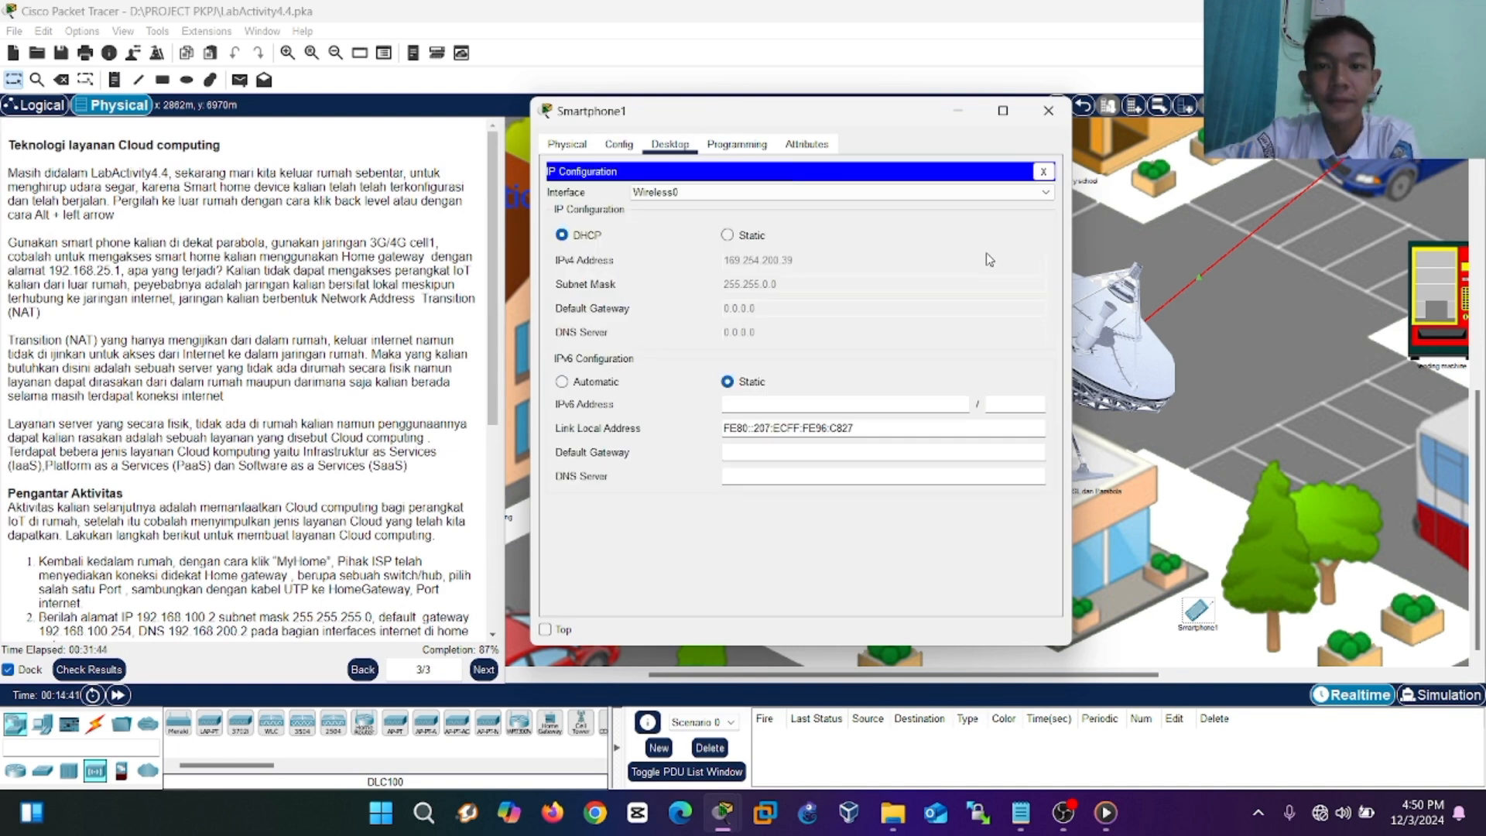
pyautogui.click(1042, 171)
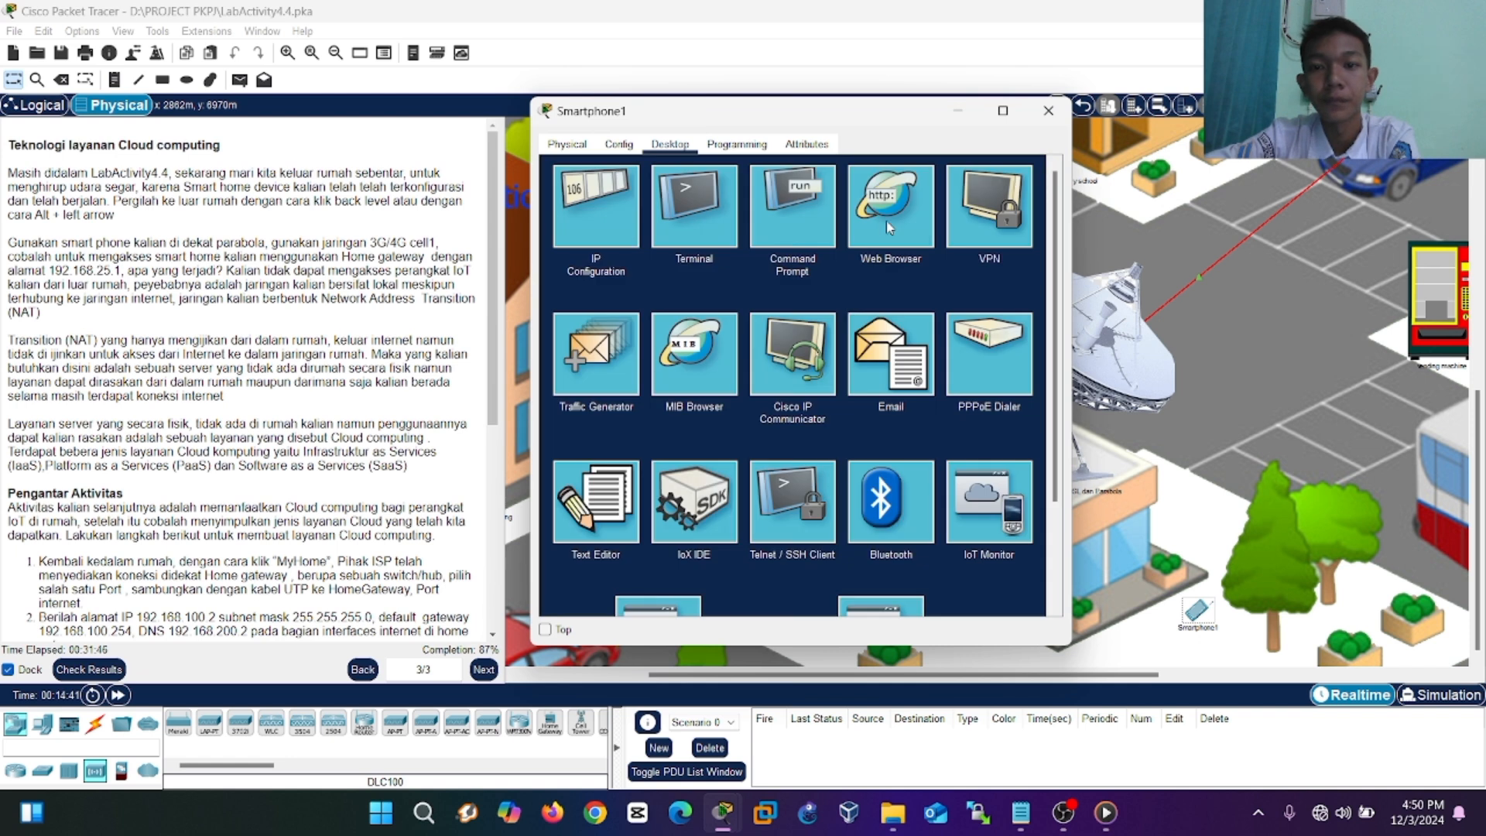
pyautogui.click(888, 220)
pyautogui.click(780, 196)
pyautogui.write('http')
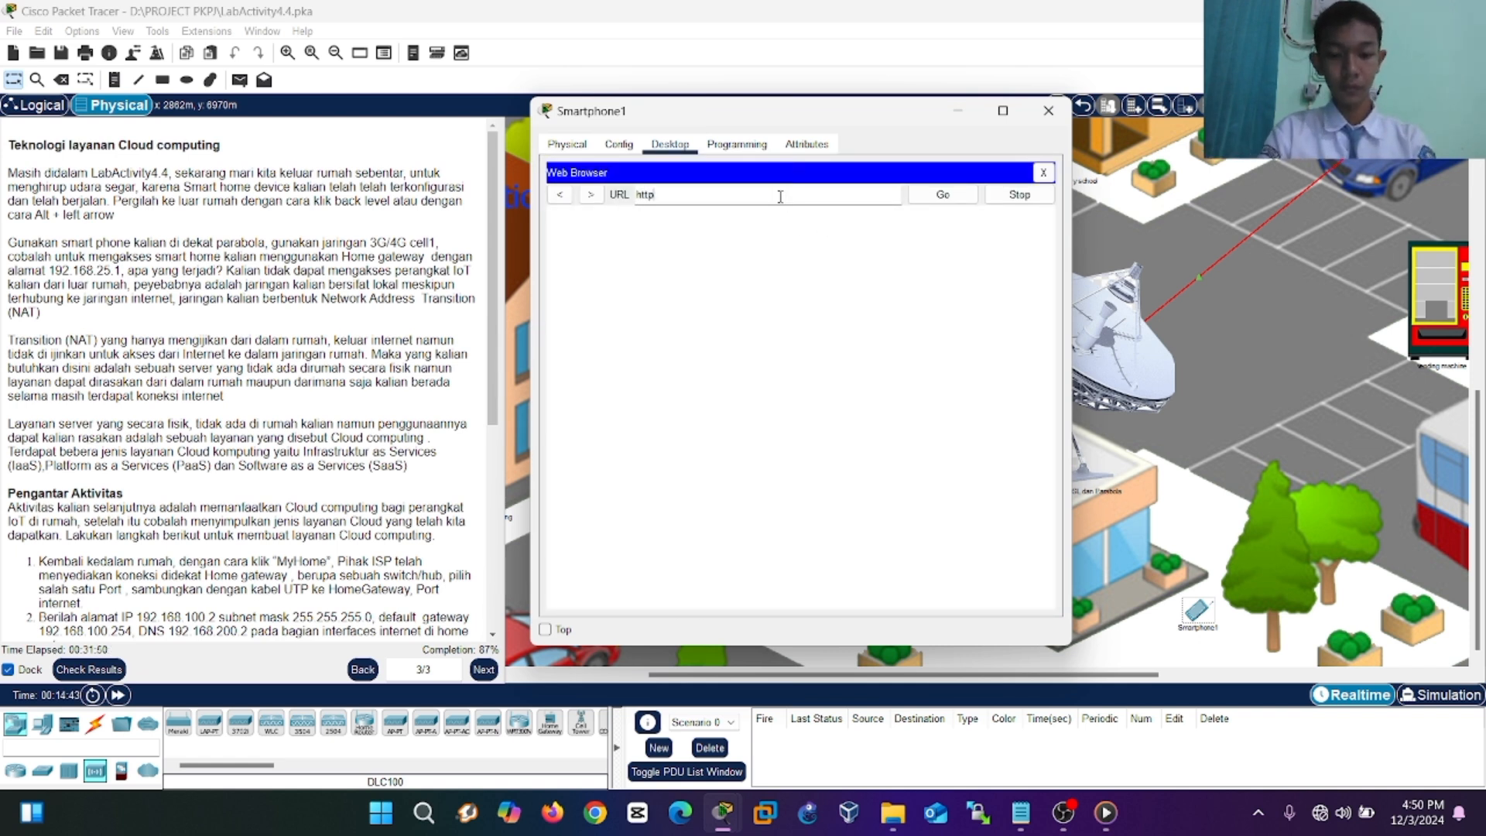
pyautogui.press('BackSpace')
pyautogui.press('BackSpace')
pyautogui.press('BackSpace')
pyautogui.press('BackSpace')
pyautogui.write('1')
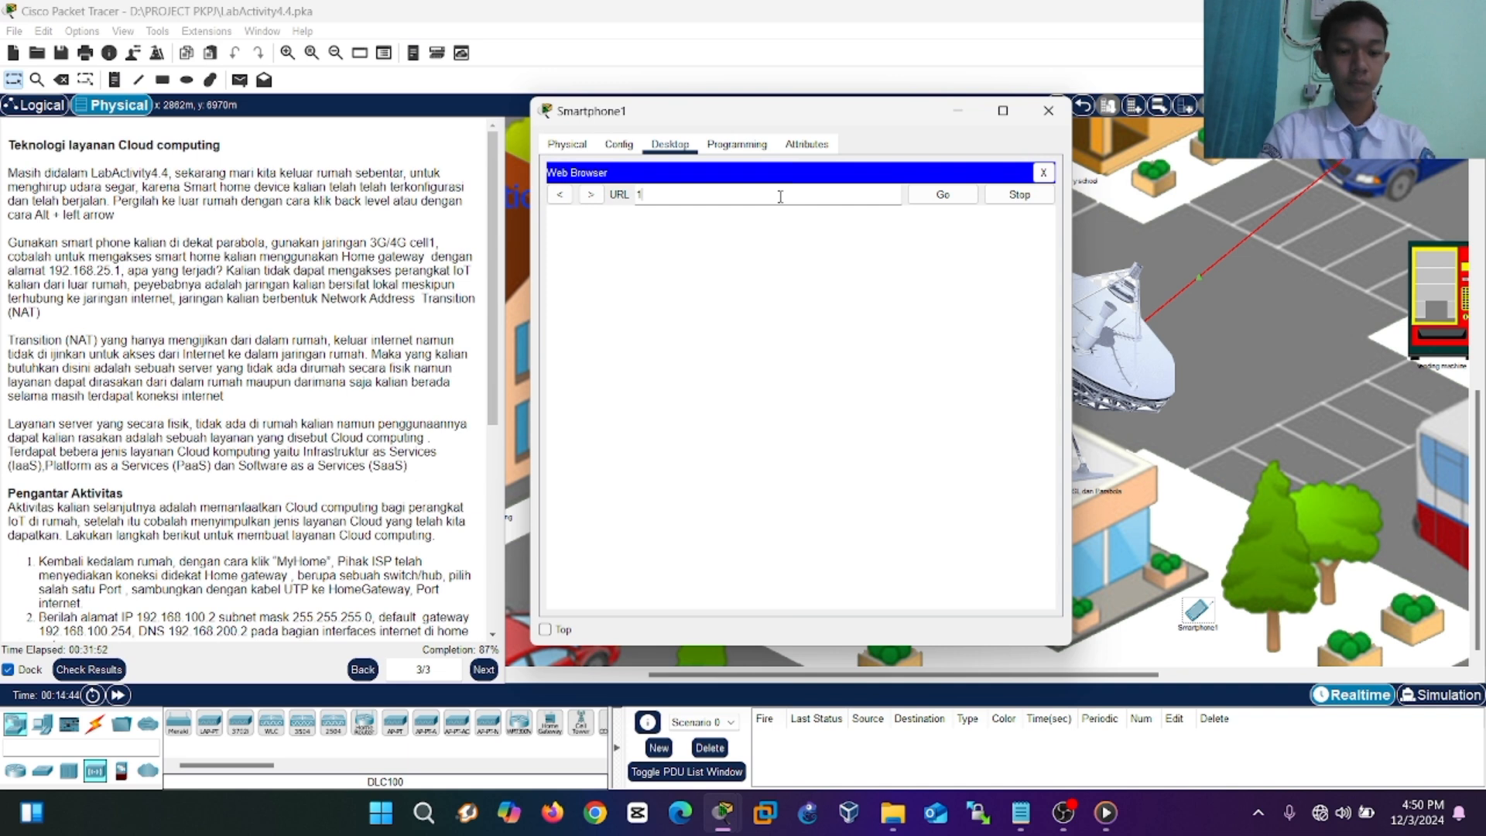
pyautogui.write('92.16')
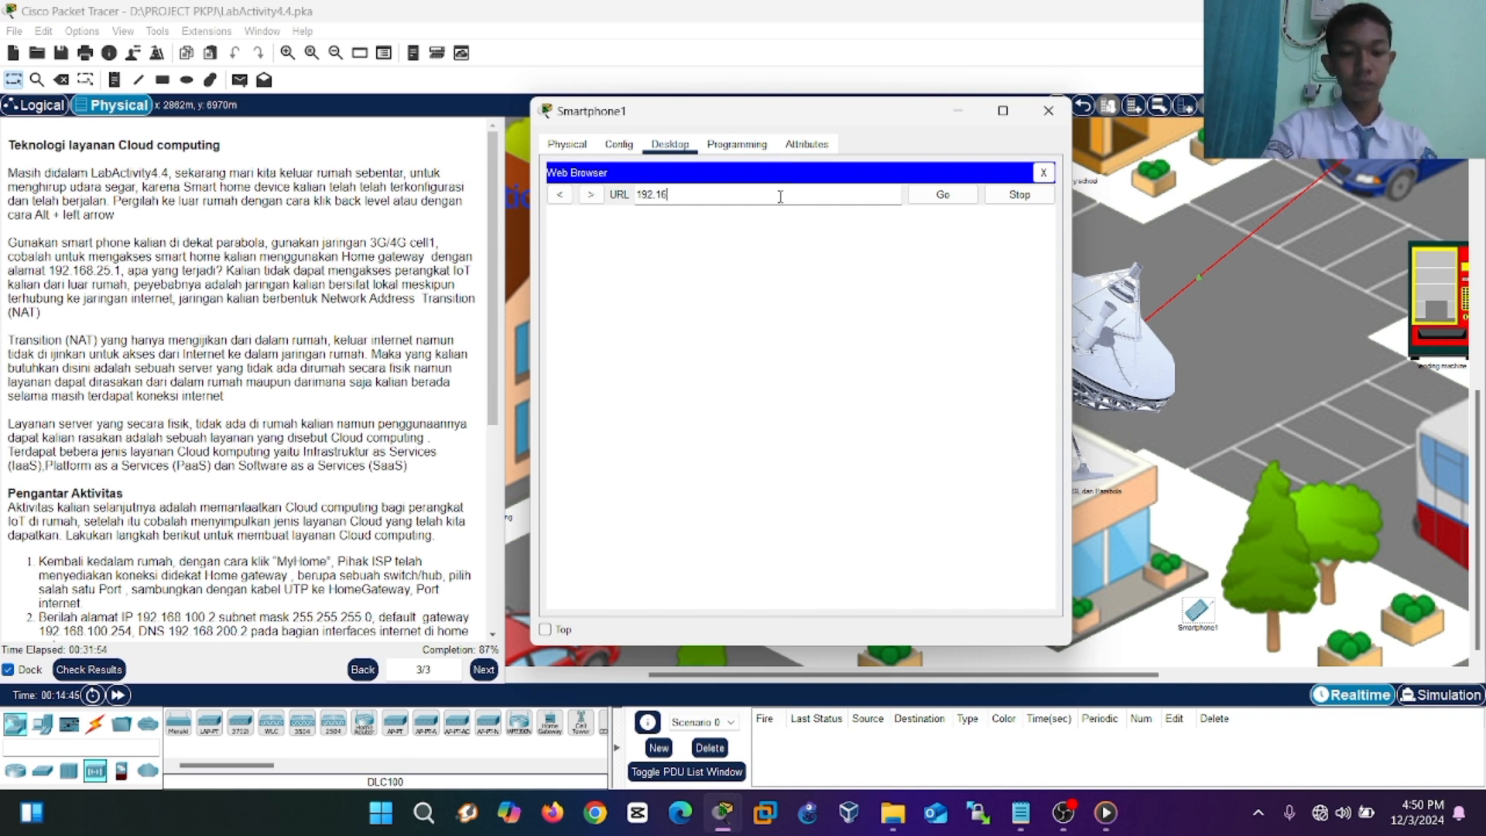
pyautogui.write('8.25.1')
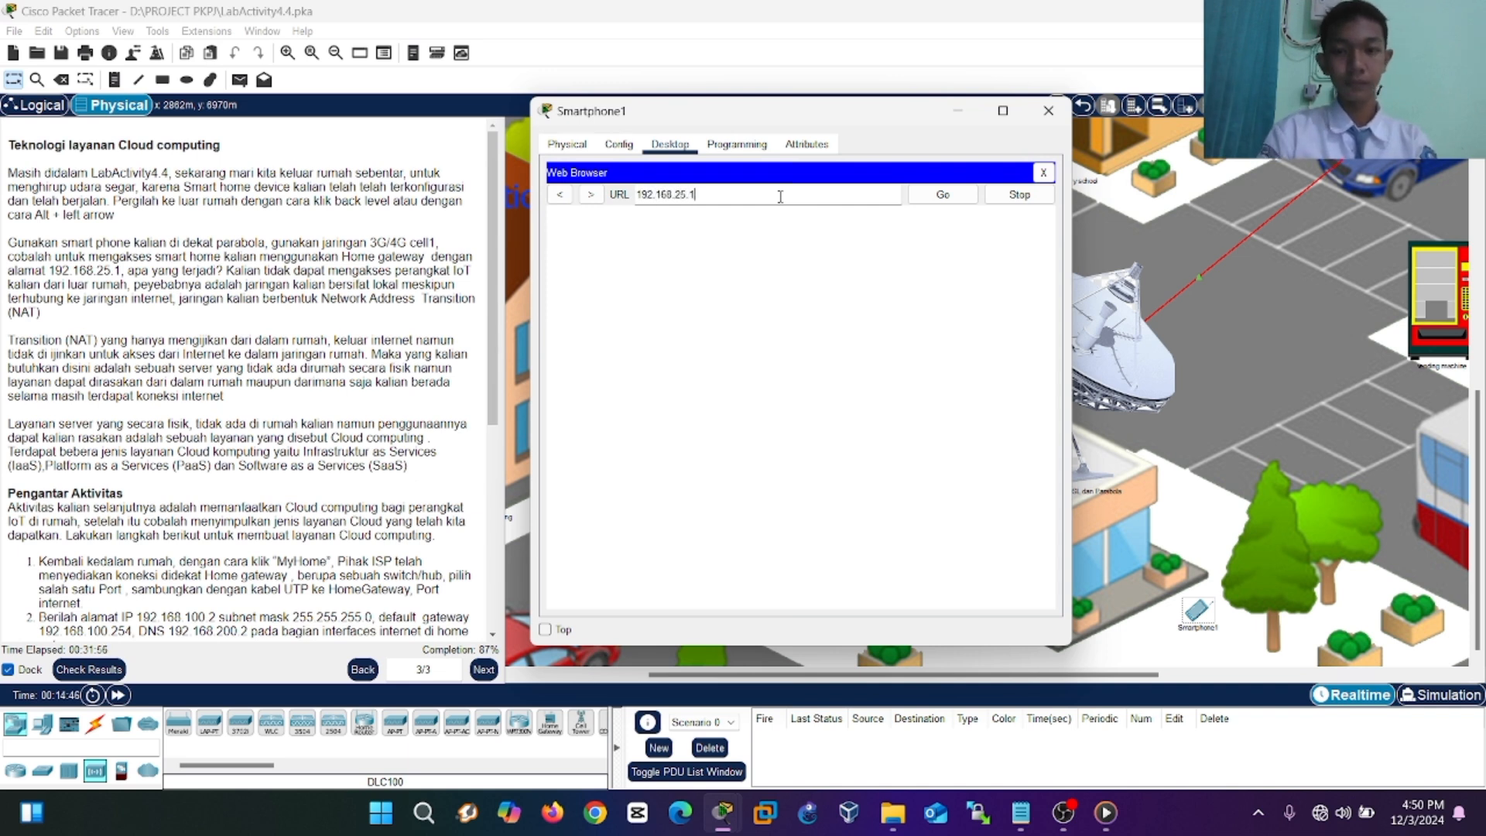
pyautogui.click(942, 198)
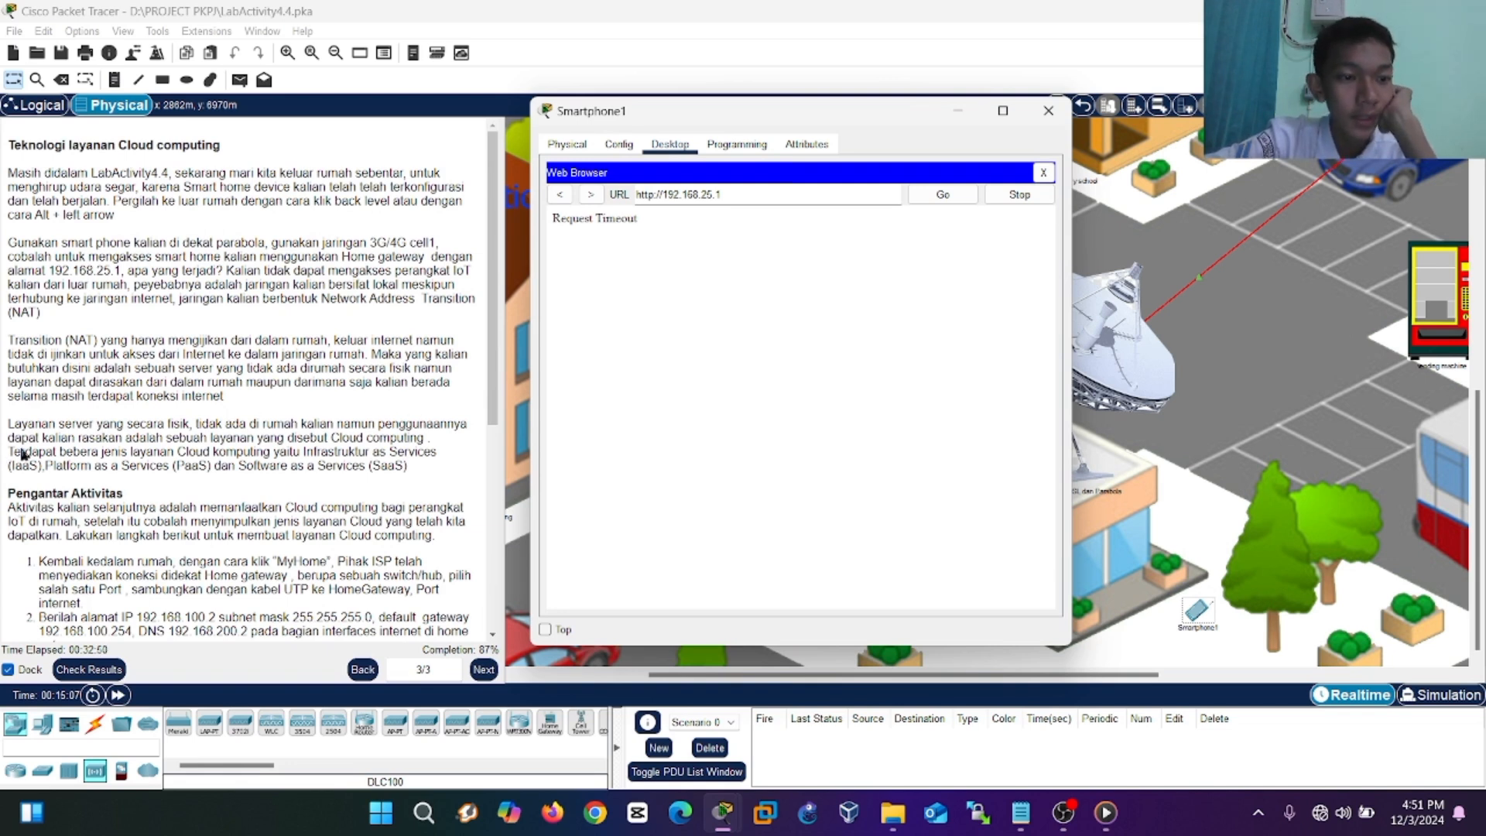
pyautogui.scroll(-4, 151, 460)
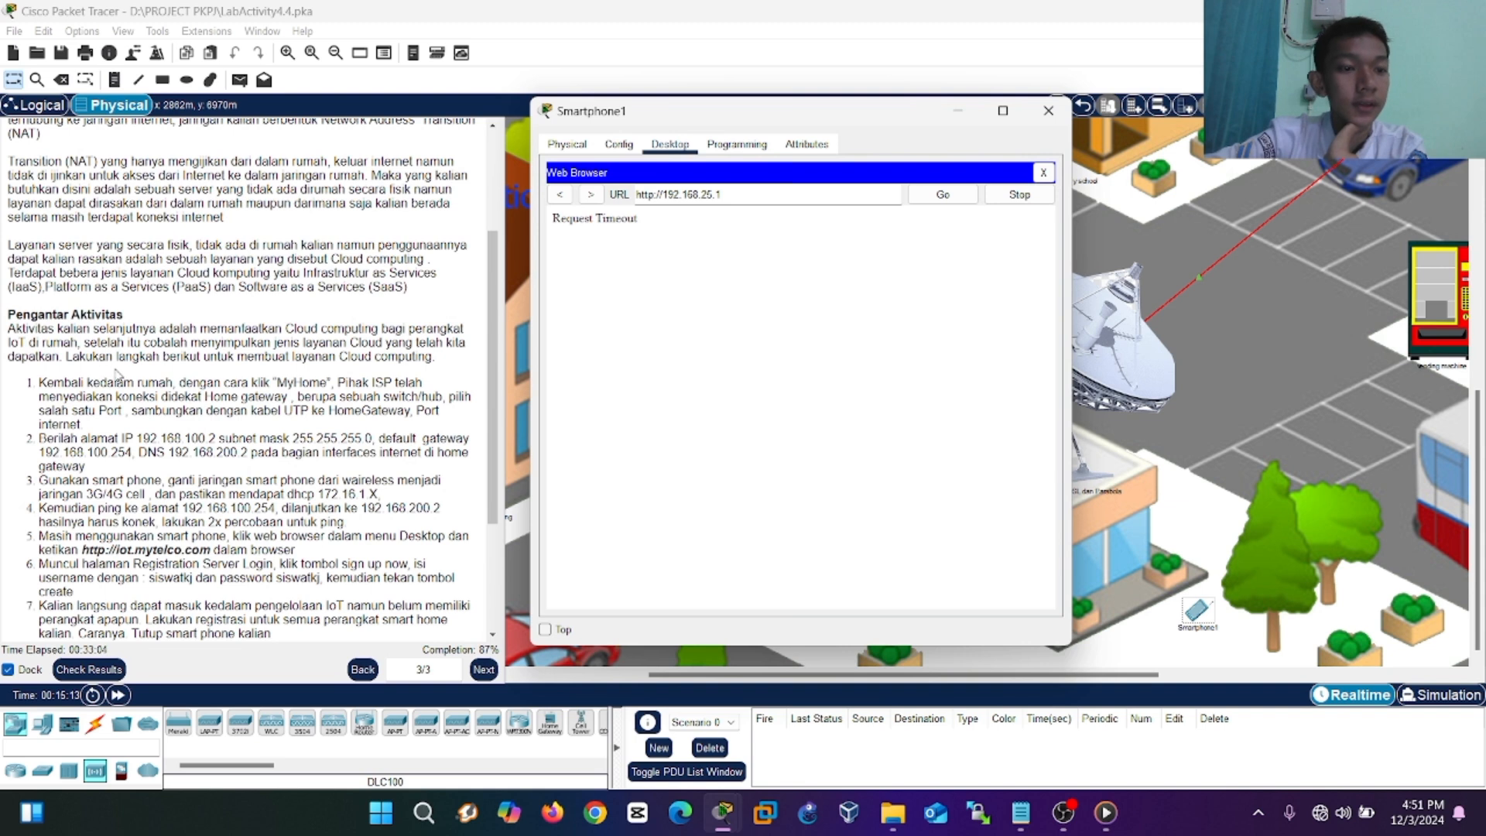
pyautogui.scroll(-2, 116, 377)
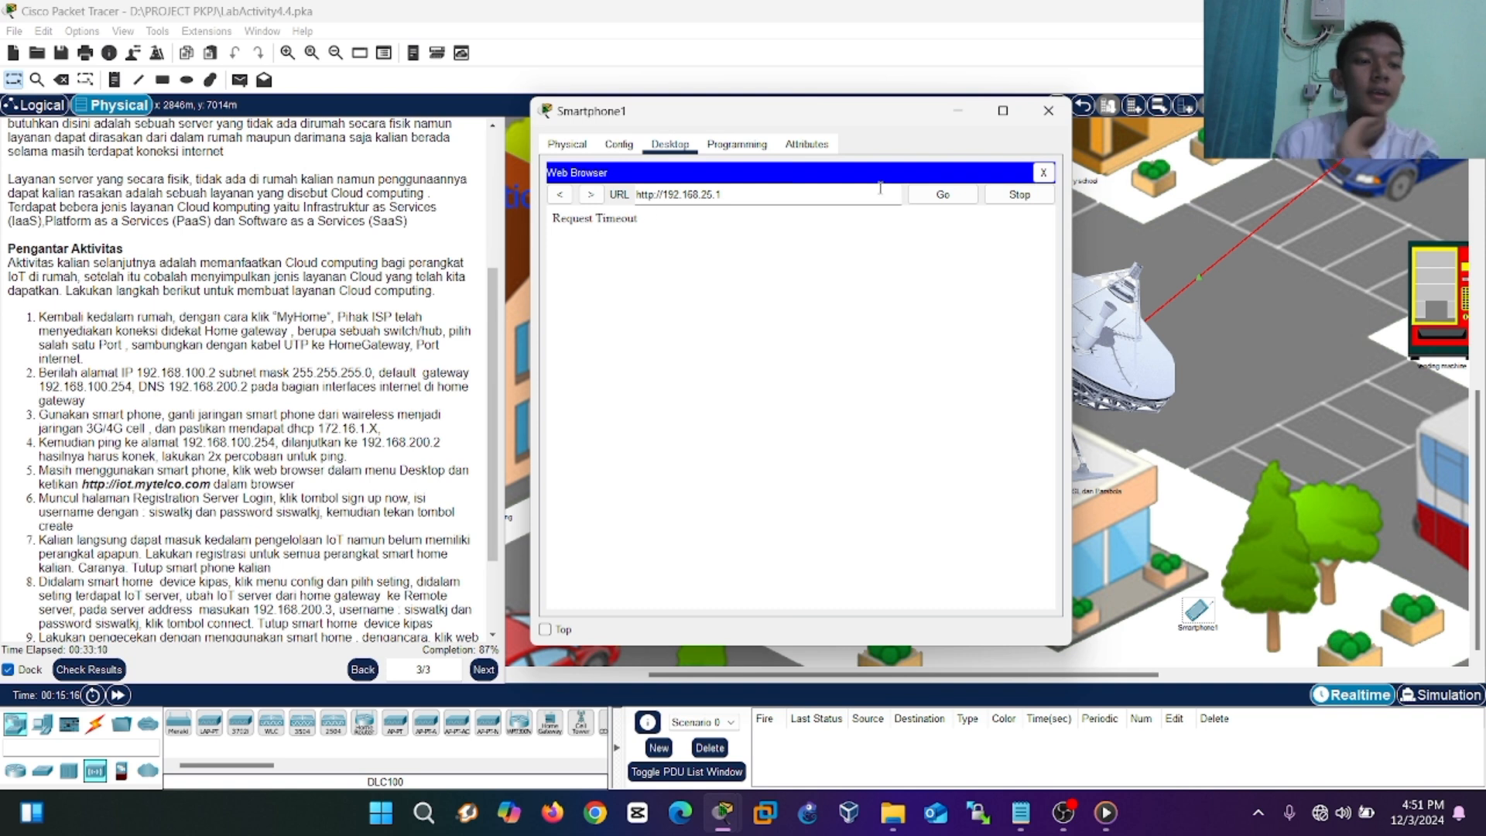
# Close Smartphone1, go back into the My Home room and open Home Gateway1's settings.
pyautogui.click(1047, 116)
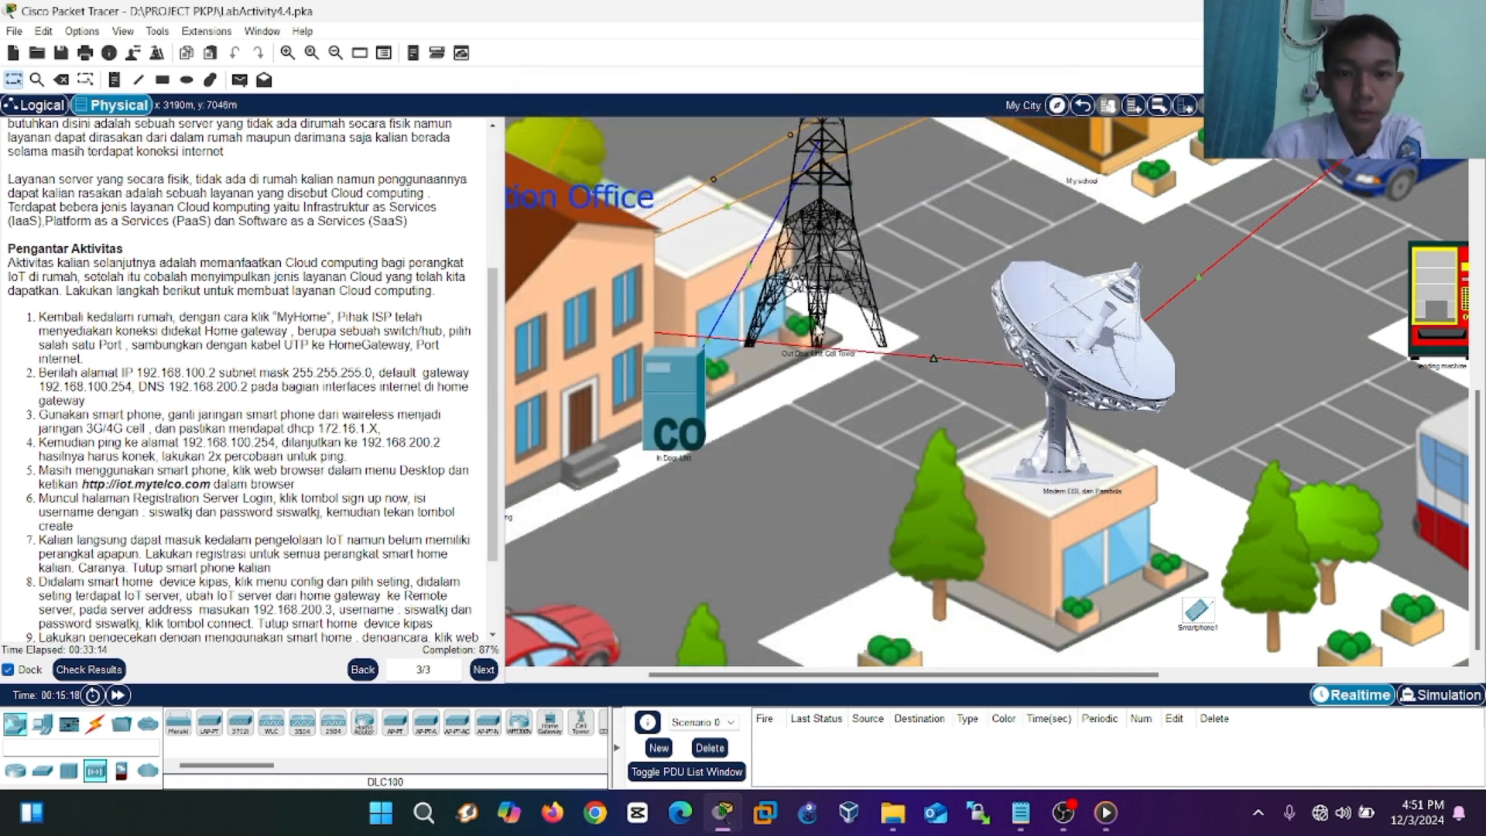
pyautogui.scroll(-1, 818, 330)
pyautogui.scroll(-2, 818, 330)
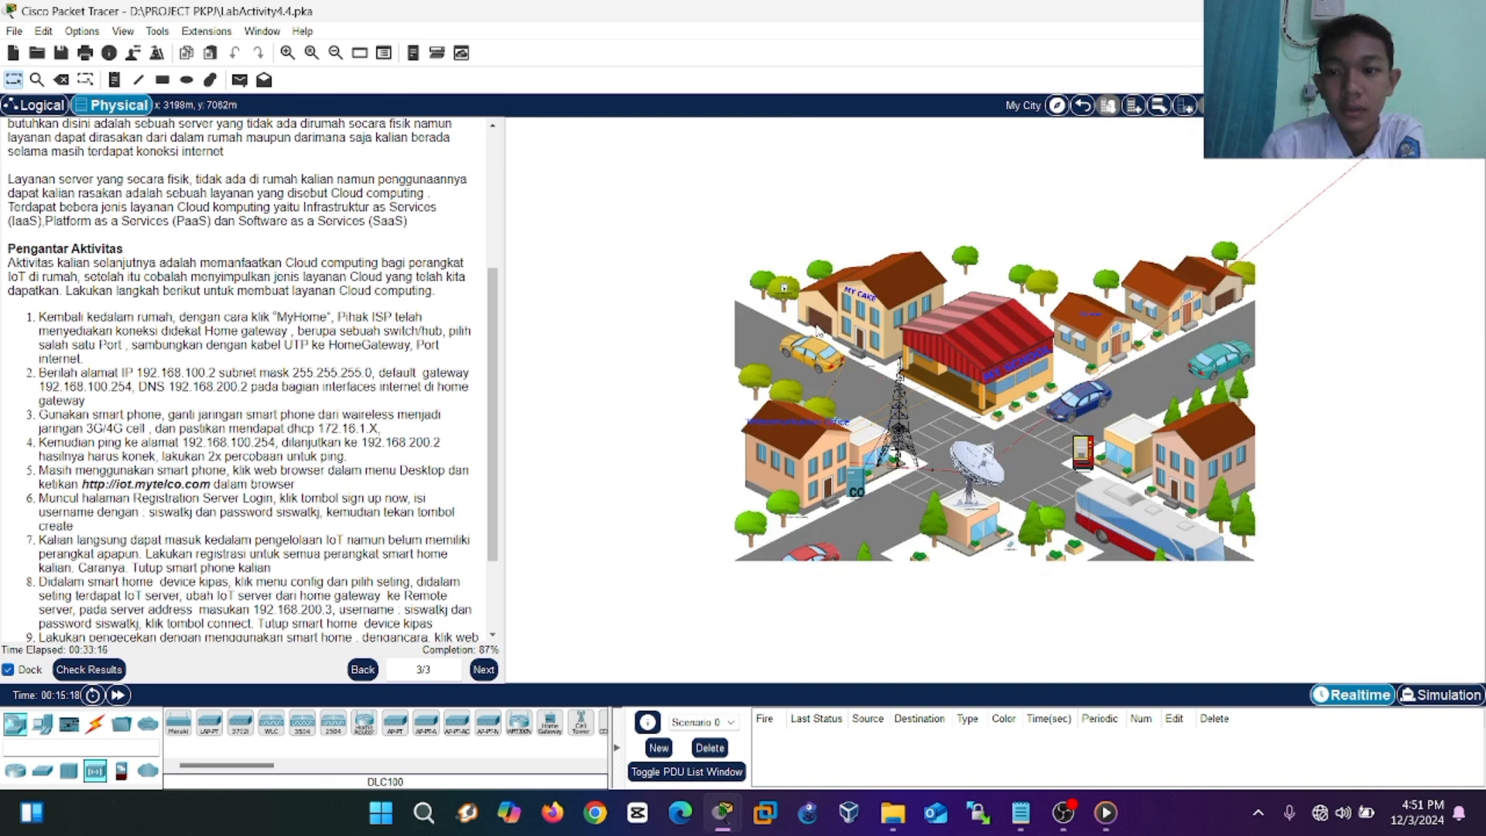
pyautogui.click(1068, 333)
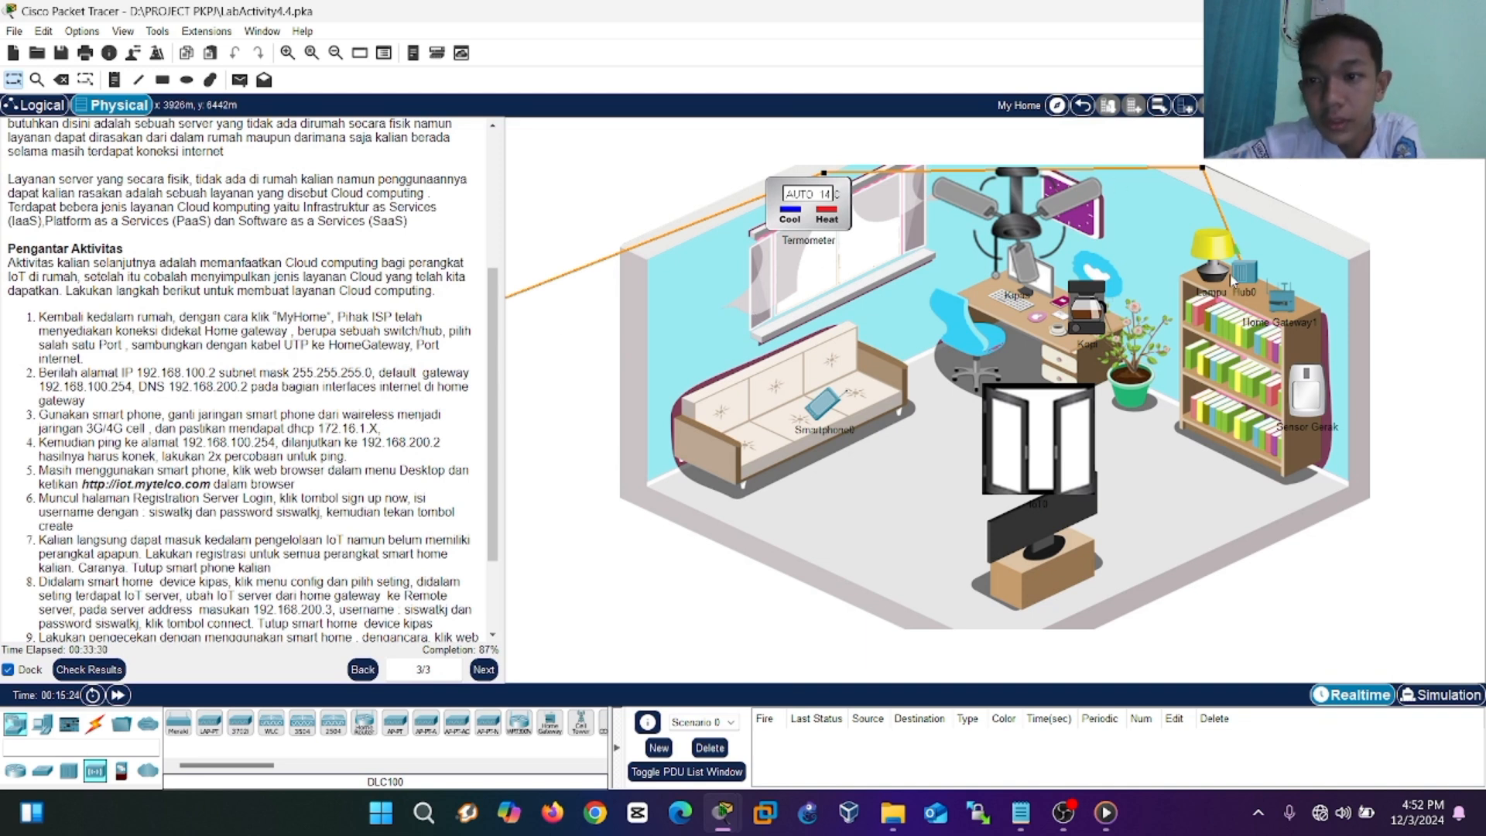
pyautogui.moveTo(1240, 277)
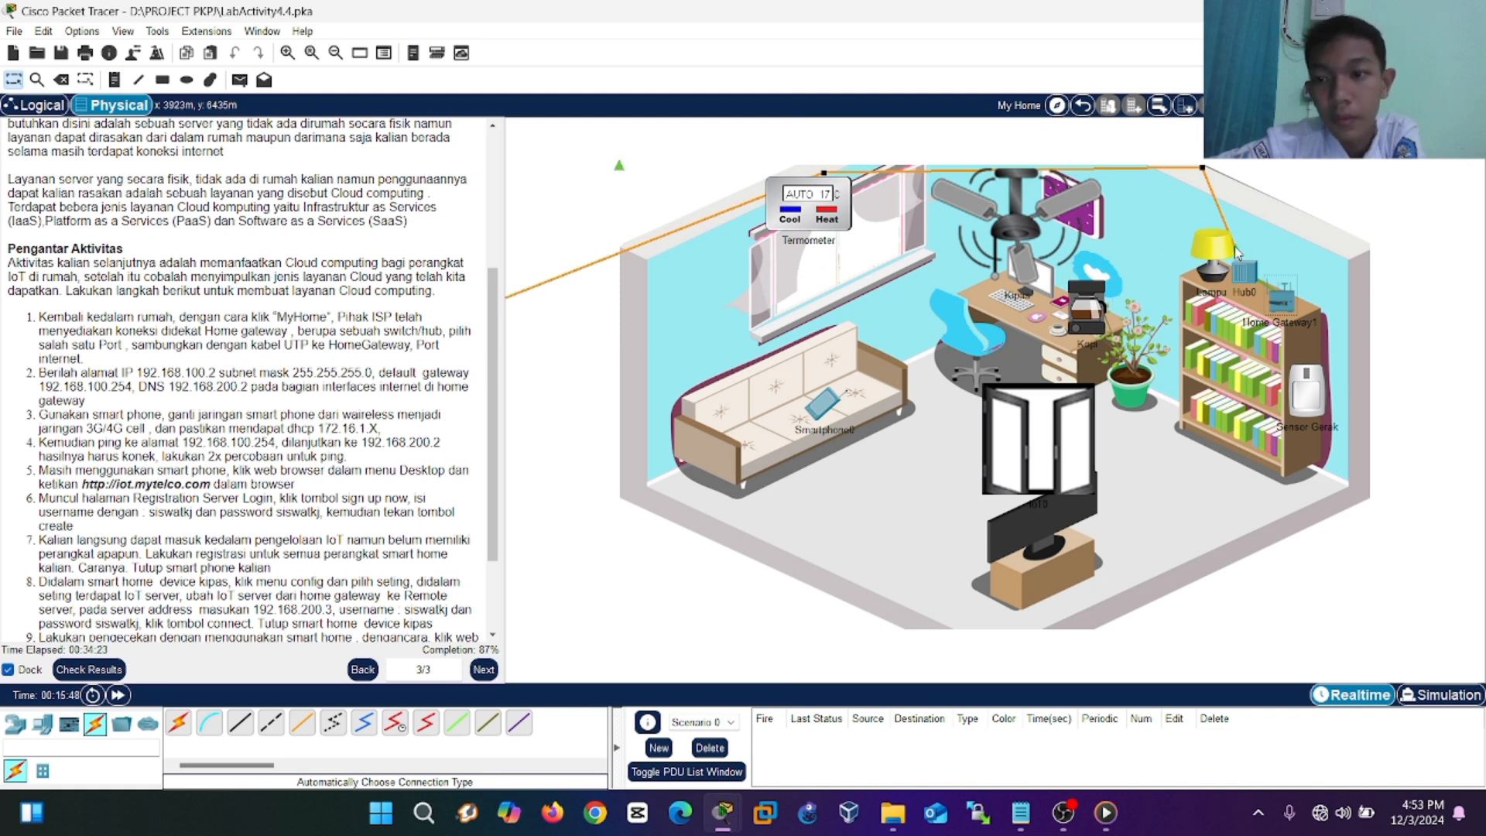
pyautogui.click(1284, 301)
# Set Home Gateway1's Internet interface to Static with IP 192.168.100.2, correcting a mistyped address.
pyautogui.click(585, 267)
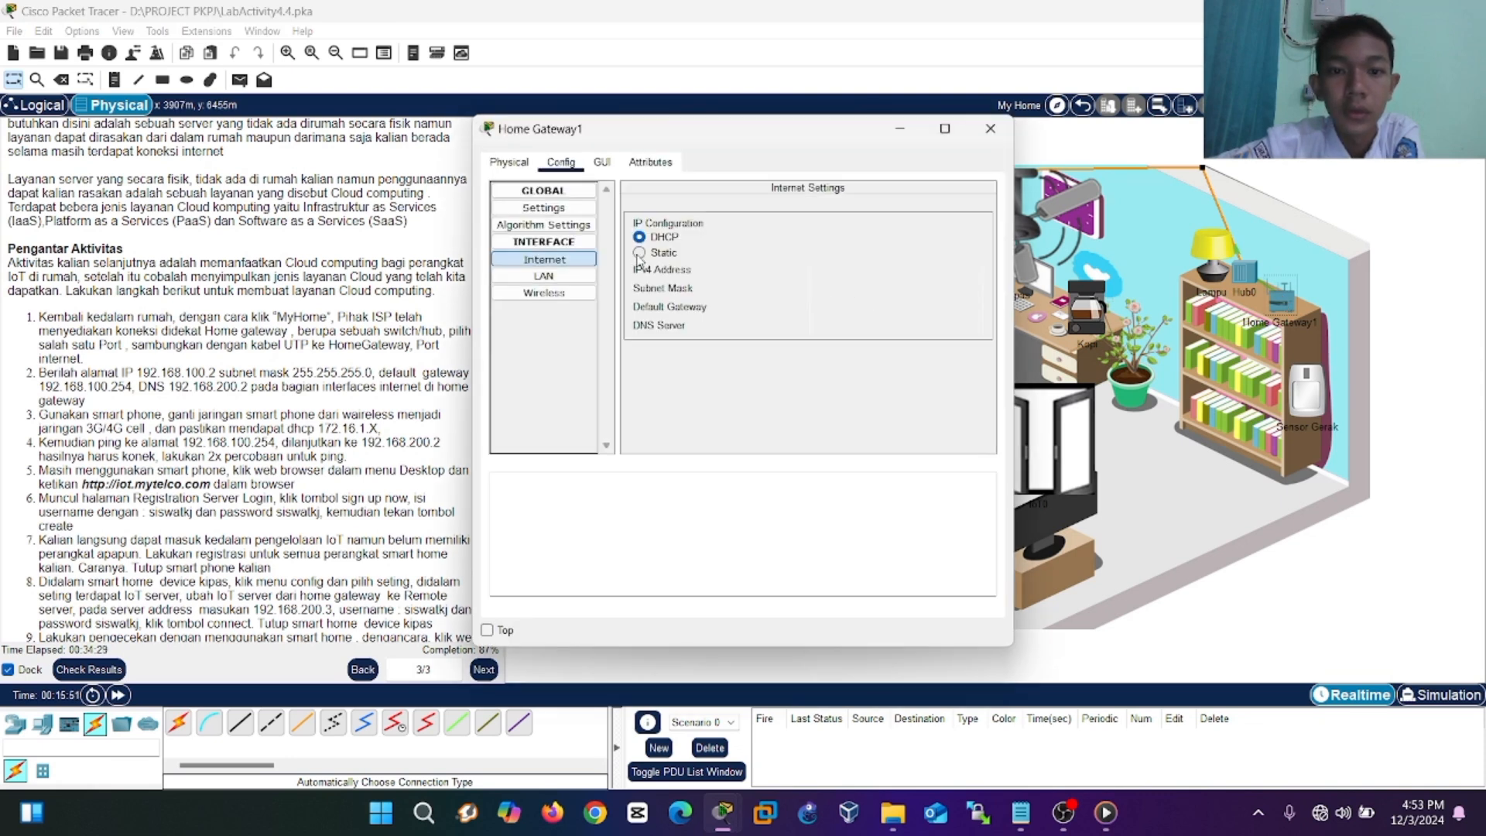
pyautogui.click(639, 253)
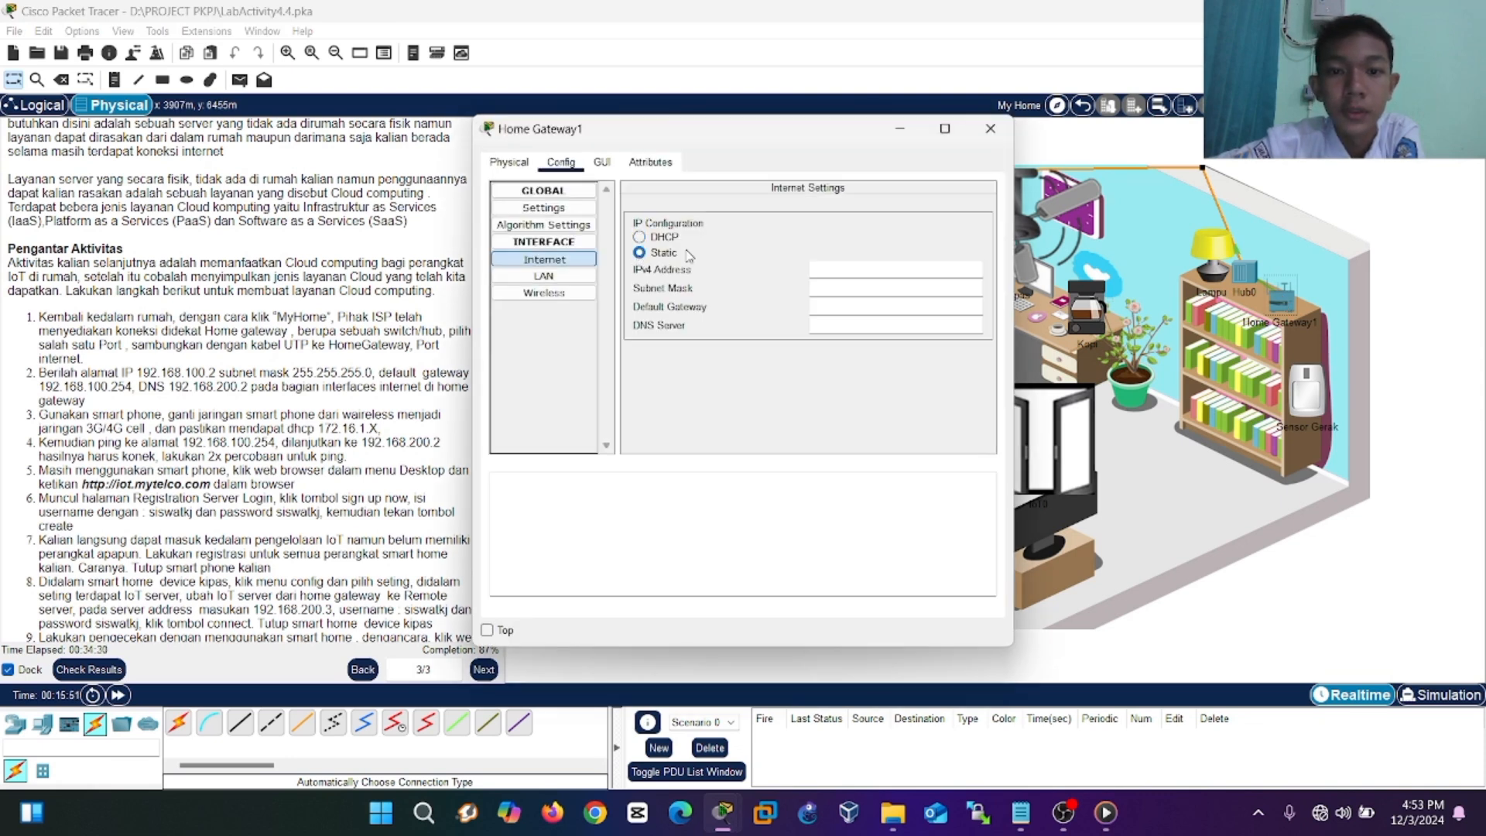
pyautogui.click(834, 272)
pyautogui.write('192.1698')
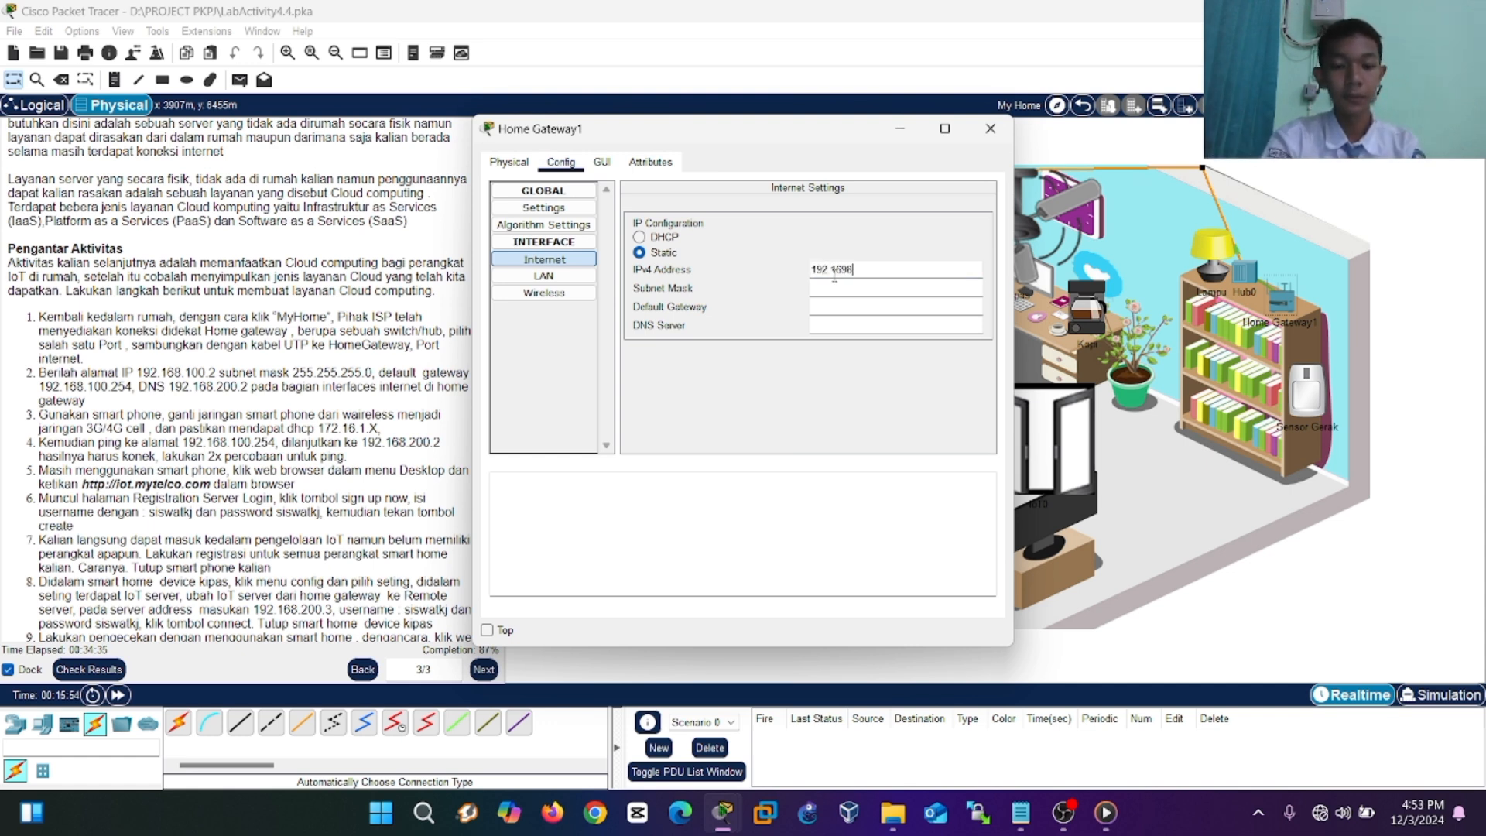
pyautogui.write('.100.2')
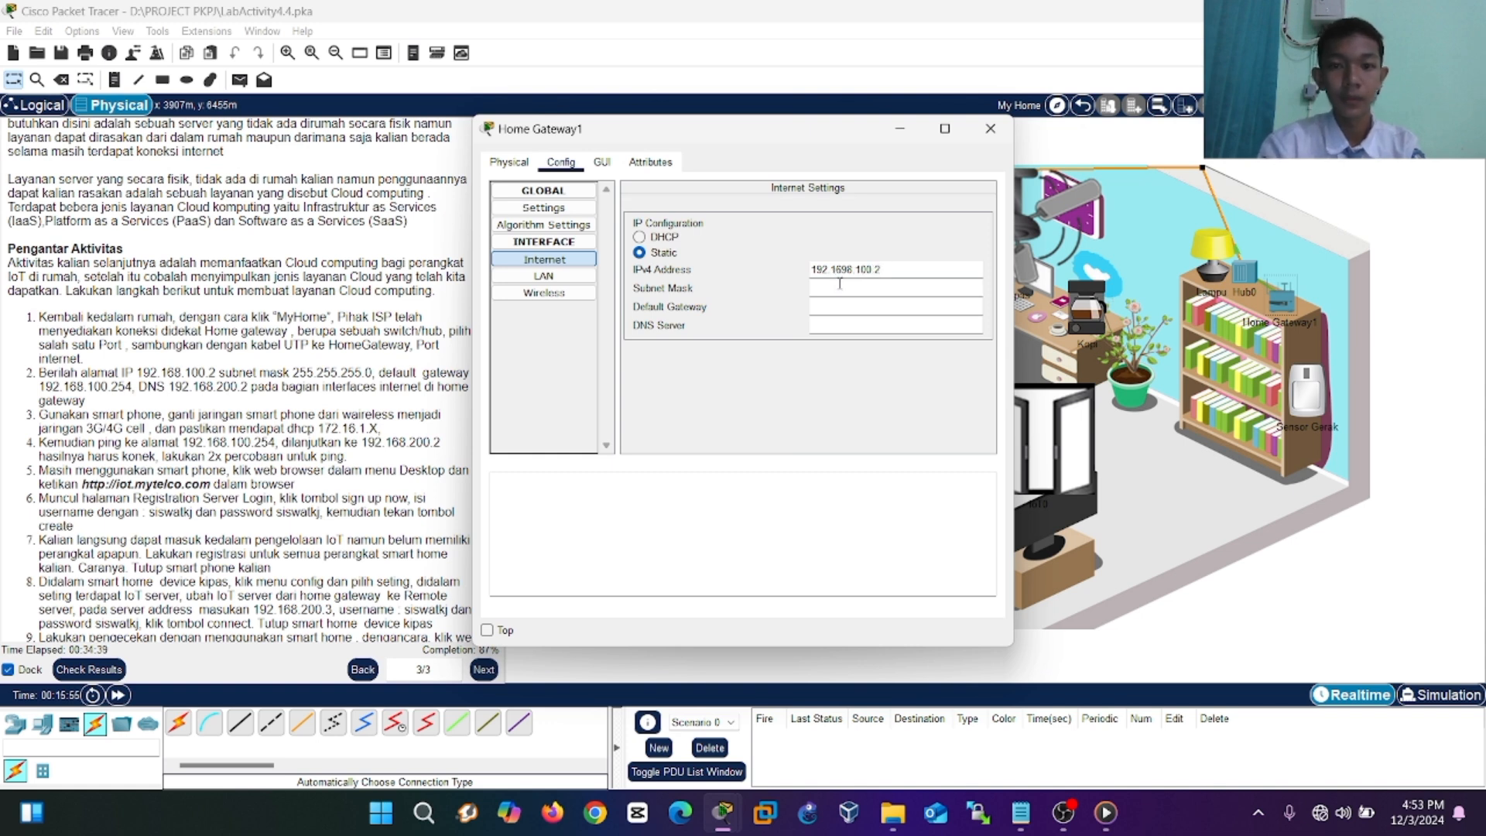
pyautogui.click(841, 291)
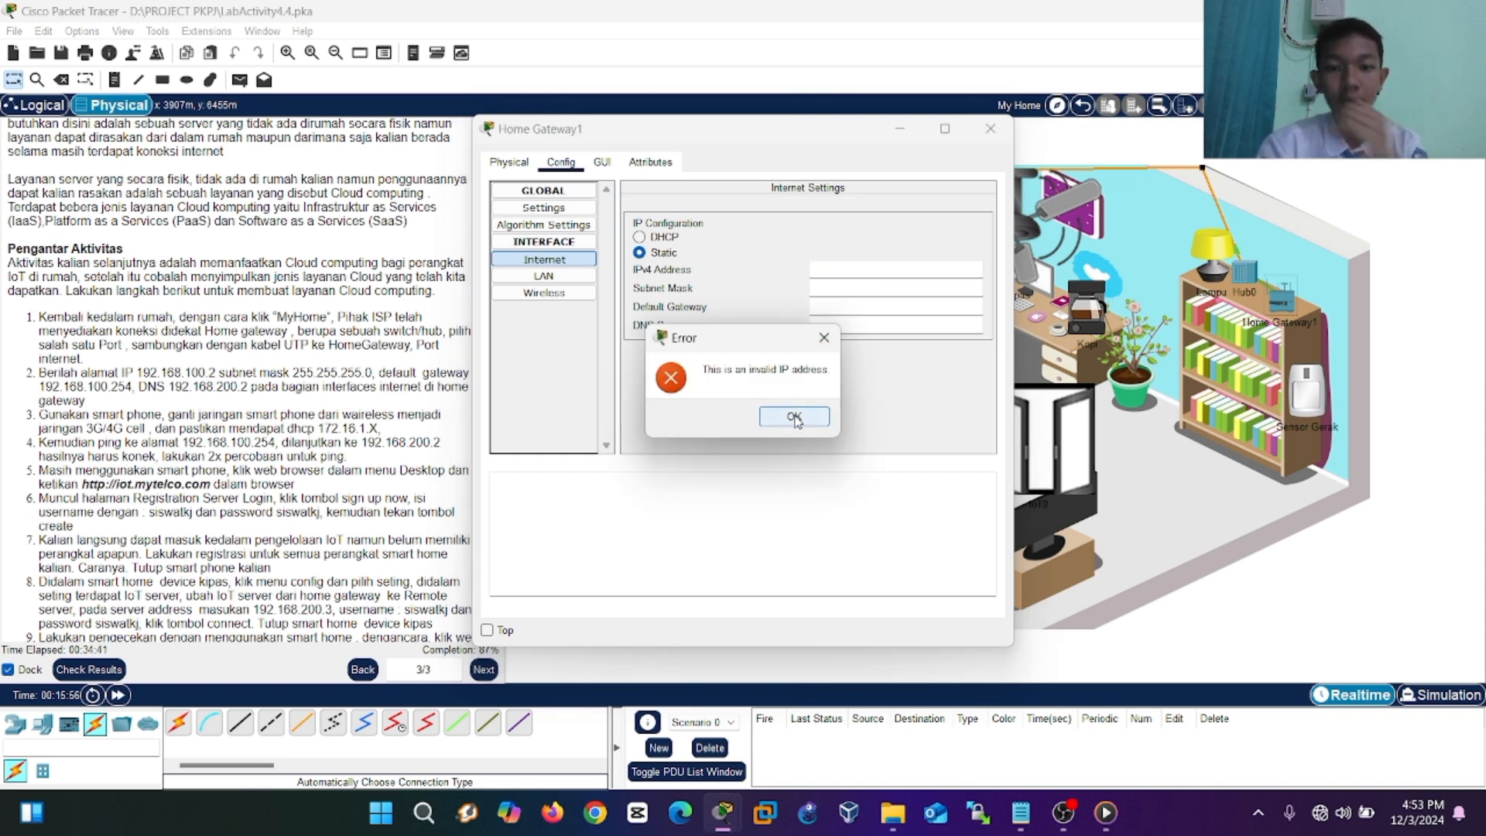
pyautogui.click(796, 419)
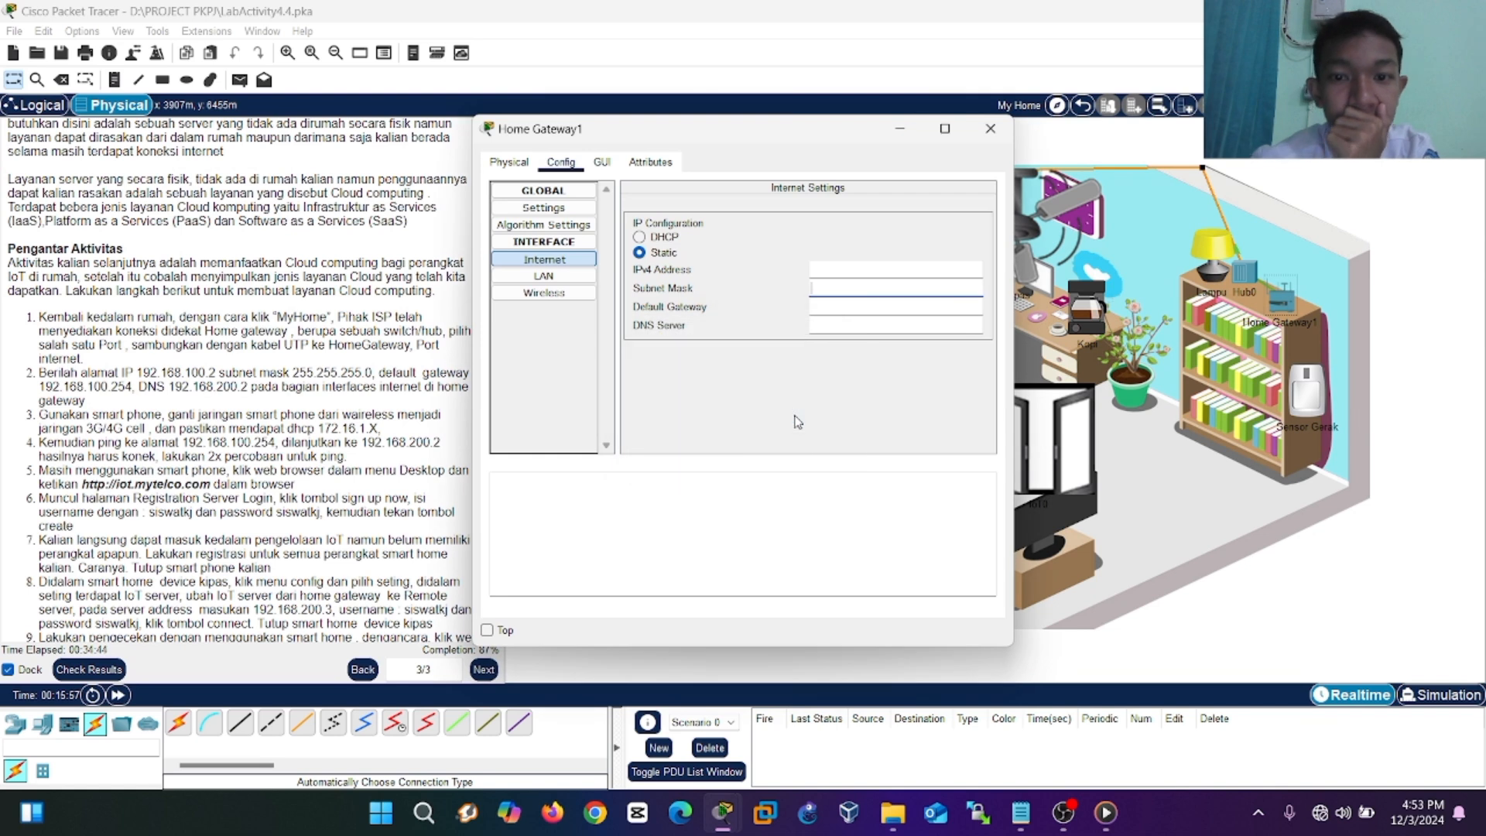
pyautogui.click(827, 274)
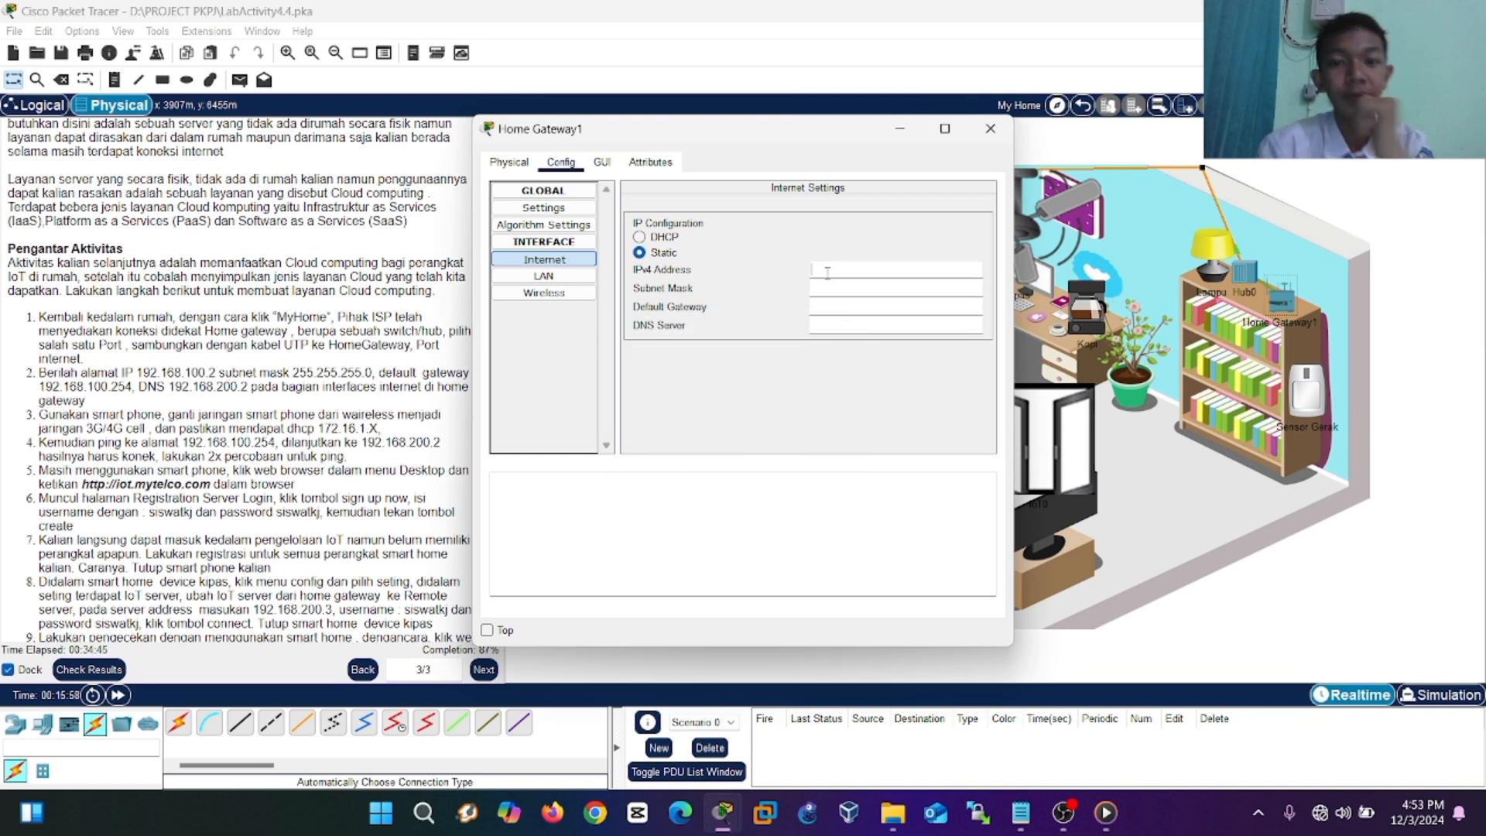
pyautogui.write('192.16')
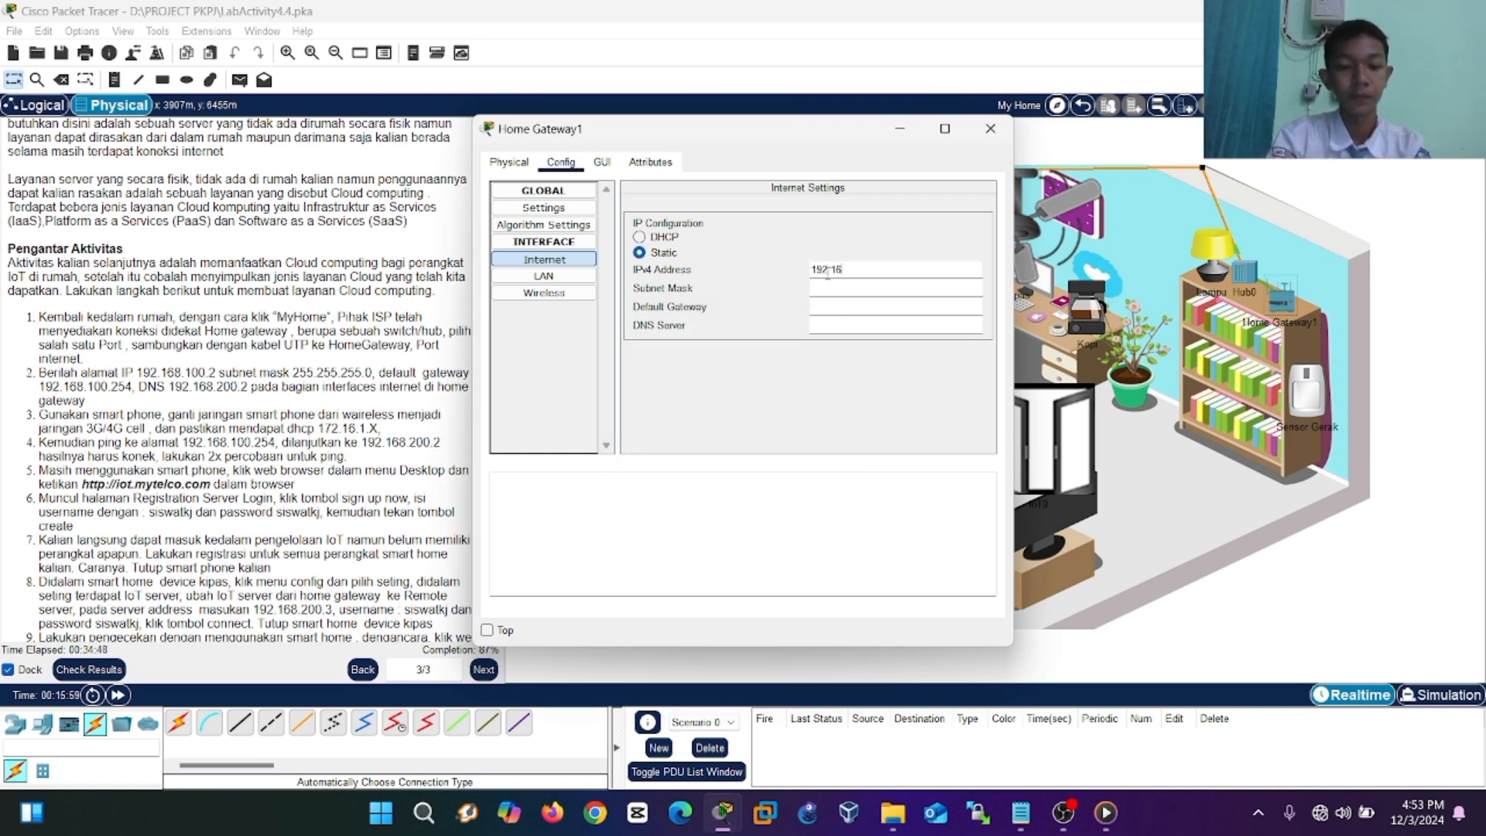
pyautogui.write('8.1')
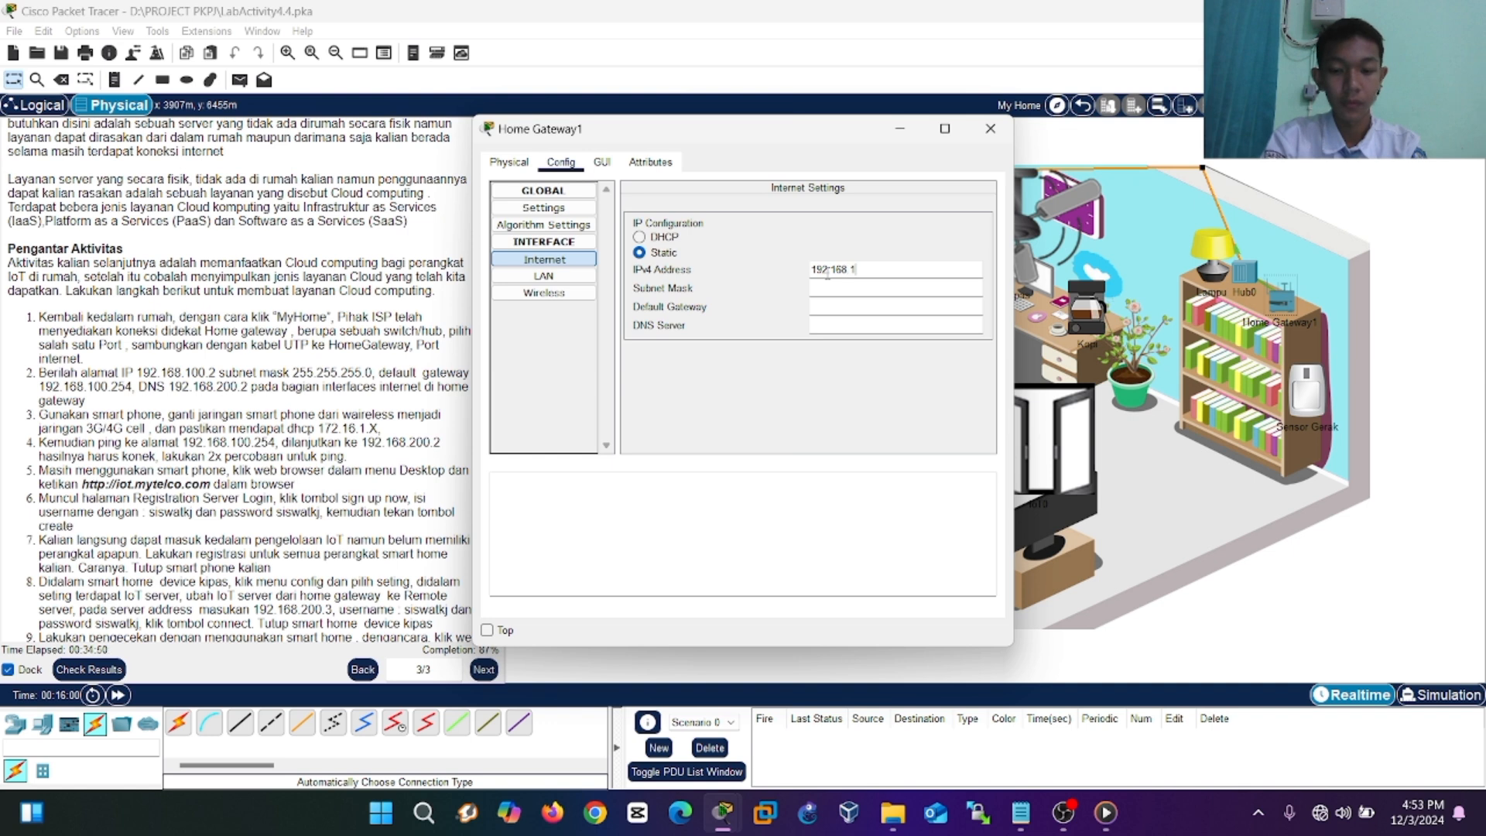
pyautogui.write('00.2')
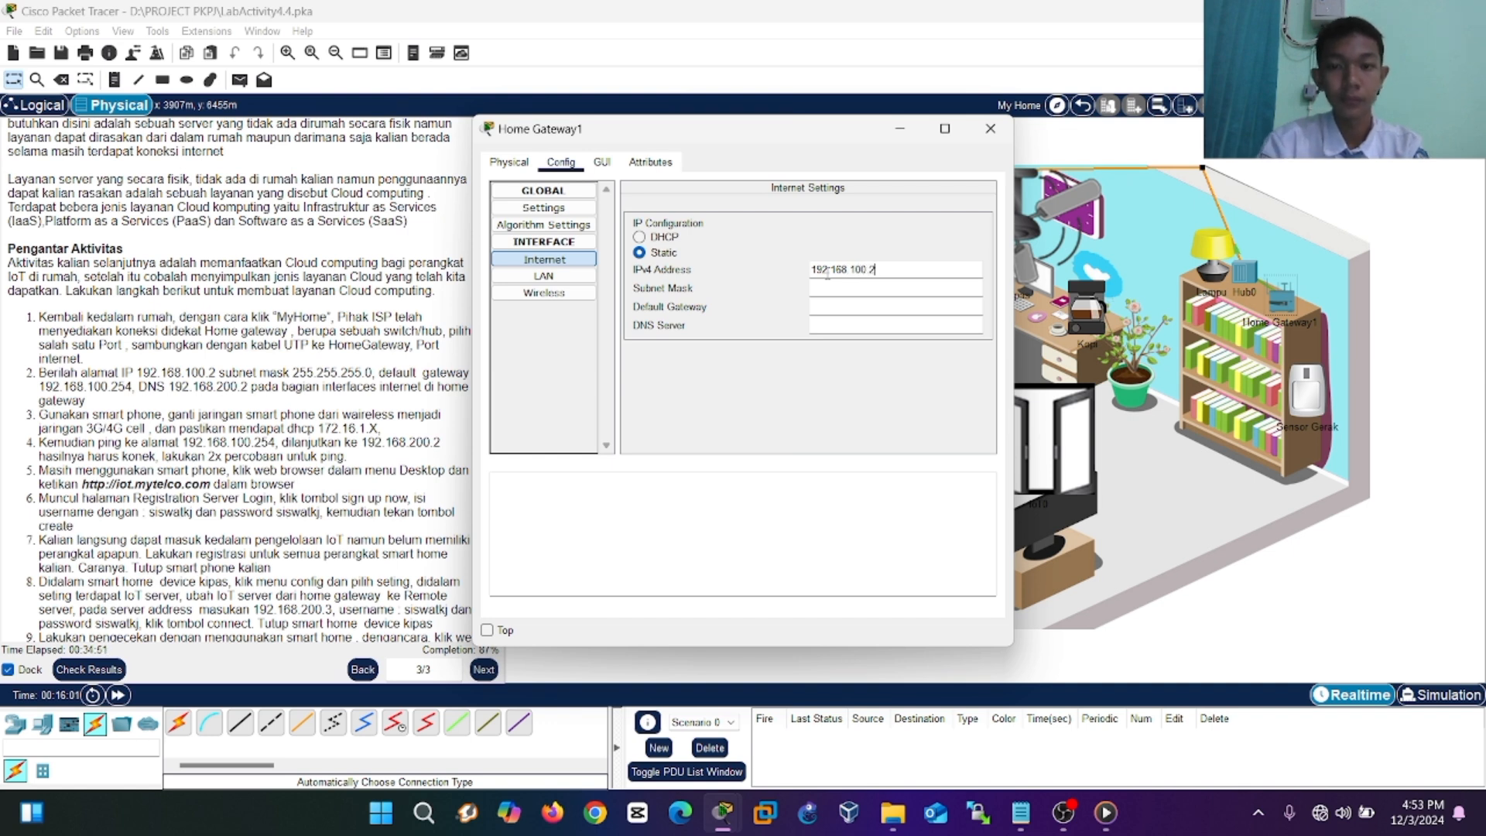
# Fill in mask 255.255.255.0, gateway 192.168.100.254 and DNS server 192.168.200.2.
pyautogui.click(825, 286)
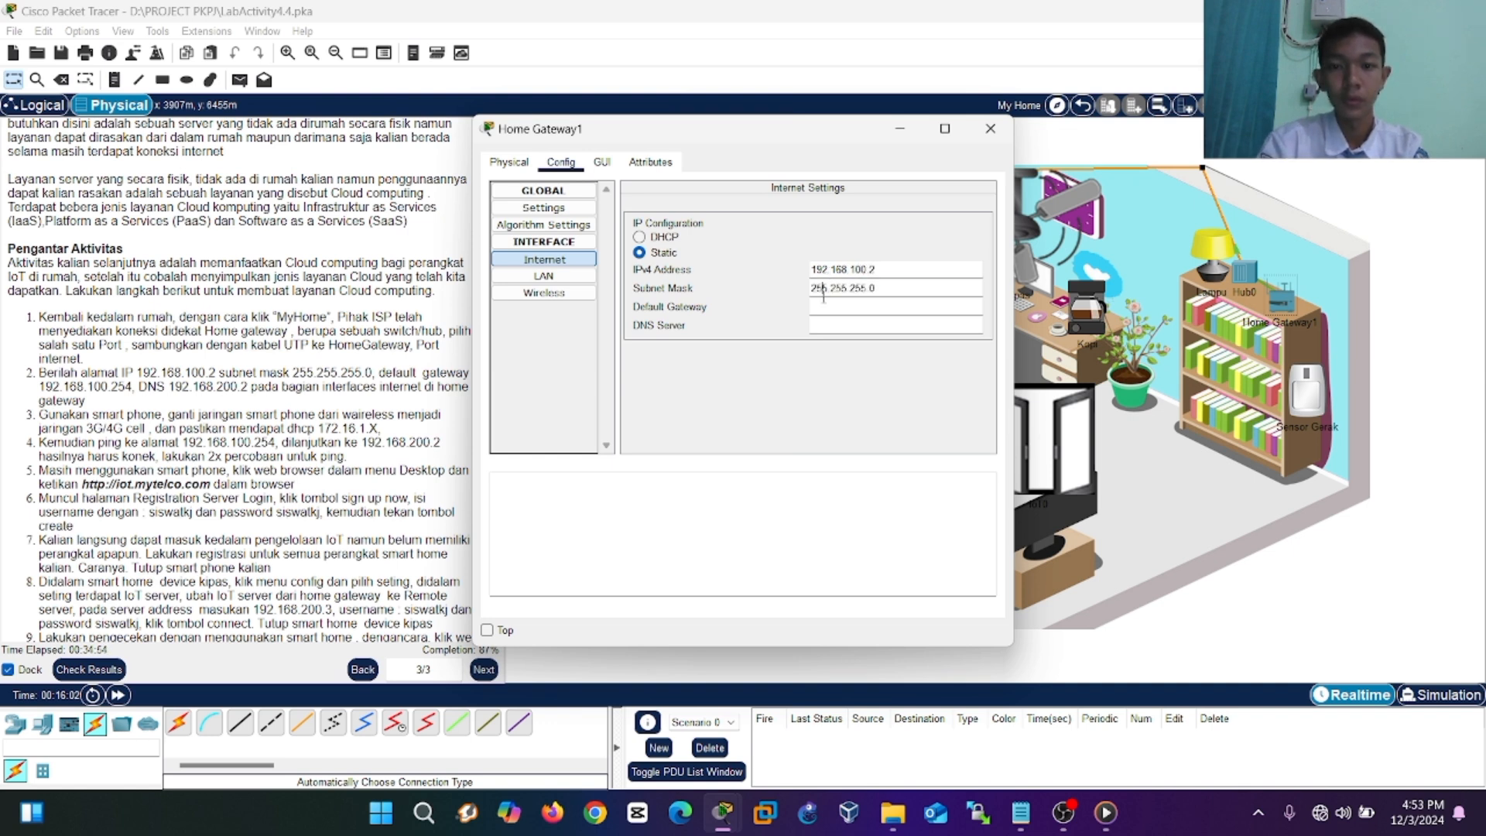
pyautogui.click(817, 307)
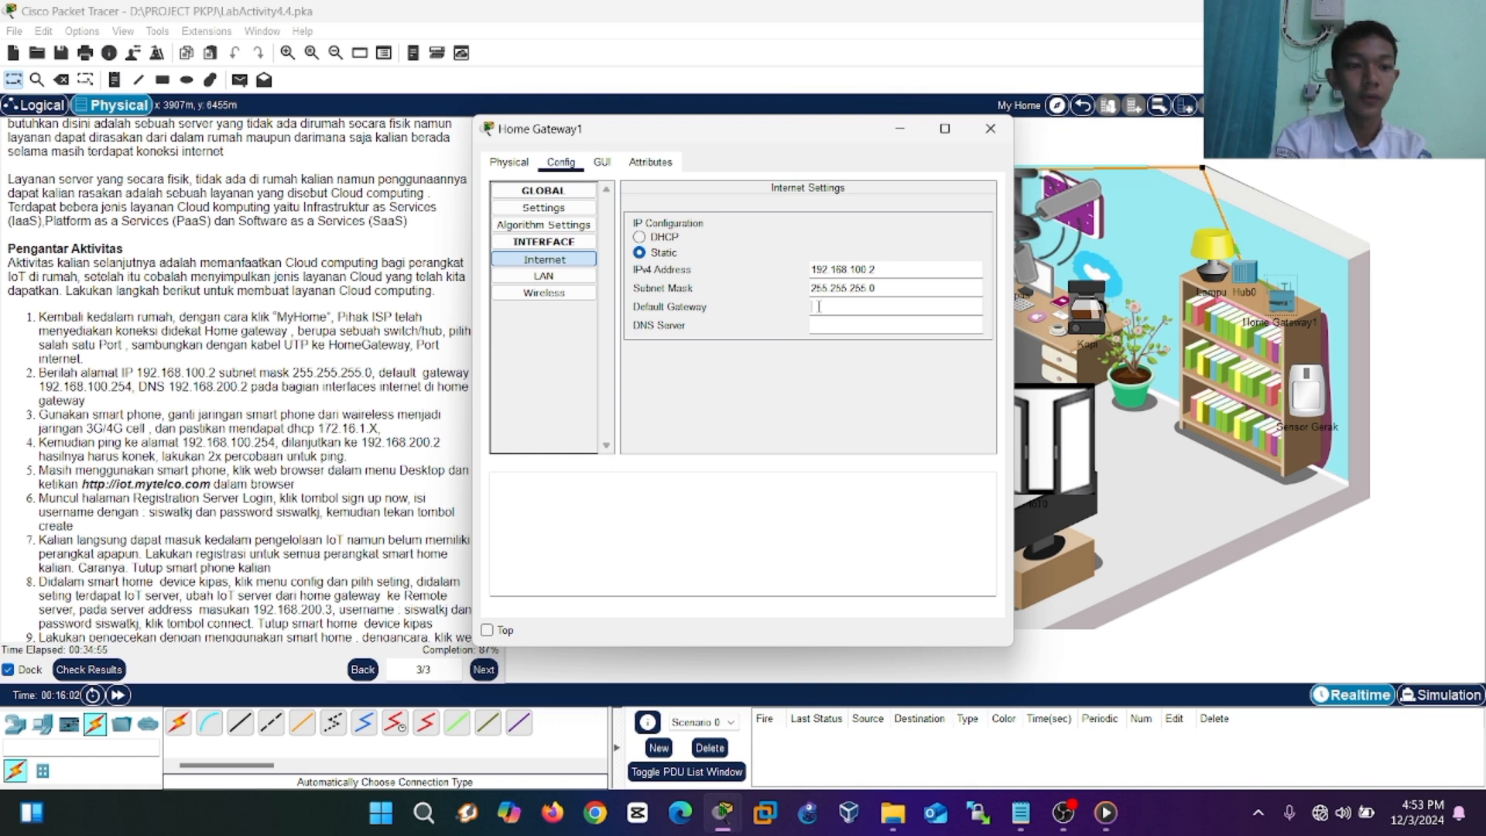
pyautogui.write('192.168')
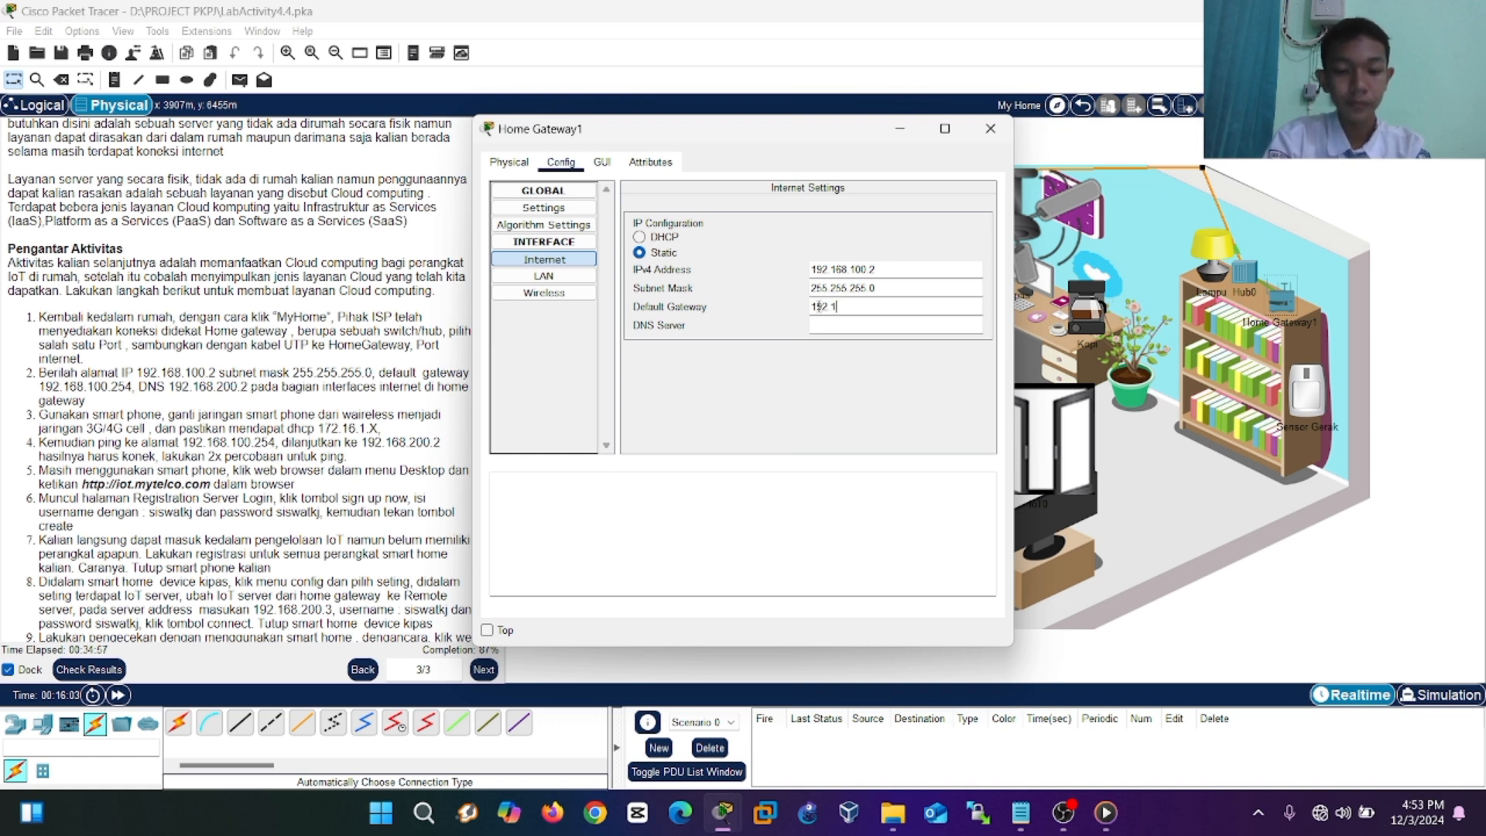
pyautogui.write('.100.254')
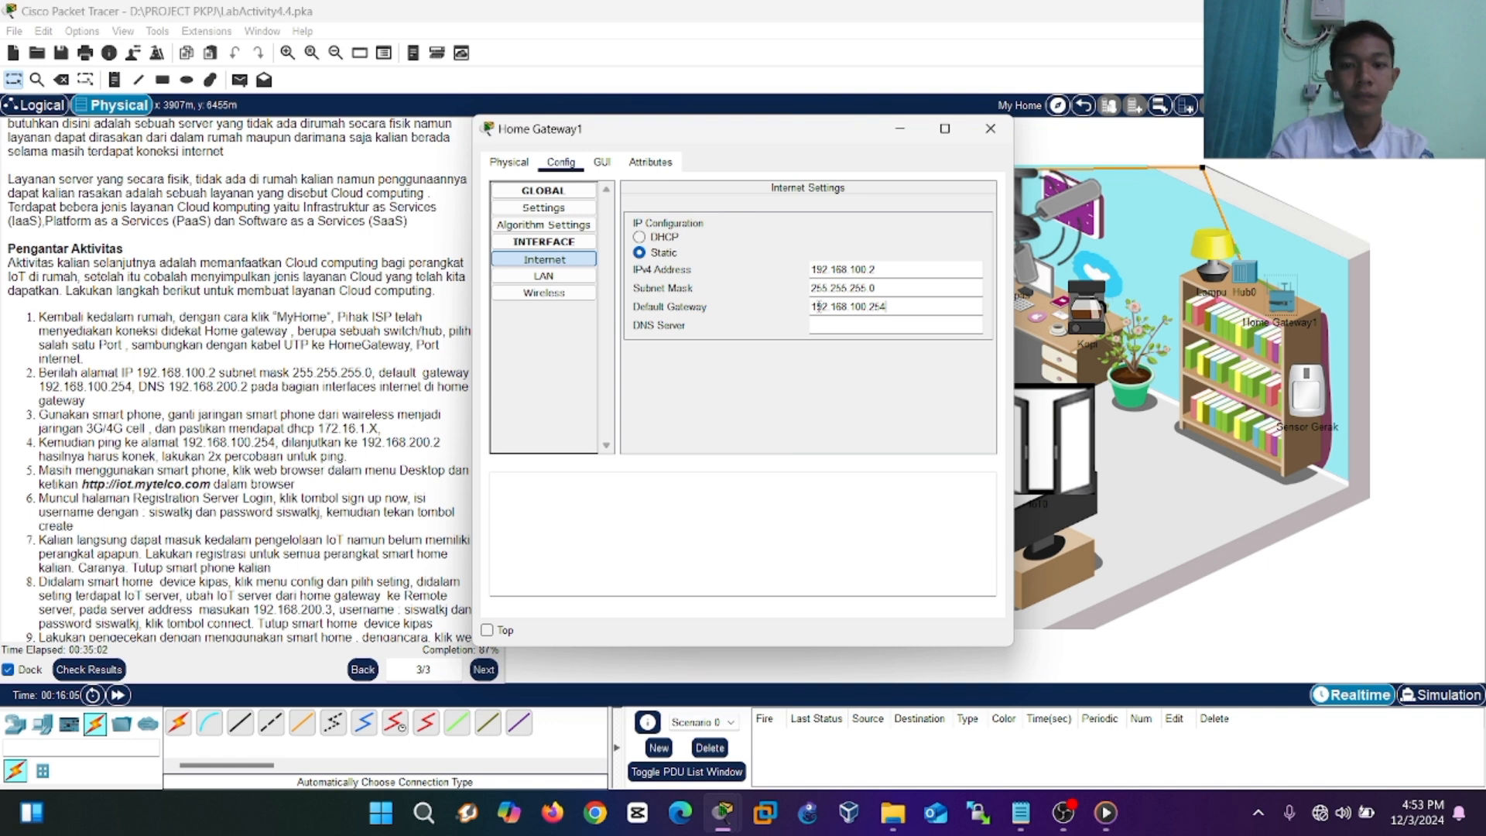
pyautogui.click(825, 328)
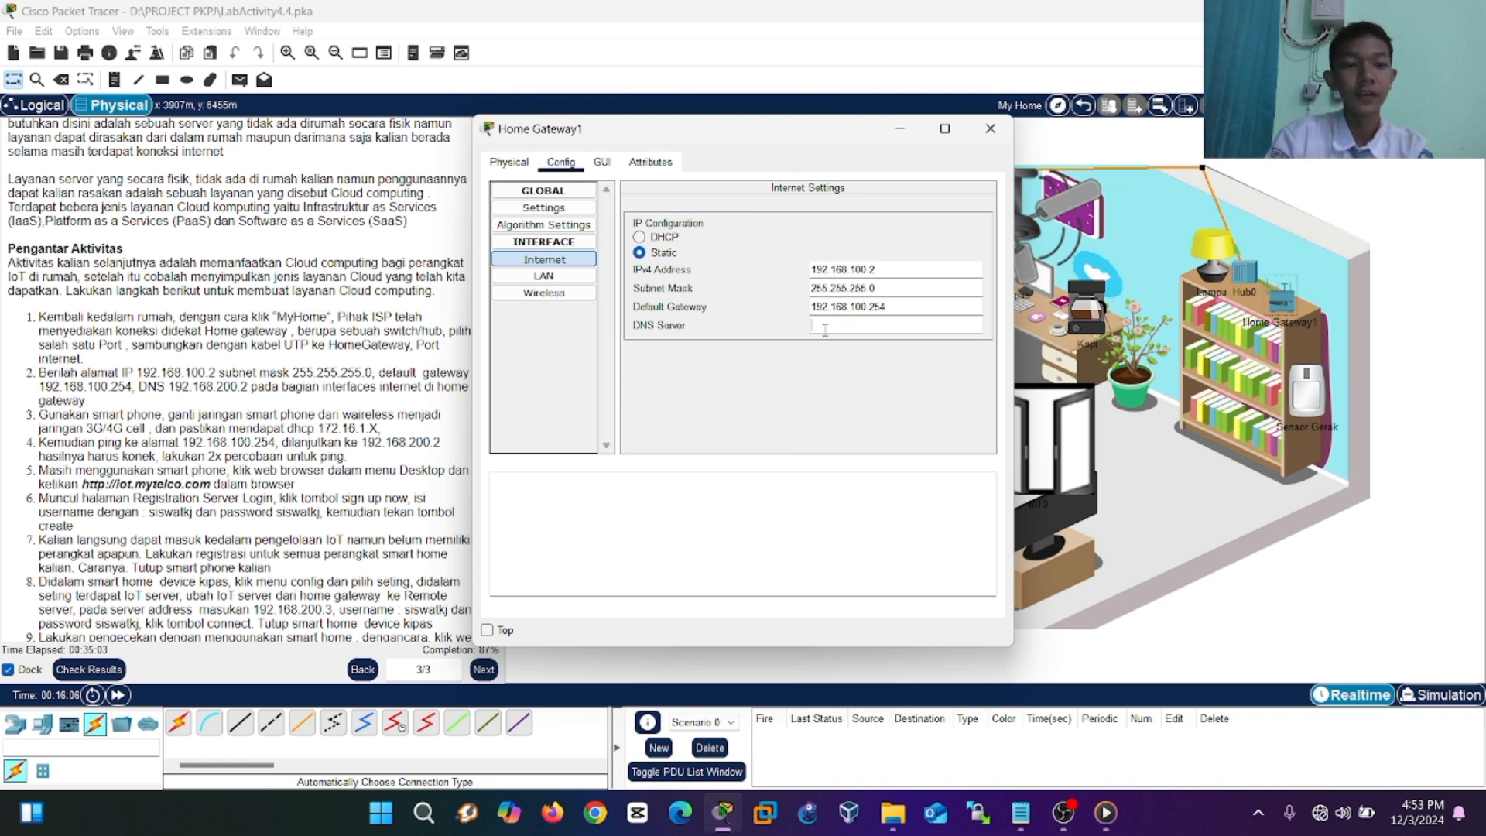
pyautogui.write('1')
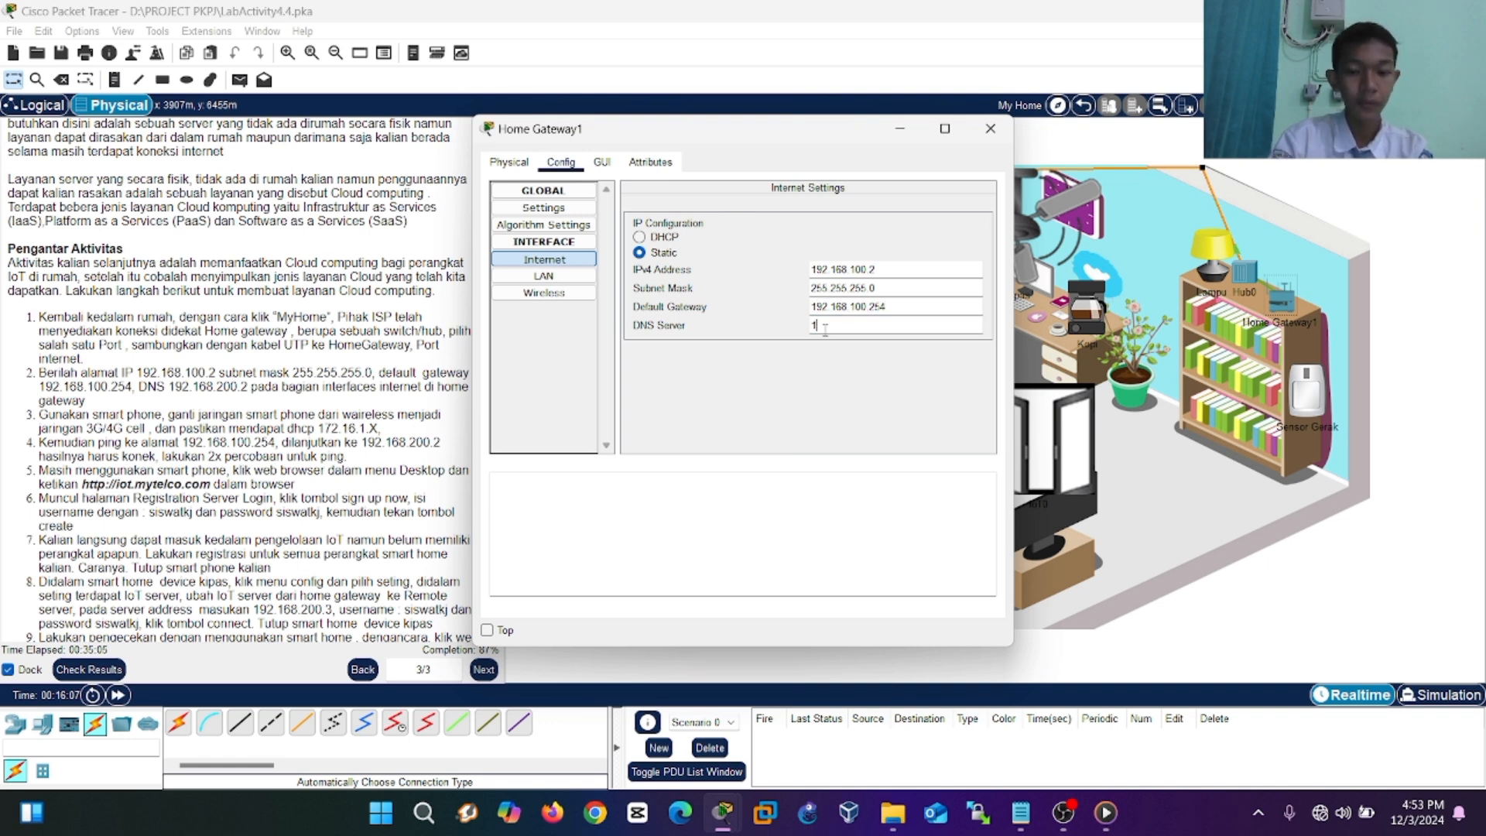
pyautogui.write('92.168.200.2')
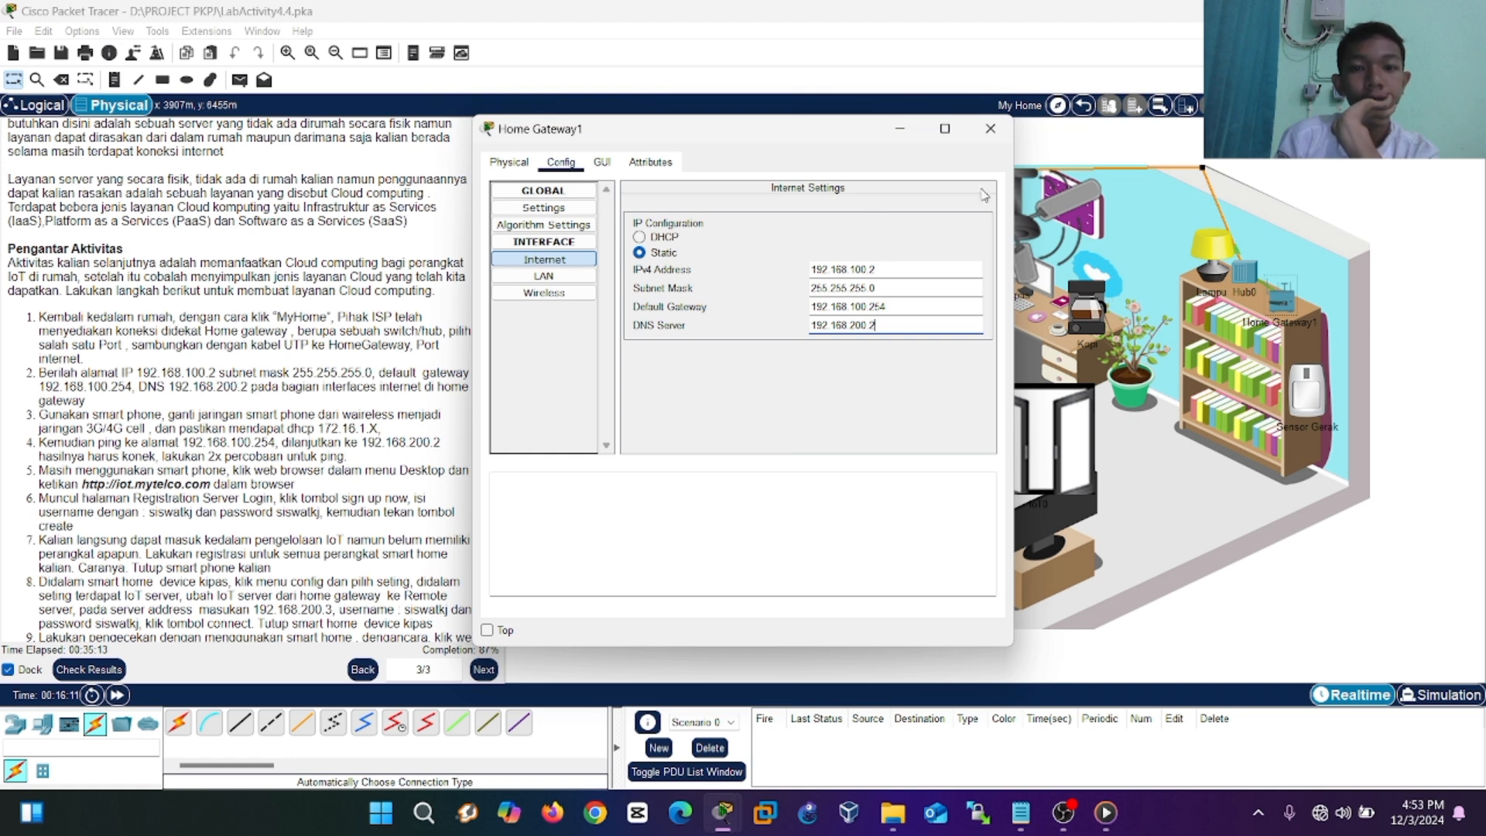
# Close the gateway and have Smartphone0's 3G/4G Cell1 get 172.16.1.101 via DHCP.
pyautogui.click(990, 130)
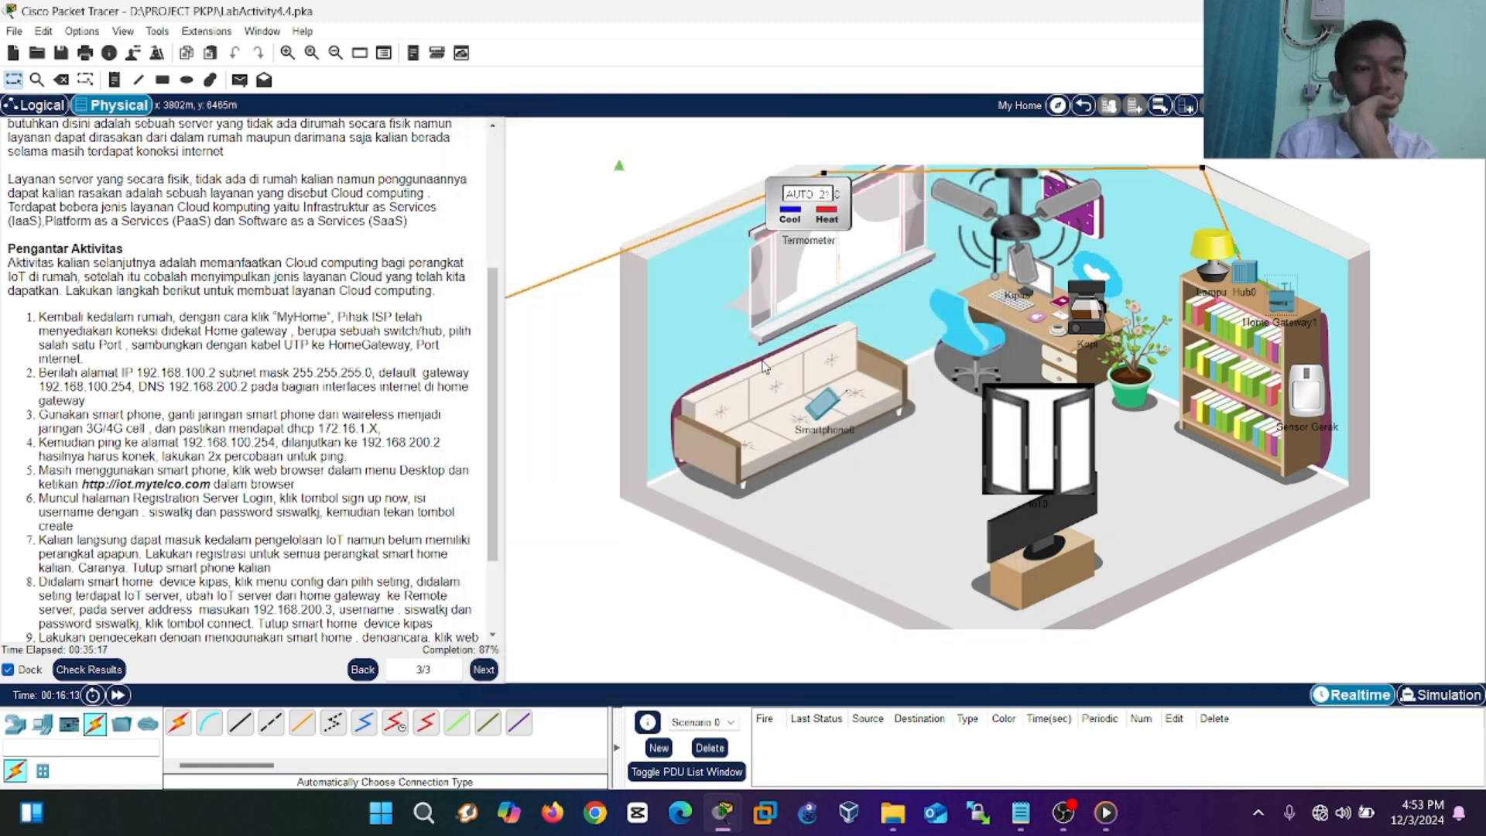
pyautogui.click(821, 418)
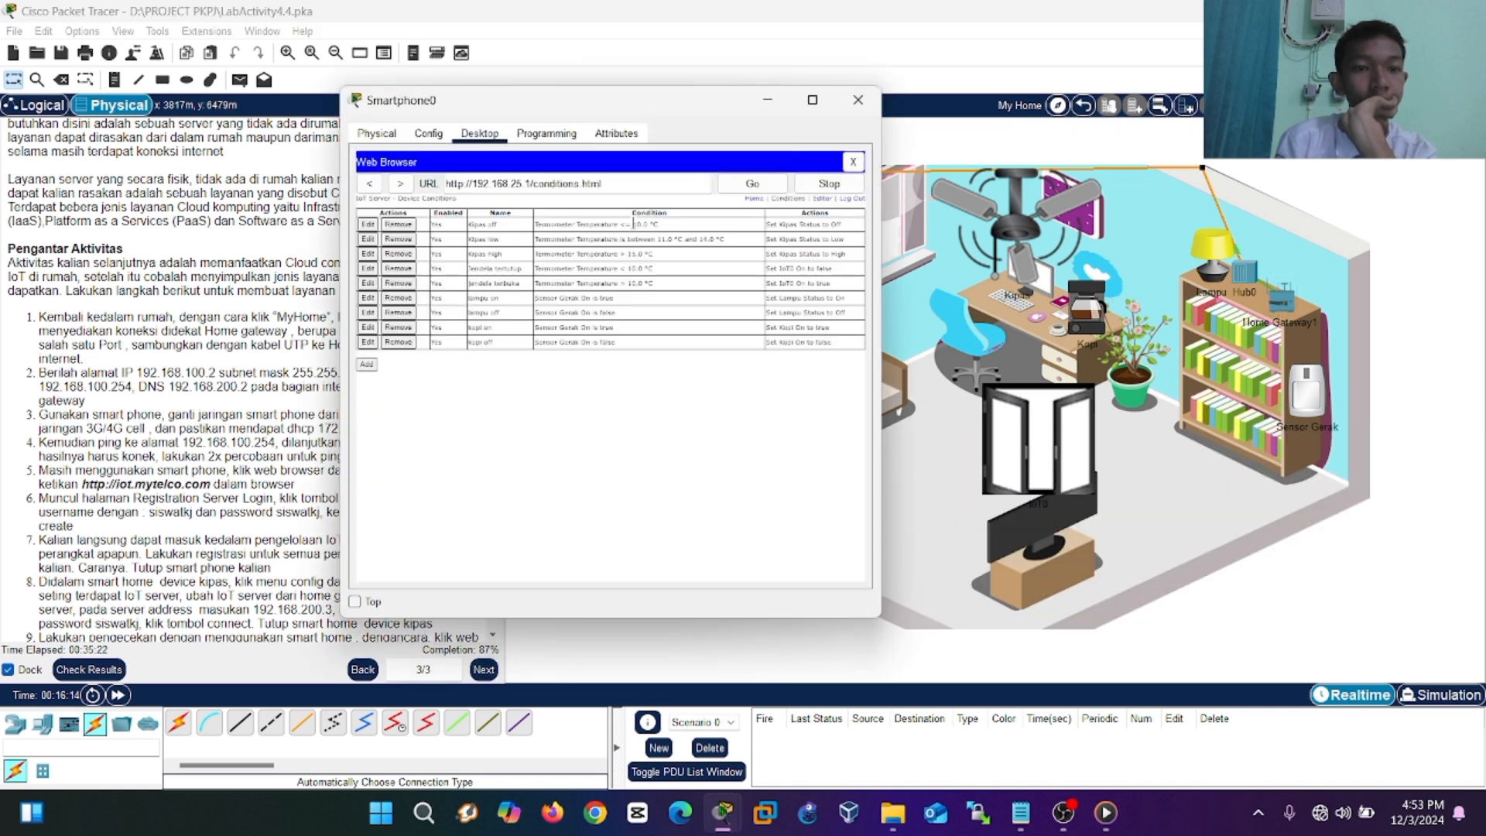
pyautogui.click(428, 134)
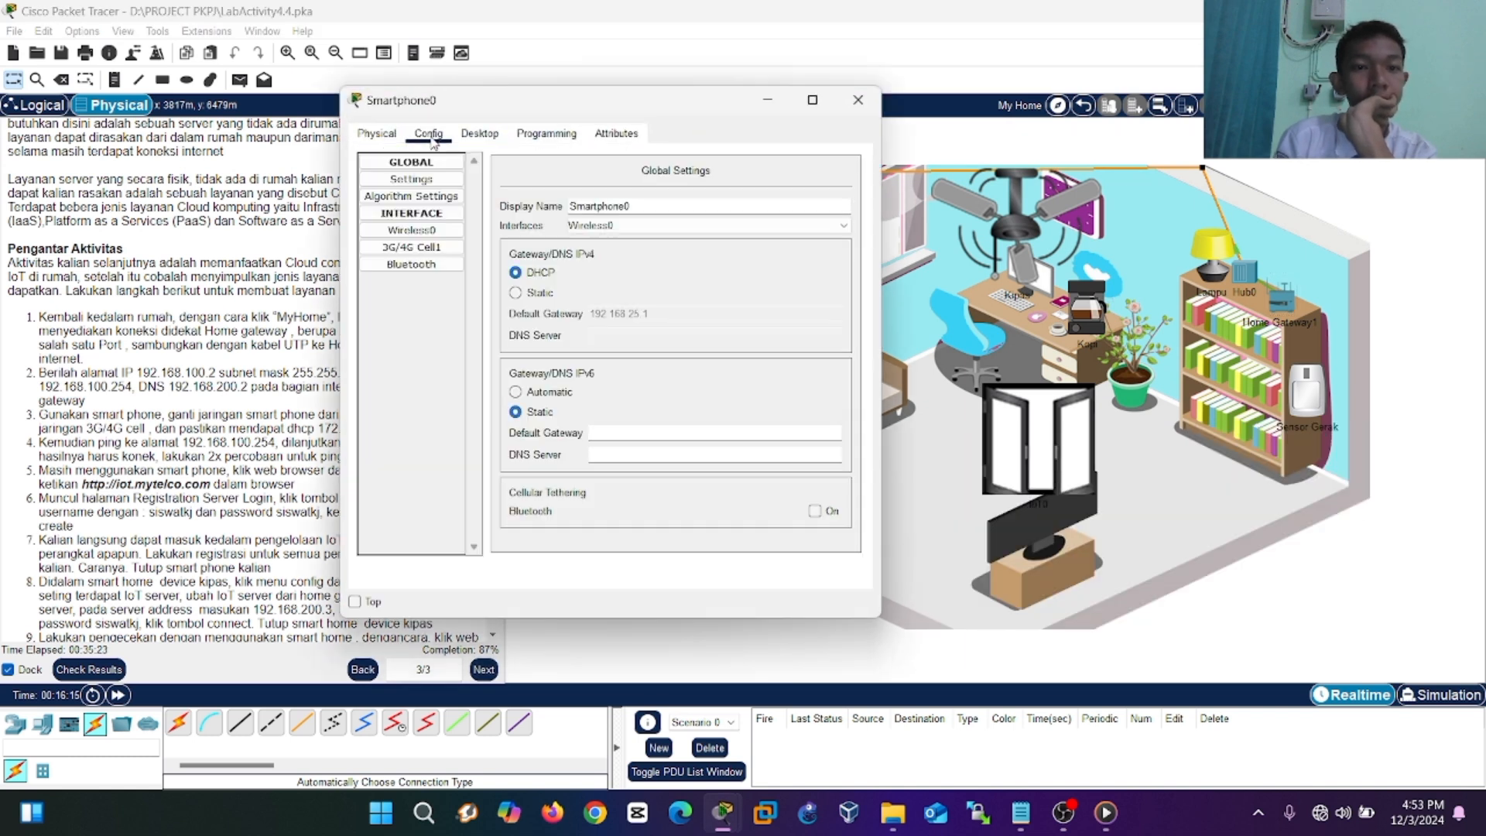
pyautogui.click(479, 135)
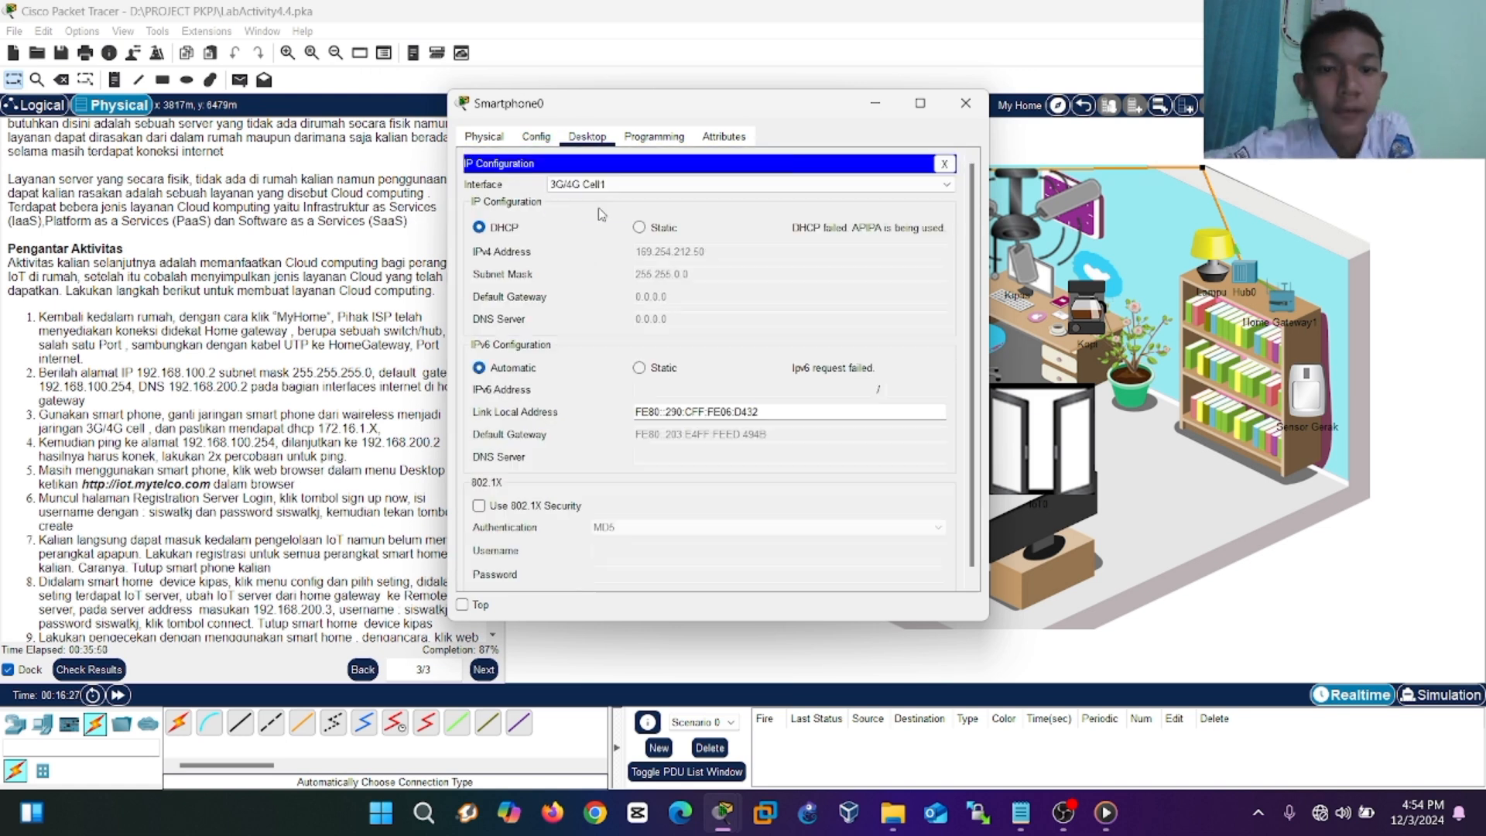
pyautogui.click(479, 226)
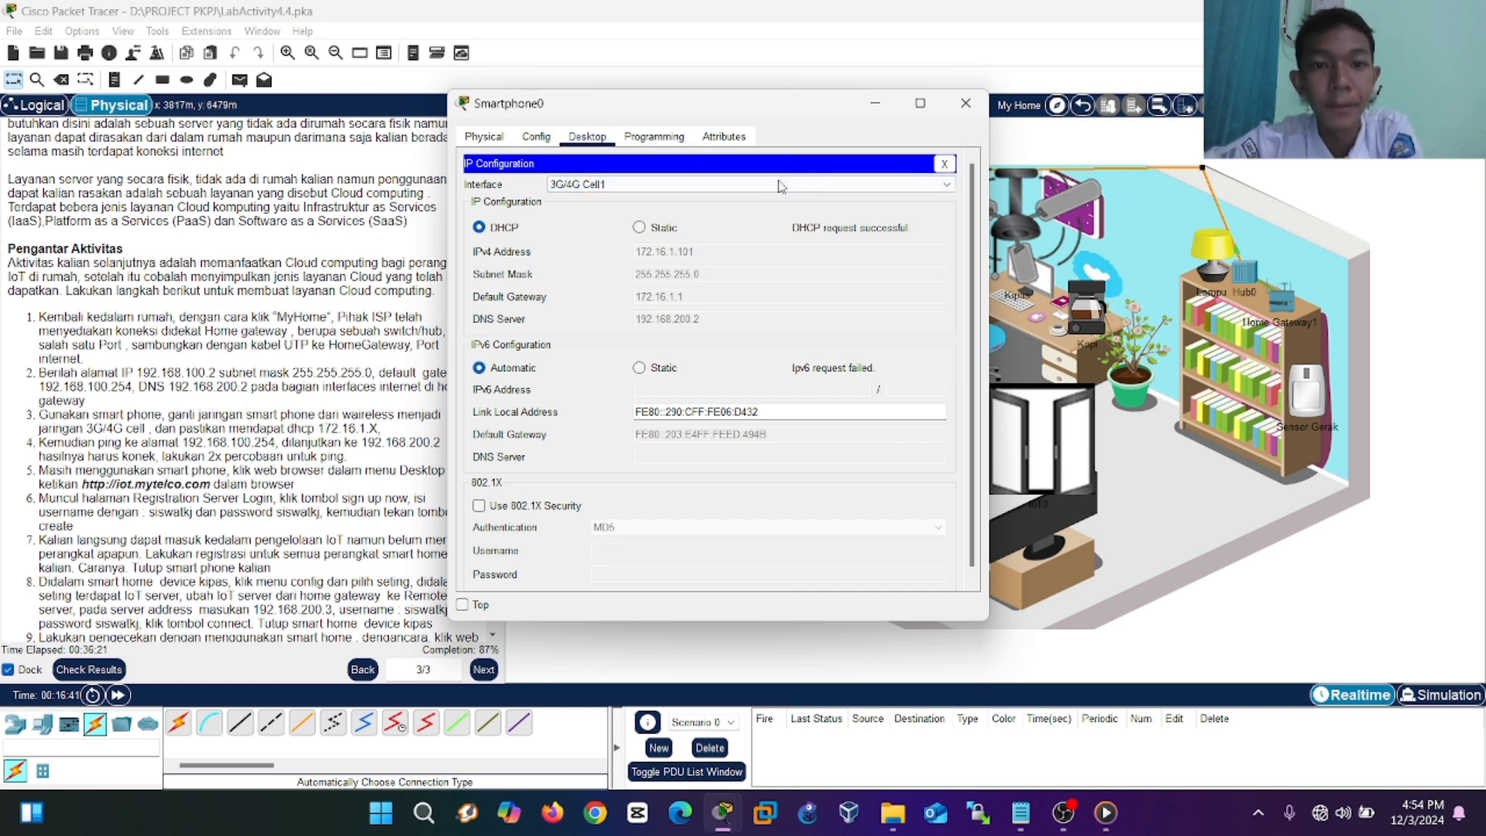
pyautogui.click(944, 164)
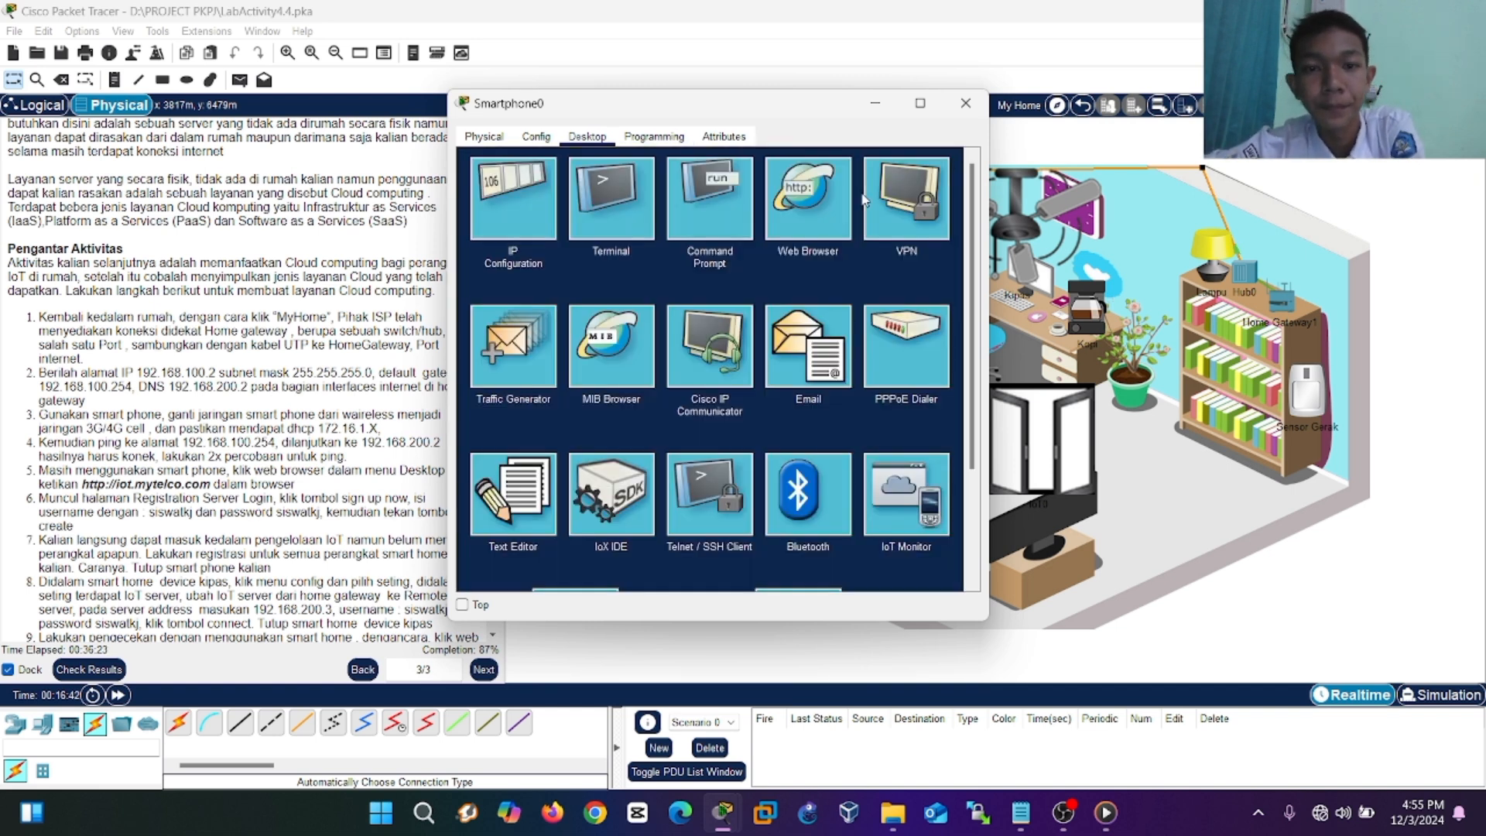
# From Smartphone0's command prompt, ping 192.168.100.254 and then 192.168.200.2.
pyautogui.click(736, 217)
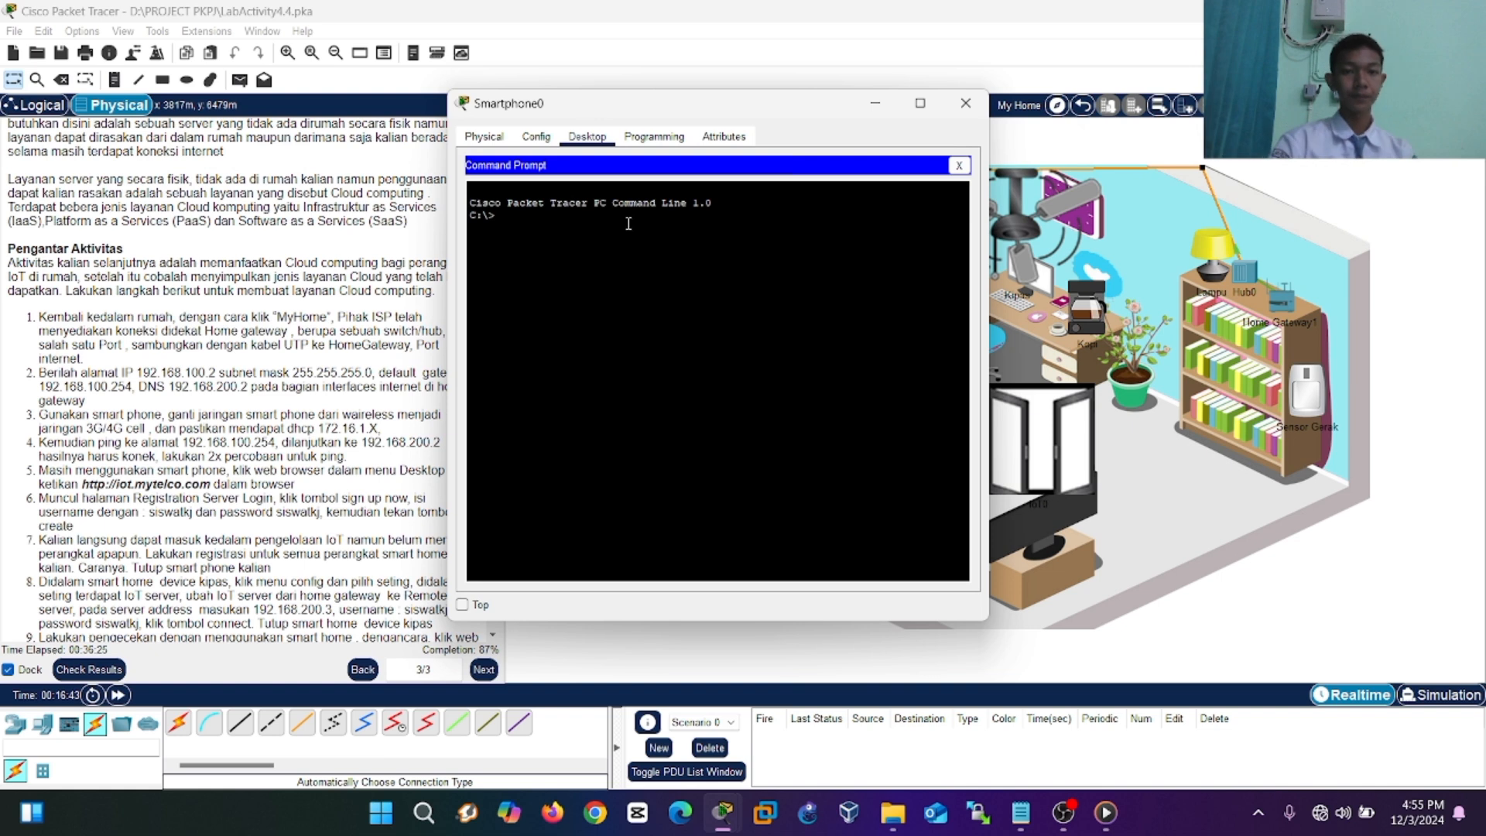
pyautogui.write('ping')
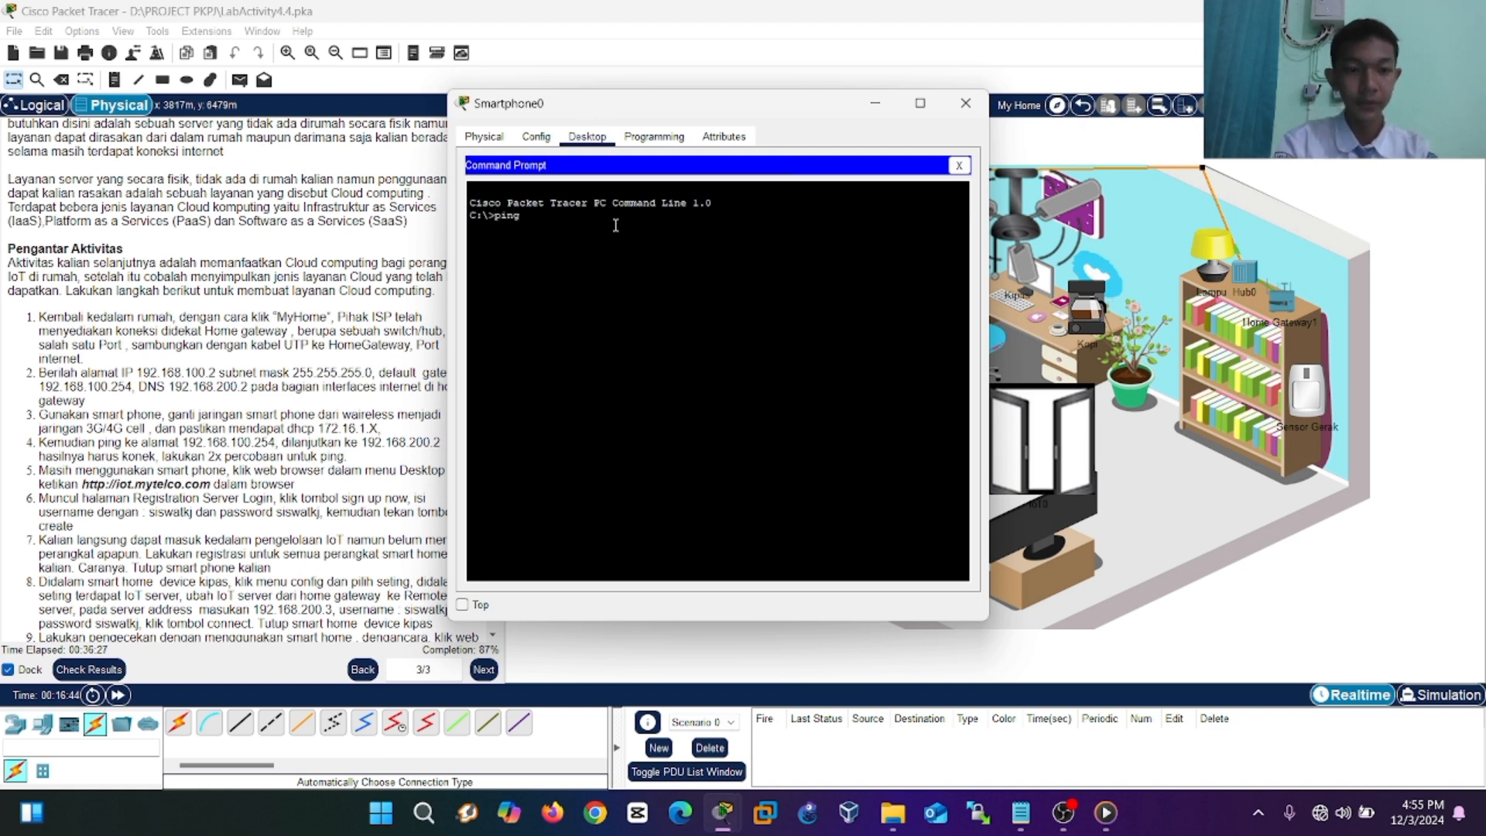
pyautogui.write(' 192.168')
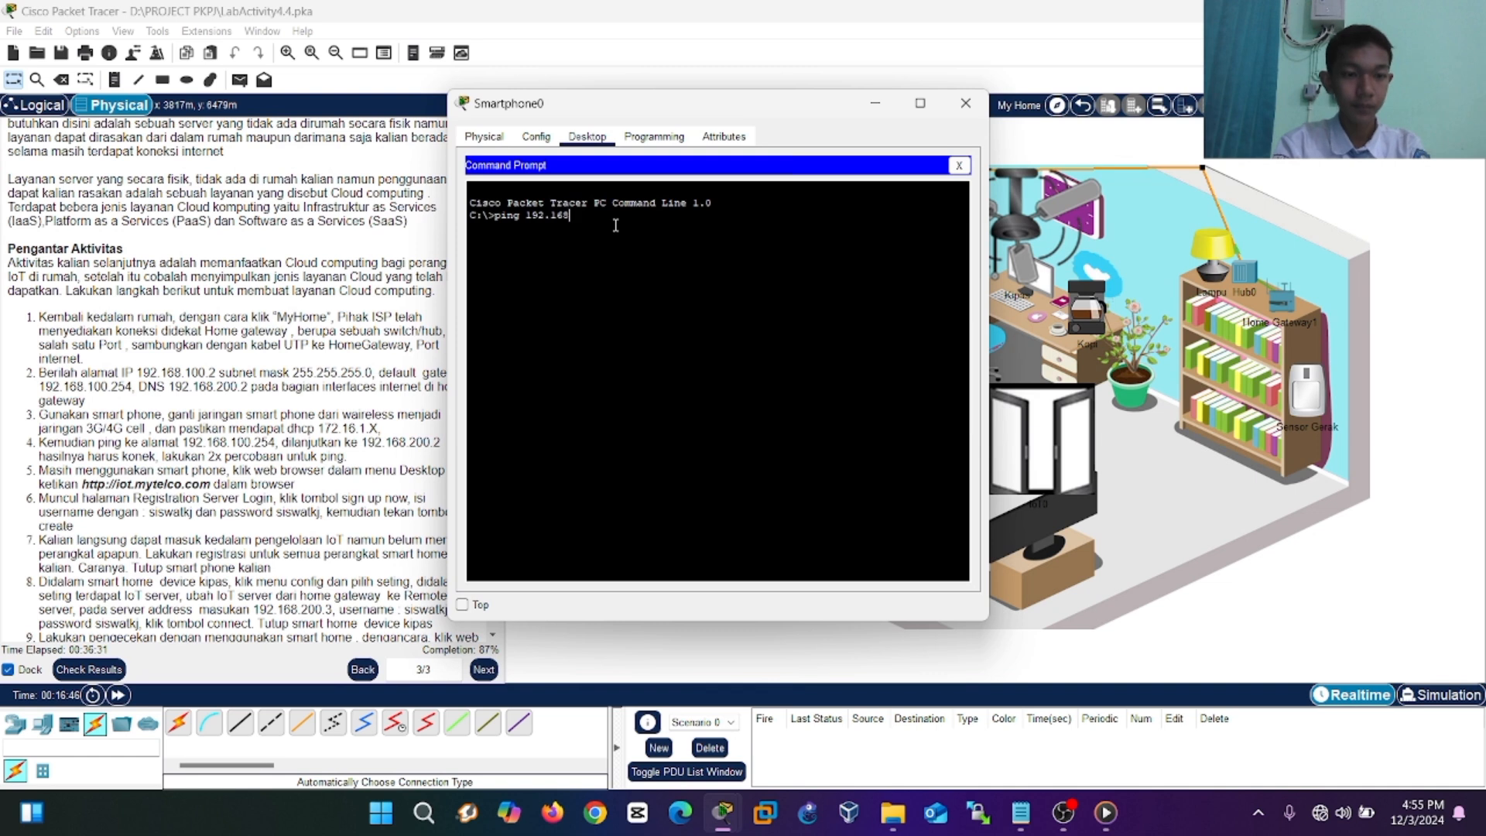
pyautogui.write('.100.254')
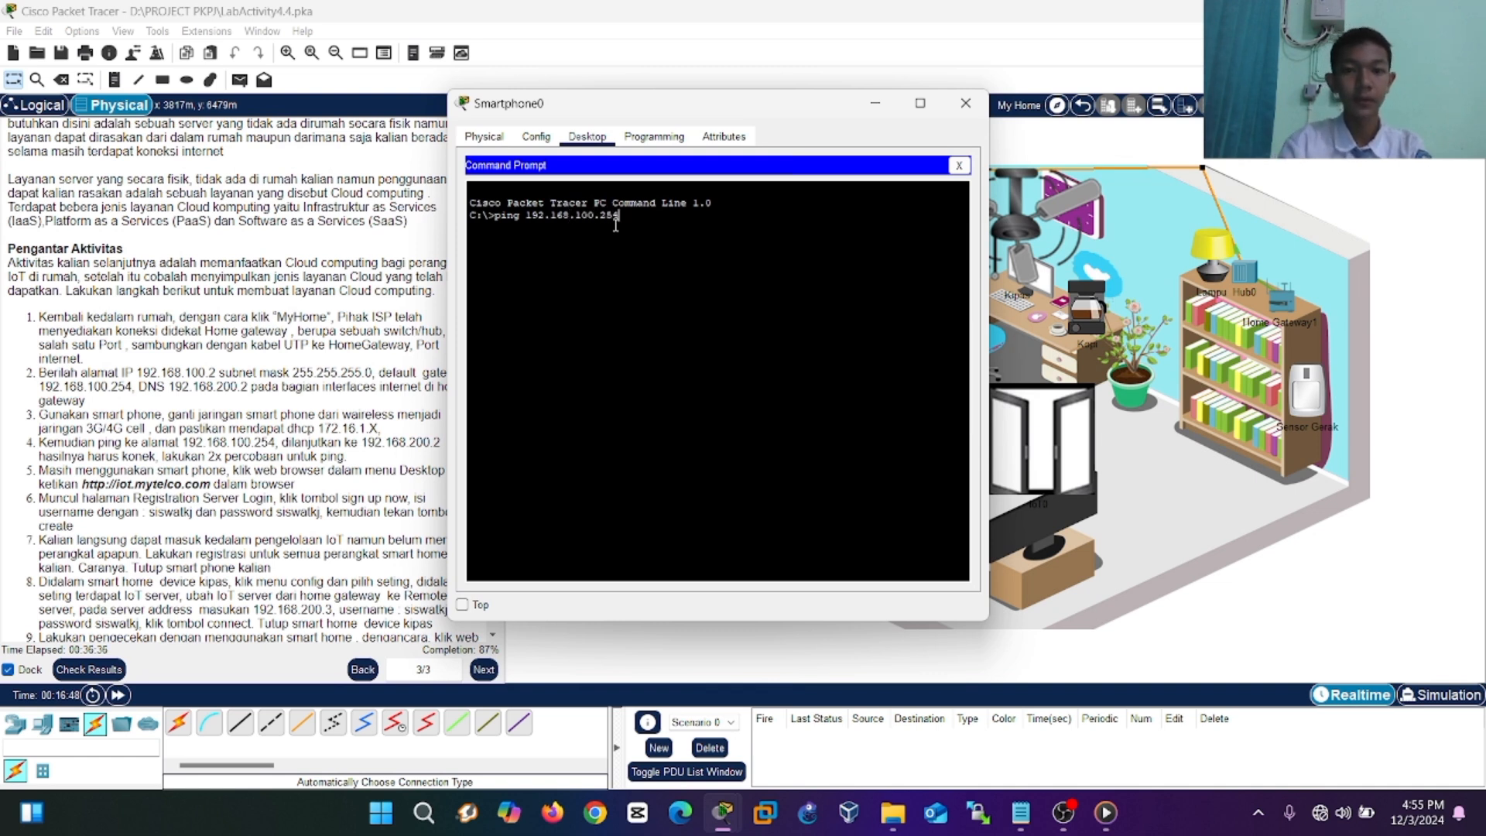
pyautogui.press('Return')
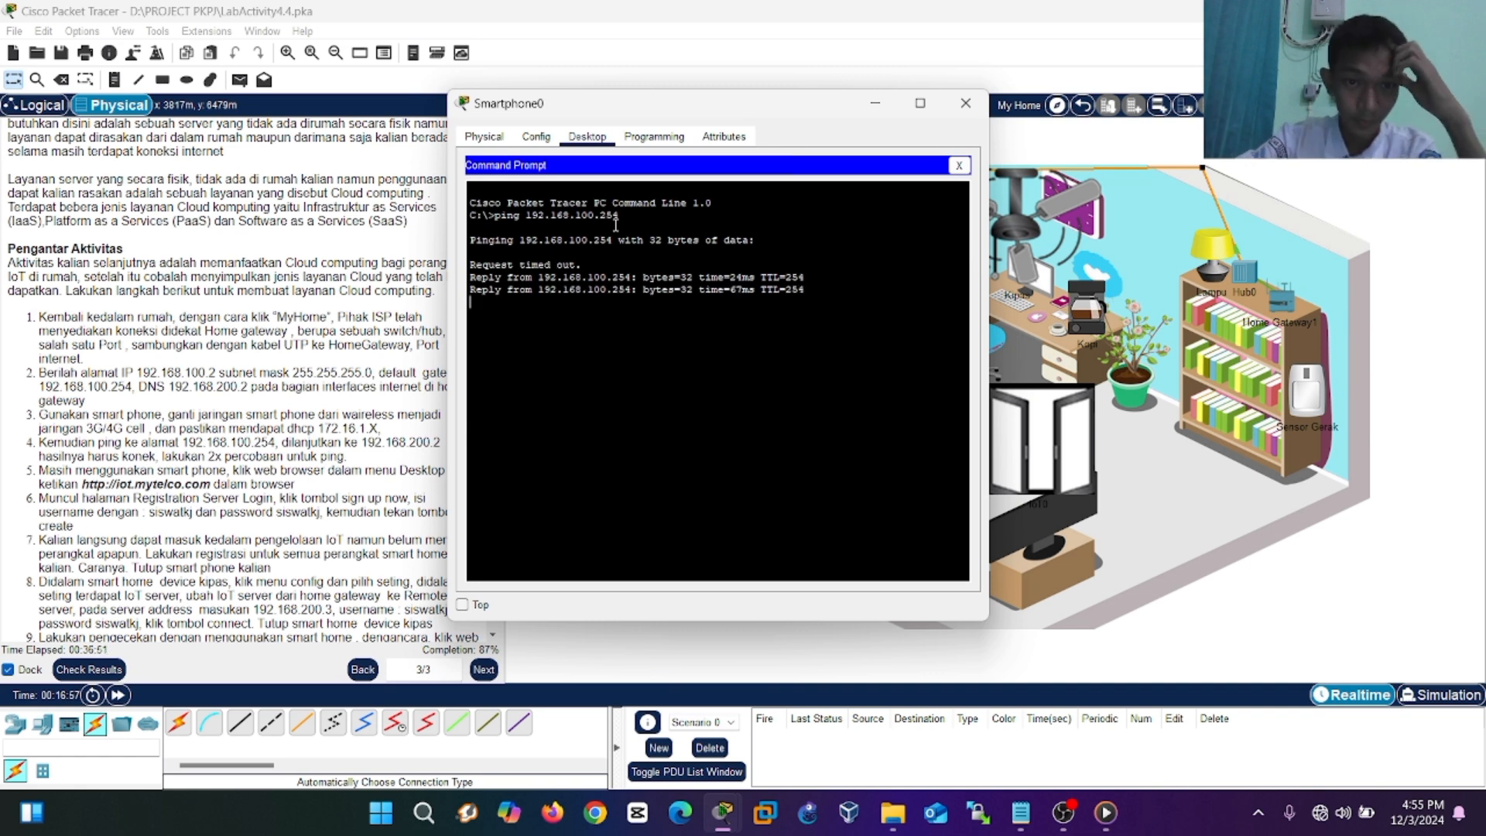
pyautogui.write('ing 192.168.200.2')
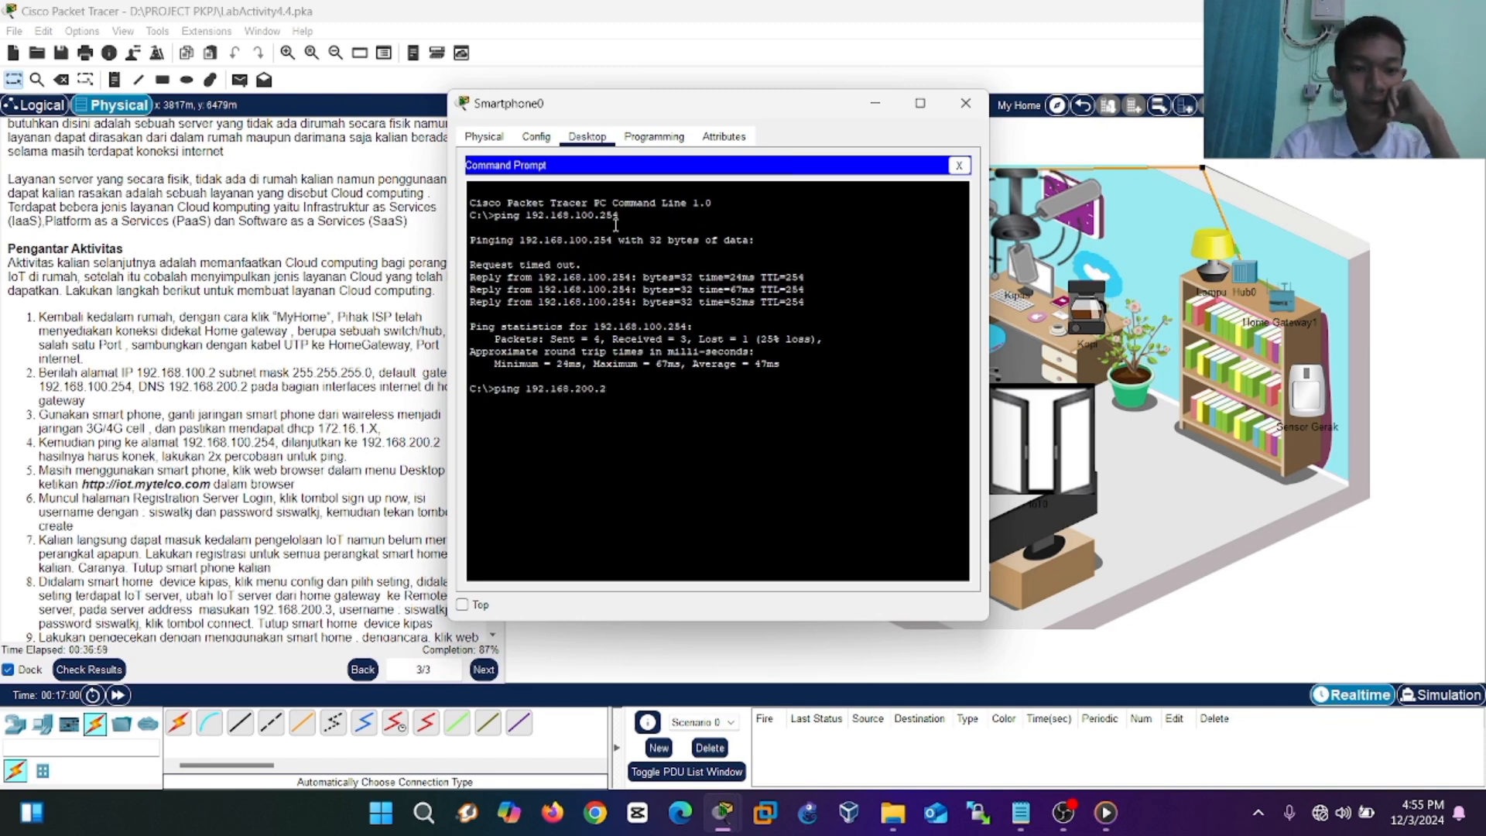
pyautogui.press('Return')
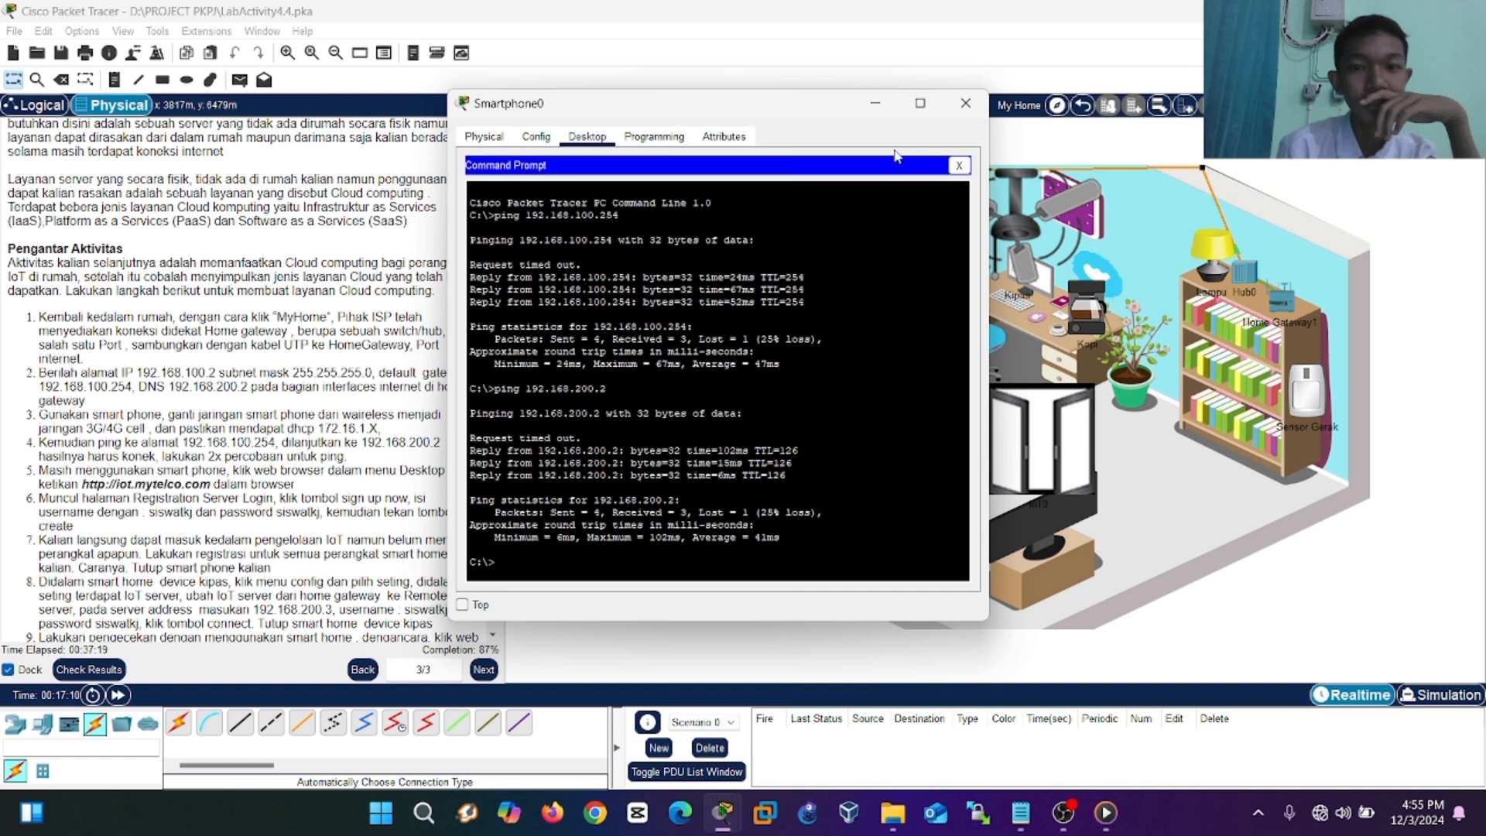
pyautogui.click(959, 166)
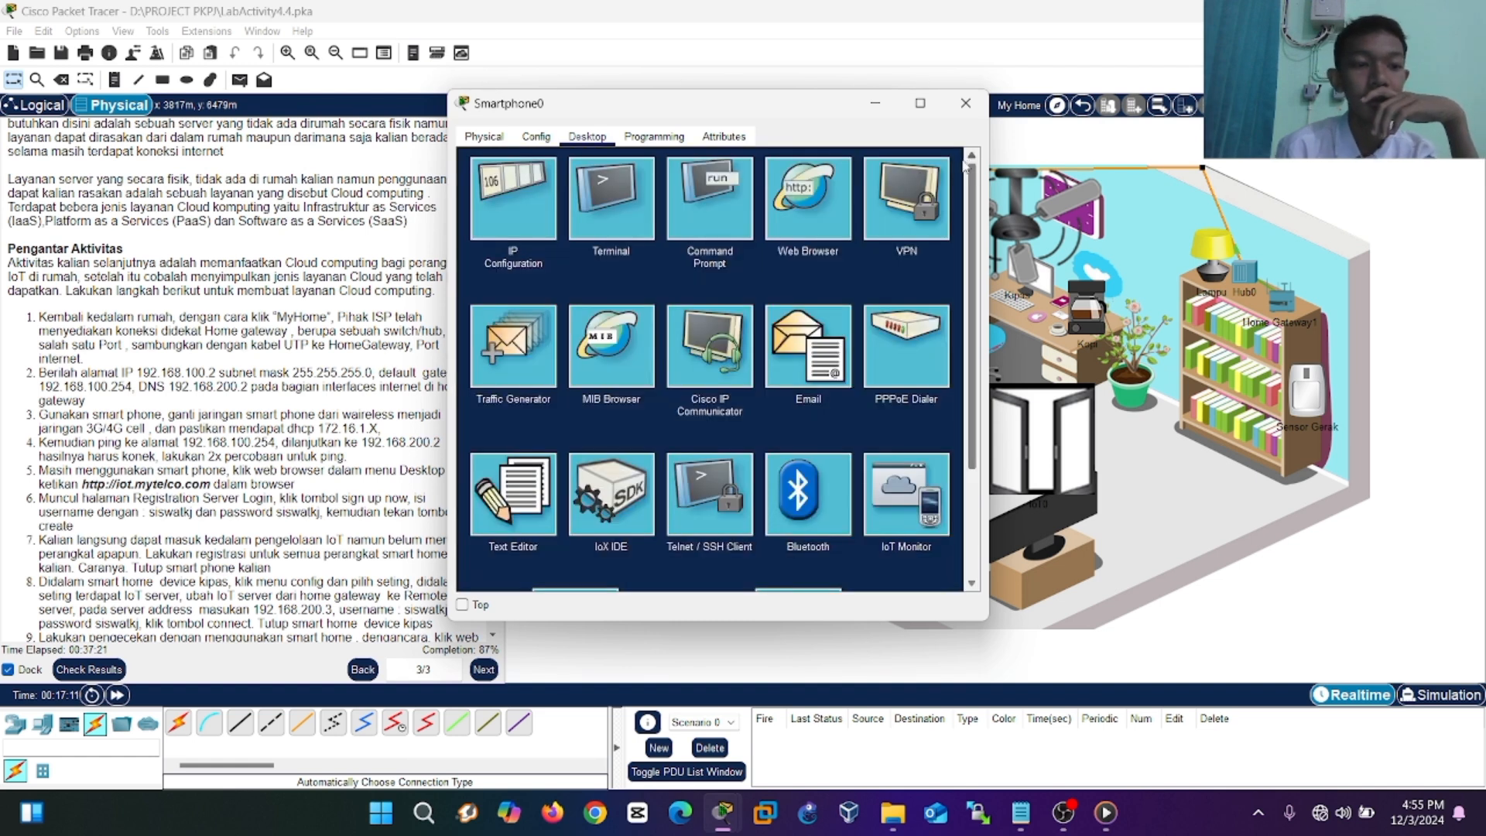
pyautogui.click(791, 213)
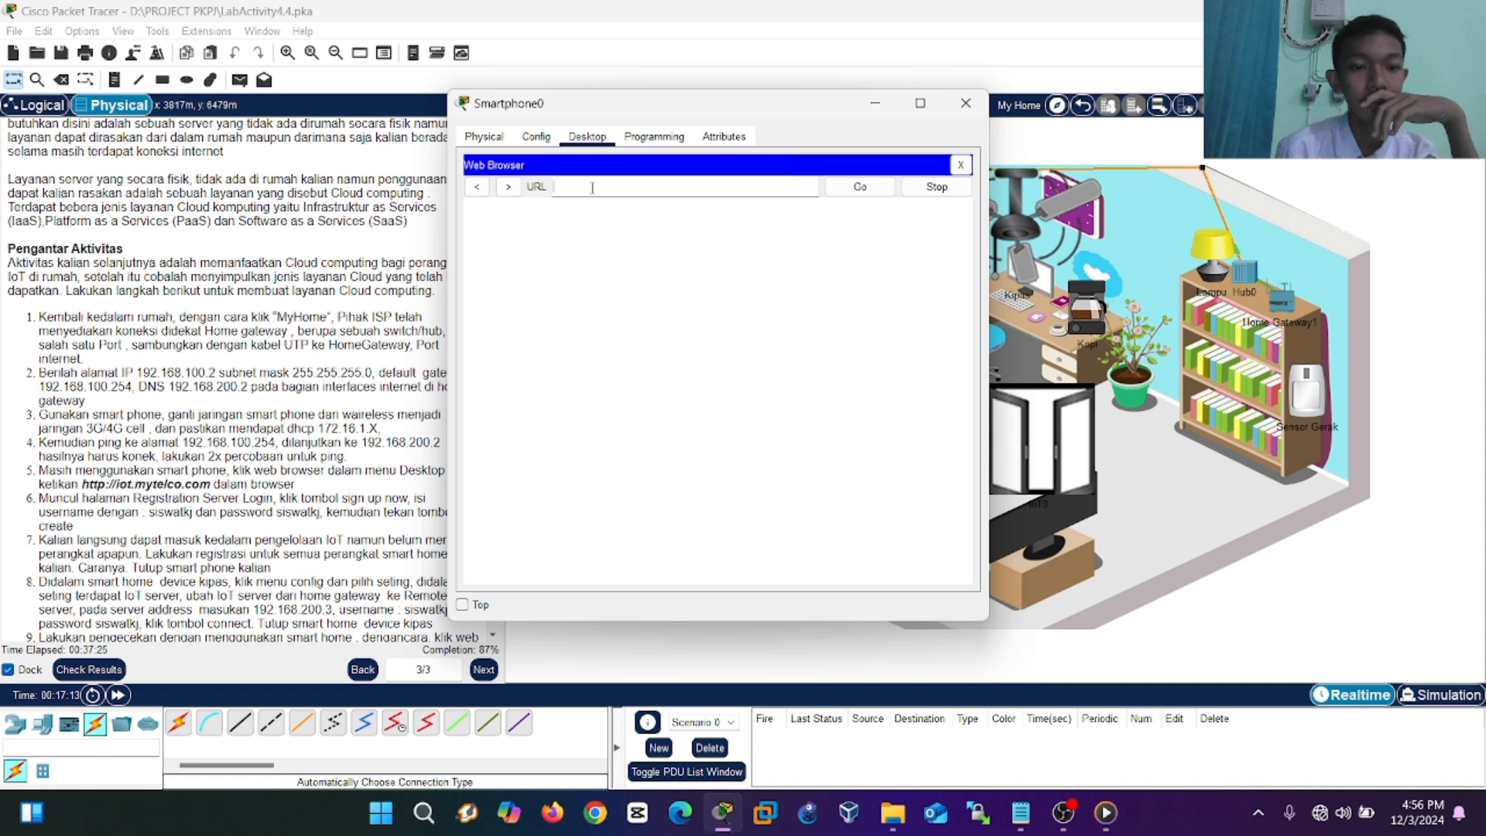
pyautogui.write('http')
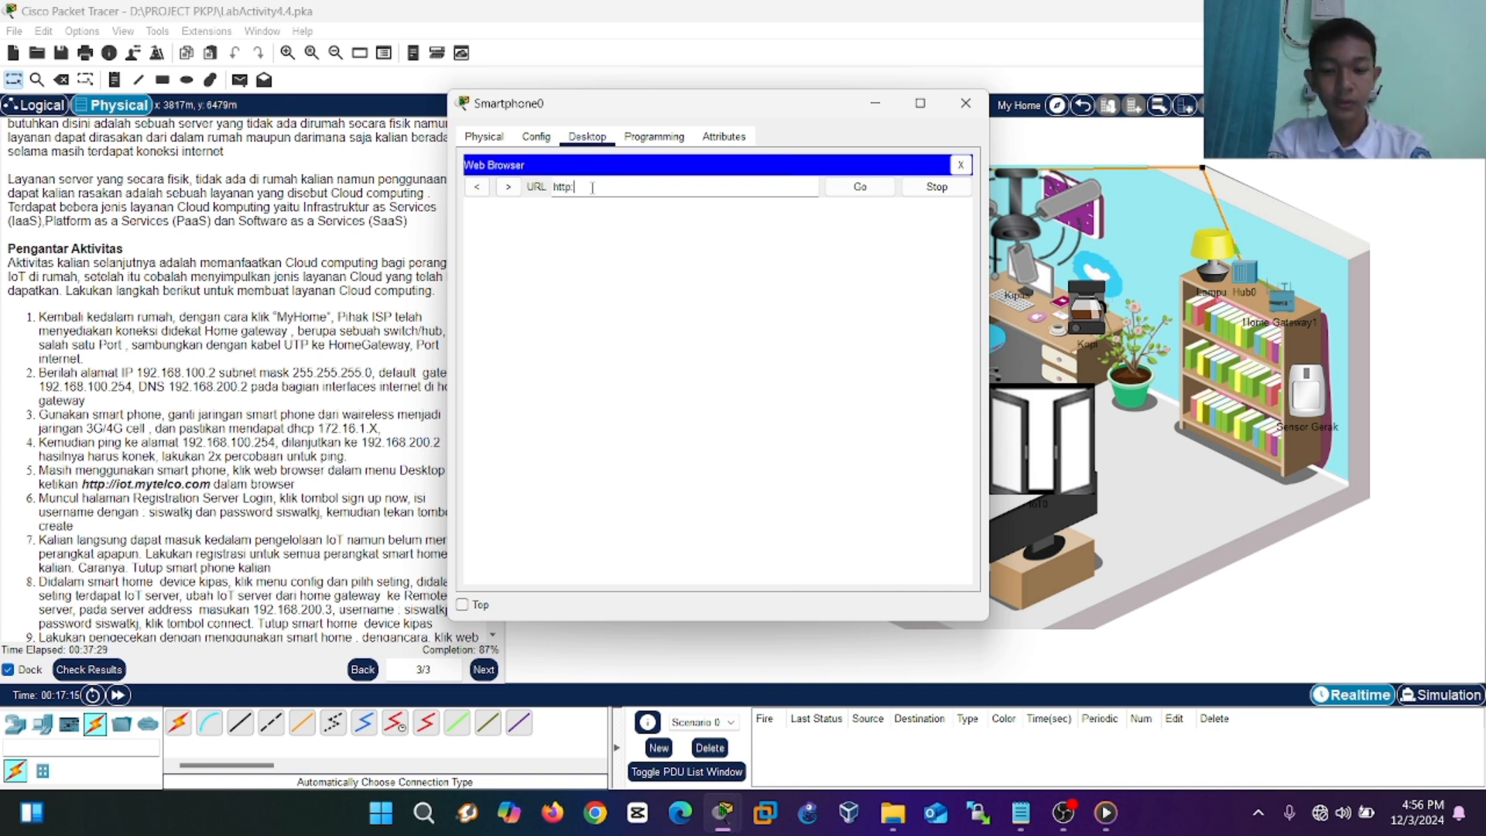
pyautogui.write('://iot.m')
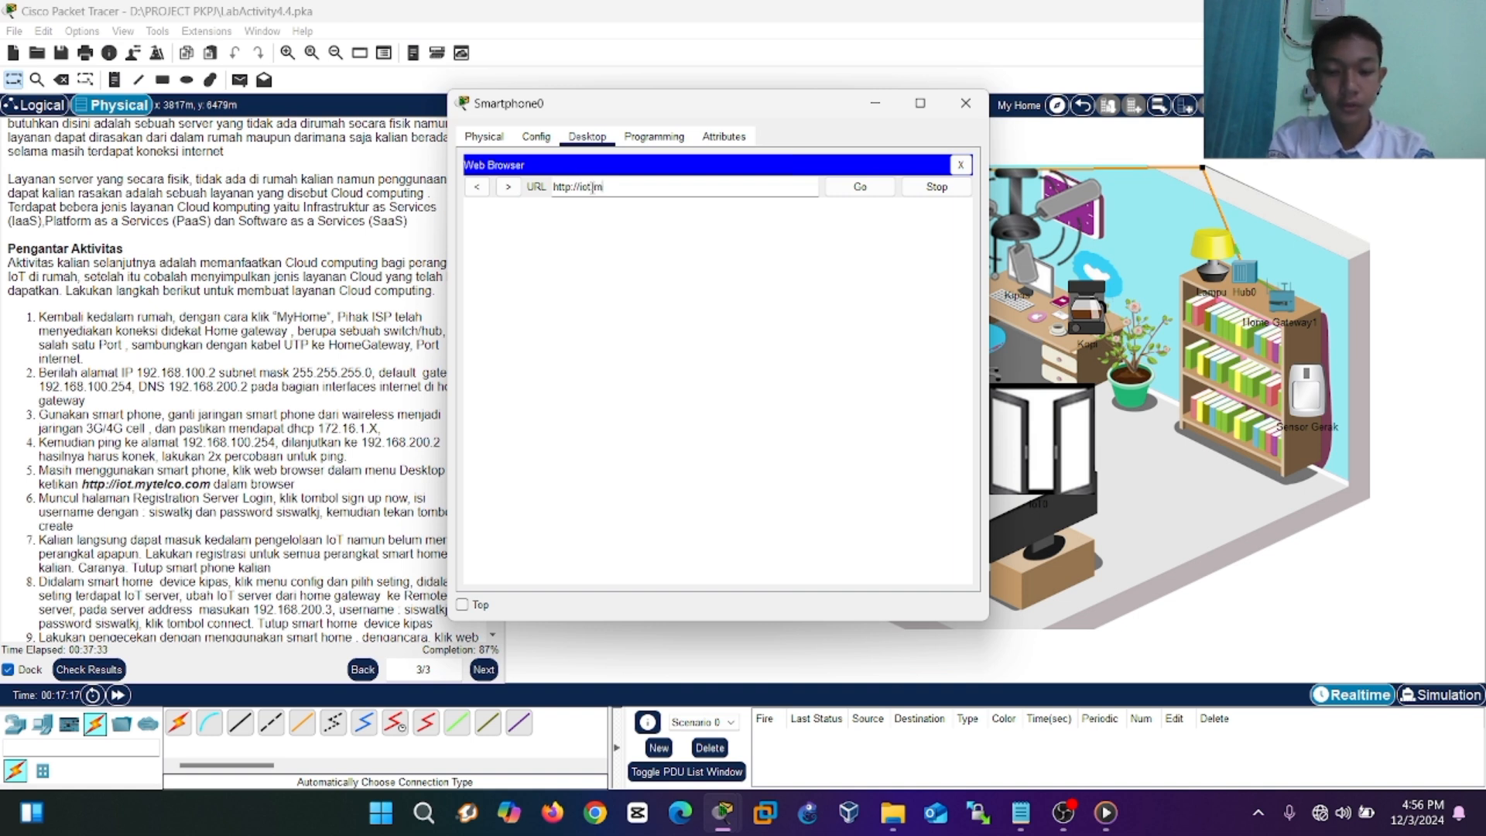
pyautogui.write('ytelco.com')
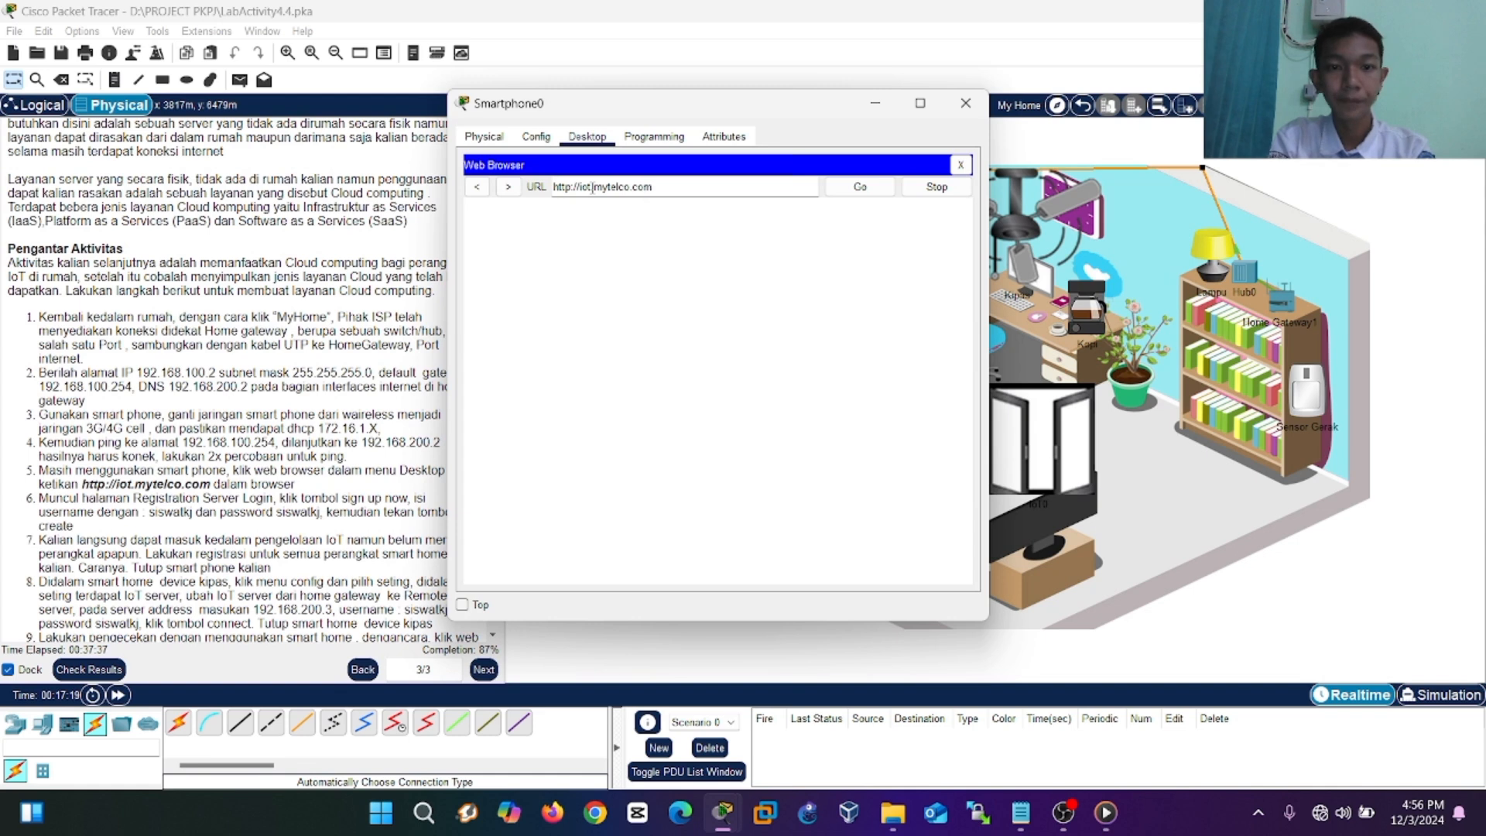
pyautogui.click(842, 196)
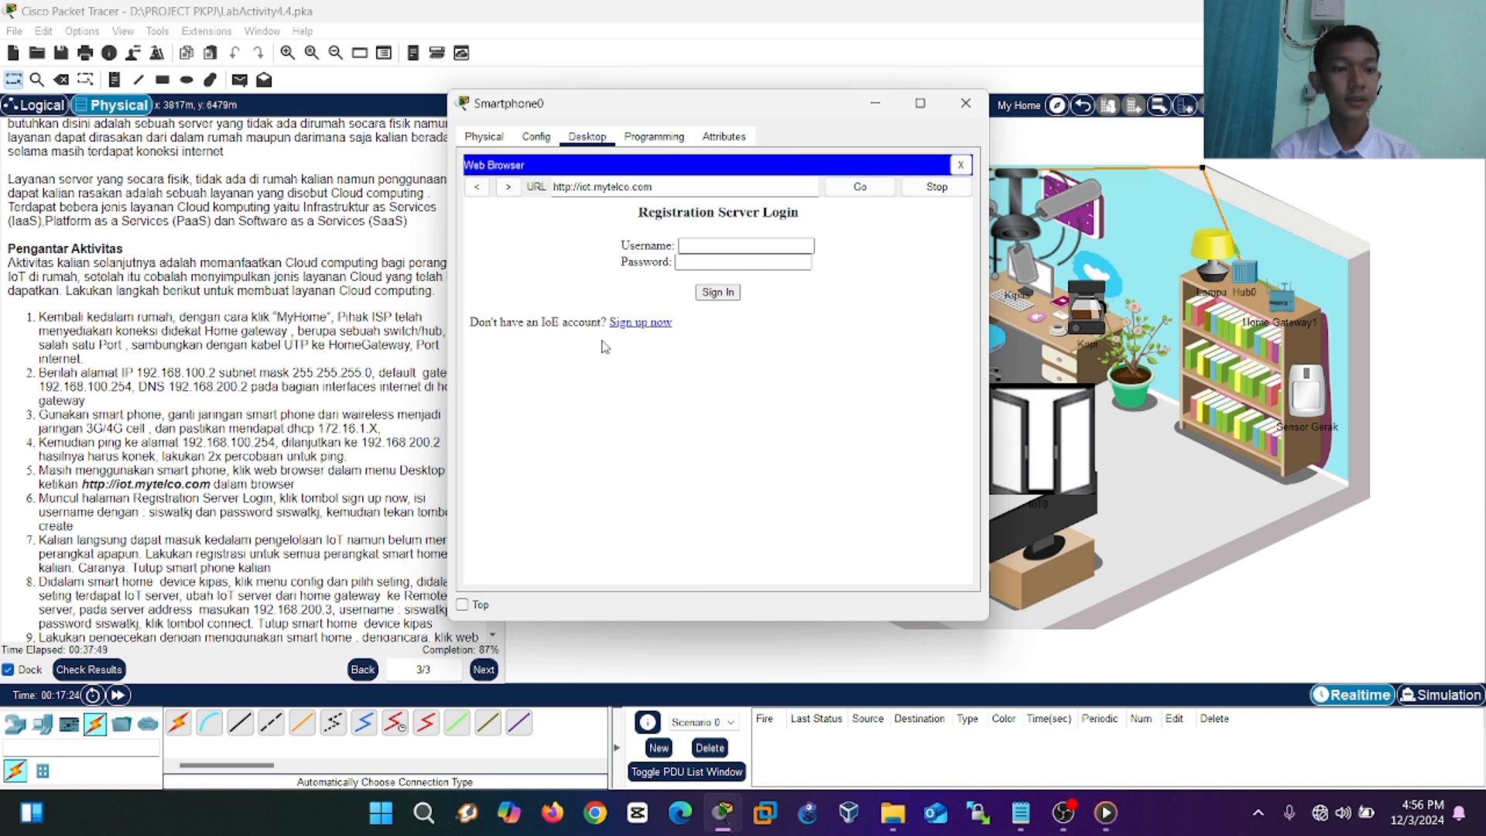
# Sign up for an IoT server account with a username and password, creating it.
pyautogui.click(628, 323)
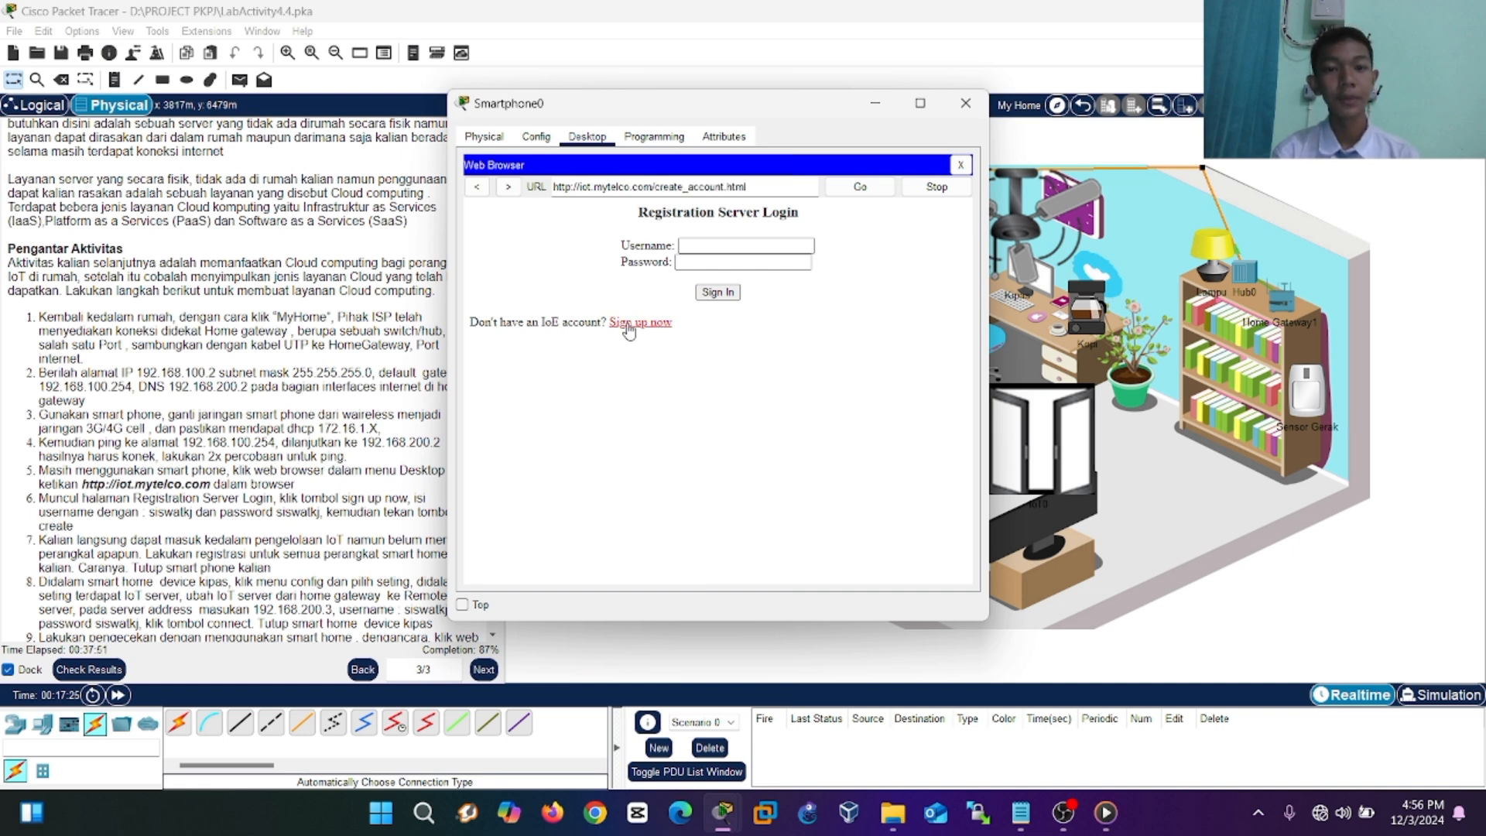
pyautogui.moveTo(777, 110); pyautogui.dragTo(947, 116)
pyautogui.click(880, 253)
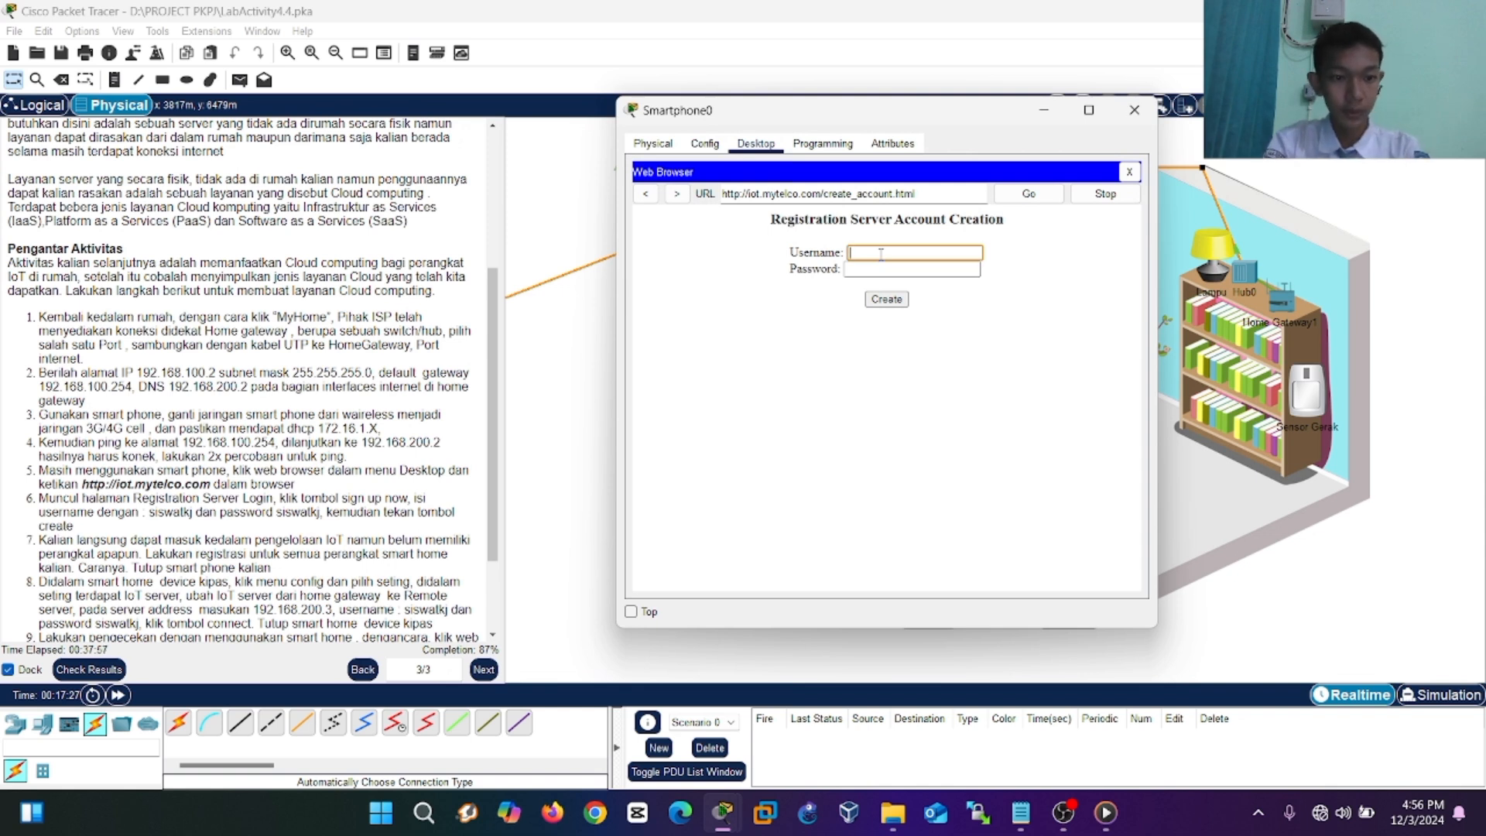
pyautogui.write('siswa')
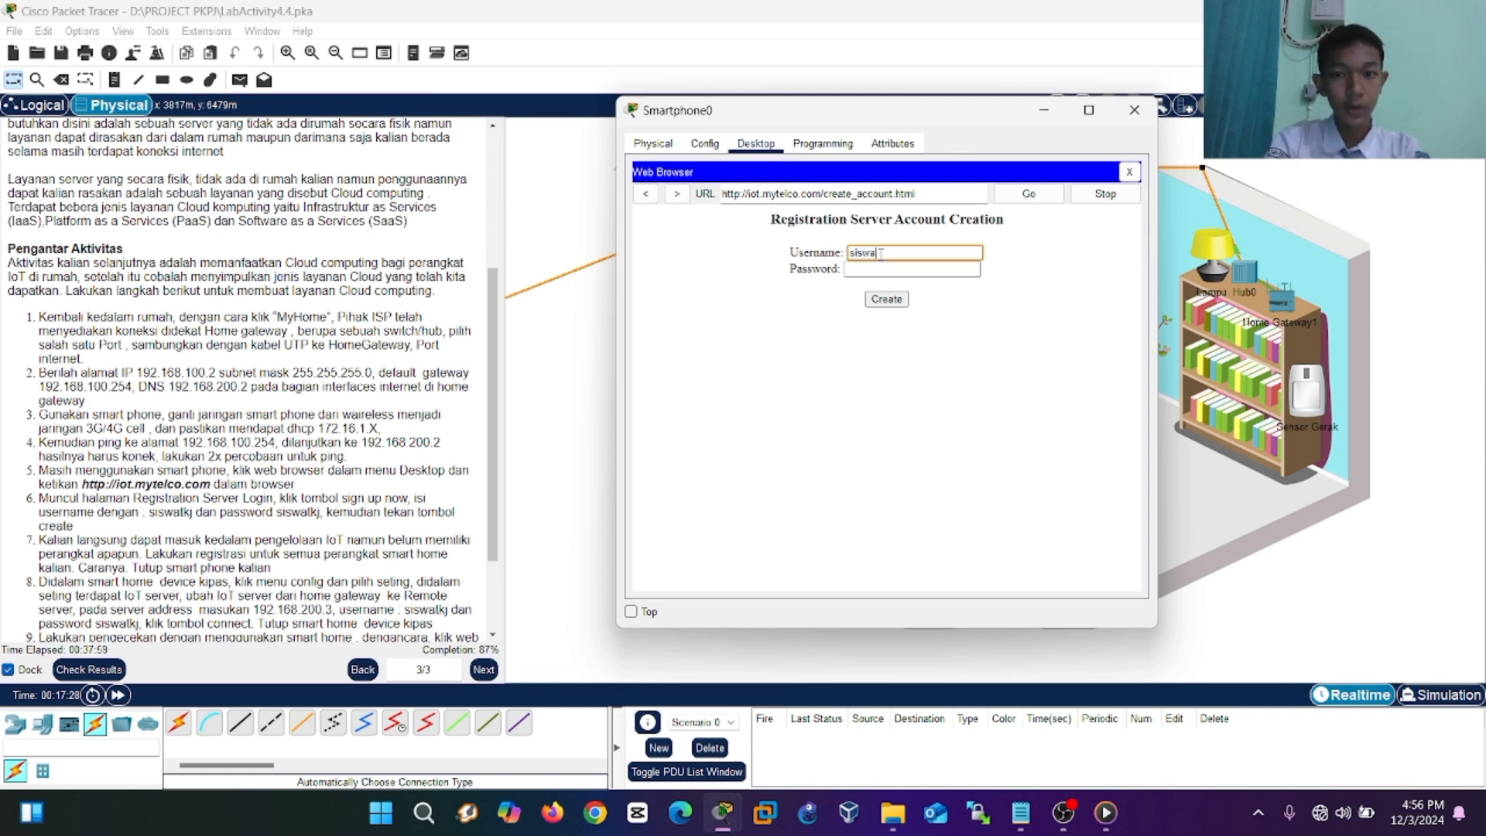
pyautogui.write('tkj')
pyautogui.click(877, 269)
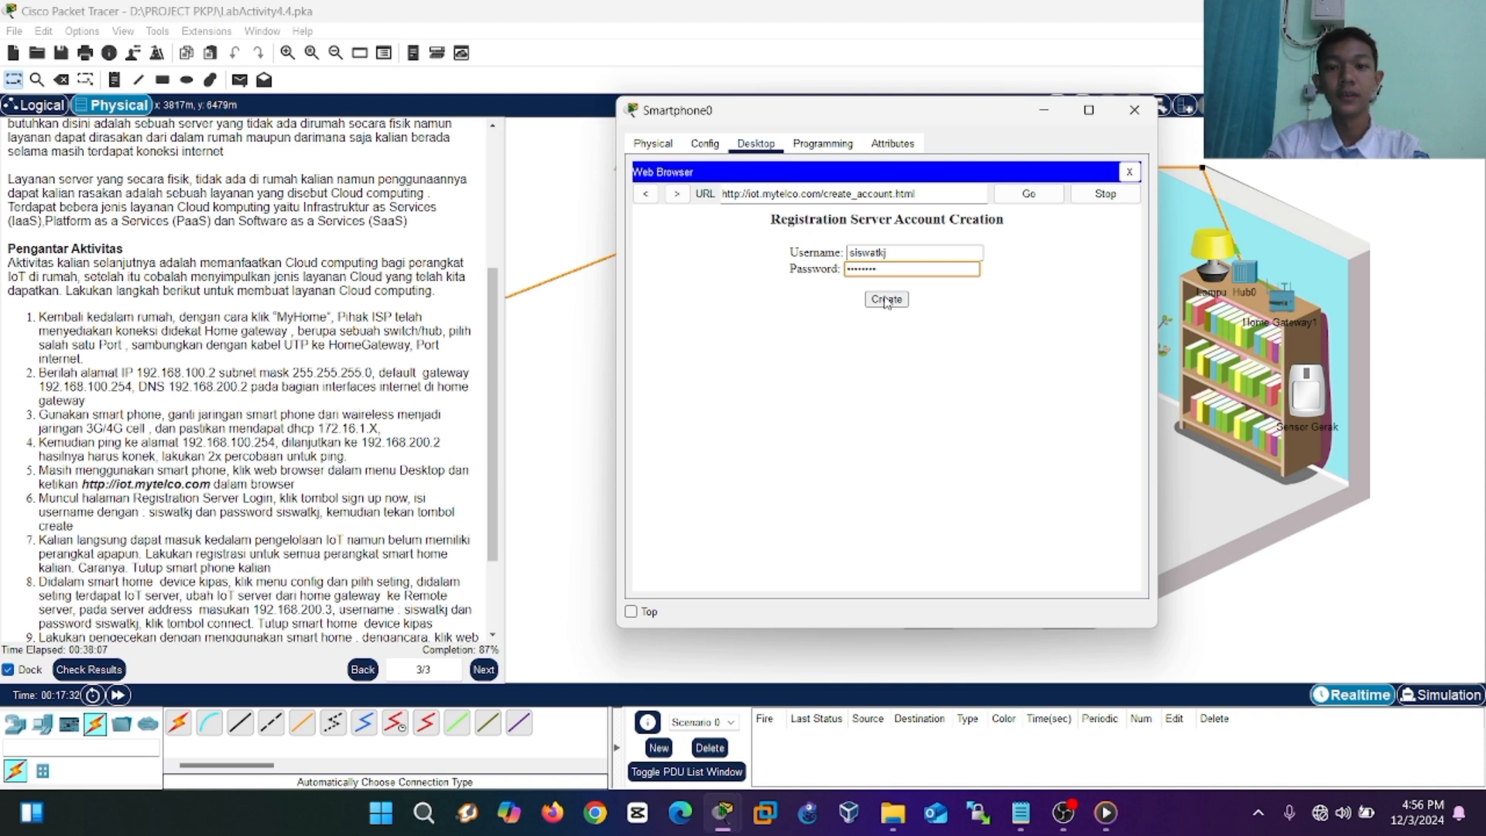
pyautogui.click(887, 300)
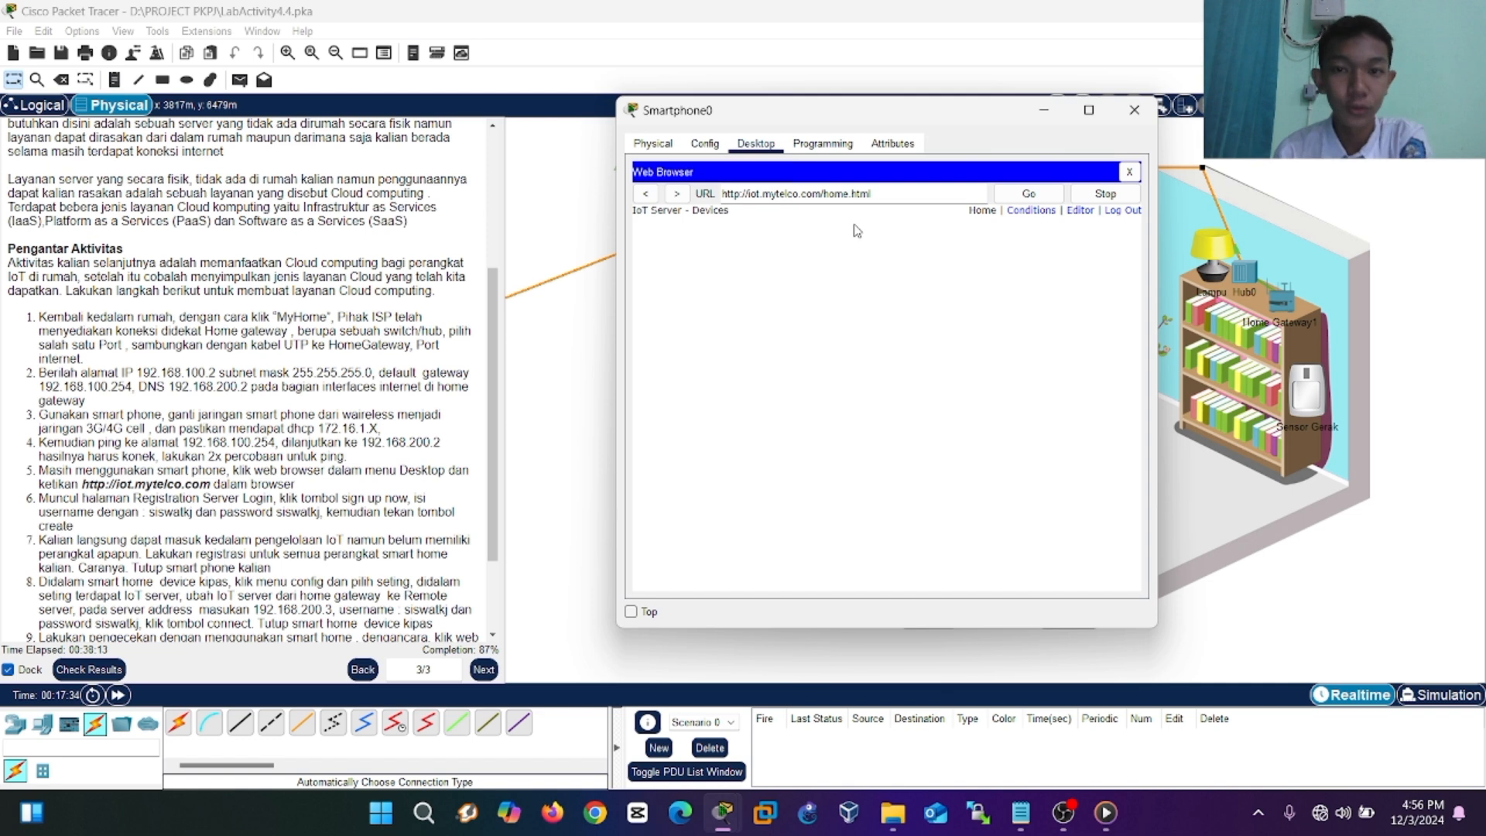
pyautogui.scroll(-3, 242, 503)
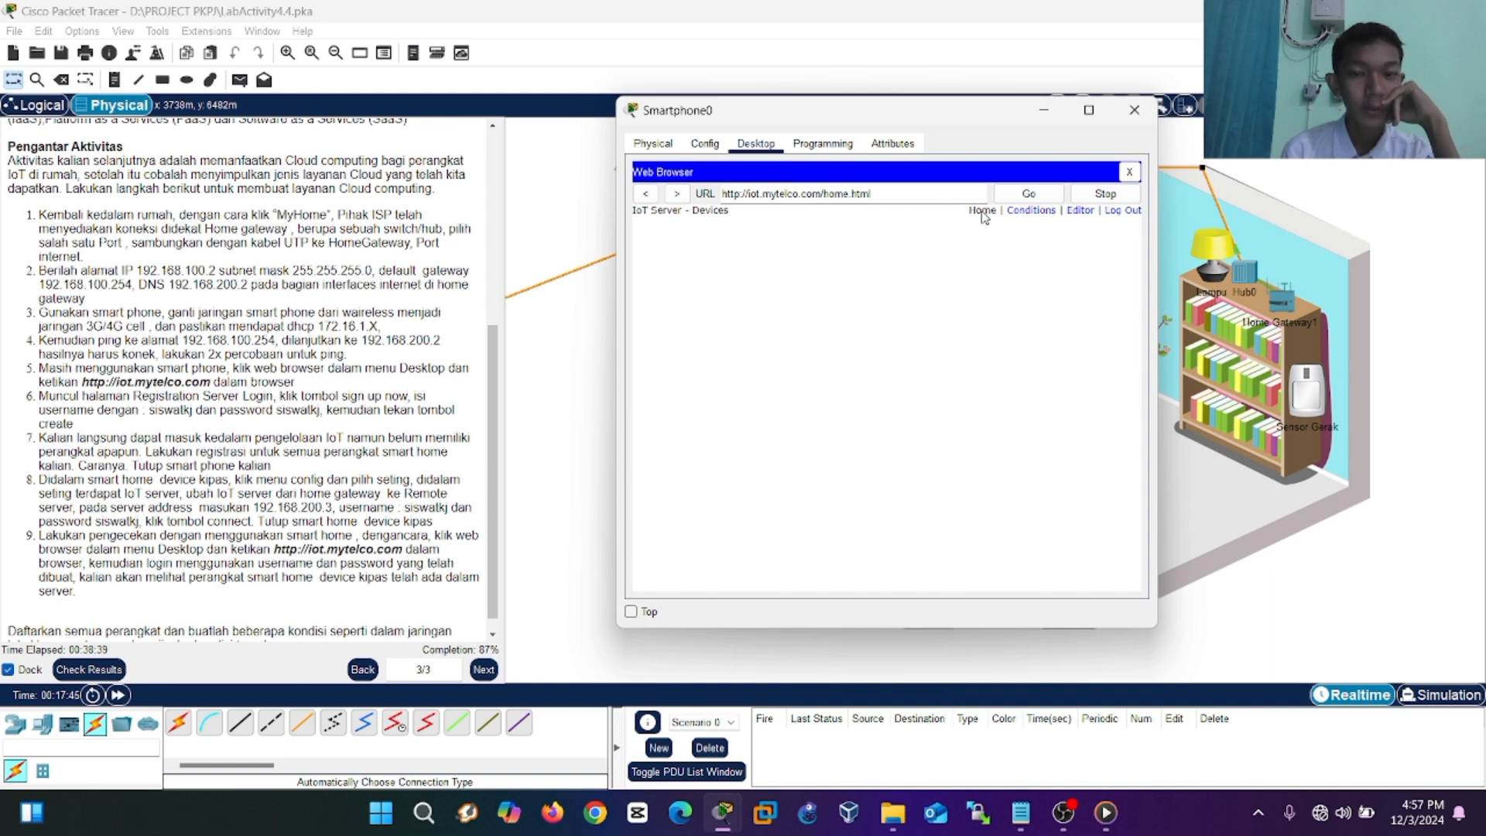
# Open the Kipas fan's settings and switch its IoT server option to Remote Server.
pyautogui.click(1134, 112)
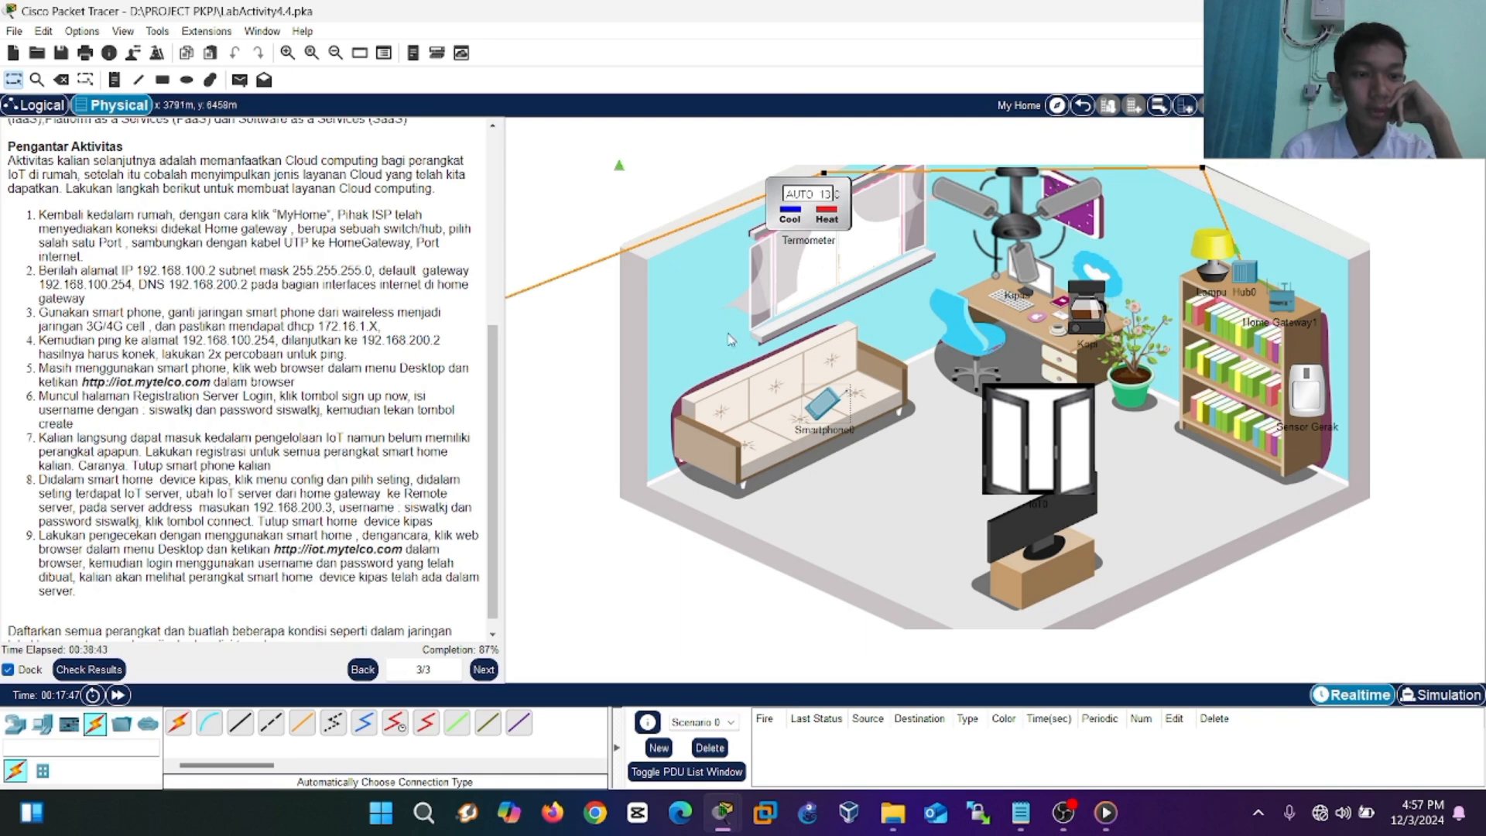
pyautogui.click(1015, 224)
pyautogui.click(578, 207)
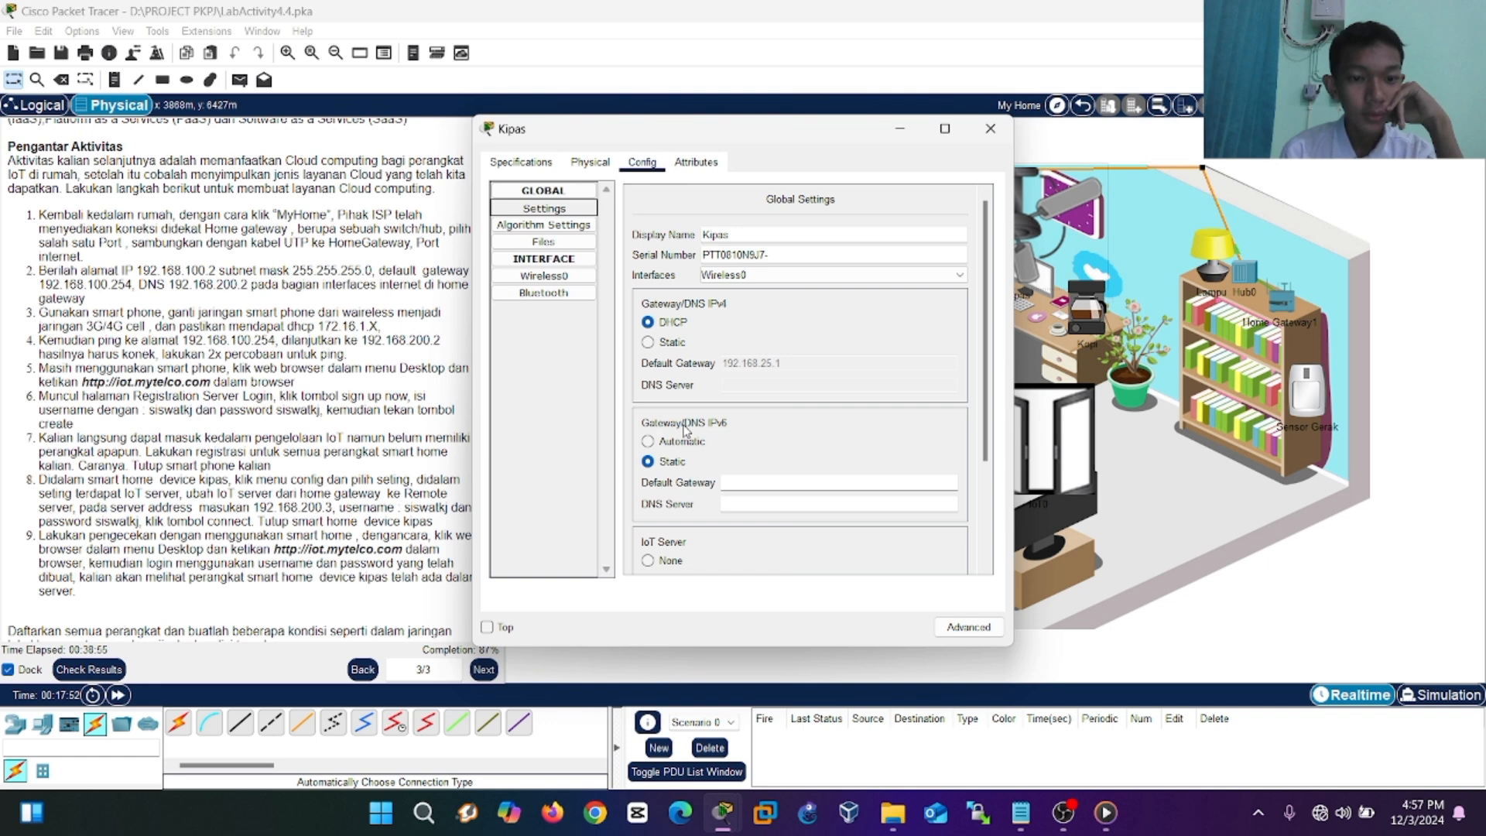
pyautogui.scroll(-3, 684, 430)
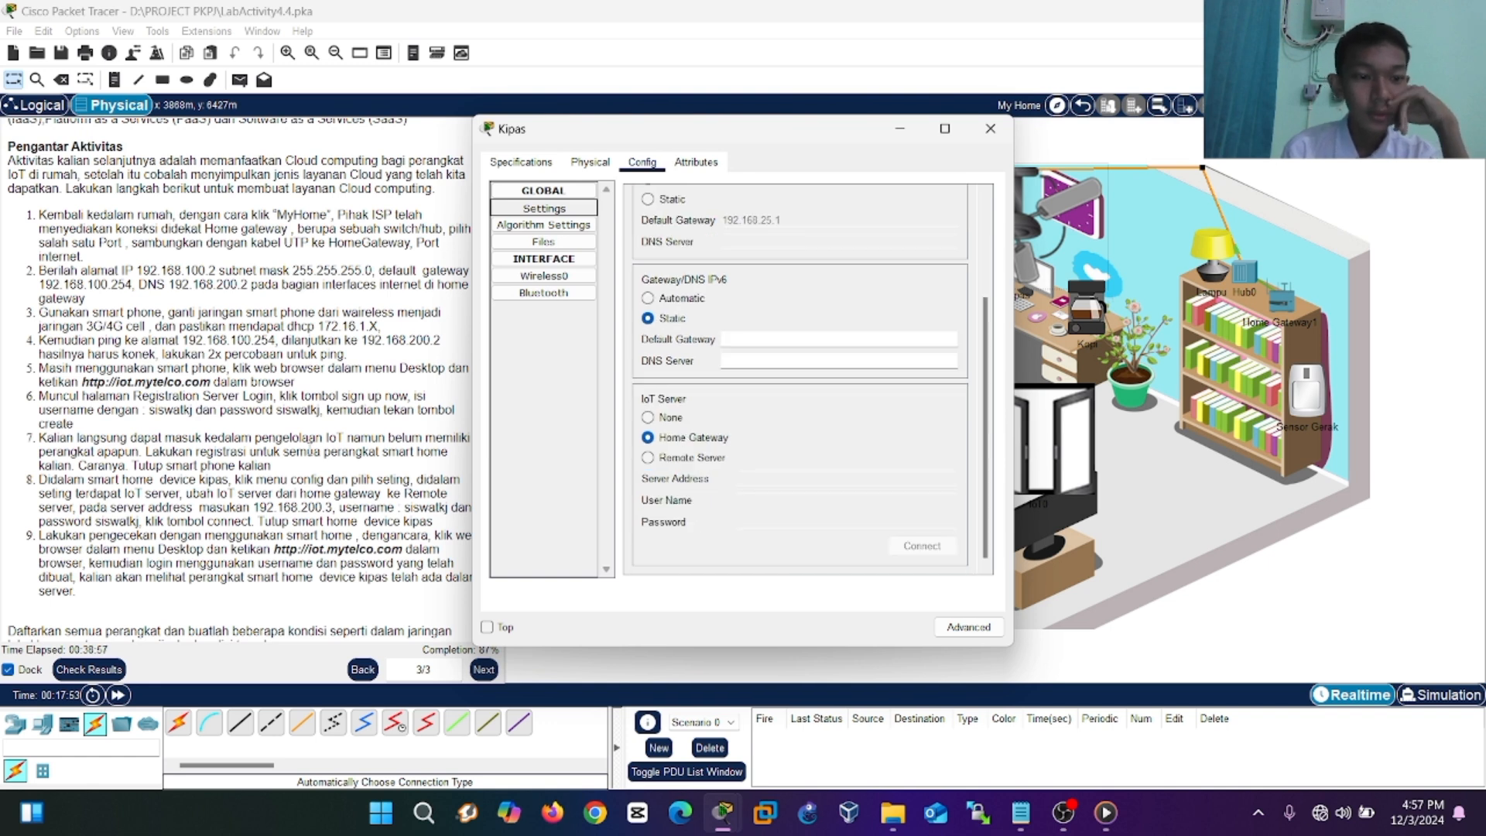
pyautogui.click(650, 458)
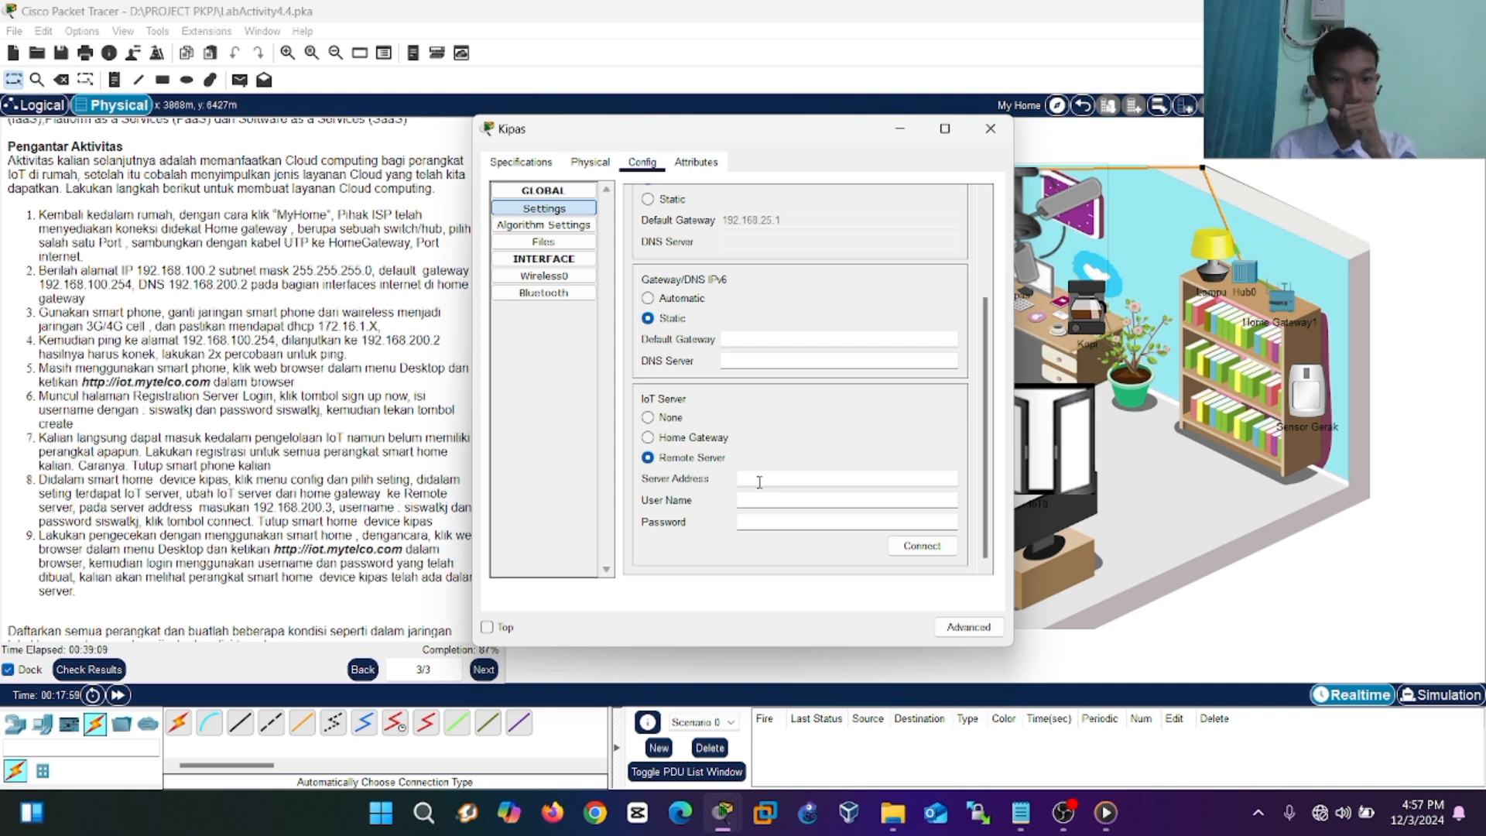
# Connect Kipas to server 192.168.200.3 with the account username and password.
pyautogui.write('192.1')
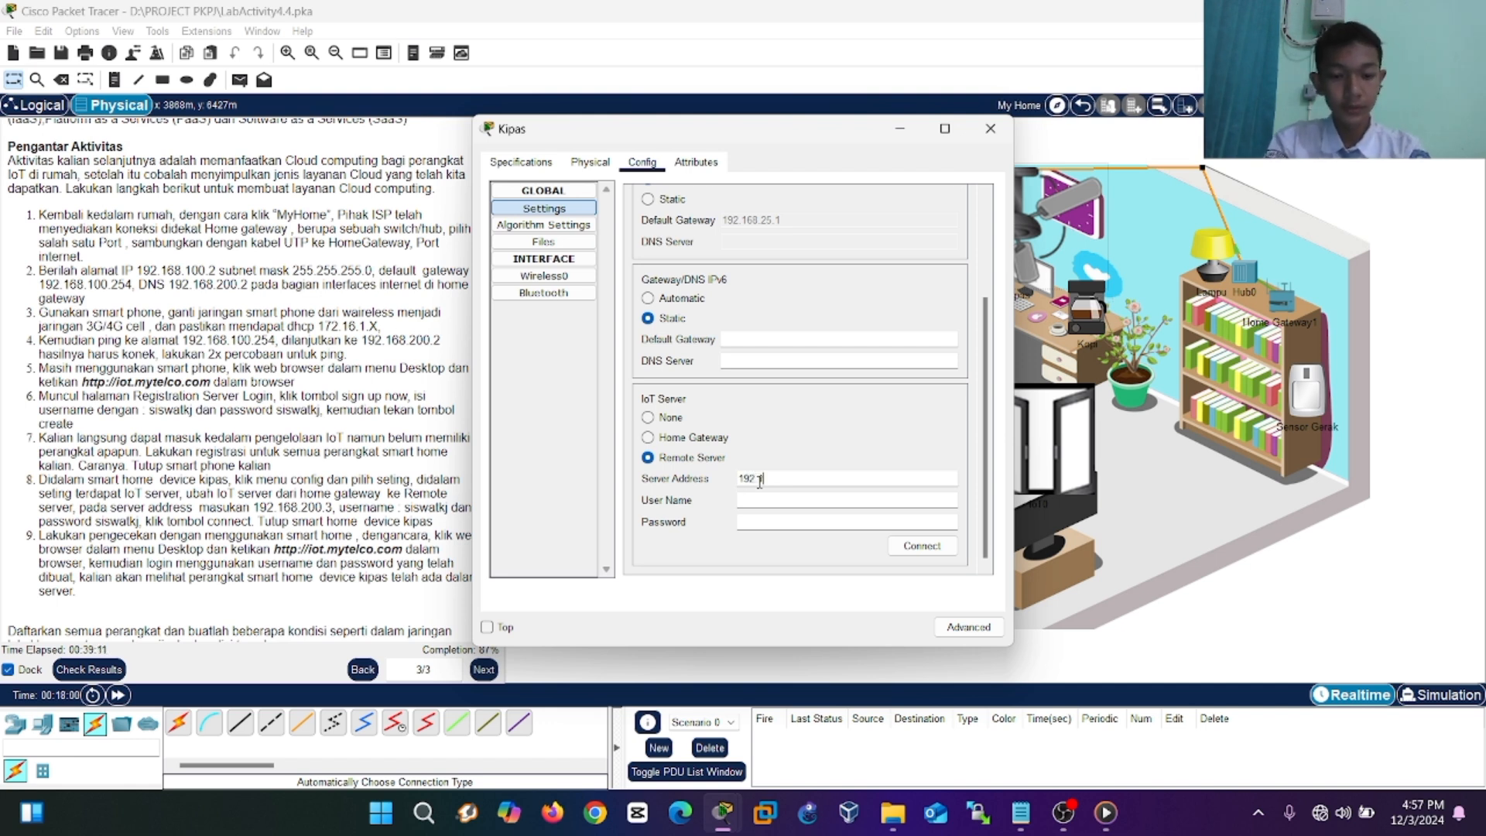
pyautogui.write('68.200.3')
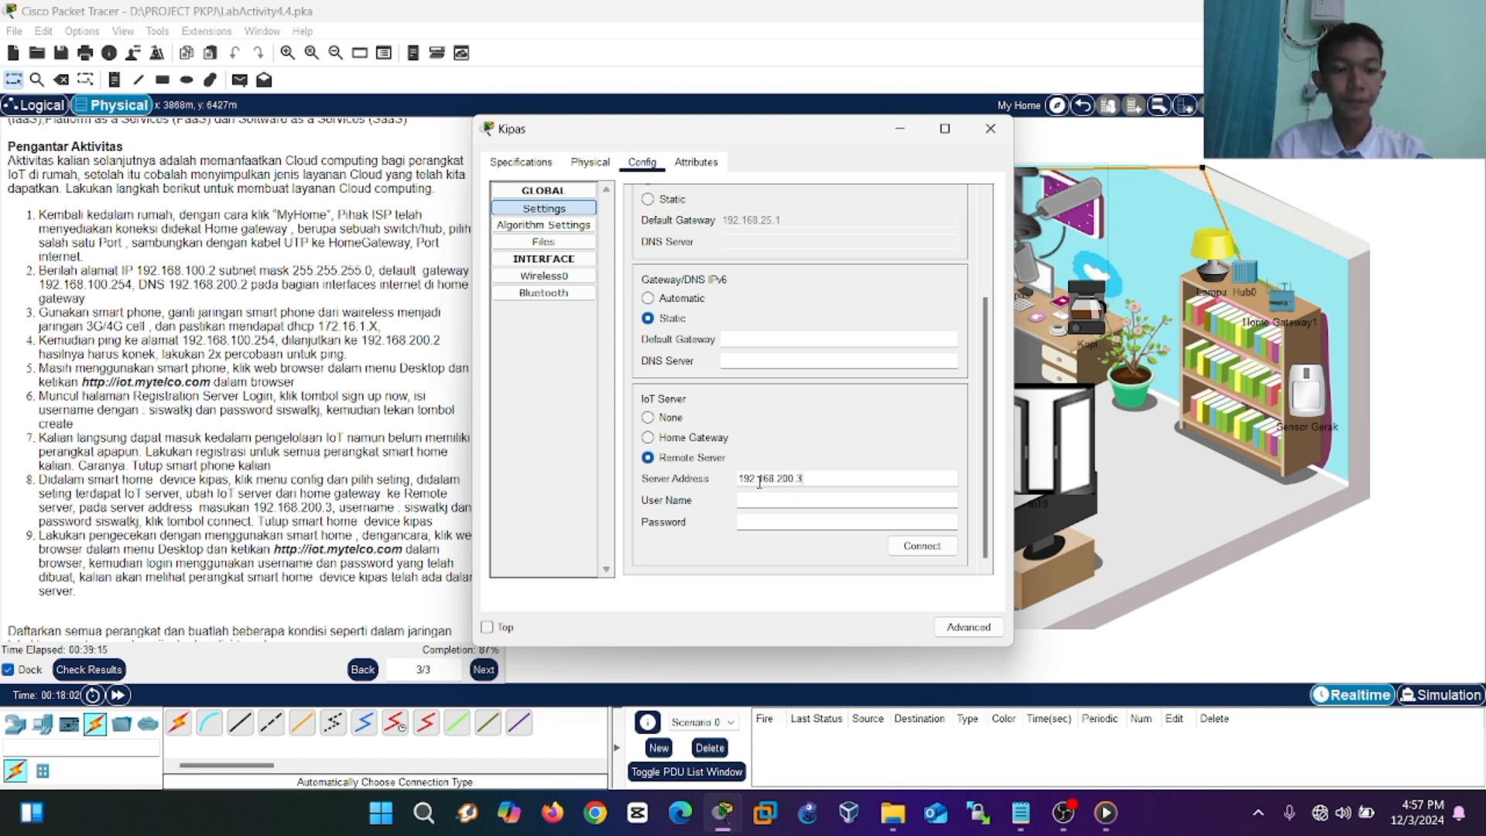
pyautogui.click(746, 501)
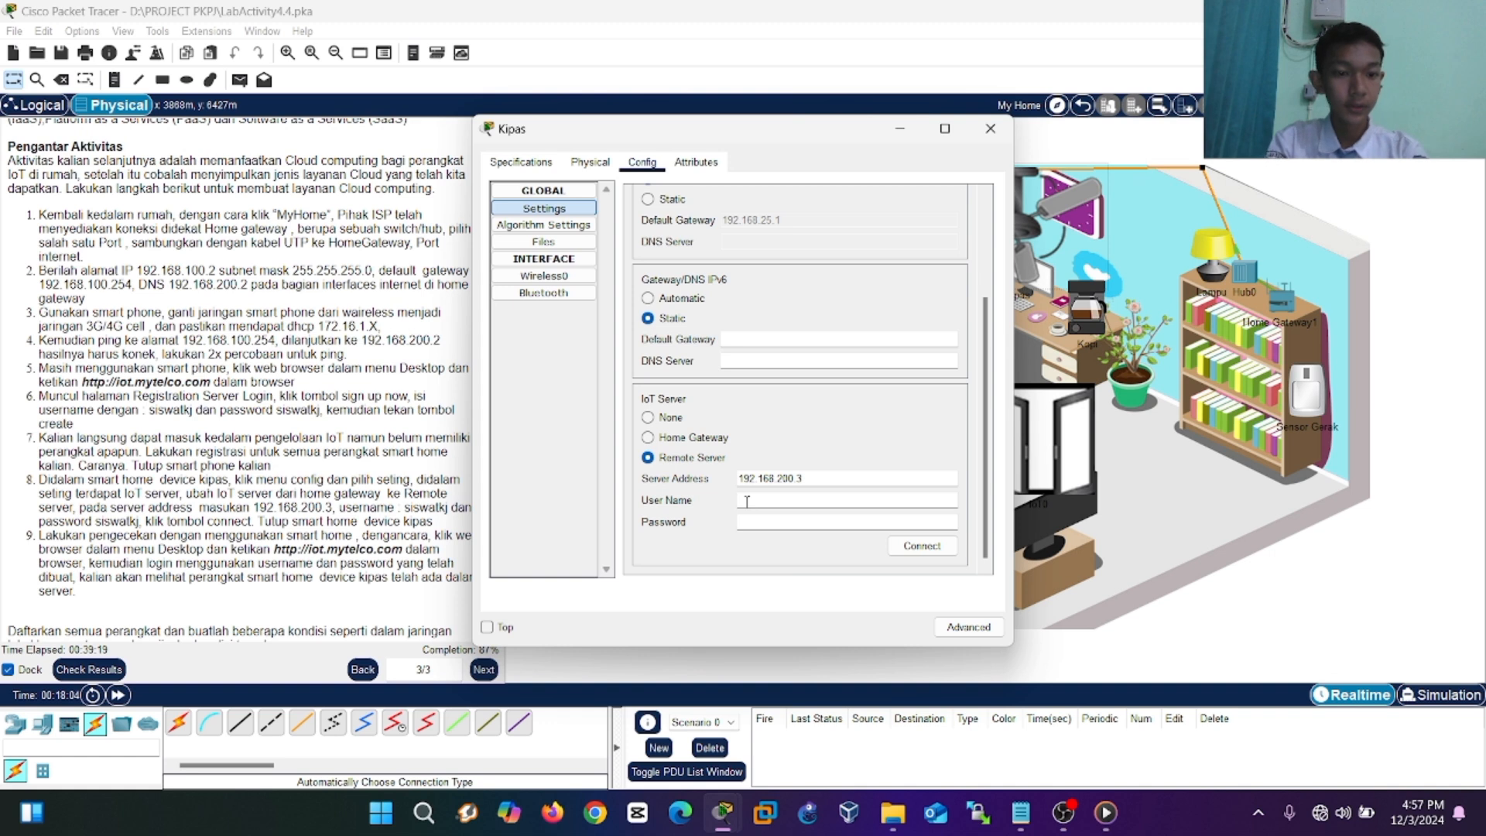
pyautogui.write('s')
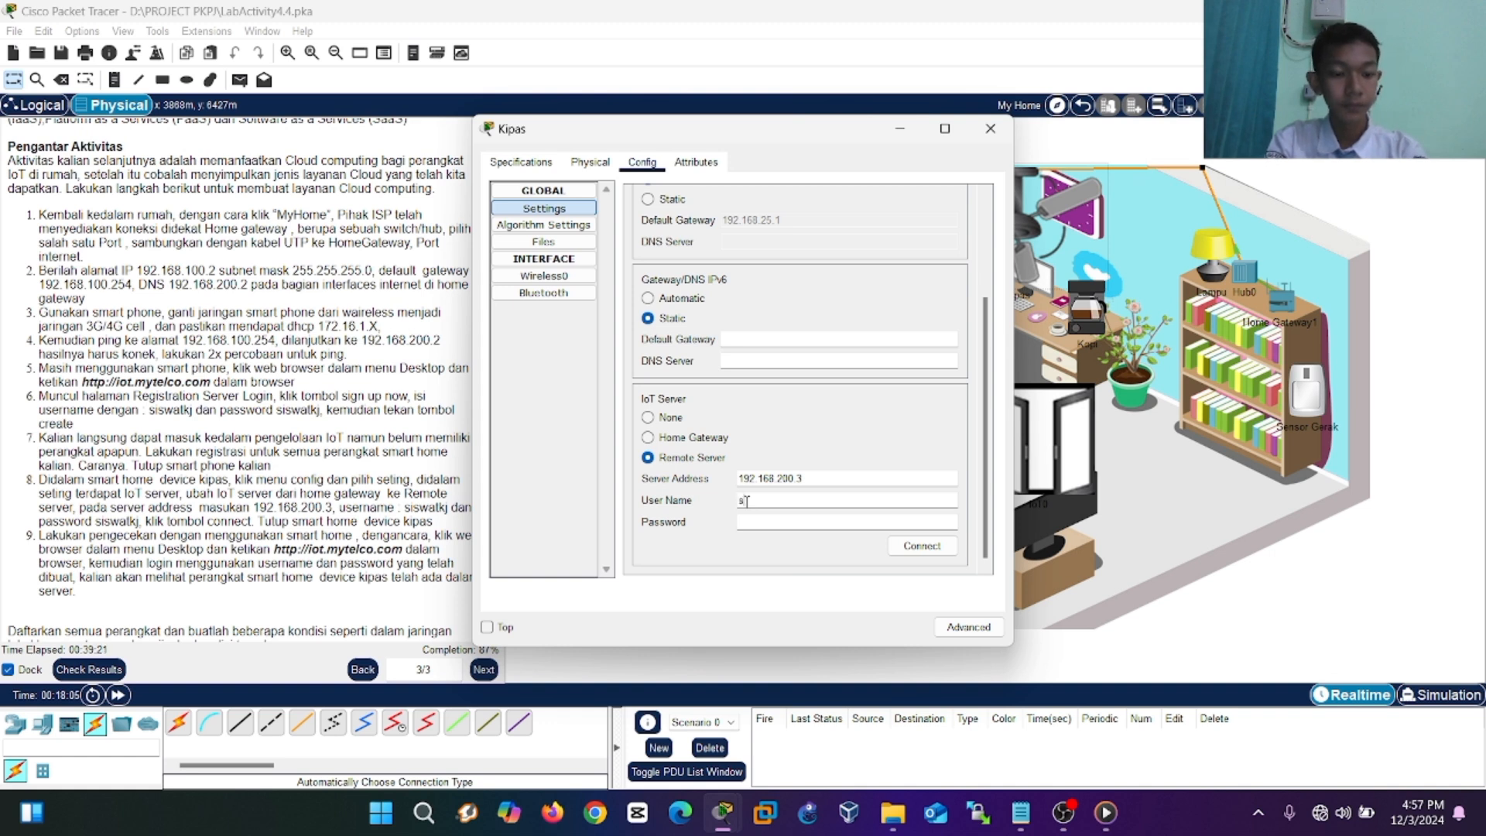
pyautogui.write('iswatkj')
pyautogui.click(764, 520)
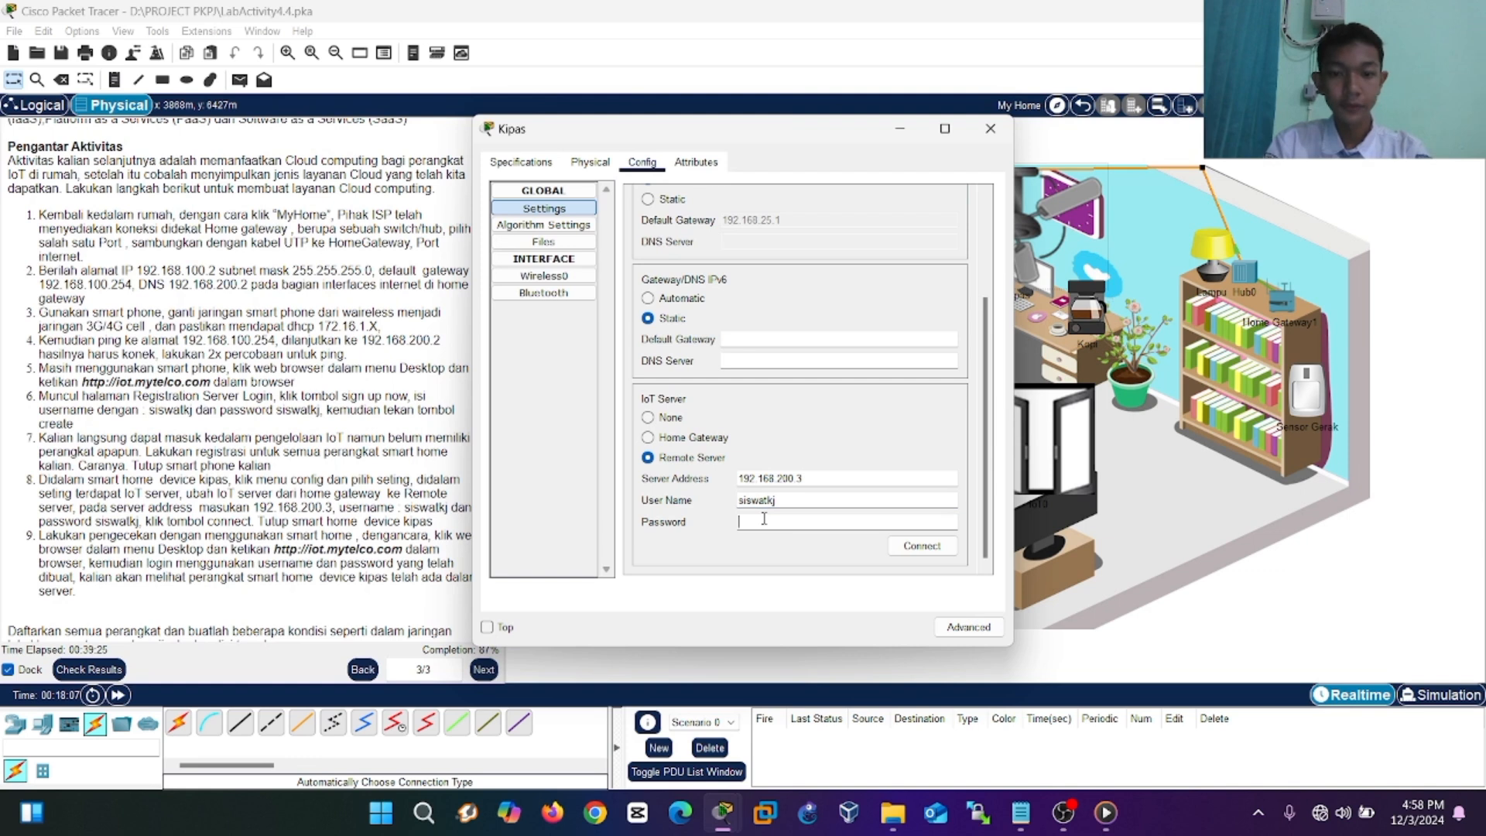
pyautogui.write('siswatkj')
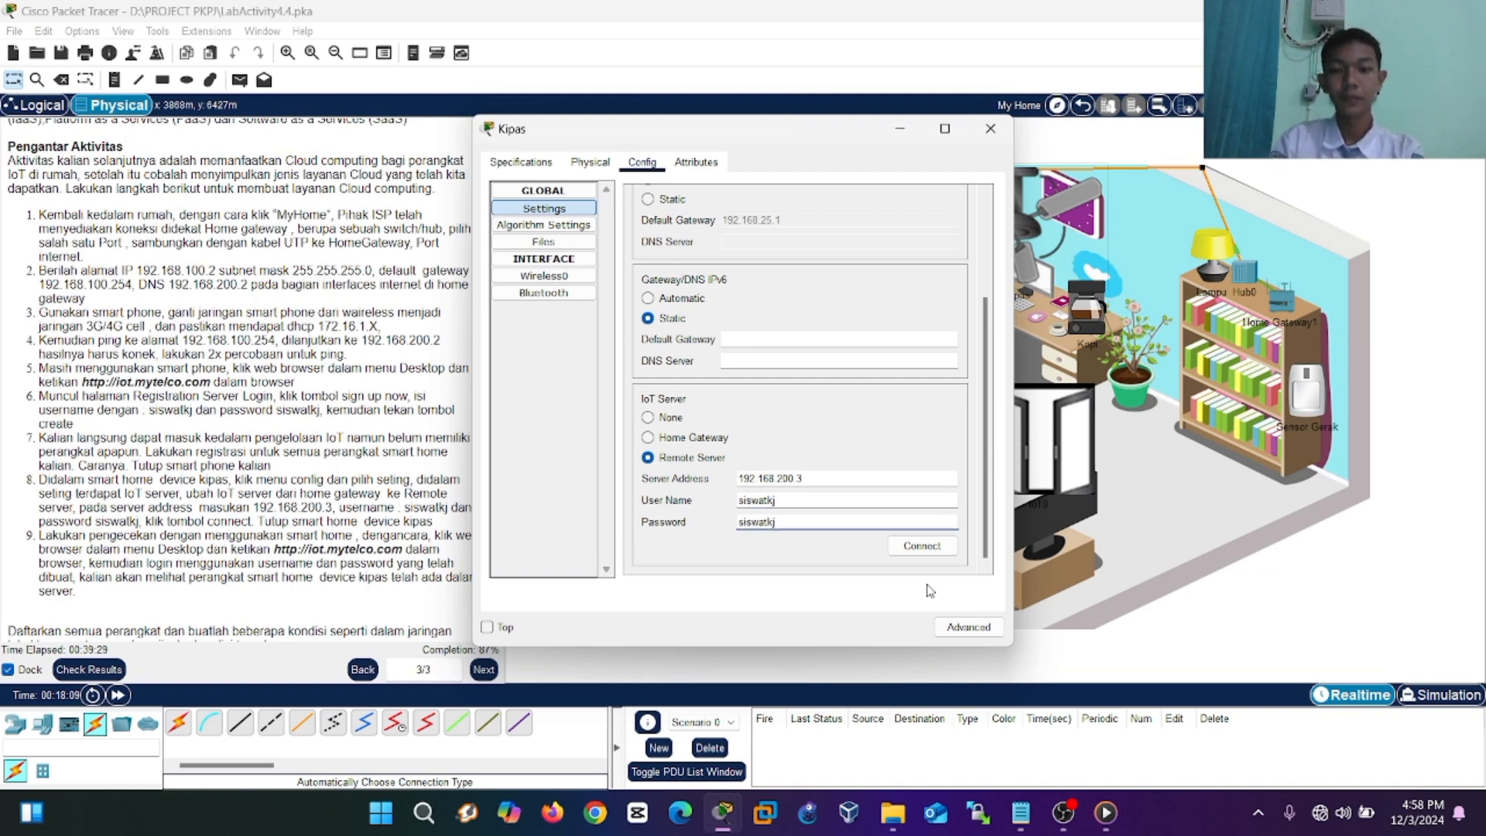
pyautogui.click(923, 546)
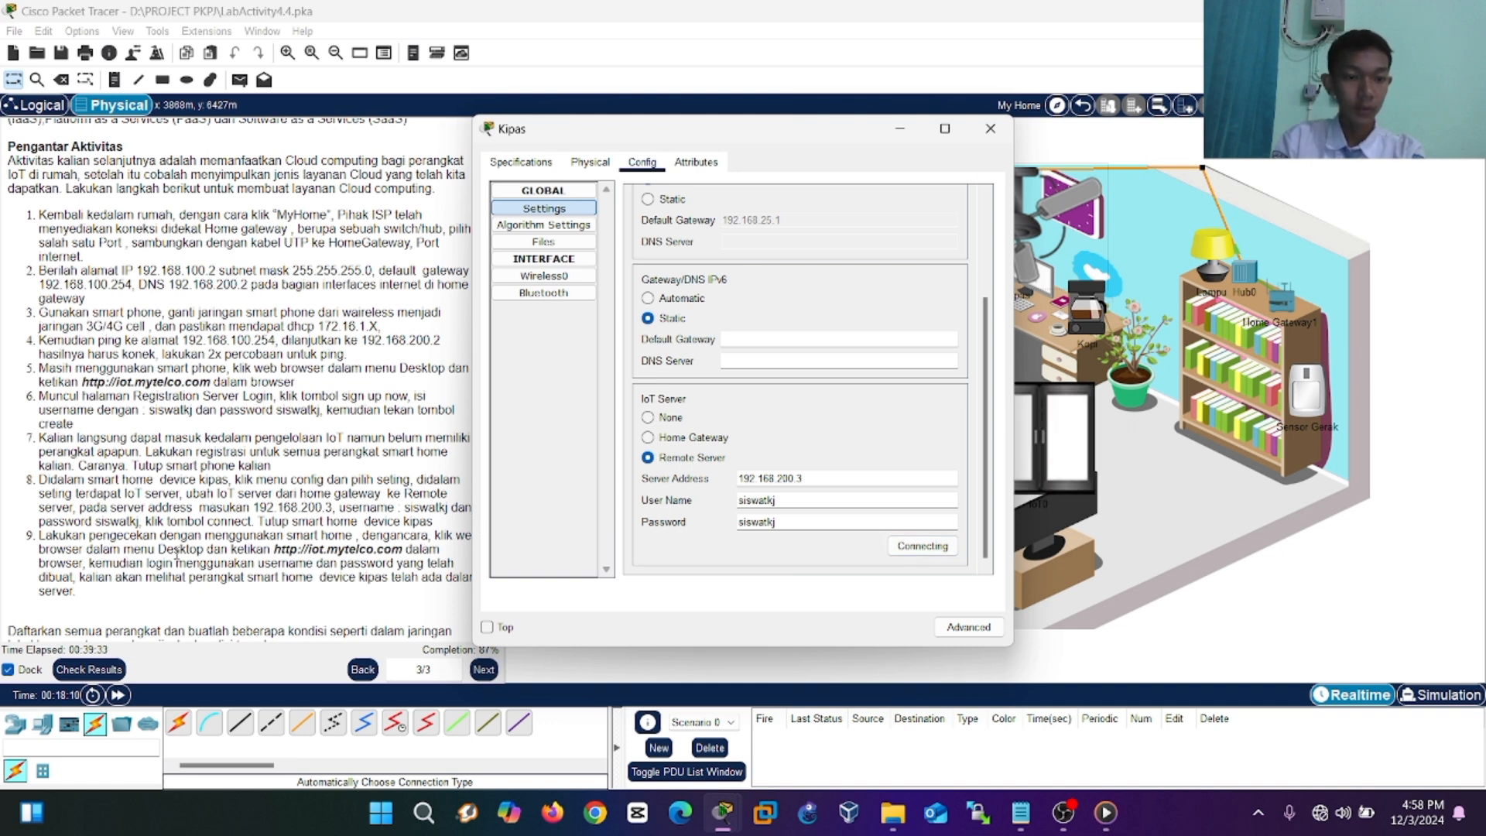
pyautogui.click(990, 129)
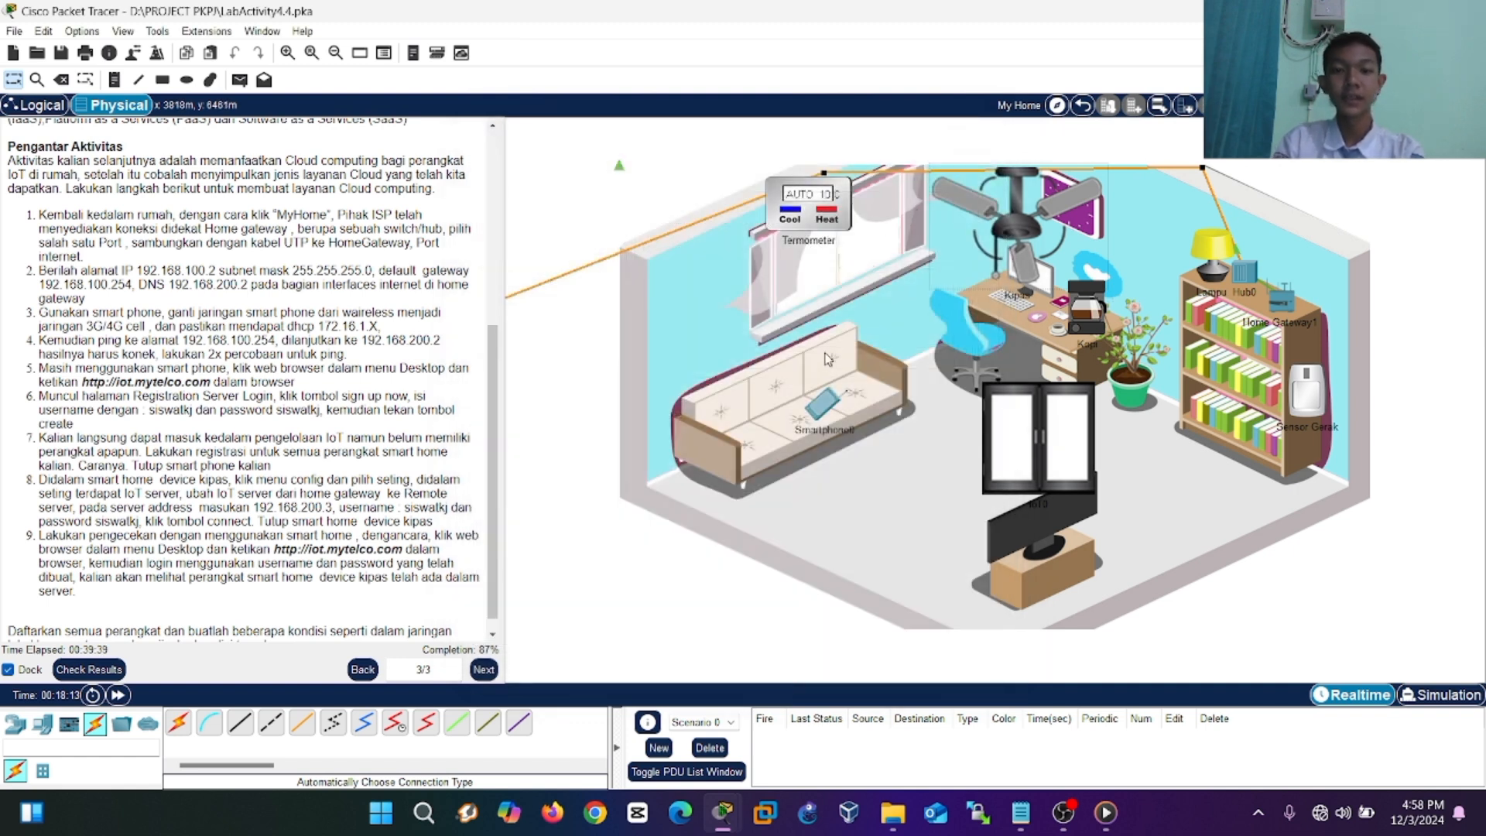
pyautogui.click(824, 402)
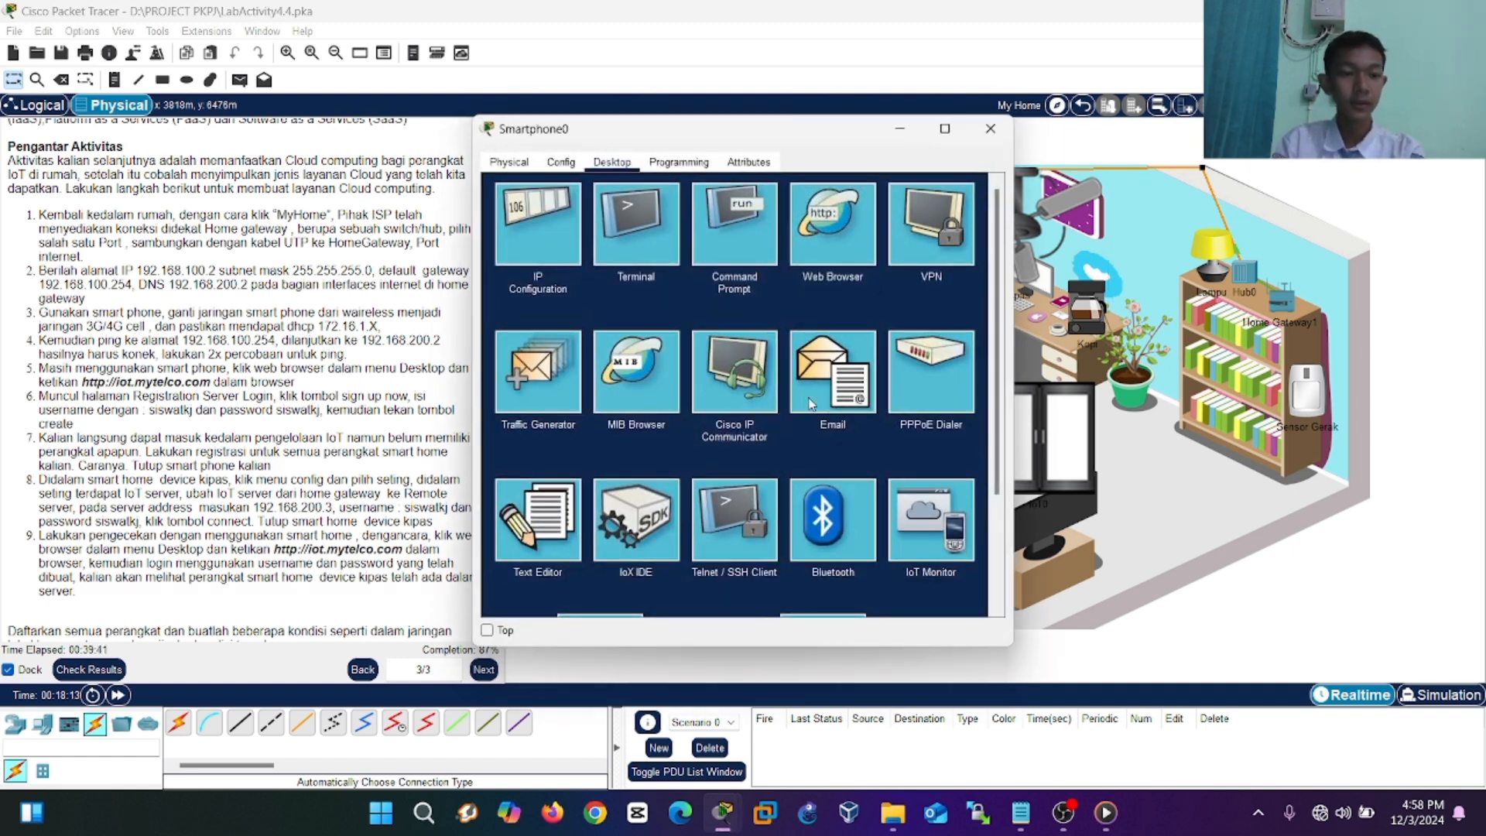
pyautogui.click(822, 233)
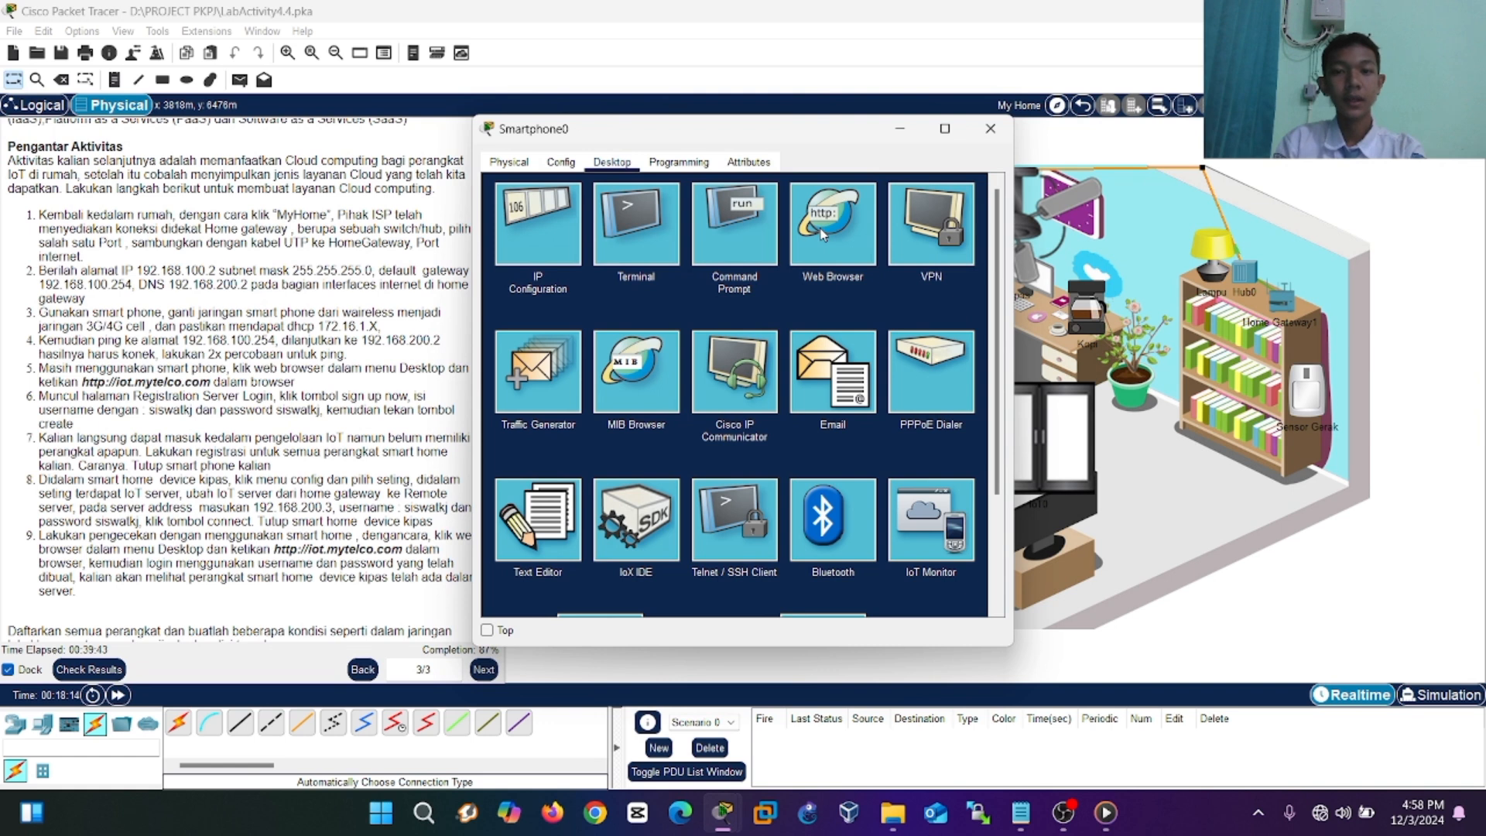
pyautogui.write('http')
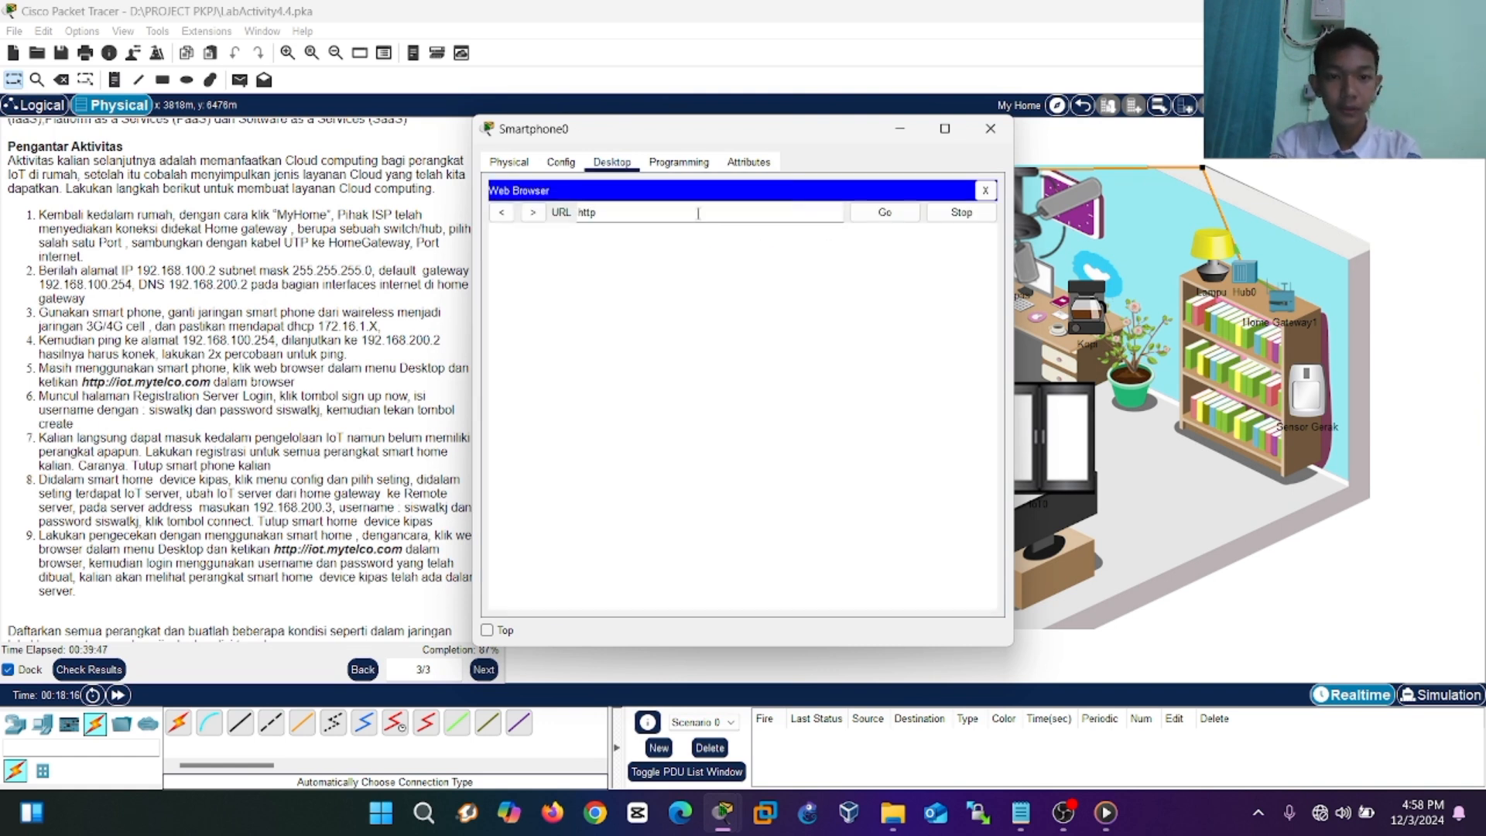
pyautogui.write('://iot.m')
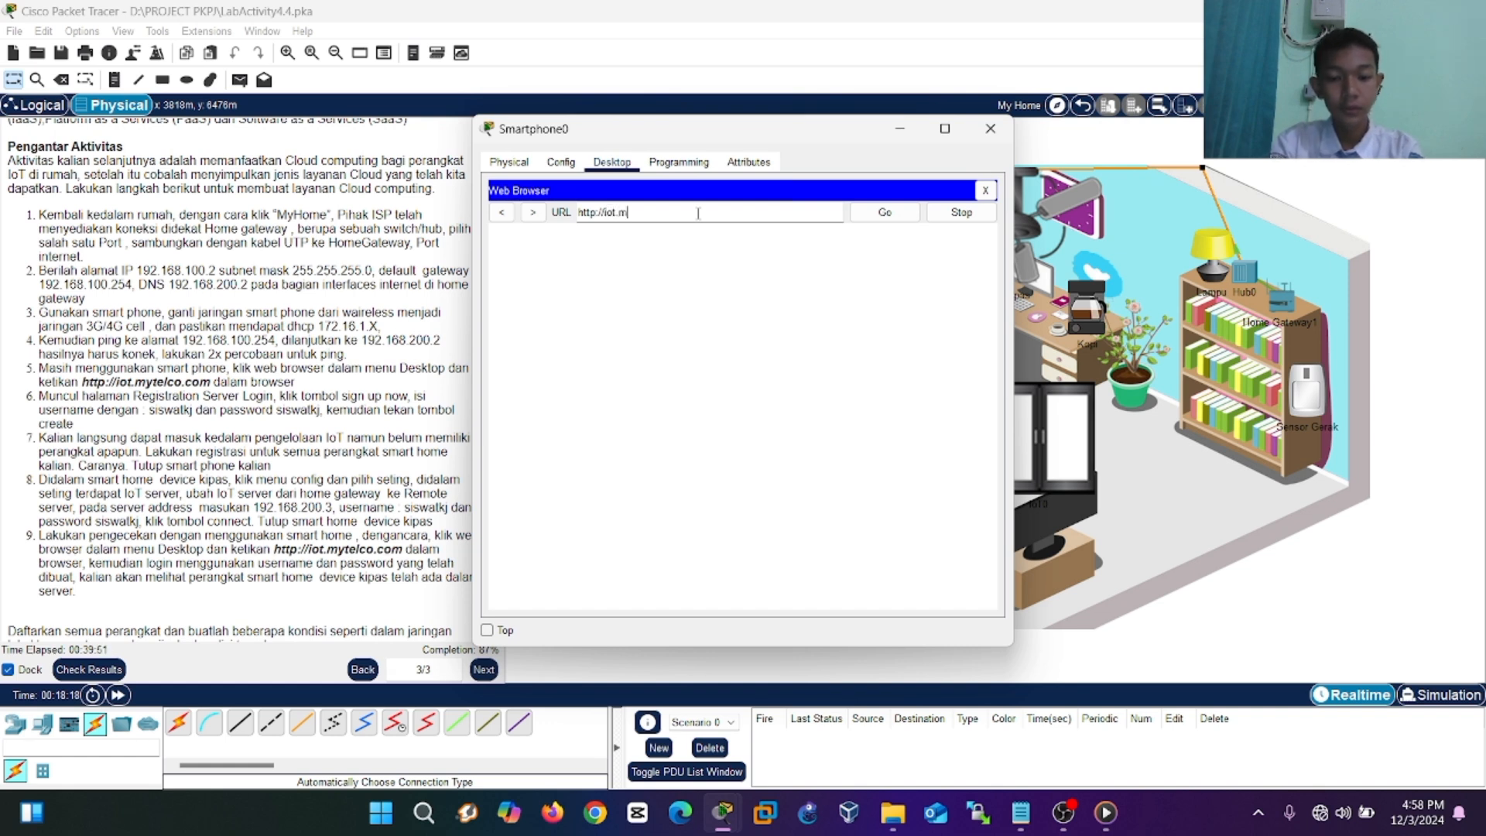
pyautogui.write('ytelco.com')
pyautogui.click(891, 216)
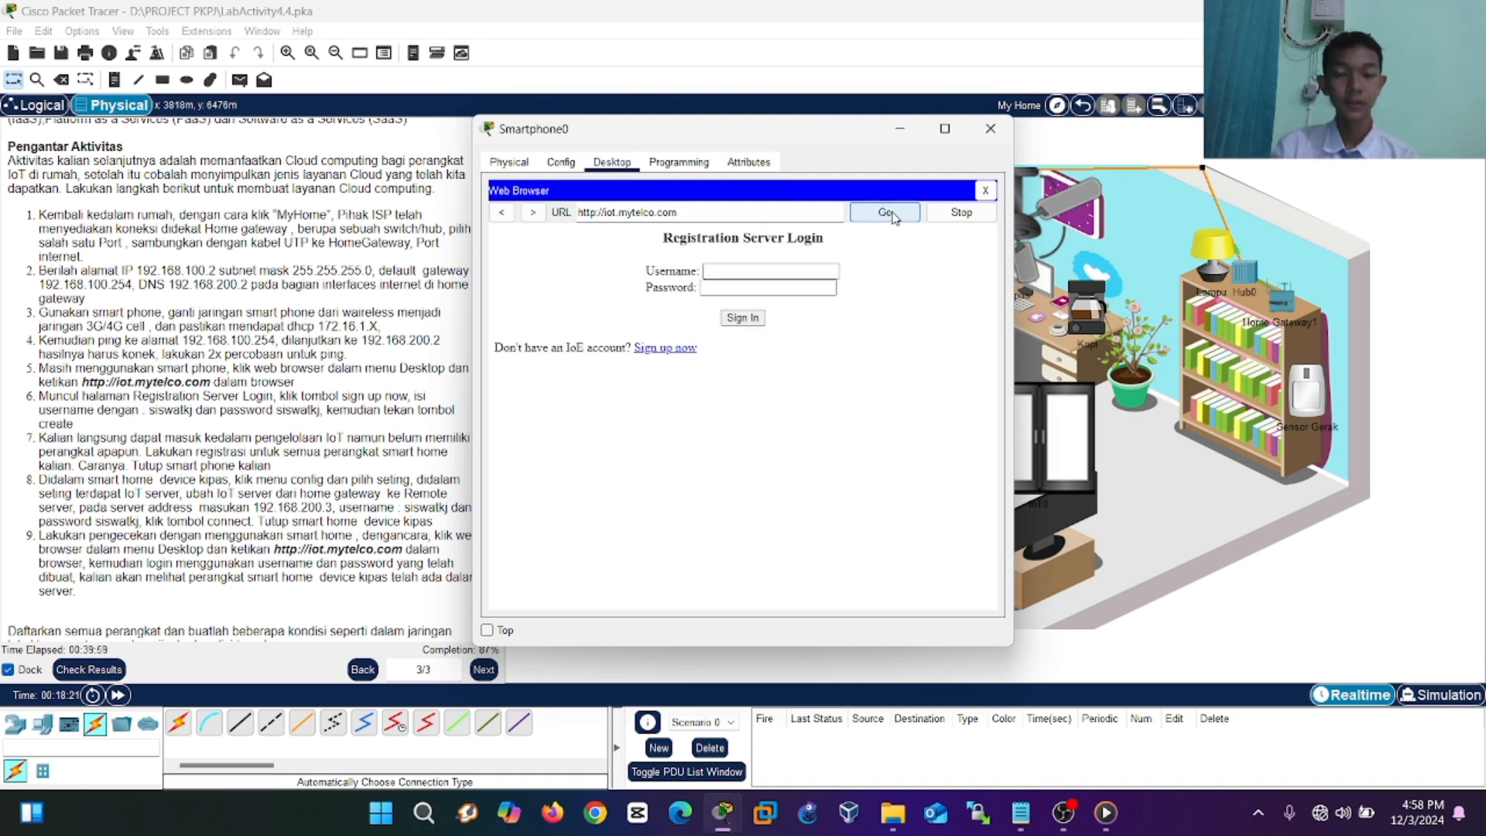
pyautogui.click(789, 264)
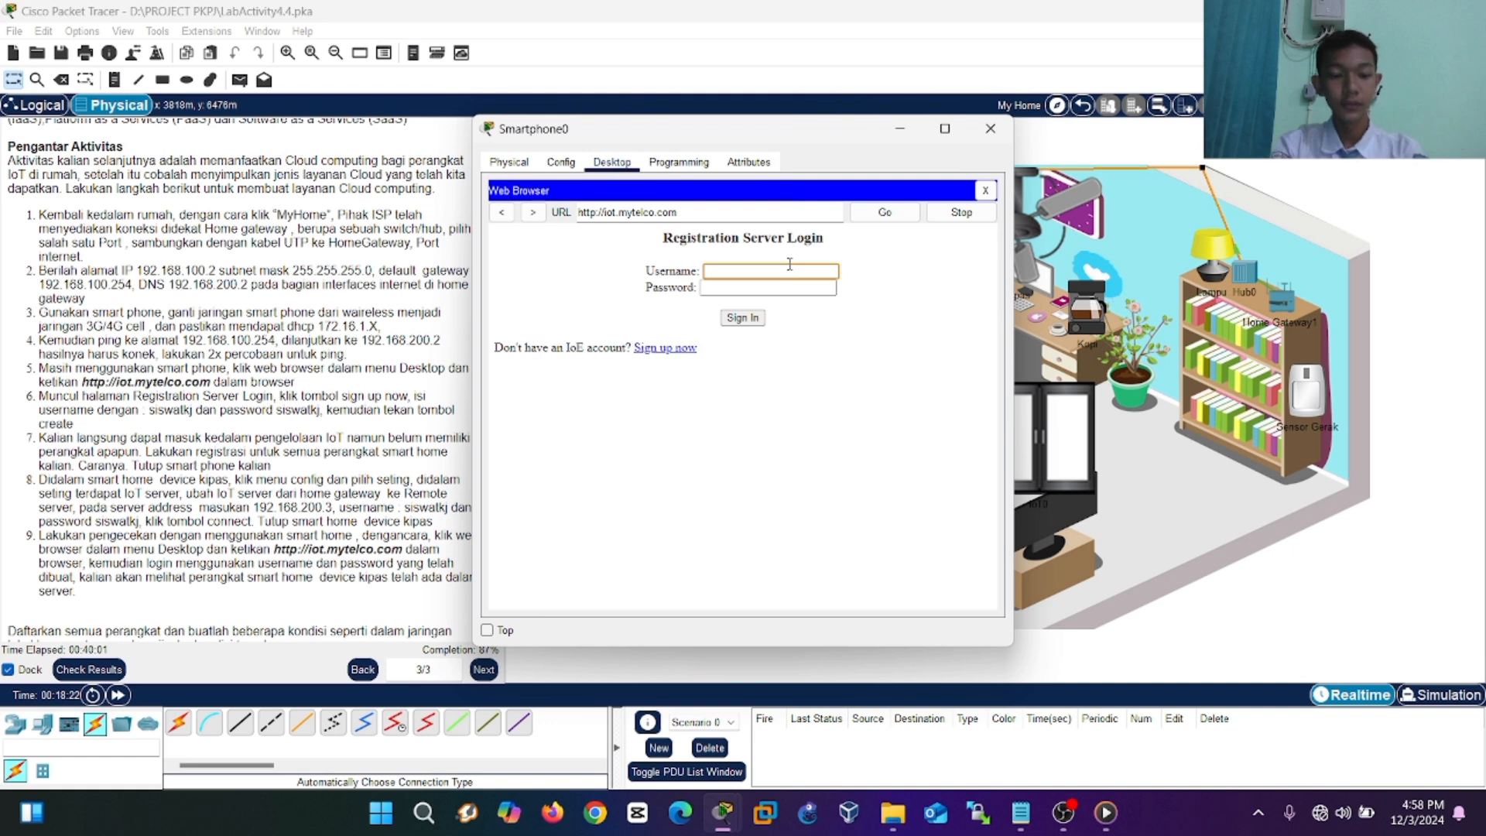
pyautogui.write('siswatkj')
pyautogui.click(748, 286)
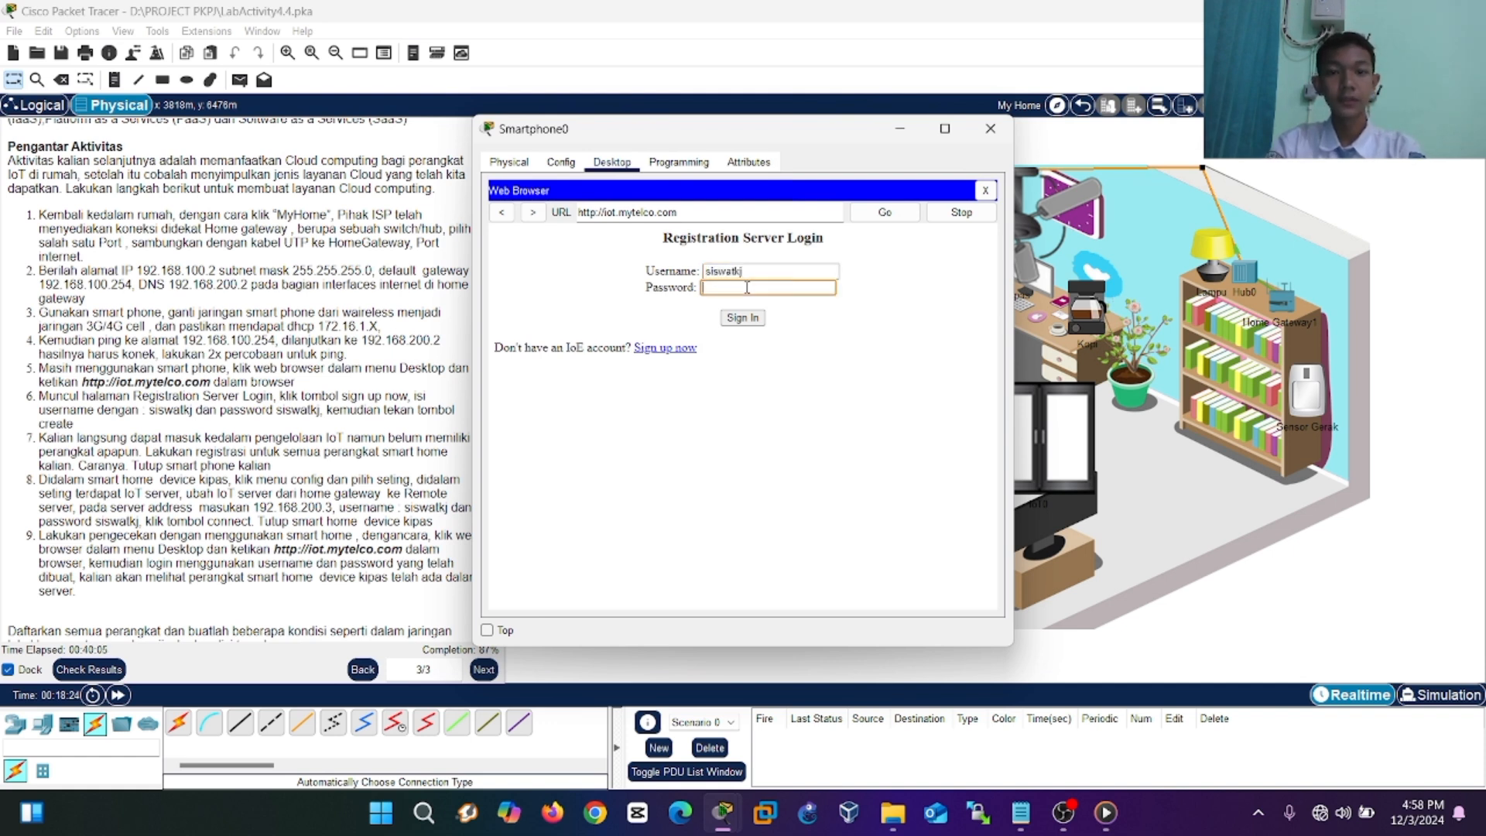
pyautogui.write('siswatkj')
# Sign in, refresh the device list, and expand the Kipas ceiling fan entry.
pyautogui.click(738, 320)
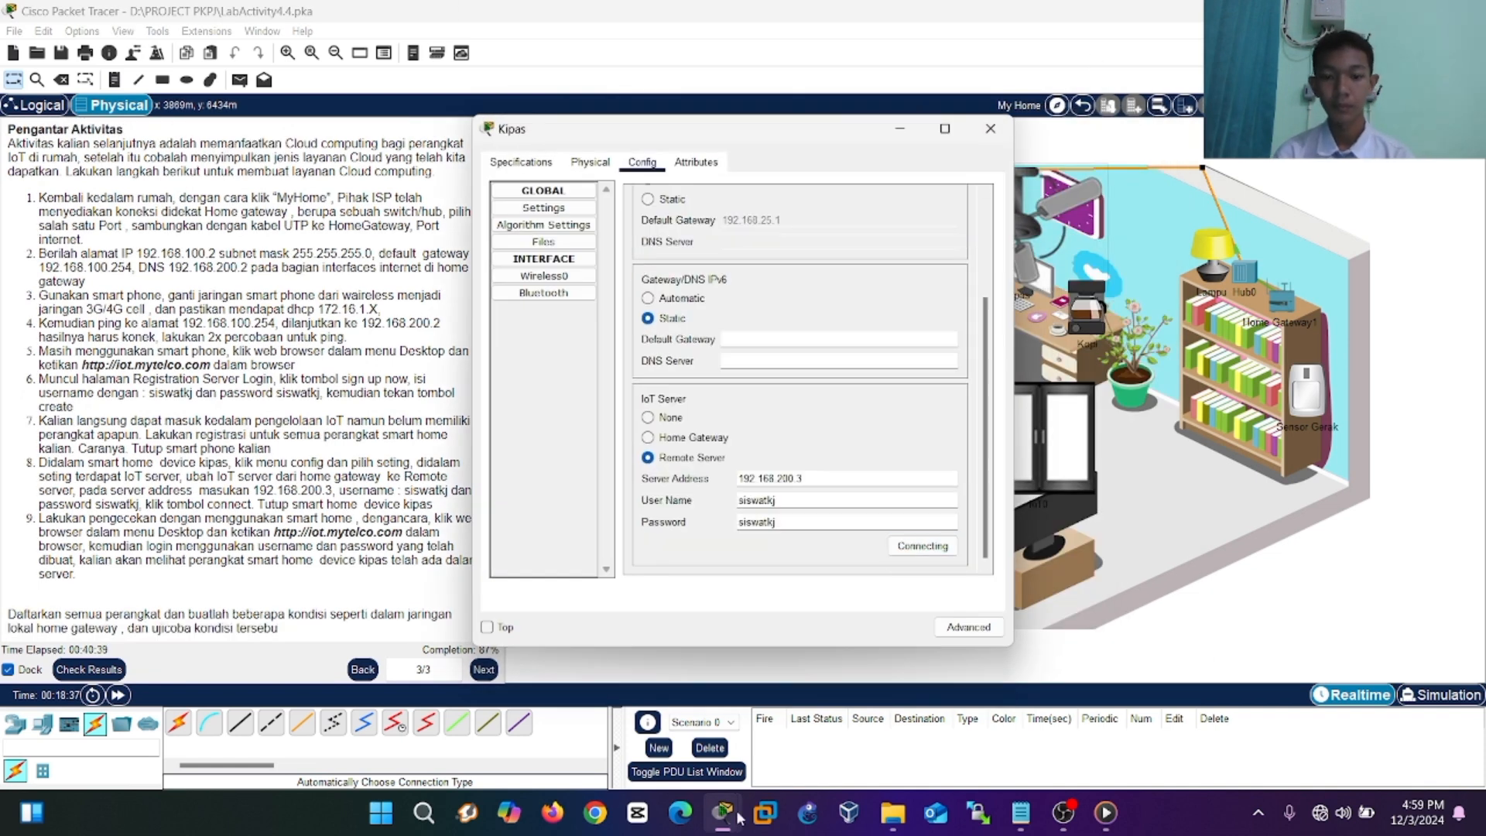
pyautogui.click(1041, 206)
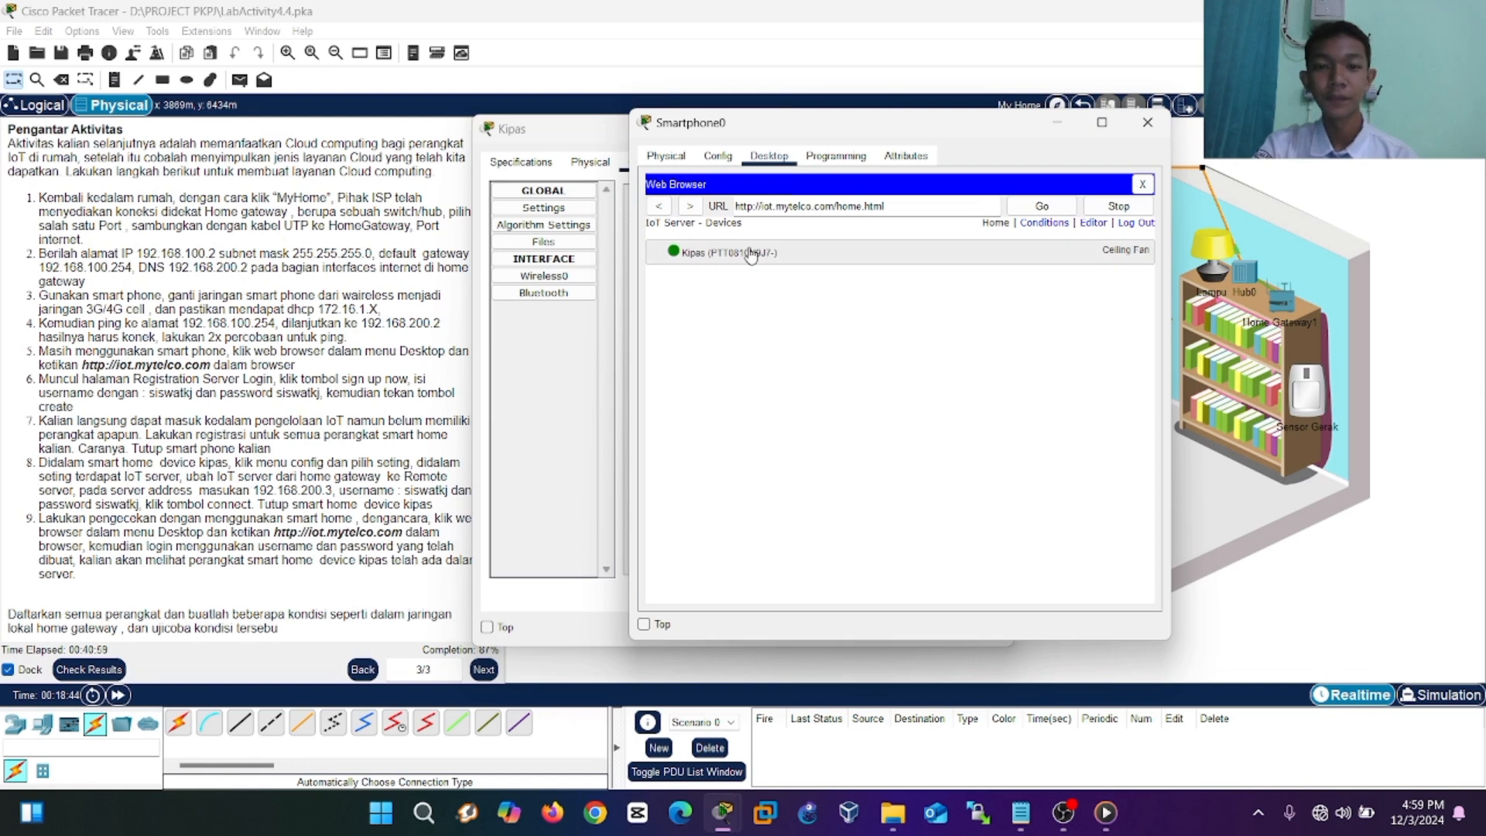
pyautogui.click(704, 265)
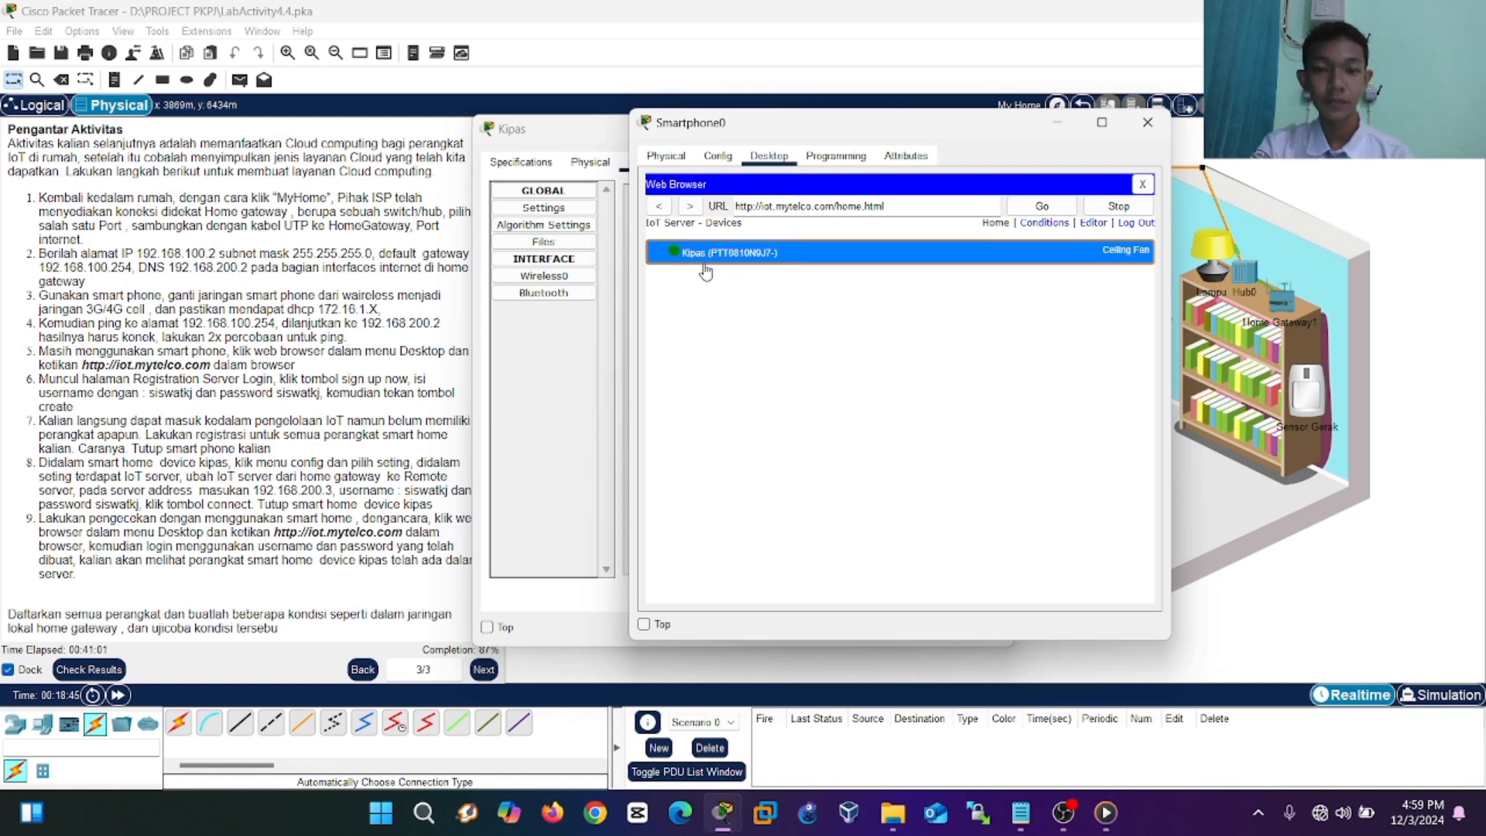